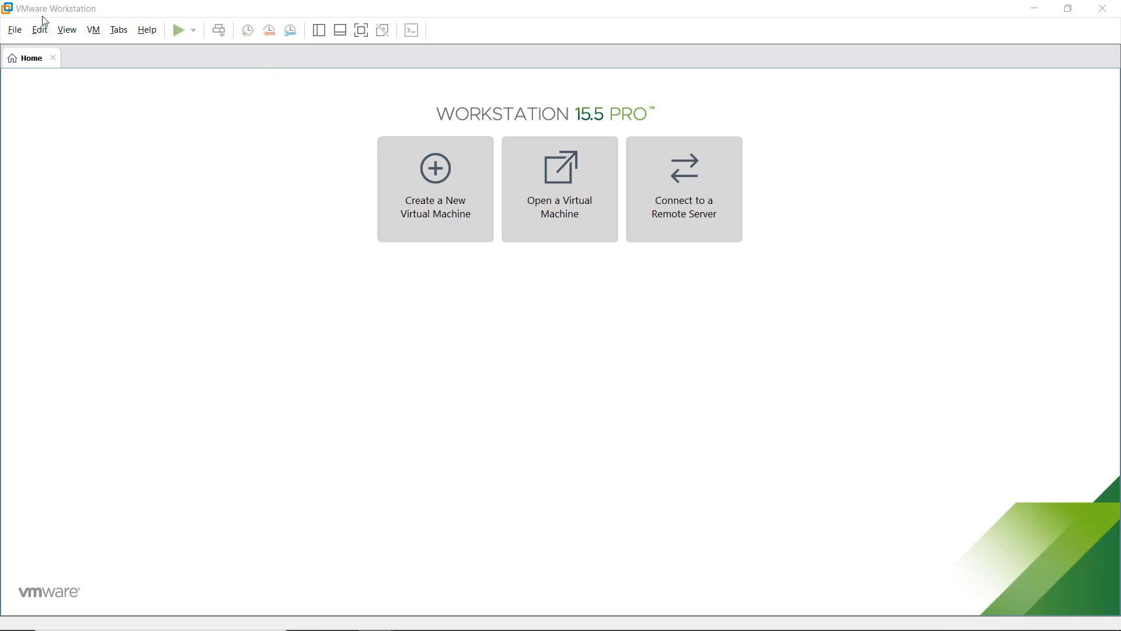
Step: Open the Filr.x86_64-4.0.0.155.ovf appliance from the USB folder for import
{"action": "left_click", "coordinate": [16, 32]}
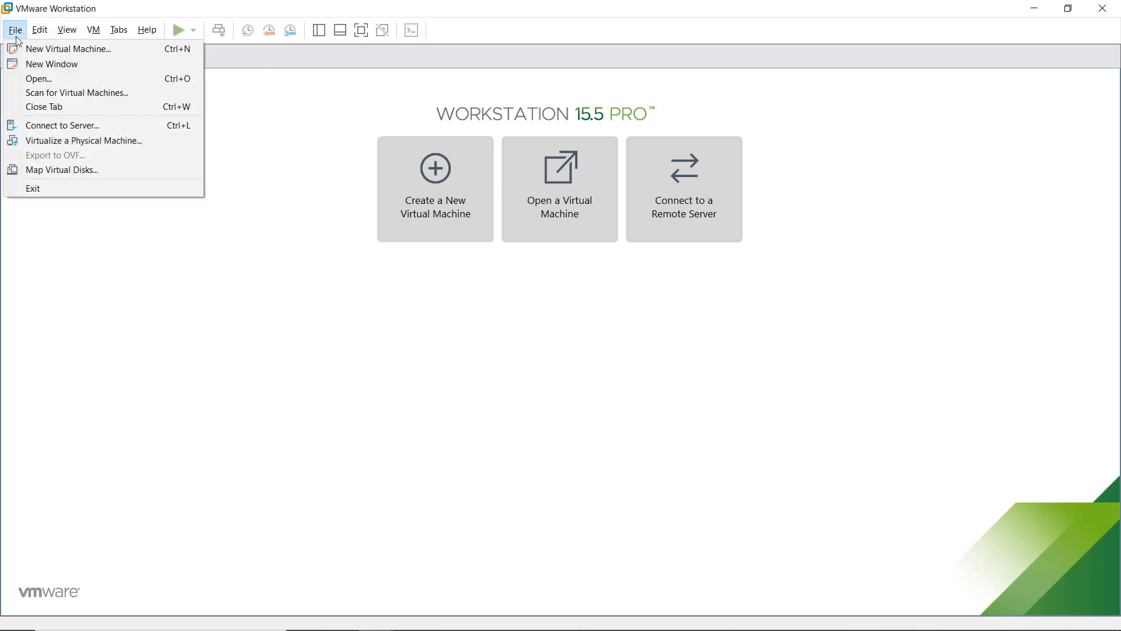
{"action": "left_click", "coordinate": [27, 80]}
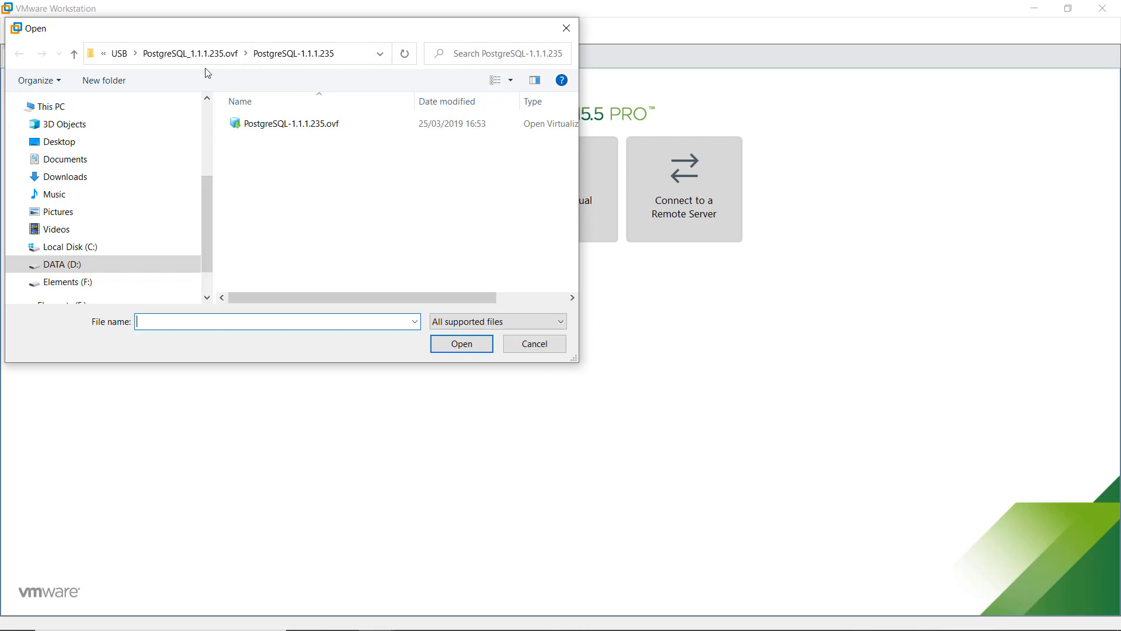
{"action": "left_click", "coordinate": [122, 55]}
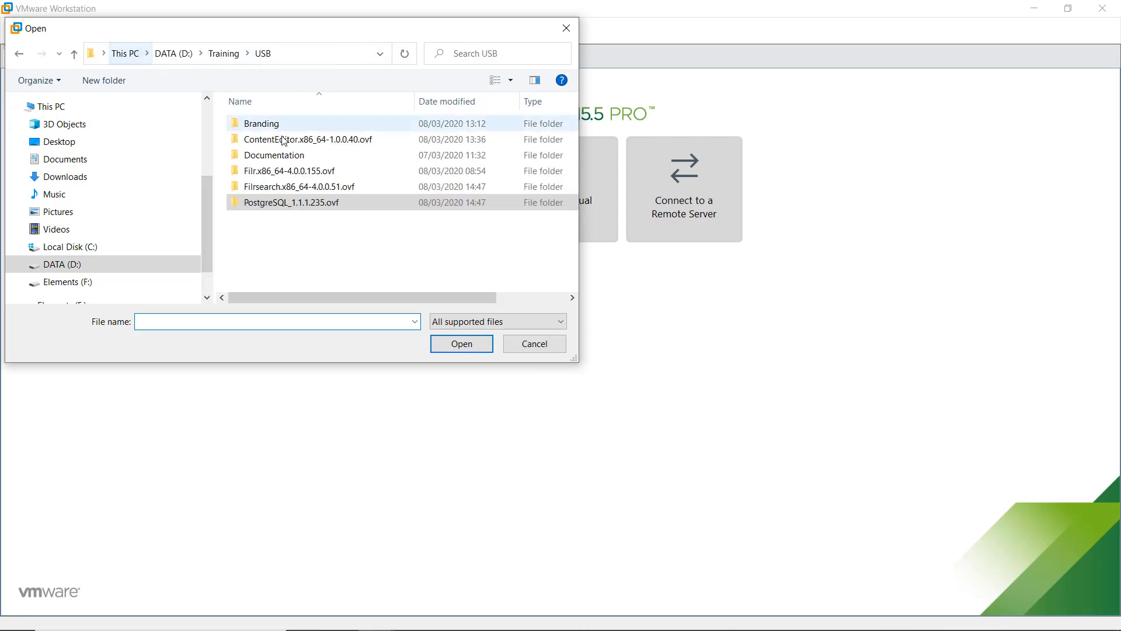
{"action": "double_click", "coordinate": [274, 171]}
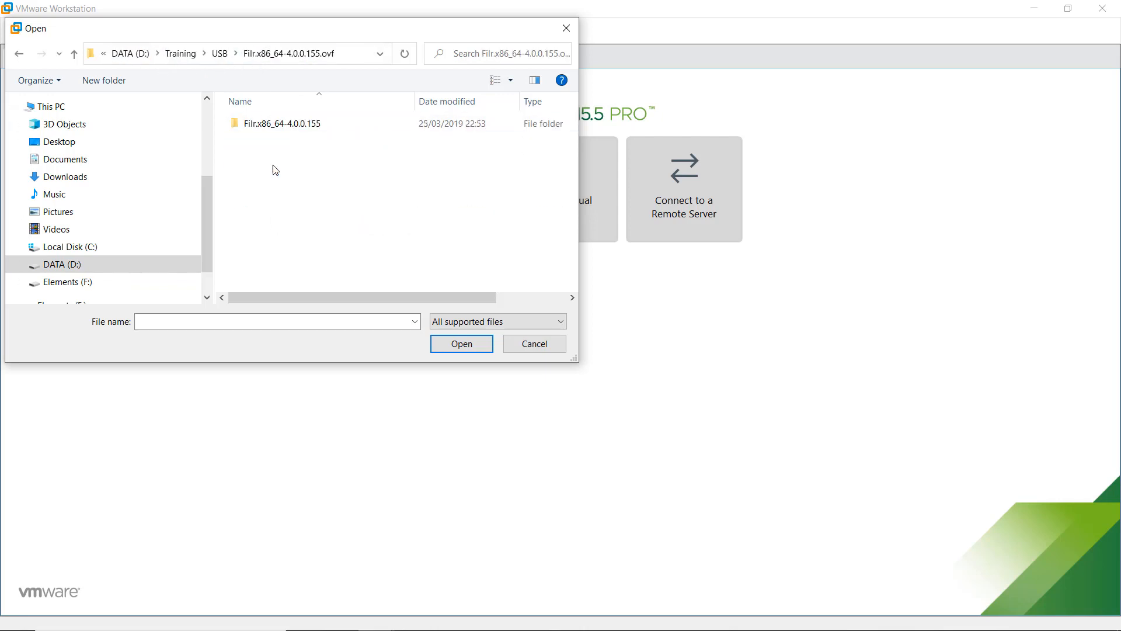
{"action": "left_click", "coordinate": [276, 132]}
{"action": "double_click", "coordinate": [277, 132]}
{"action": "left_click", "coordinate": [274, 125]}
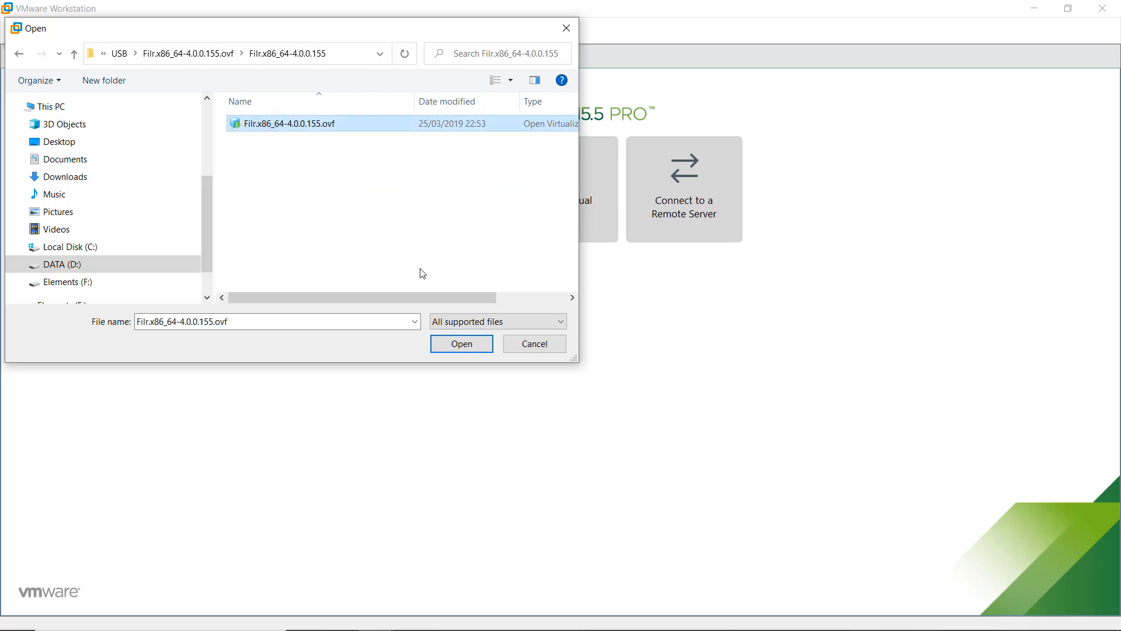
{"action": "left_click", "coordinate": [461, 346]}
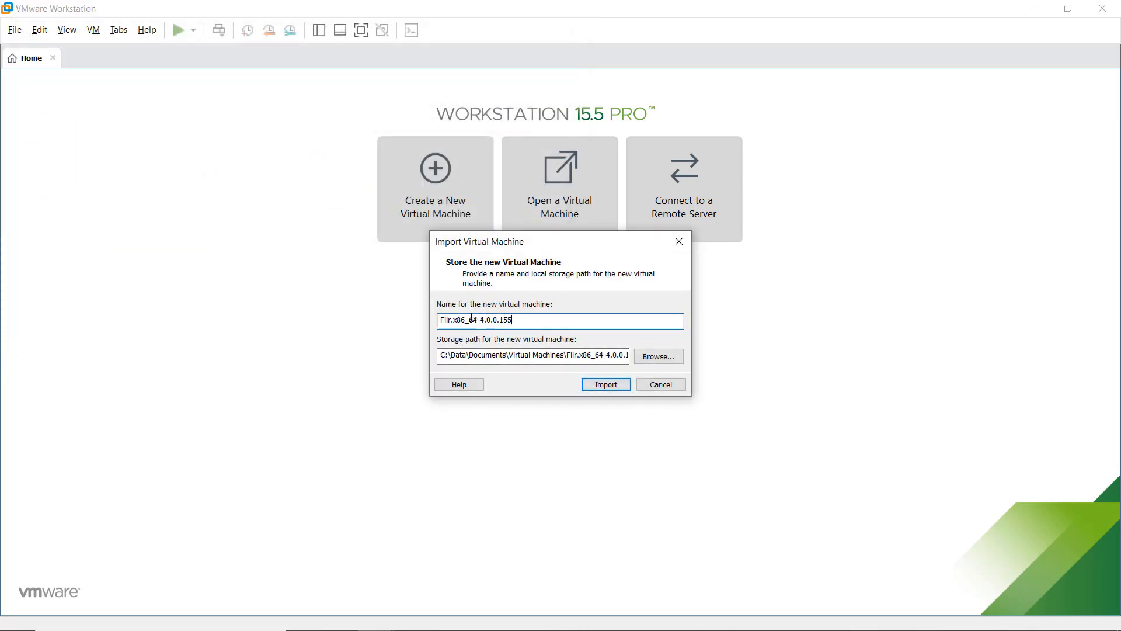
Step: Rename the imported machine to FilrWeb and start the import
{"action": "left_click_drag", "start_coordinate": [455, 320], "coordinate": [514, 320]}
{"action": "key", "text": "BackSpace"}
{"action": "type", "text": "Web"}
{"action": "left_click", "coordinate": [606, 385]}
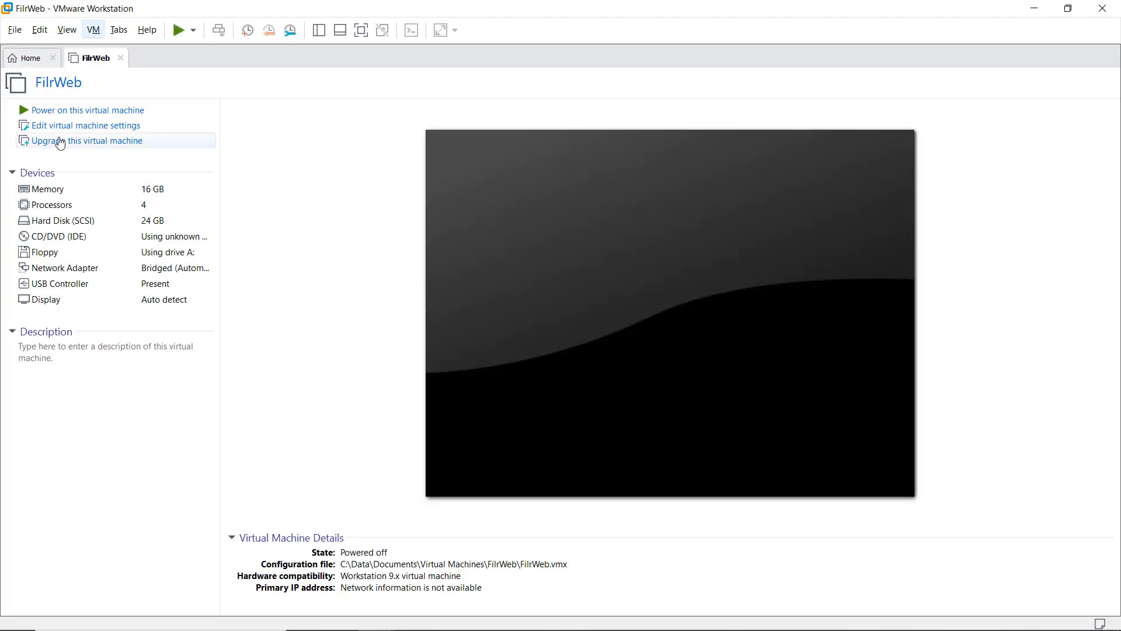
Step: In FilrWeb's settings, connect the network adapter to Custom: VMnet0 (NAT) and begin adding hardware
{"action": "left_click", "coordinate": [67, 128]}
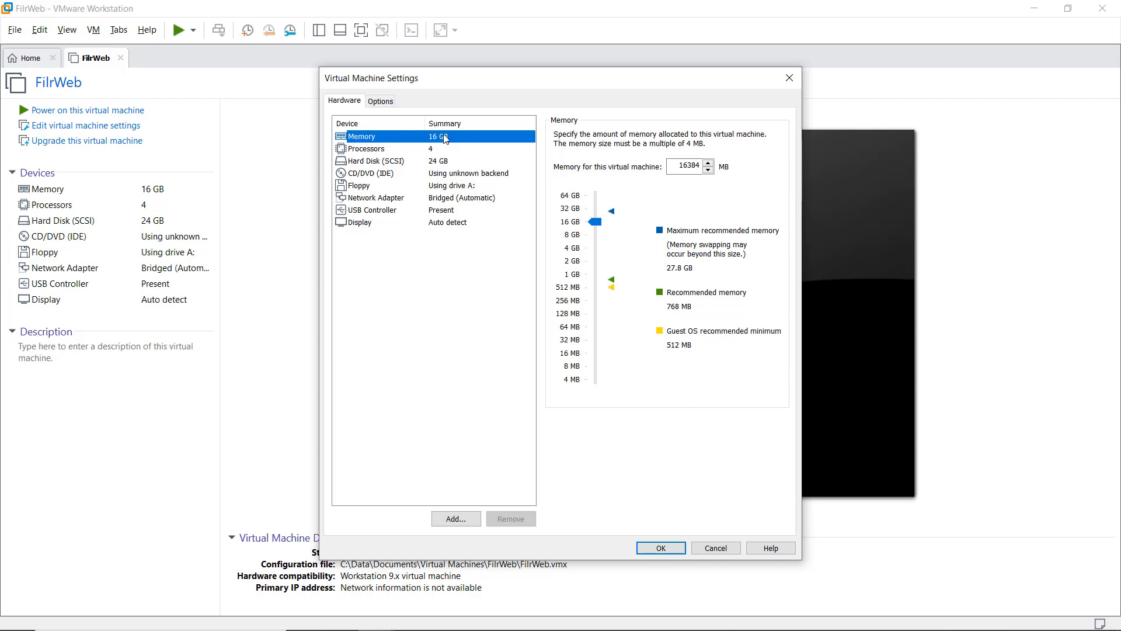
{"action": "left_click", "coordinate": [447, 201]}
{"action": "left_click", "coordinate": [598, 248]}
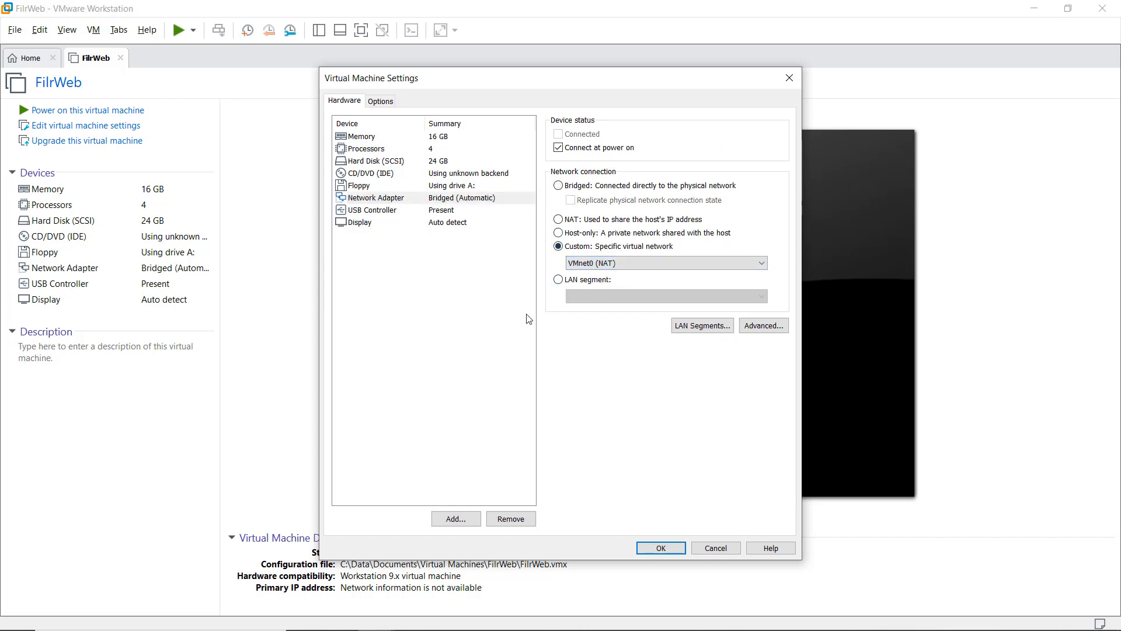
{"action": "left_click", "coordinate": [459, 519]}
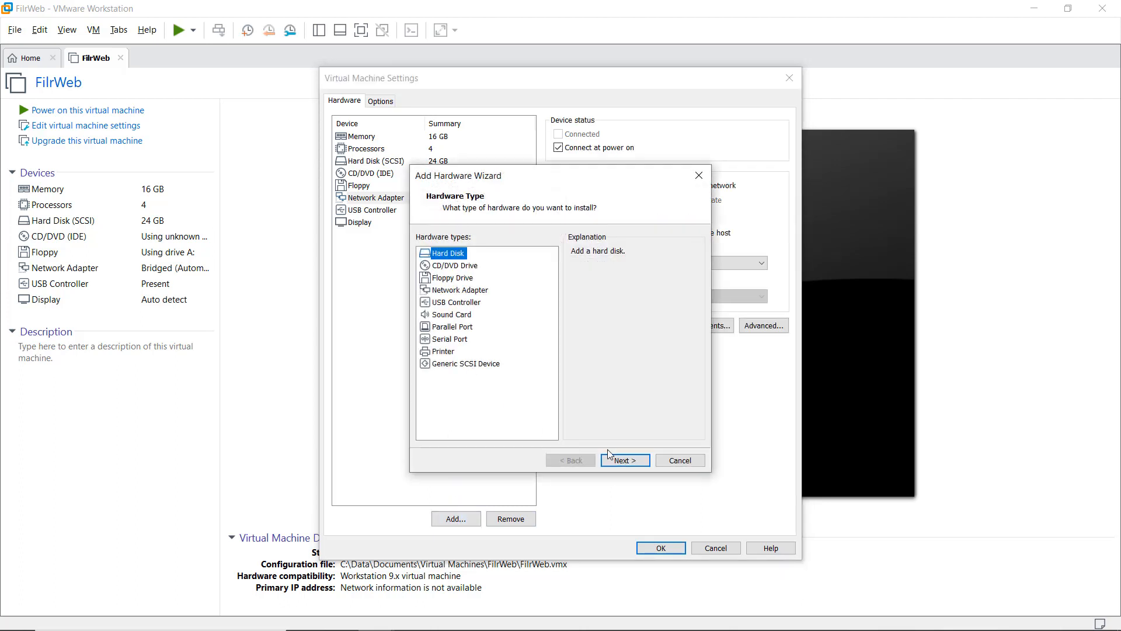
Step: Add a new SCSI virtual disk sized 200 GB, stored as FilrWebDisk2.vmdk
{"action": "left_click", "coordinate": [634, 459]}
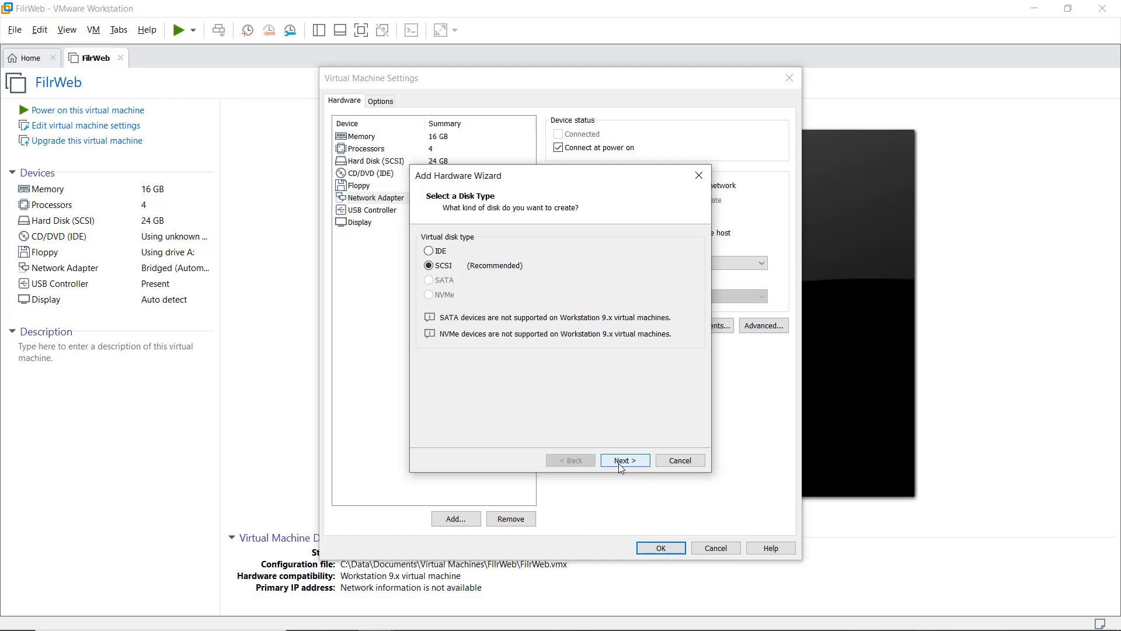
{"action": "left_click", "coordinate": [620, 465]}
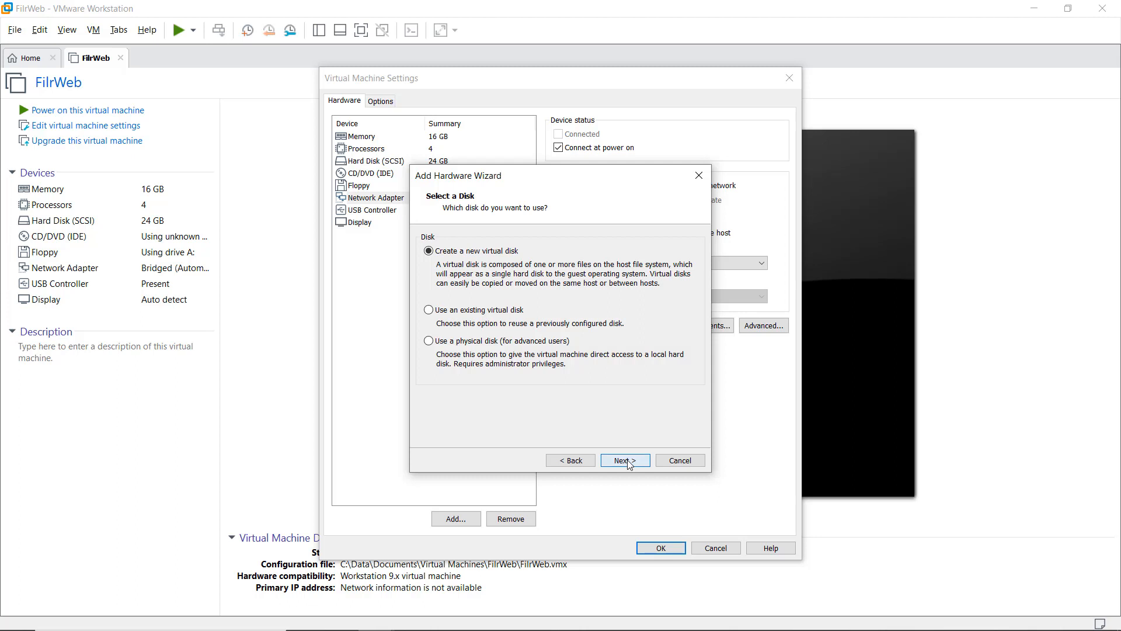
{"action": "left_click", "coordinate": [625, 461]}
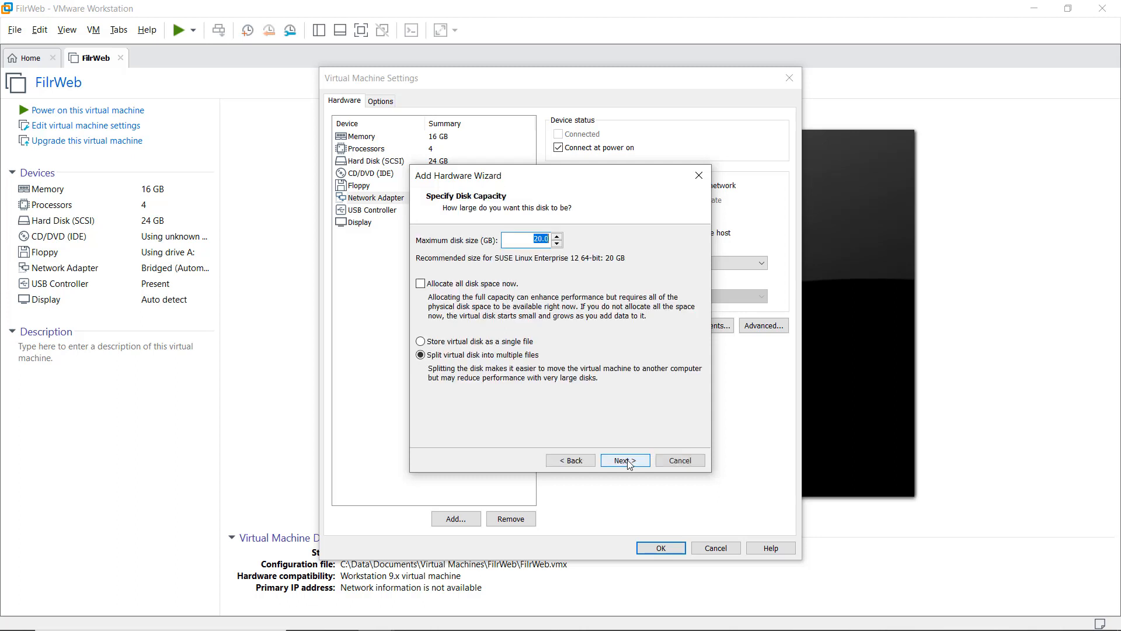
{"action": "left_click", "coordinate": [536, 239]}
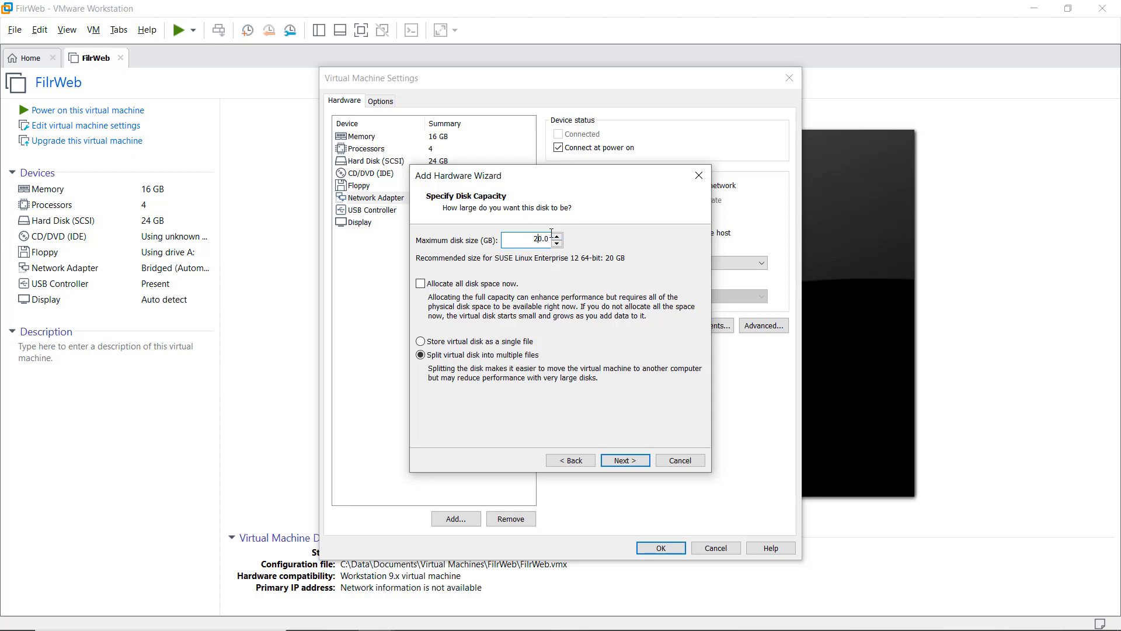
{"action": "type", "text": "0"}
{"action": "left_click", "coordinate": [626, 461]}
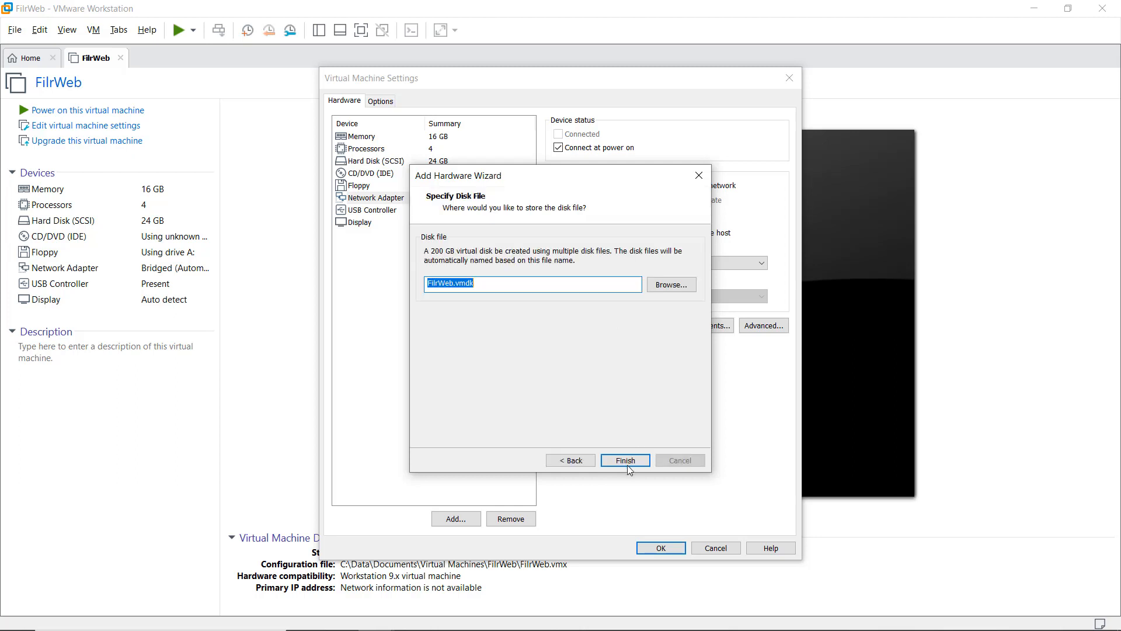
{"action": "left_click", "coordinate": [456, 281]}
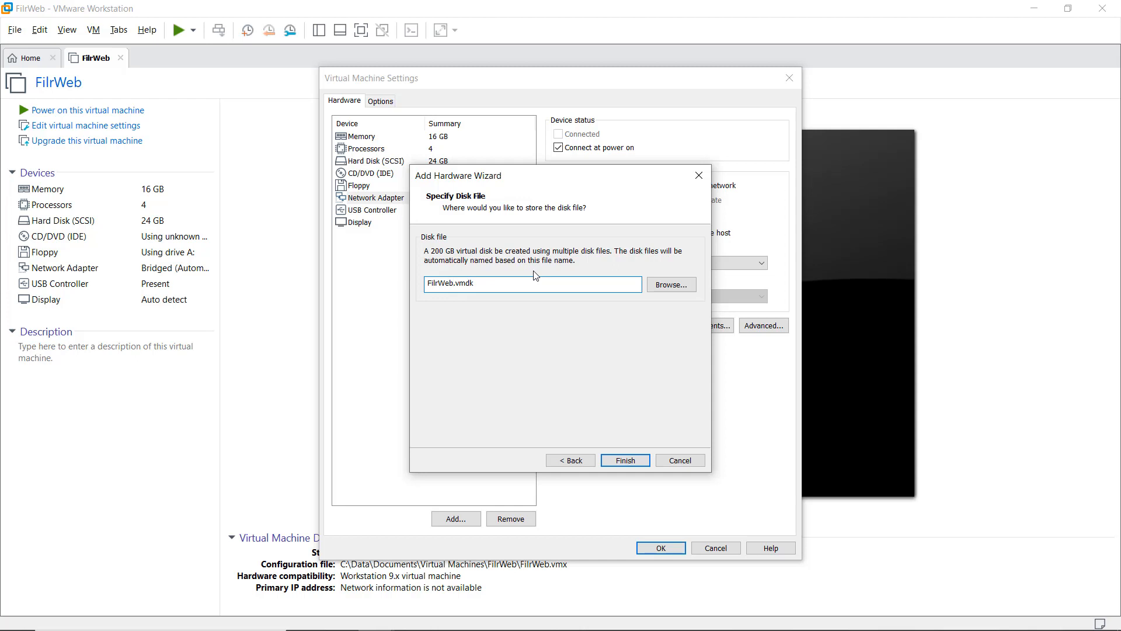
{"action": "type", "text": "Disk2"}
{"action": "left_click", "coordinate": [633, 462]}
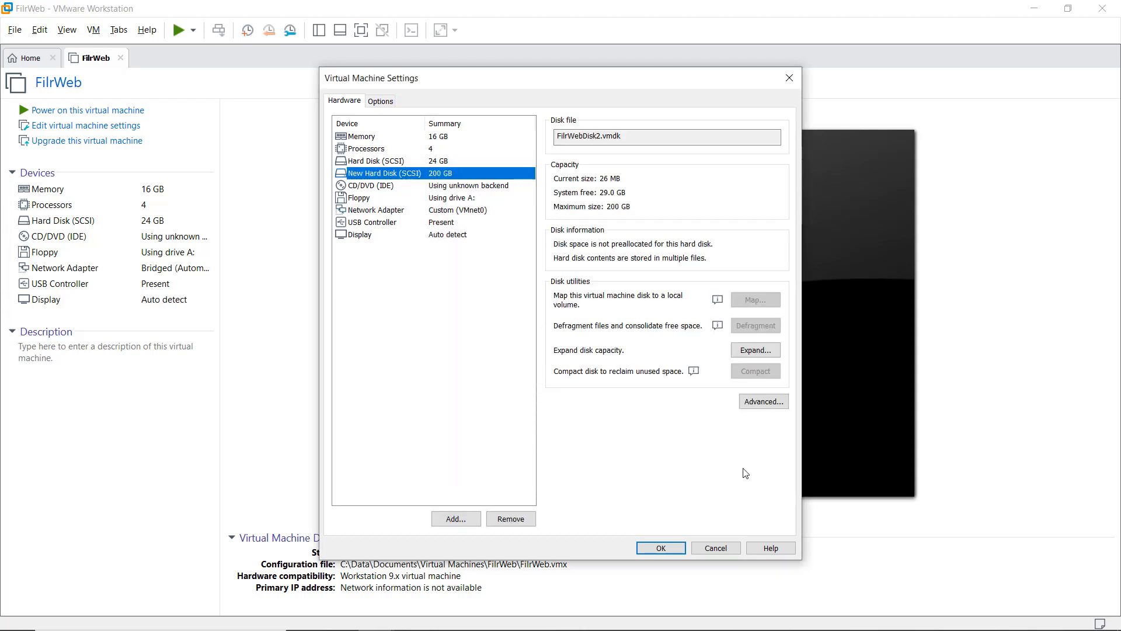
Step: Set up another new 20 GB SCSI hard disk with file name FilrWebDisk3.vmdk
{"action": "left_click", "coordinate": [456, 514]}
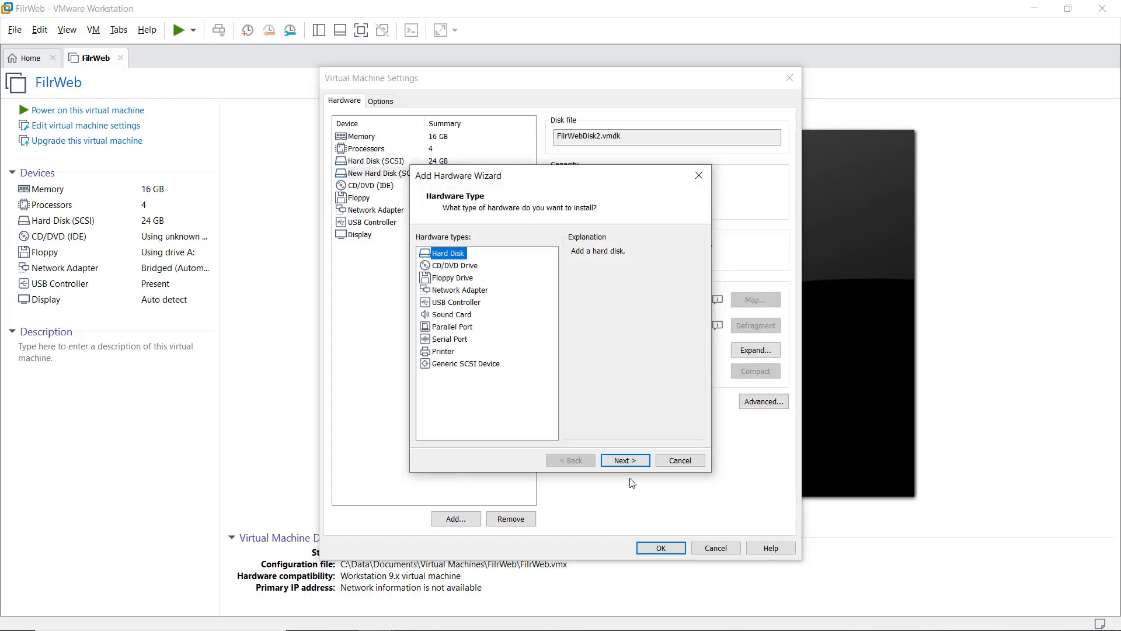
{"action": "left_click", "coordinate": [618, 462]}
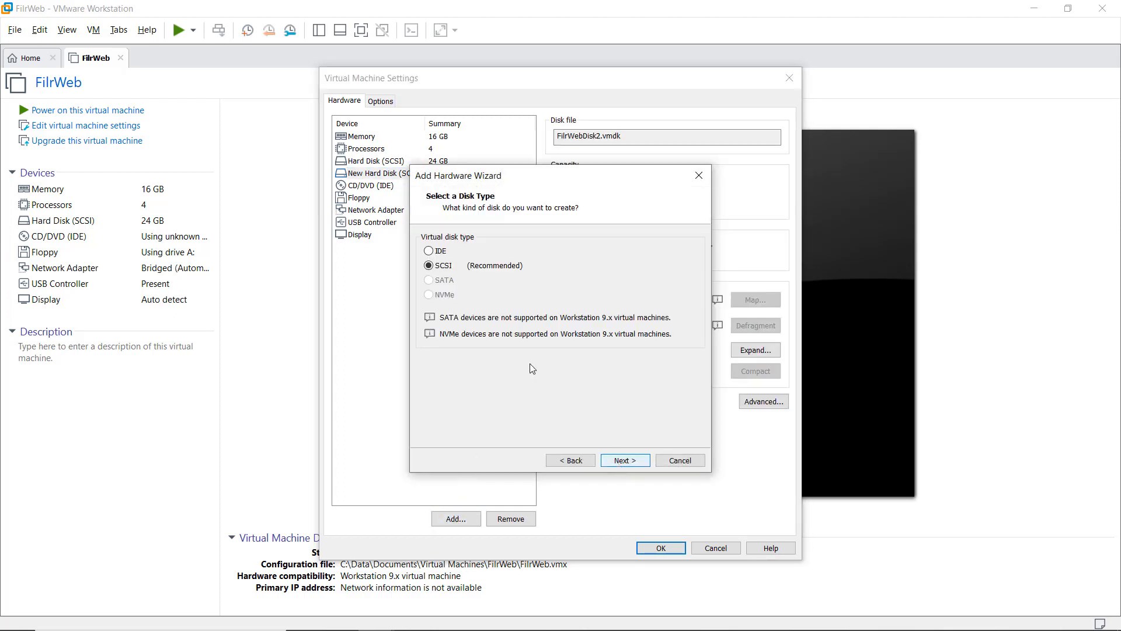
{"action": "left_click", "coordinate": [618, 461]}
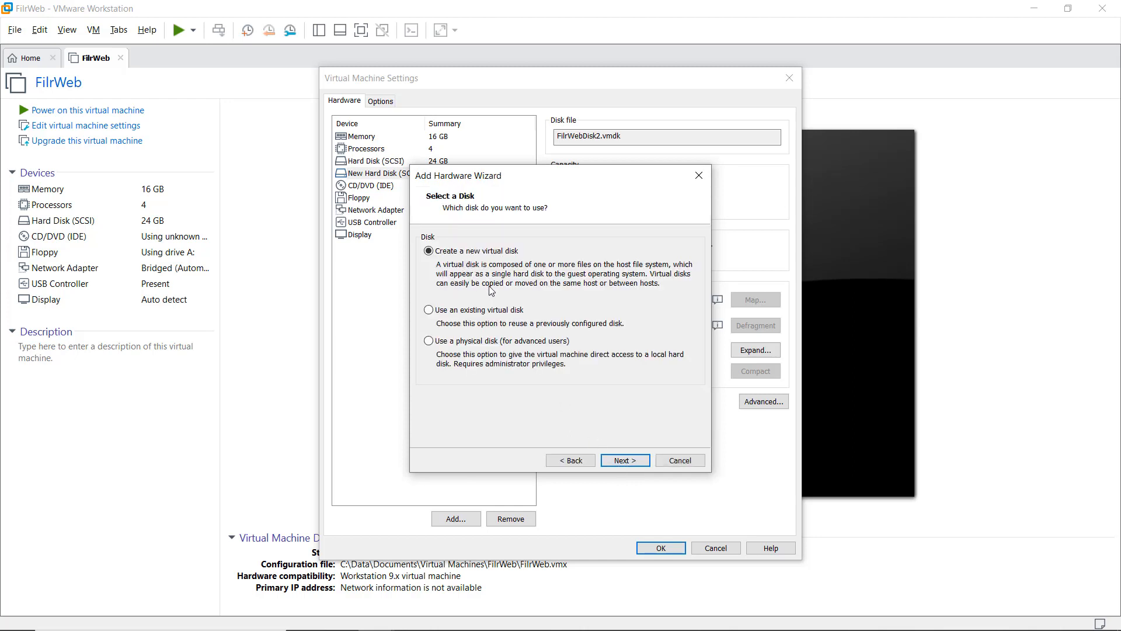
{"action": "left_click", "coordinate": [624, 461]}
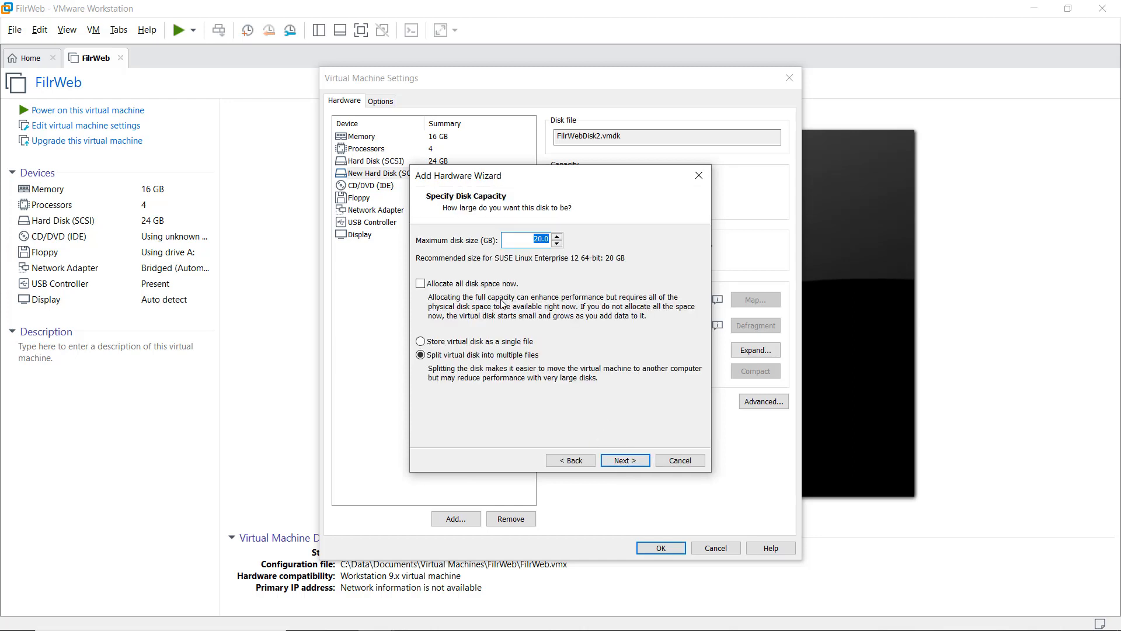
{"action": "left_click", "coordinate": [544, 238]}
{"action": "left_click", "coordinate": [622, 461]}
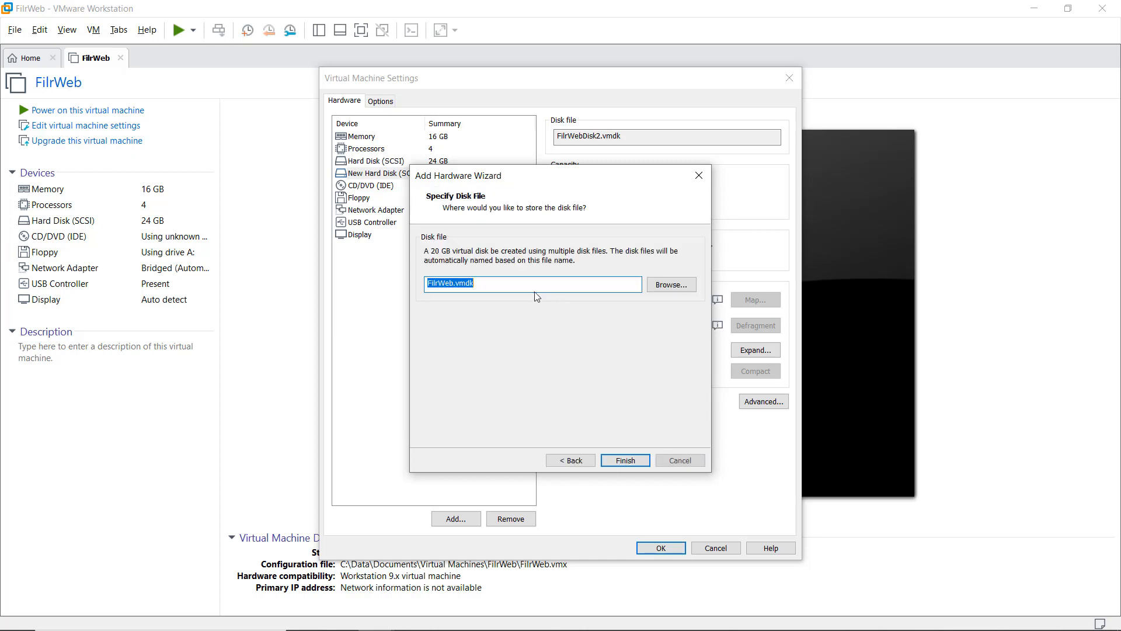
{"action": "left_click", "coordinate": [454, 282]}
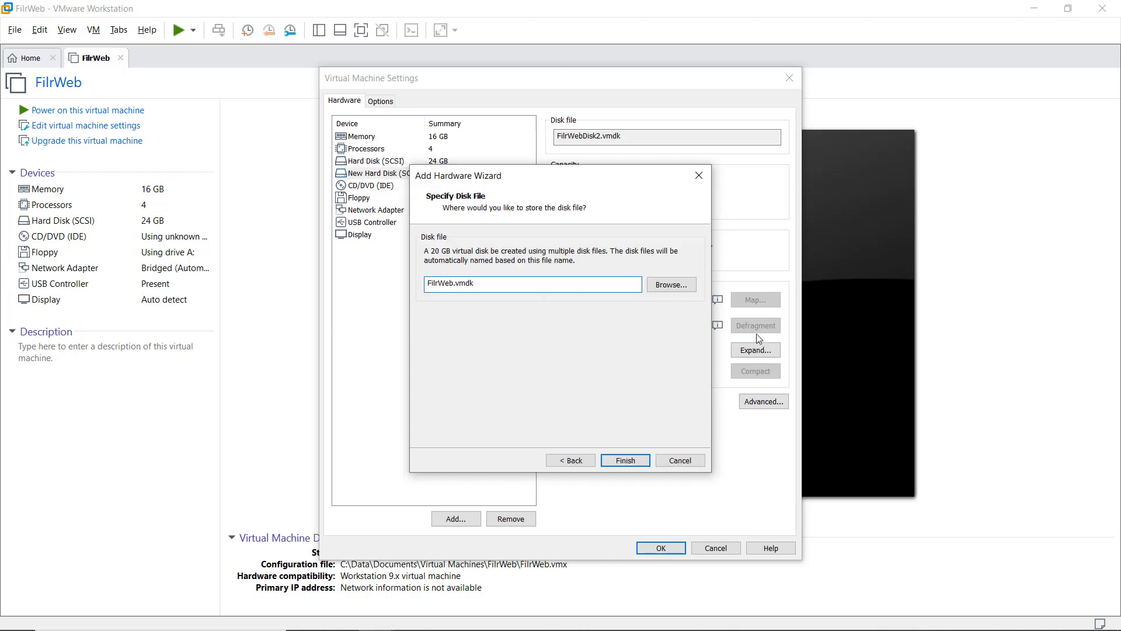
{"action": "type", "text": "Disk3"}
Step: Create the 20 GB disk, save FilrWeb's settings and power on the machine
{"action": "left_click", "coordinate": [622, 461]}
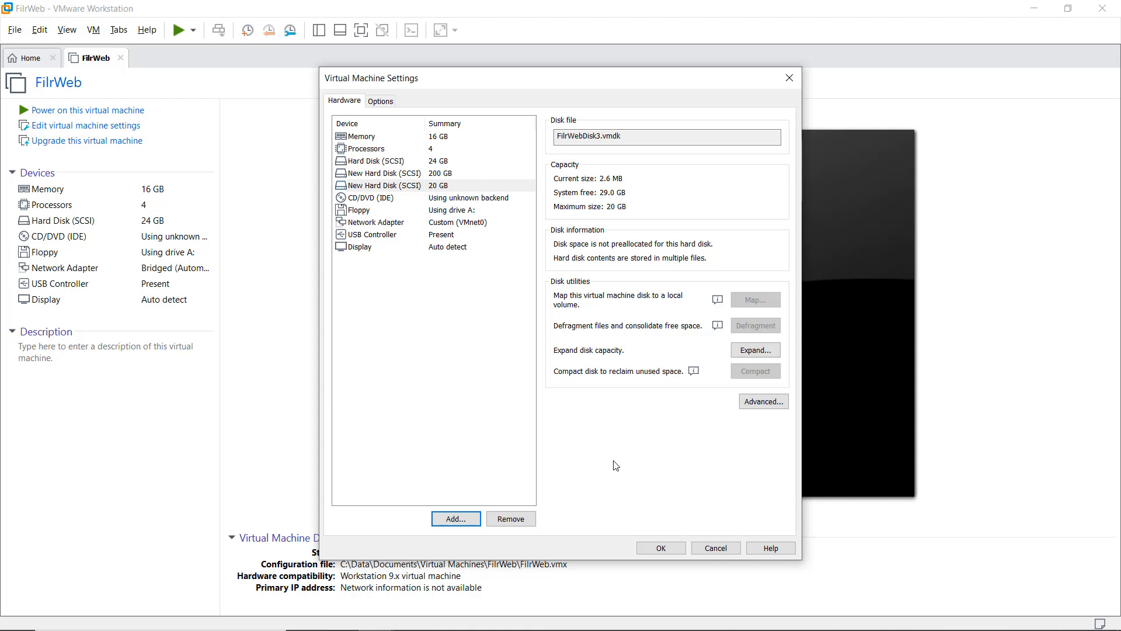
{"action": "left_click", "coordinate": [660, 548]}
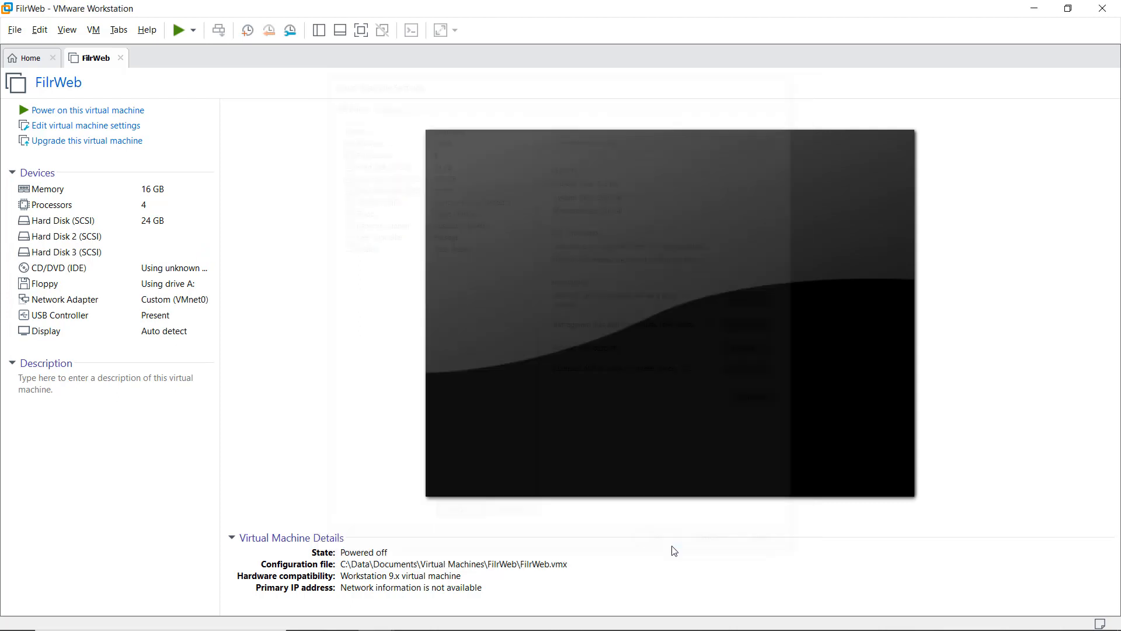
{"action": "left_click", "coordinate": [65, 111]}
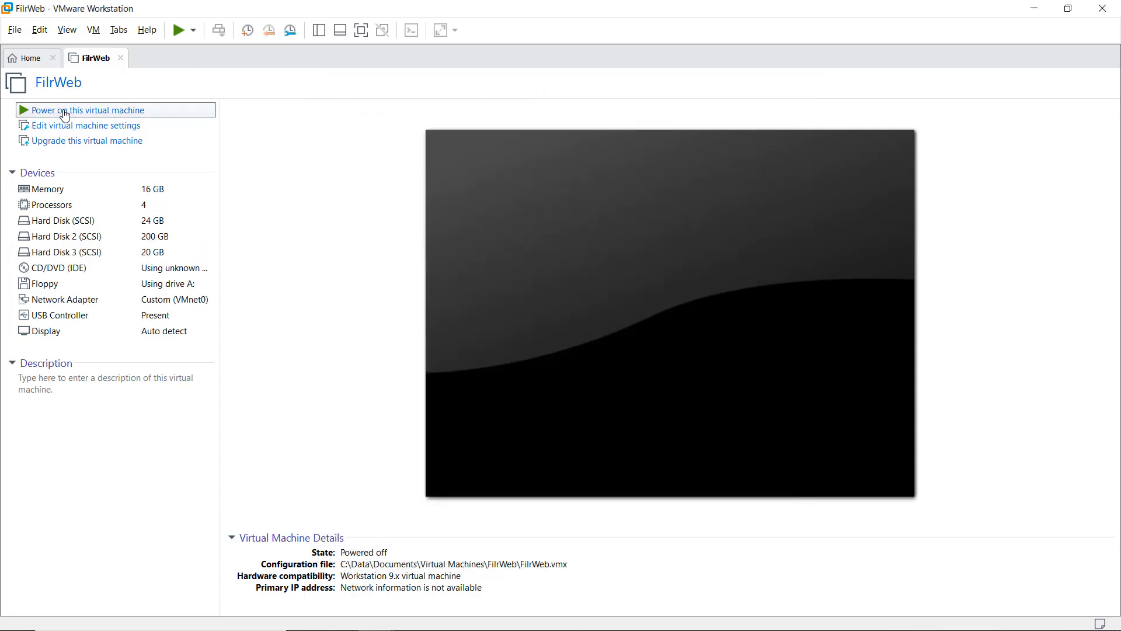
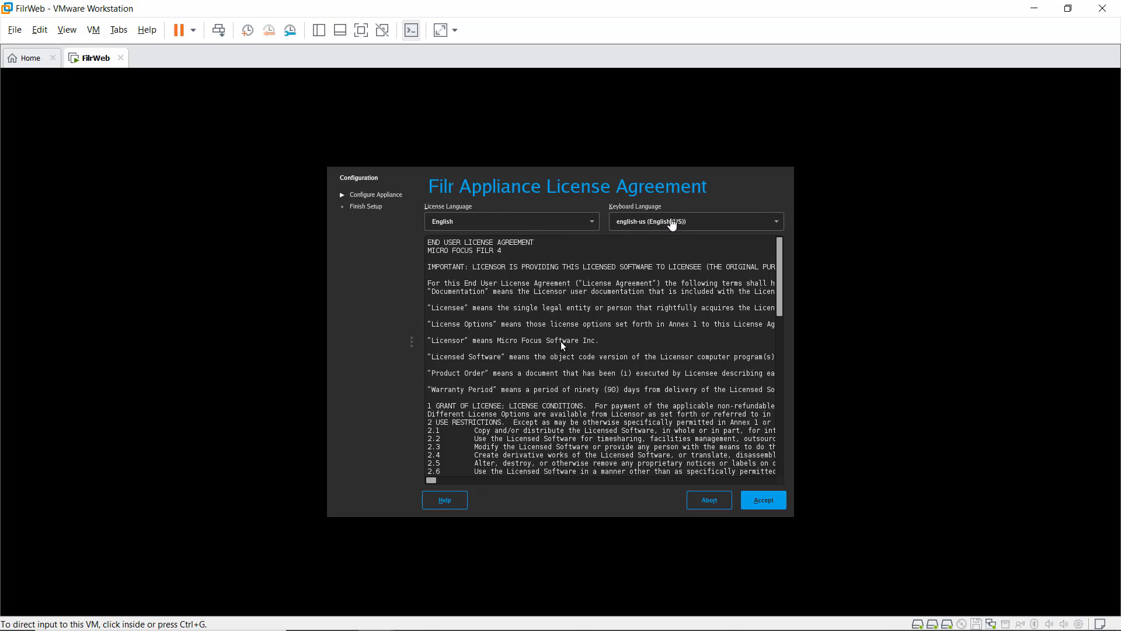
Step: Set the keyboard language to English (UK) and accept the license agreement
{"action": "left_click", "coordinate": [660, 222]}
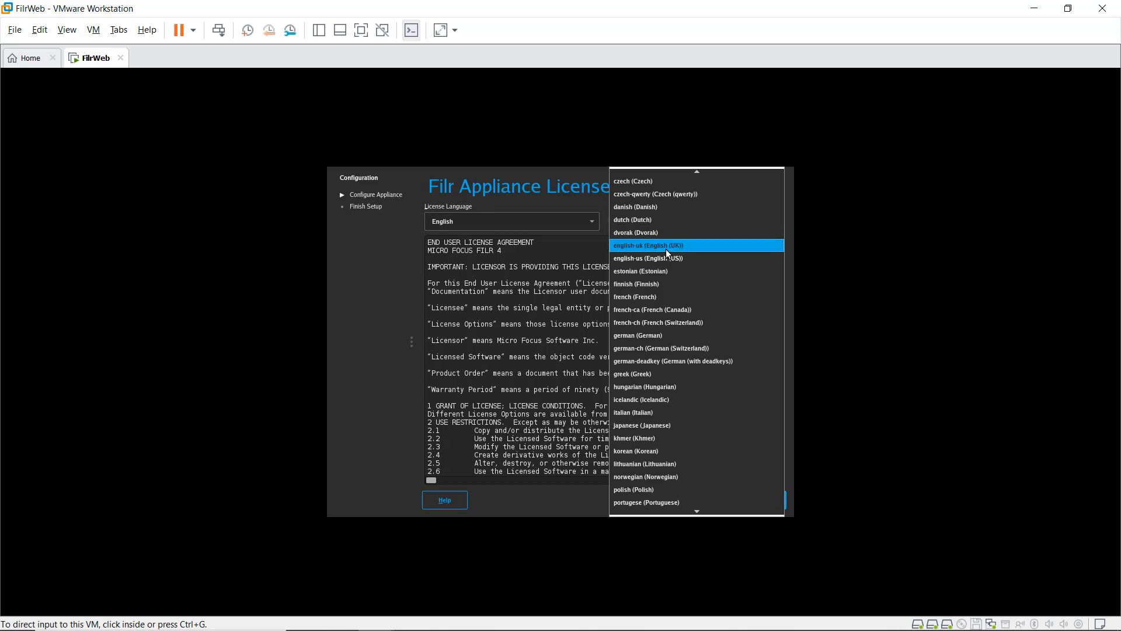
{"action": "left_click", "coordinate": [666, 250]}
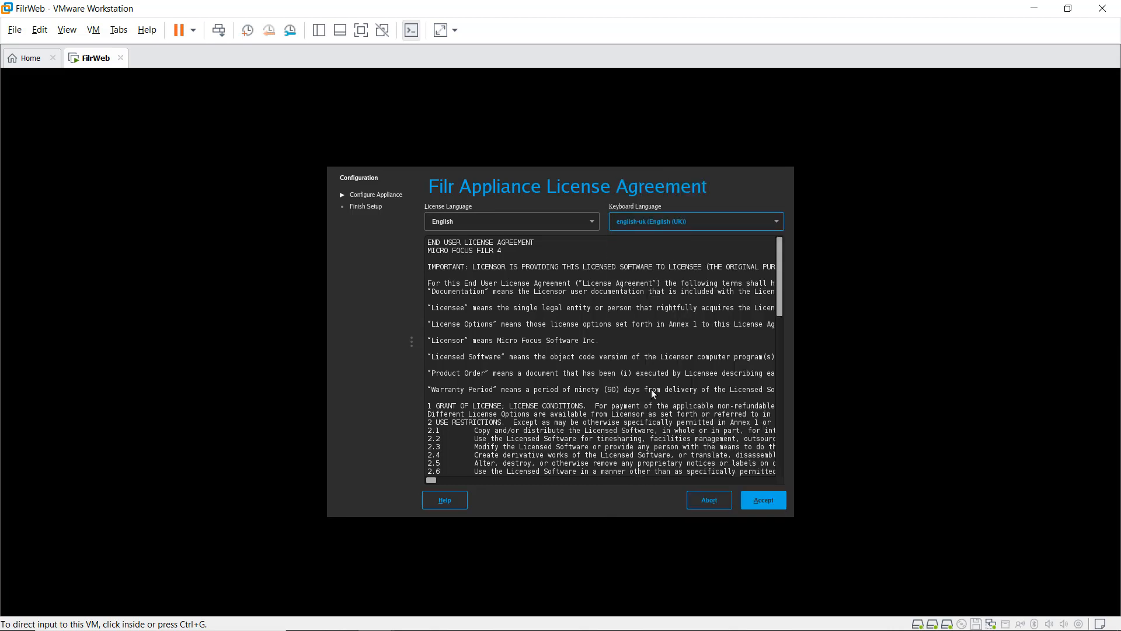
{"action": "left_click", "coordinate": [765, 501]}
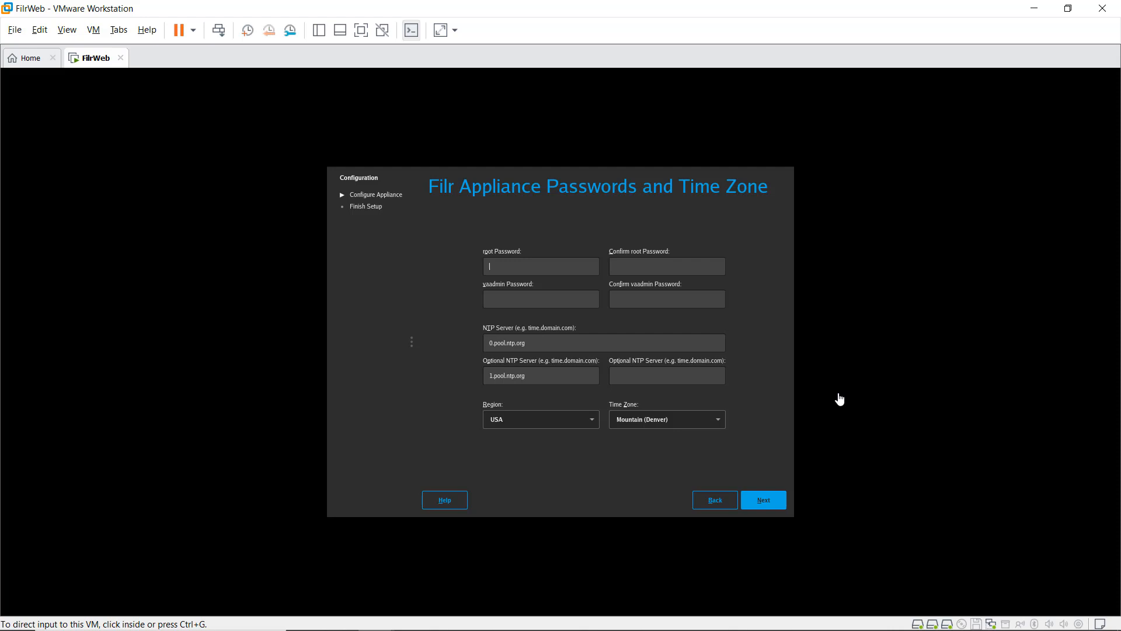
Step: Enter and confirm the root password, then enter and confirm the vaadmin password
{"action": "type", "text": "••••••"}
{"action": "key", "text": "Tab"}
{"action": "type", "text": "••••••"}
{"action": "key", "text": "Tab"}
{"action": "type", "text": "••••••"}
{"action": "key", "text": "Tab"}
{"action": "type", "text": "••••••"}
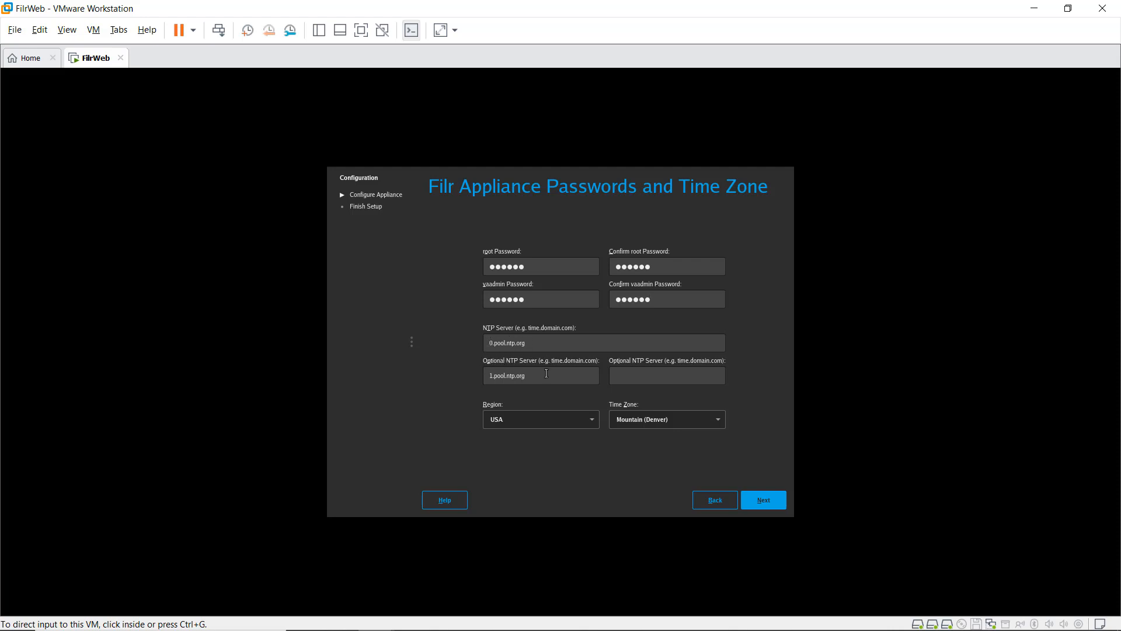
Step: Set the time zone to Europe / United Kingdom and continue
{"action": "left_click", "coordinate": [525, 420]}
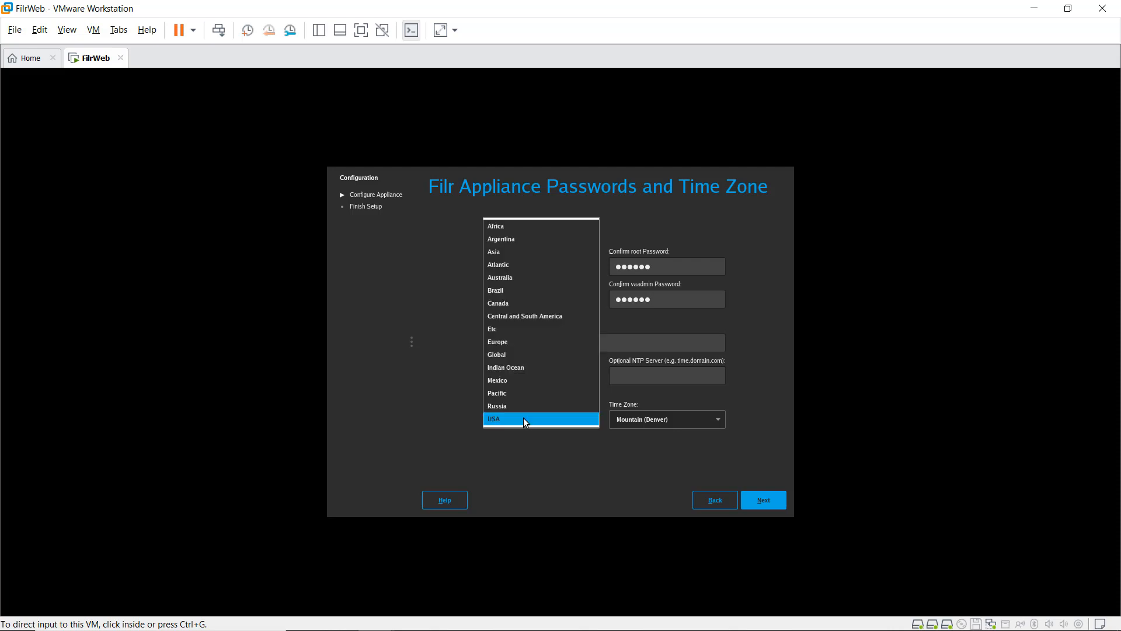
{"action": "left_click", "coordinate": [522, 341]}
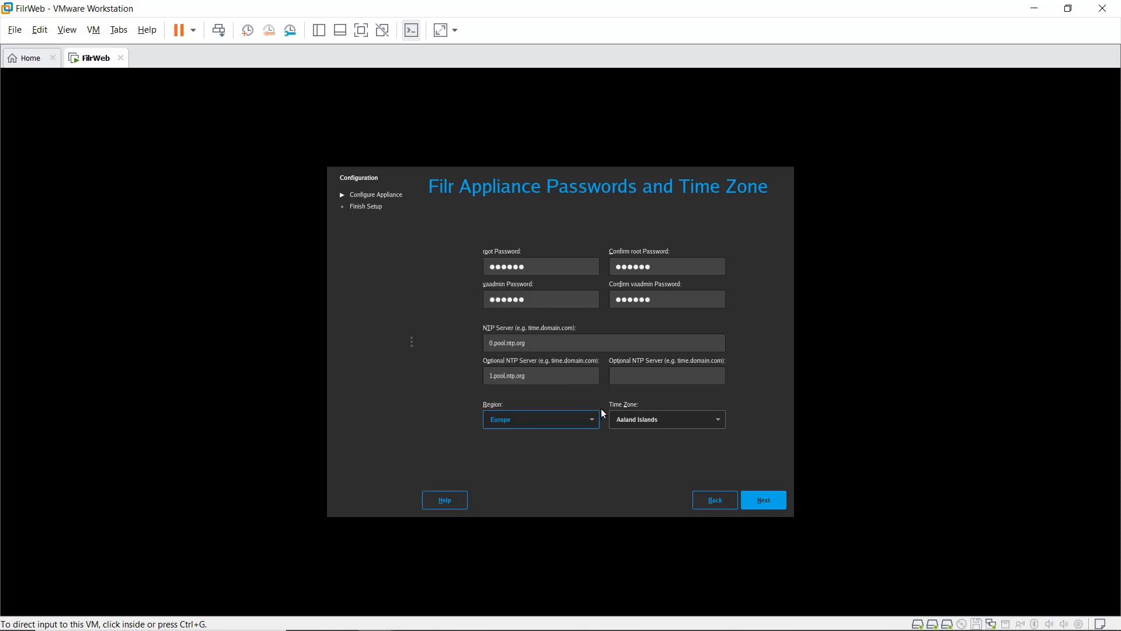
{"action": "left_click", "coordinate": [649, 418]}
{"action": "scroll", "coordinate": [646, 368], "scroll_direction": "down", "scroll_amount": 10}
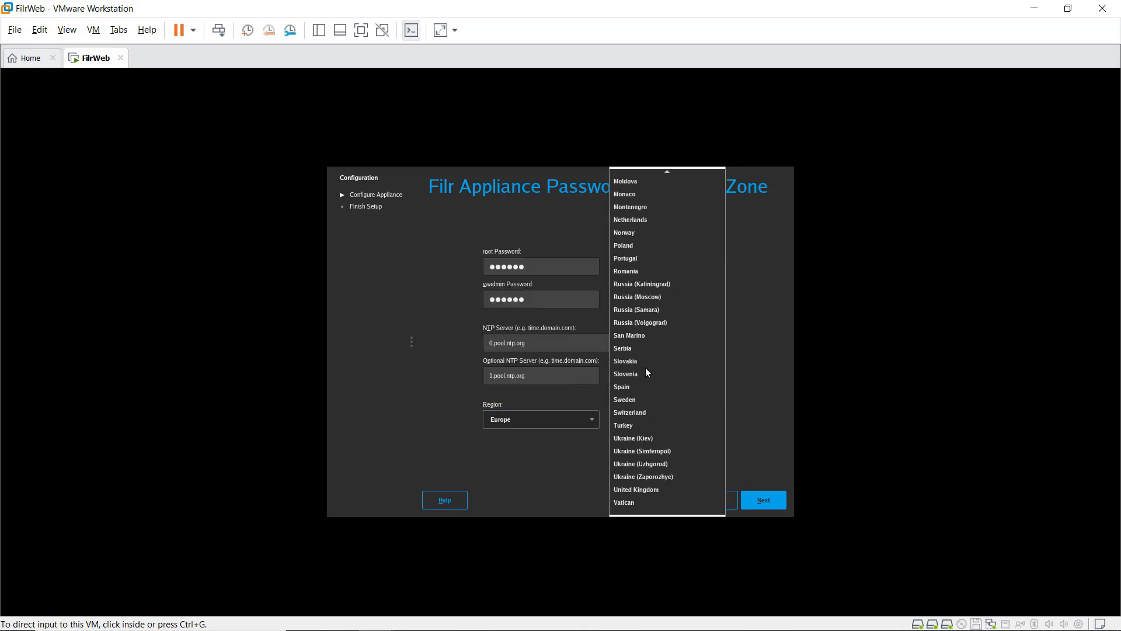
{"action": "left_click", "coordinate": [647, 488]}
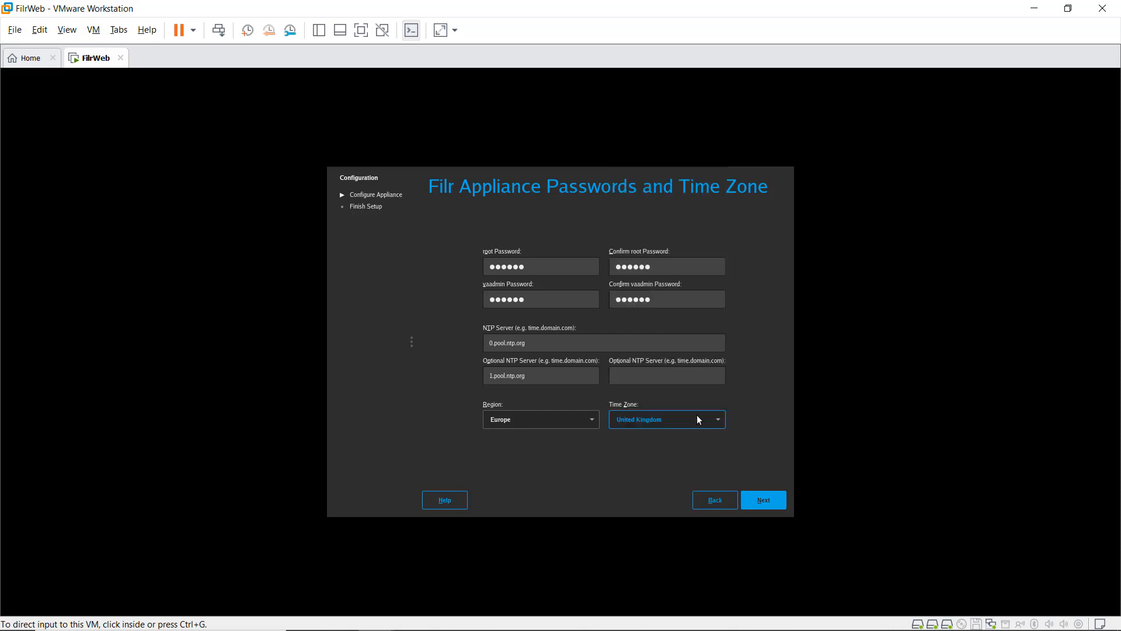
{"action": "left_click", "coordinate": [770, 502]}
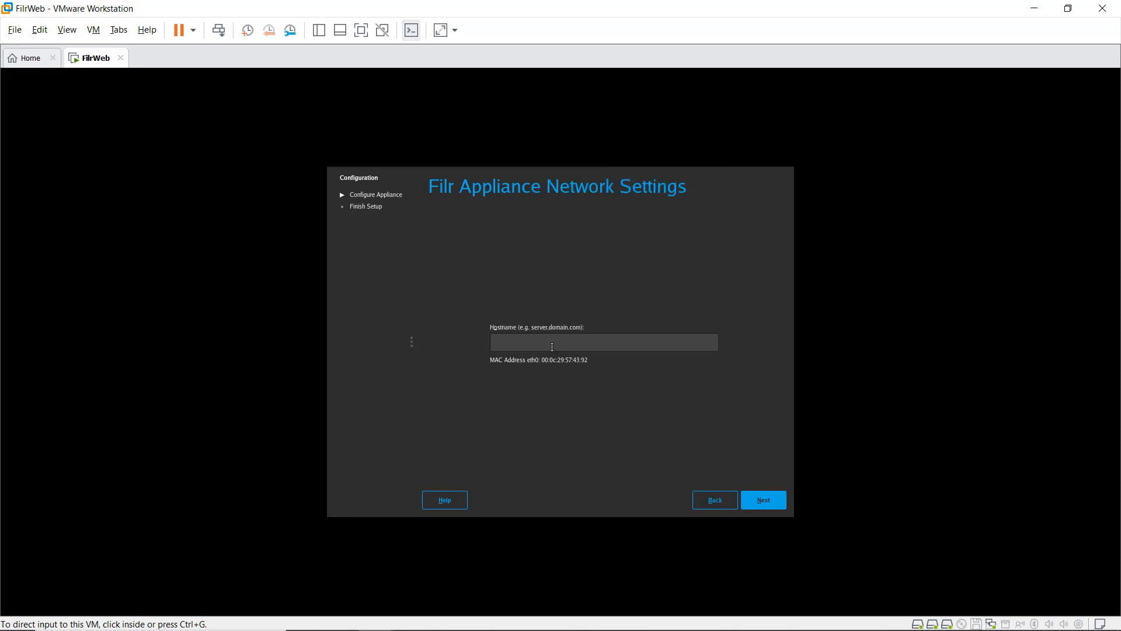
Step: Set hostname filrweb.demo.live, IP 172.31.1.1, and correct the DNS server to 172.31.1.25
{"action": "type", "text": "filrweb.demo.live"}
{"action": "left_click", "coordinate": [771, 504]}
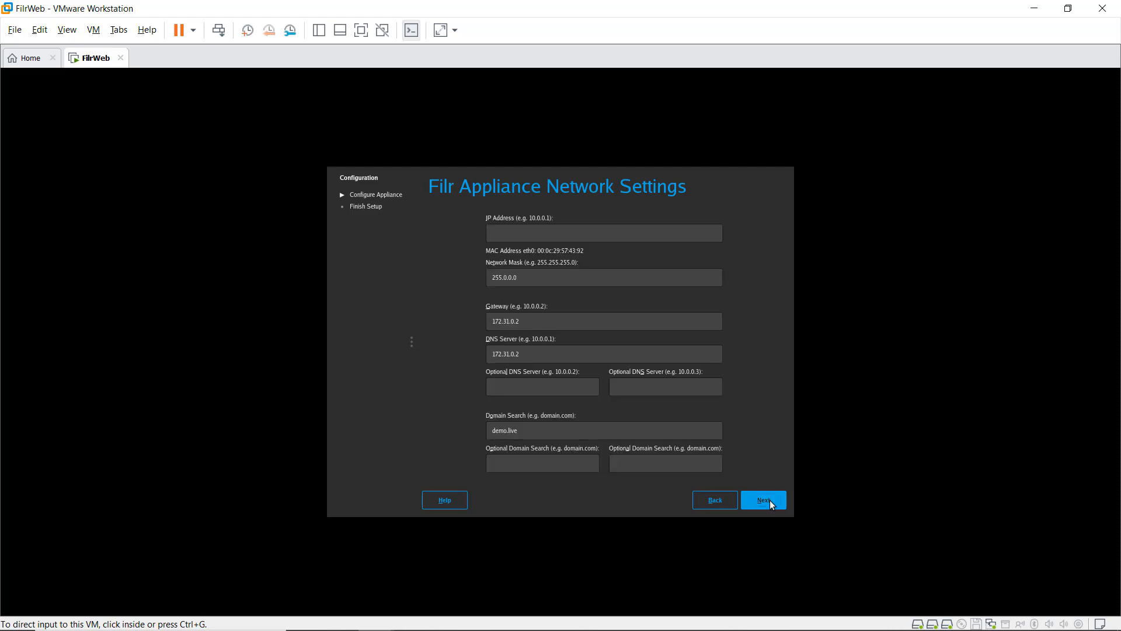
{"action": "left_click", "coordinate": [531, 233]}
{"action": "type", "text": "172"}
{"action": "key", "text": "Tab"}
{"action": "left_click", "coordinate": [512, 277]}
{"action": "left_click", "coordinate": [527, 323]}
{"action": "key", "text": "BackSpace"}
{"action": "key", "text": "BackSpace"}
{"action": "type", "text": ".25"}
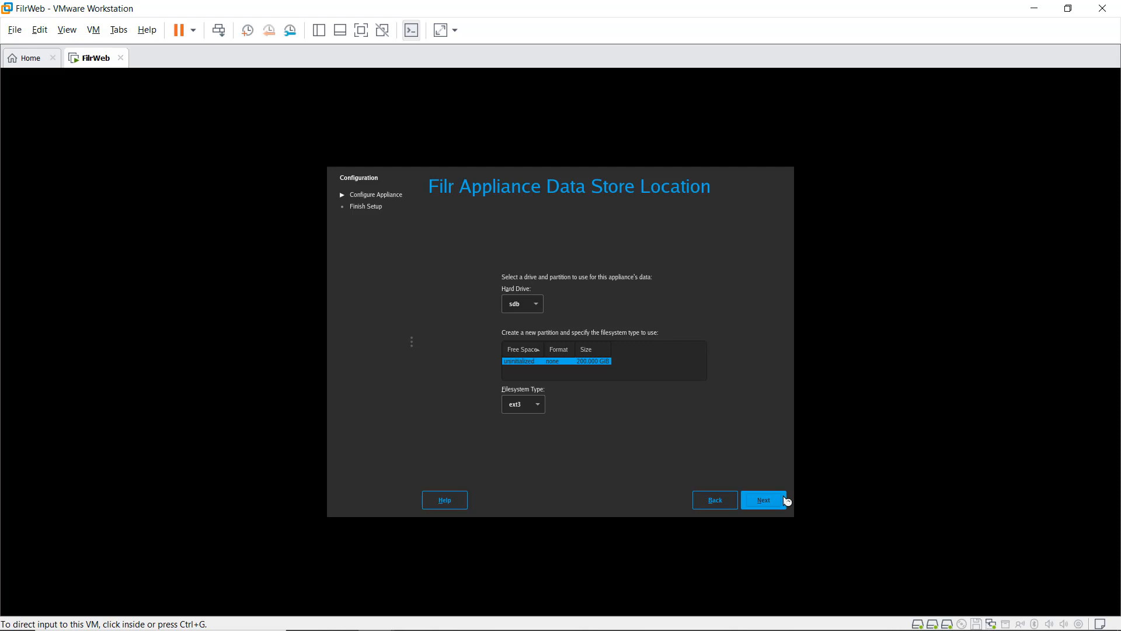
Step: Keep ext3 as the filesystem for the data store on drive sdb and continue
{"action": "left_click", "coordinate": [540, 406]}
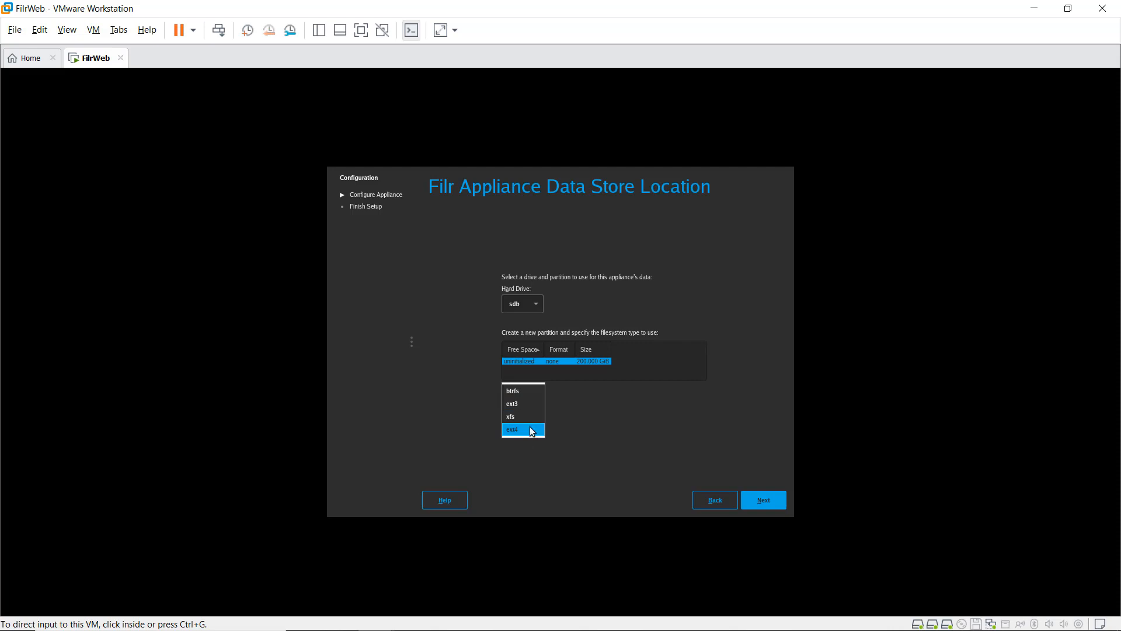
{"action": "left_click", "coordinate": [609, 414]}
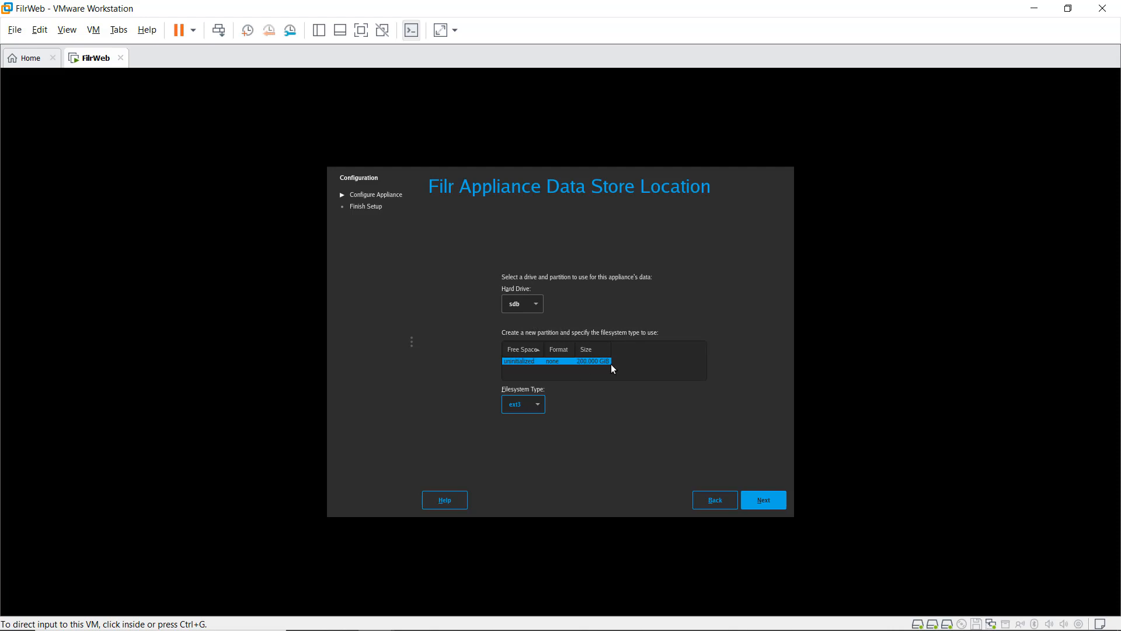
{"action": "left_click", "coordinate": [764, 500]}
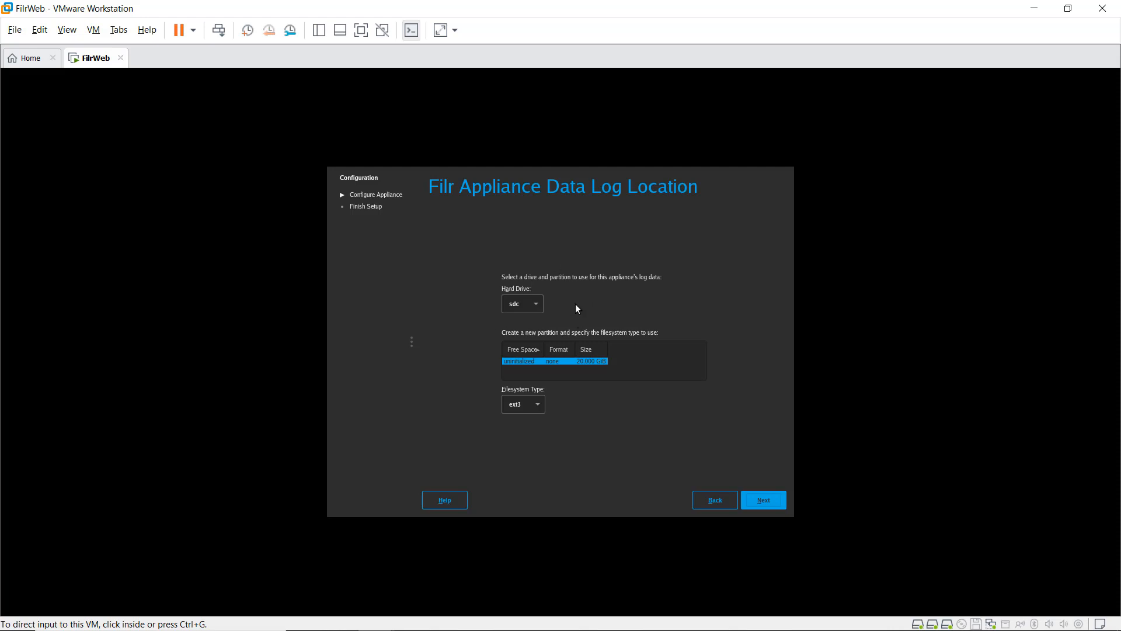
Step: Accept the data log location on drive sdc
{"action": "left_click", "coordinate": [767, 504]}
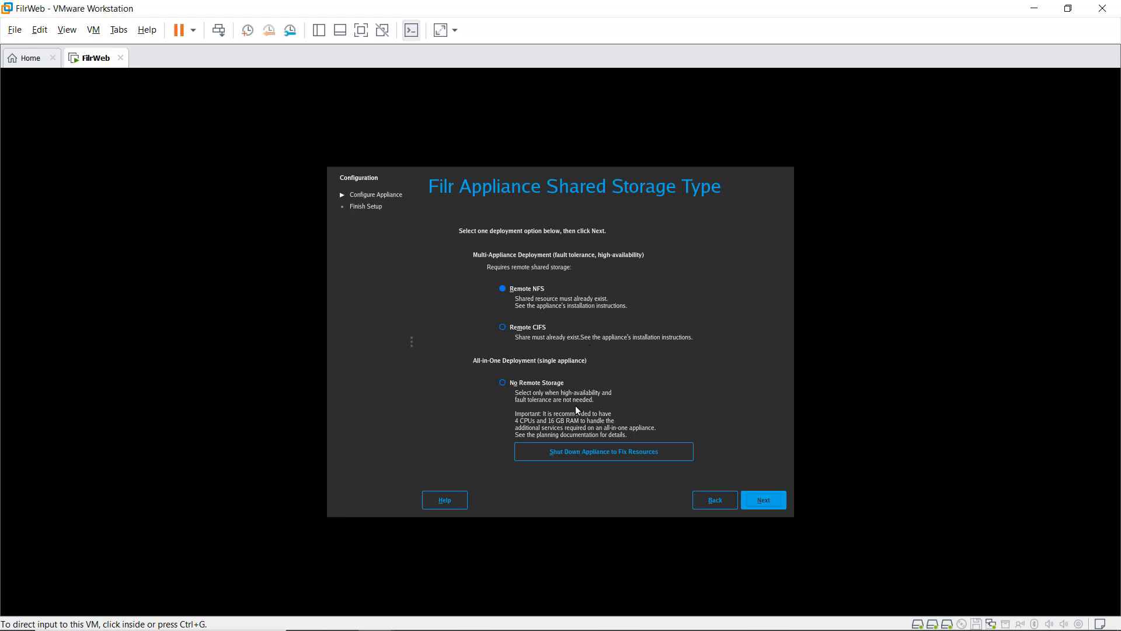
Step: Choose No Remote Storage for an all-in-one deployment and apply the configuration
{"action": "left_click", "coordinate": [519, 385]}
{"action": "left_click", "coordinate": [770, 502]}
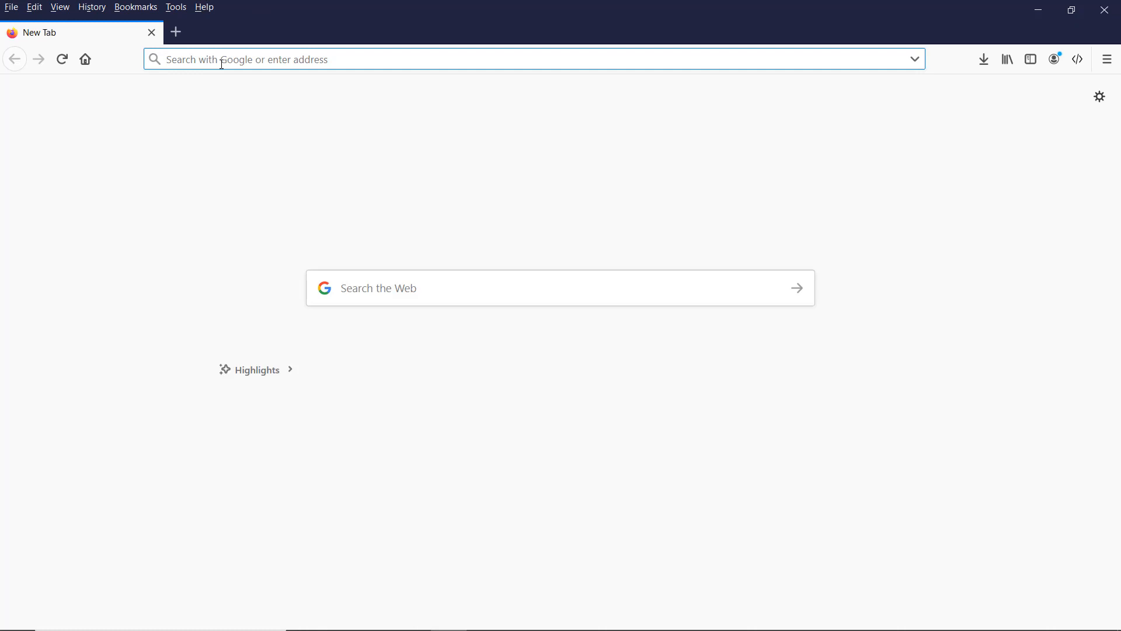
{"action": "type", "text": "ht"}
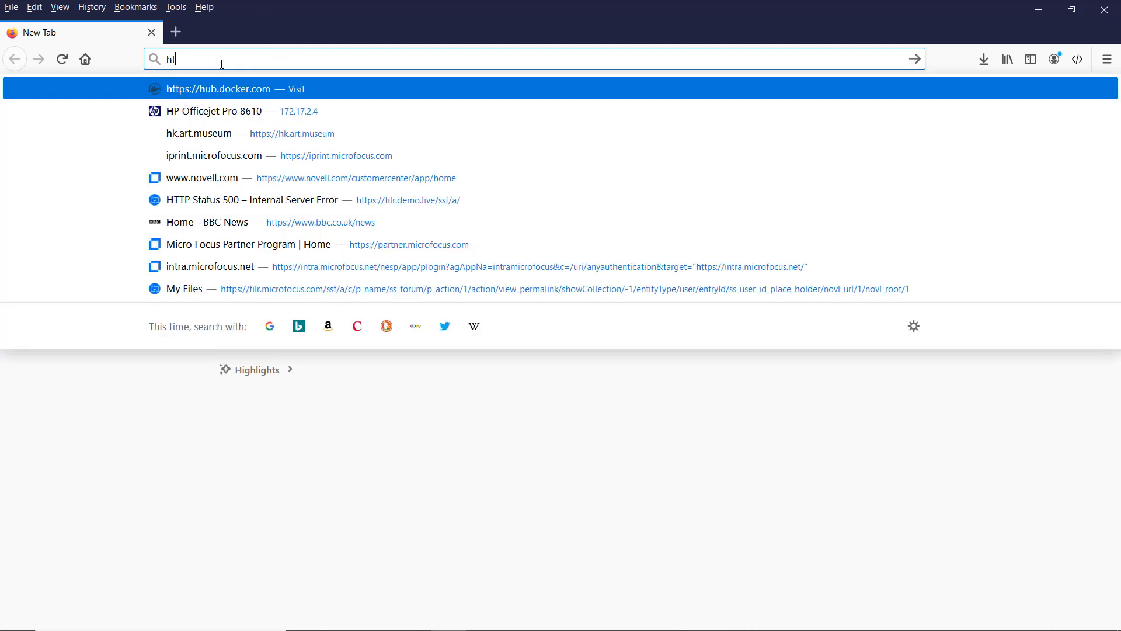
{"action": "type", "text": "tps:"}
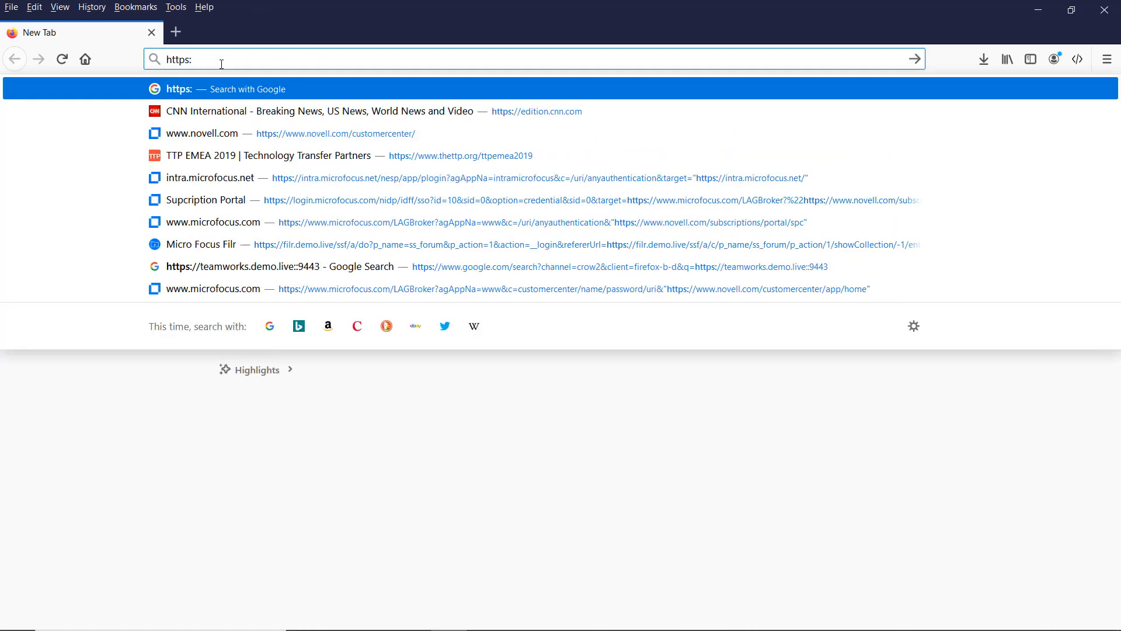
{"action": "type", "text": "//filr"}
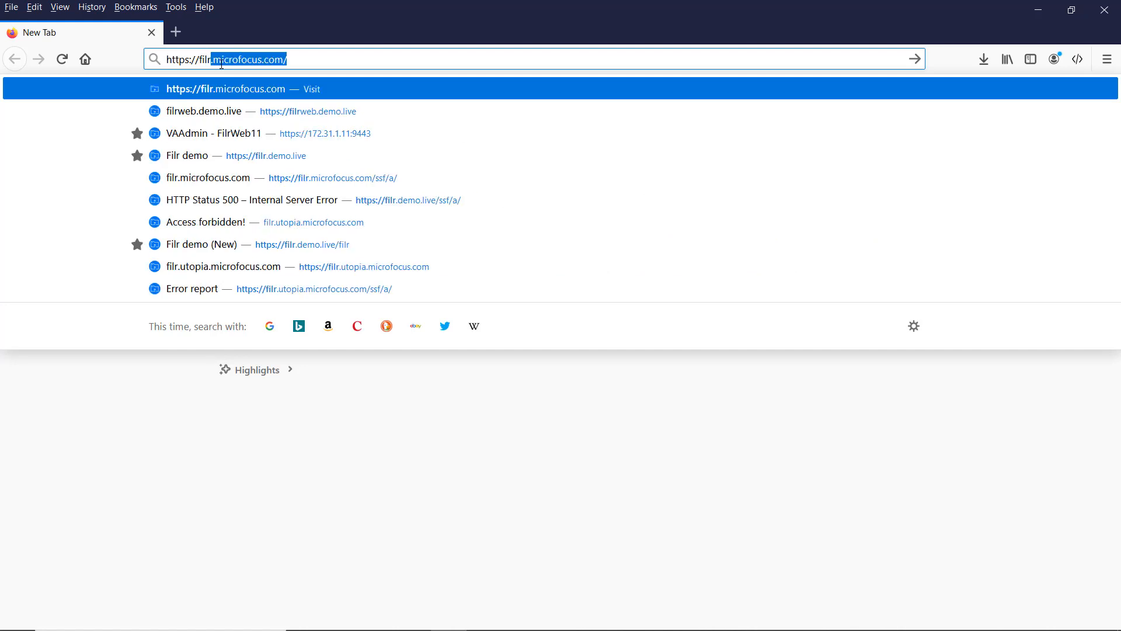
{"action": "type", "text": "web.demo"}
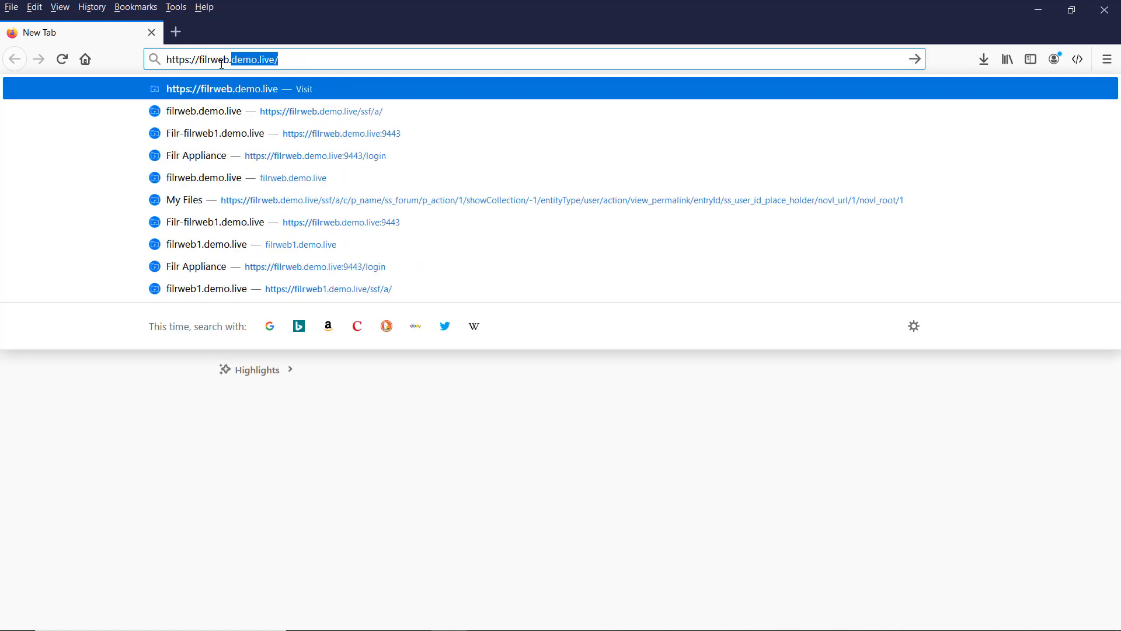
{"action": "type", "text": ".live"}
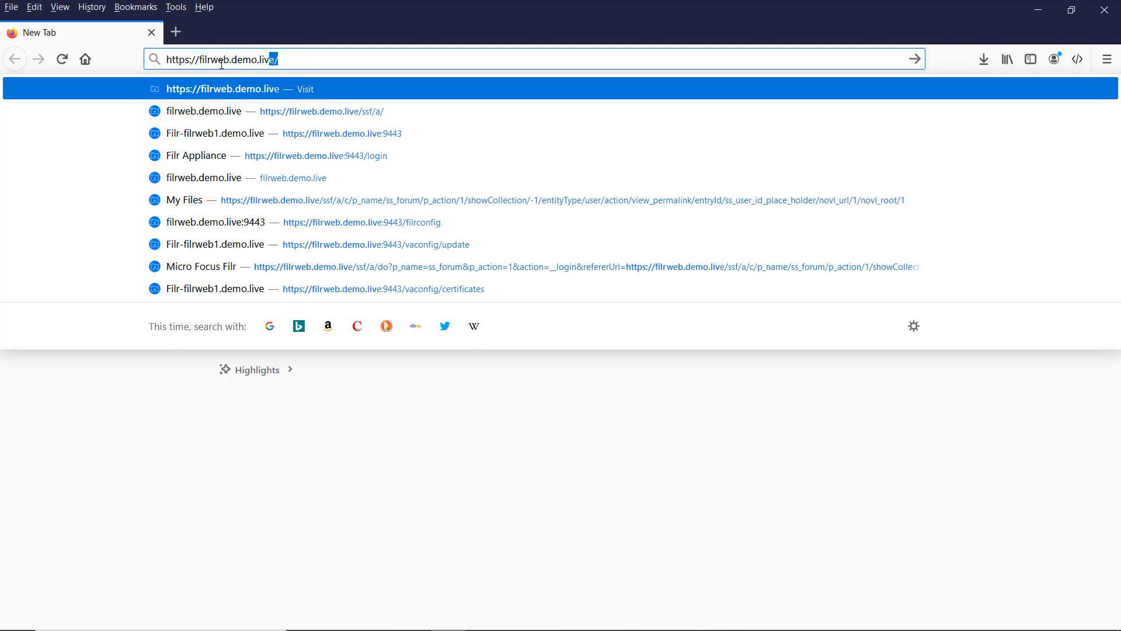
{"action": "type", "text": ":9"}
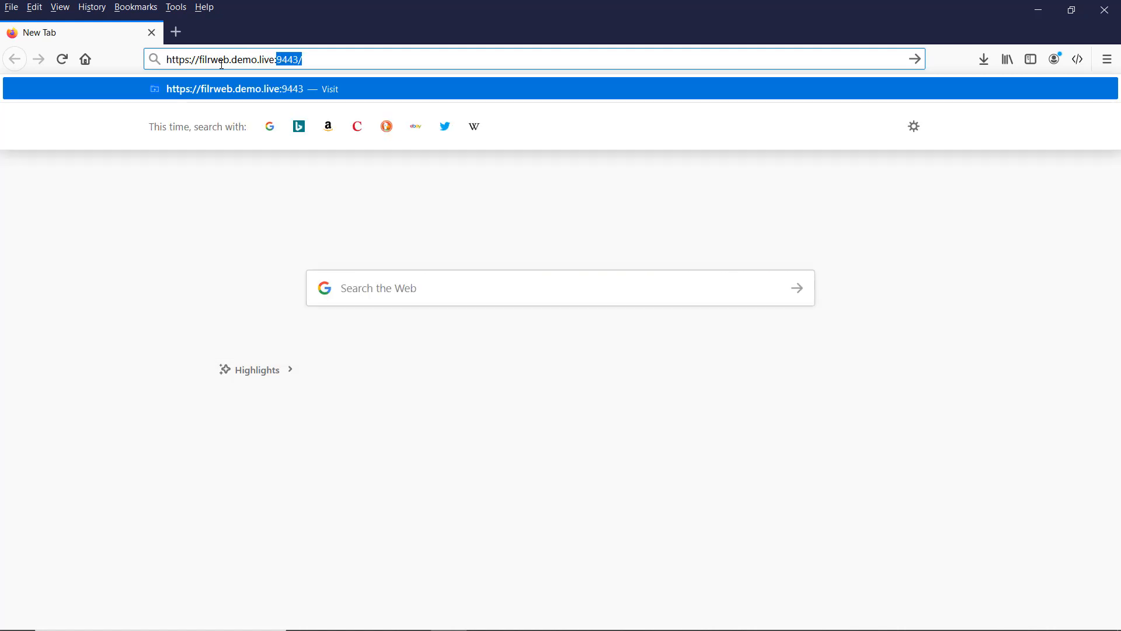
{"action": "type", "text": "443"}
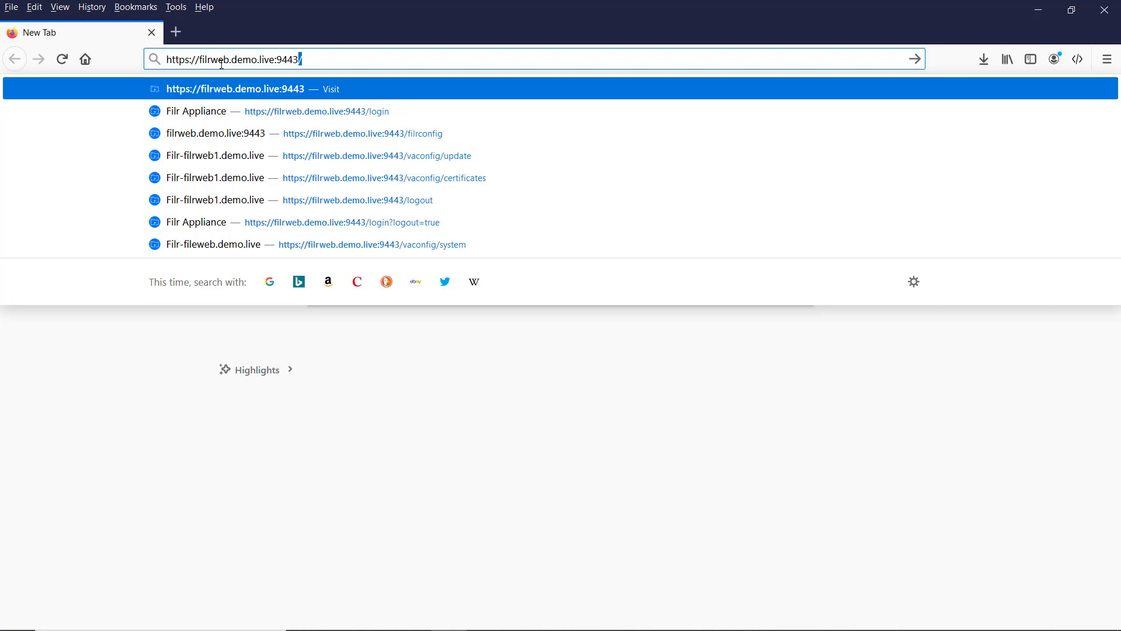
{"action": "key", "text": "Return"}
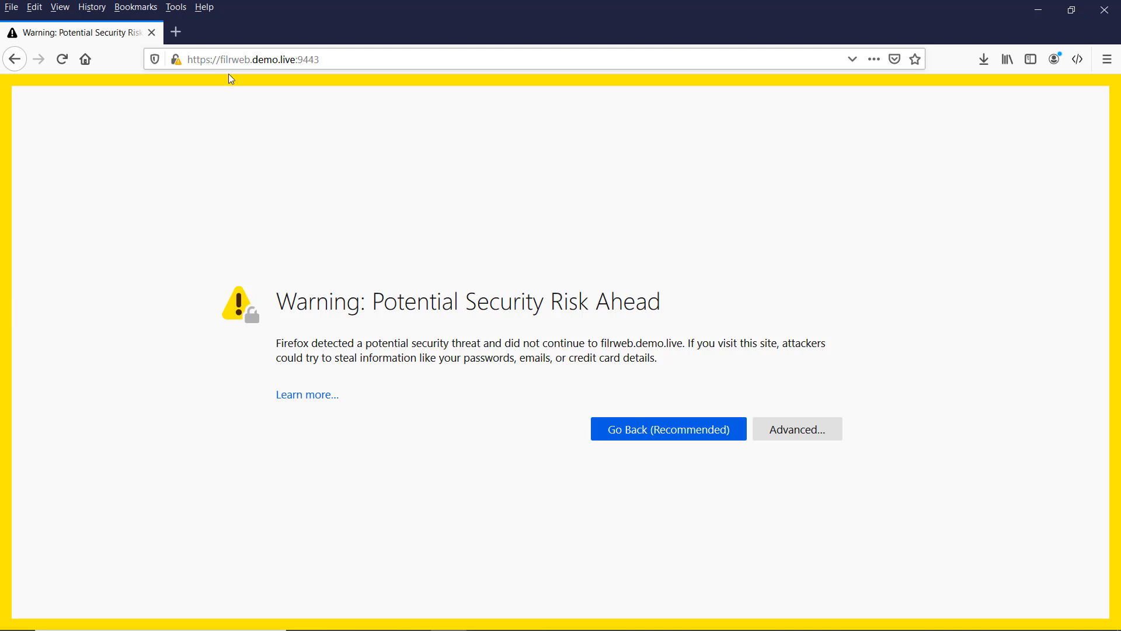
Step: Accept the self-signed certificate risk to reach the appliance sign-in page
{"action": "left_click", "coordinate": [798, 430]}
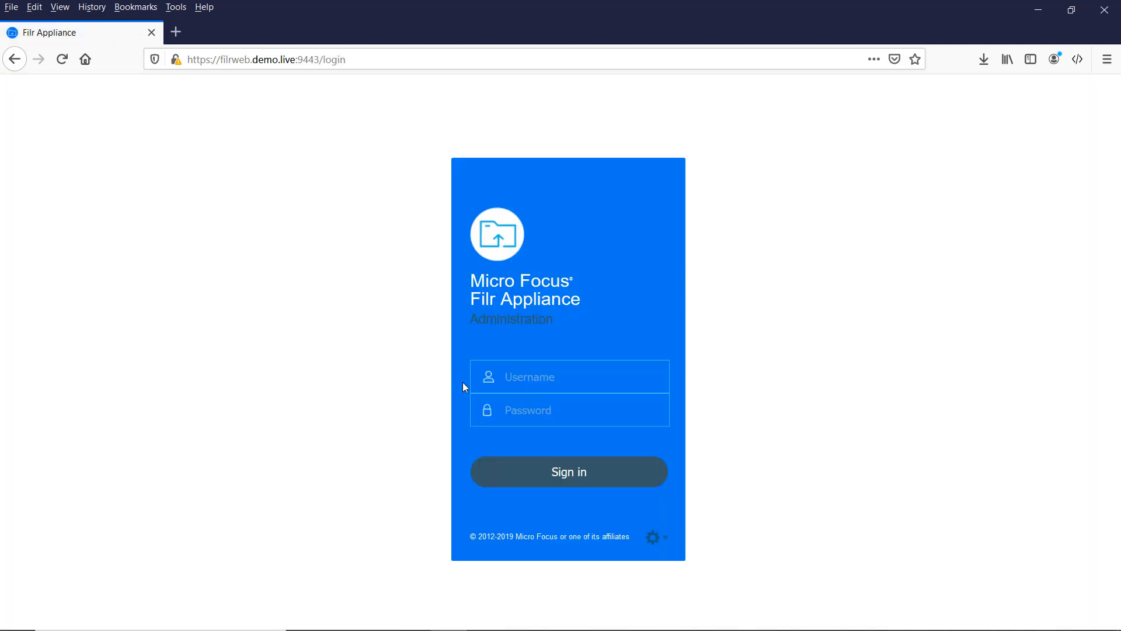
Step: Sign in to Filr Appliance Administration as vaadmin with the administrator password
{"action": "left_click", "coordinate": [506, 369]}
{"action": "type", "text": "vaadmin"}
{"action": "key", "text": "Tab"}
{"action": "type", "text": "••••••"}
{"action": "left_click", "coordinate": [585, 478]}
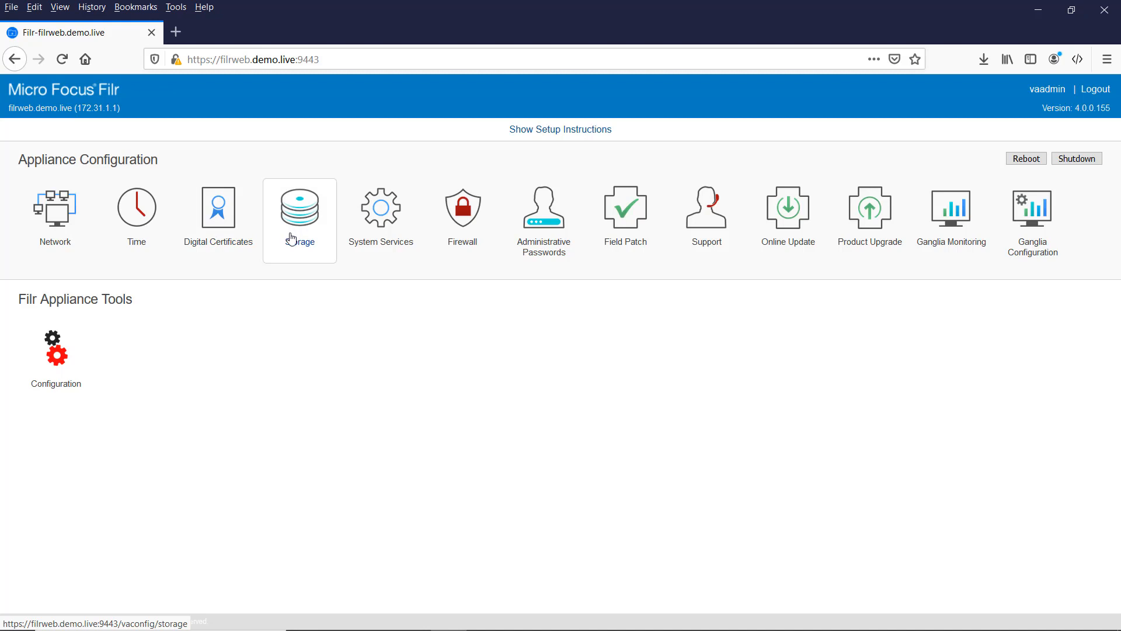
{"action": "left_click", "coordinate": [373, 231]}
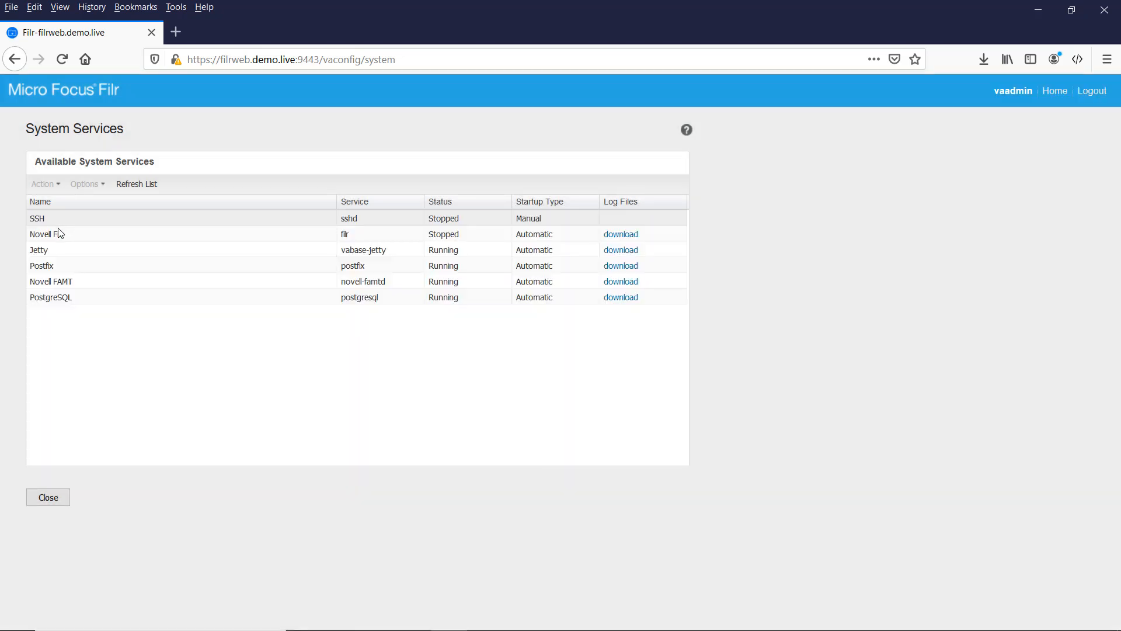
{"action": "left_click", "coordinate": [57, 220]}
{"action": "left_click", "coordinate": [48, 184]}
{"action": "left_click", "coordinate": [86, 186]}
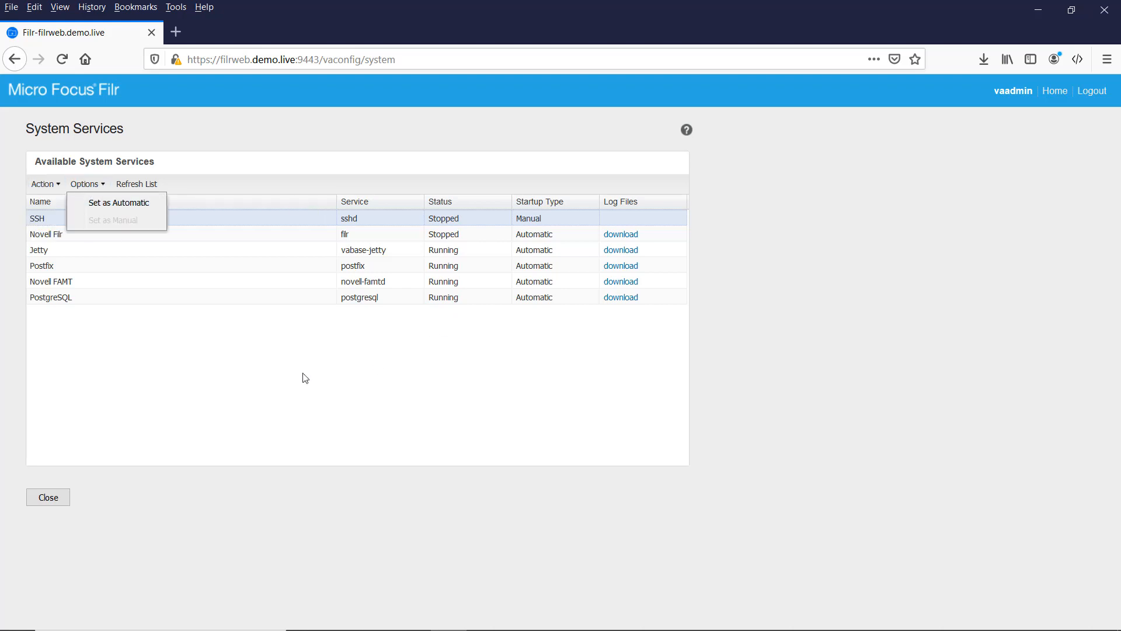
{"action": "left_click", "coordinate": [99, 191]}
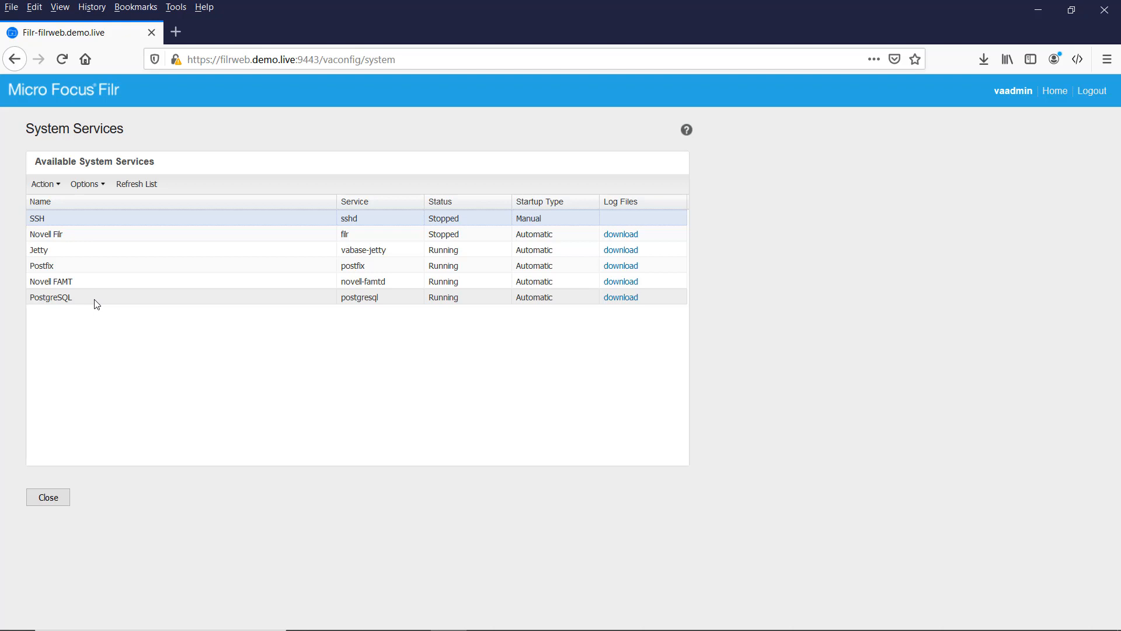
{"action": "left_click", "coordinate": [41, 501]}
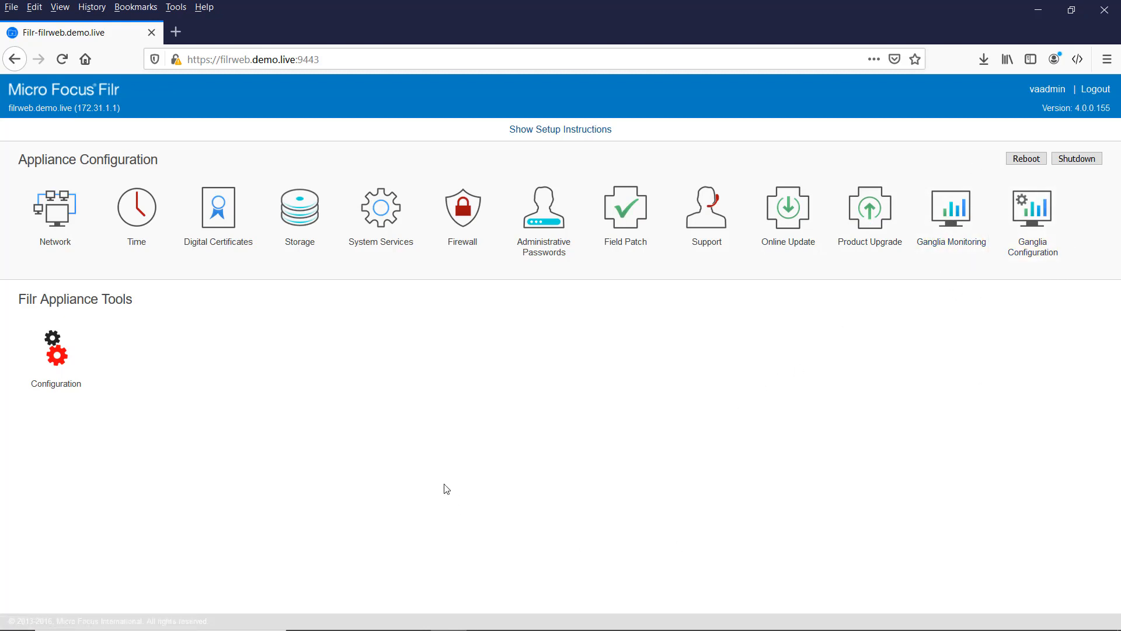
Step: In the configuration wizard, keep Small Deployment and enter and confirm the PostgreSQL user password
{"action": "left_click", "coordinate": [54, 363]}
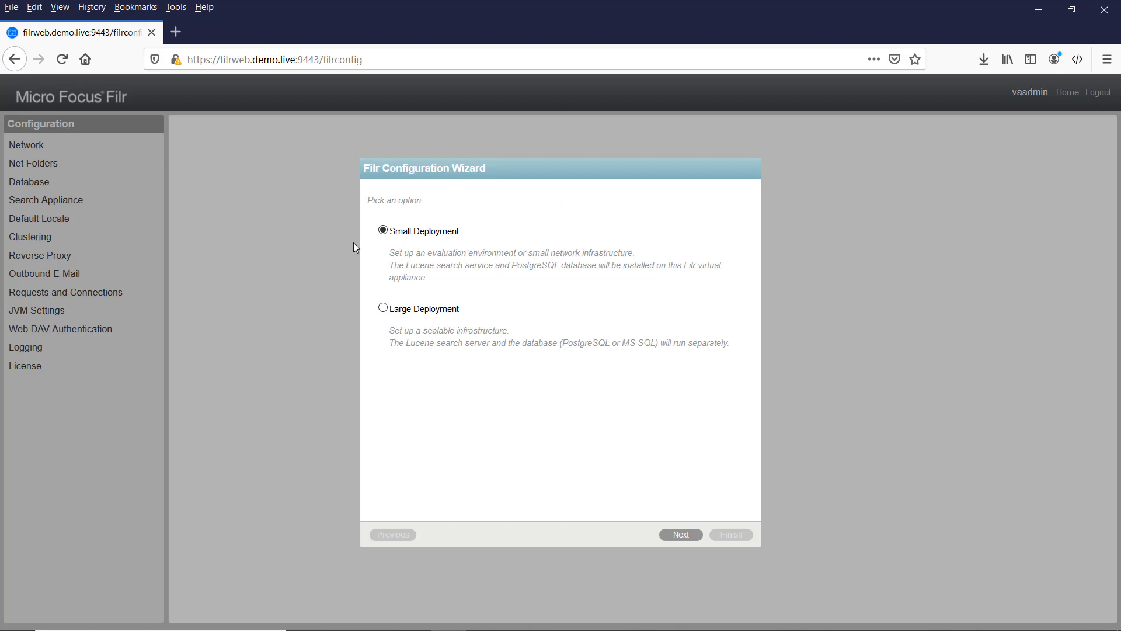
{"action": "left_click", "coordinate": [681, 535]}
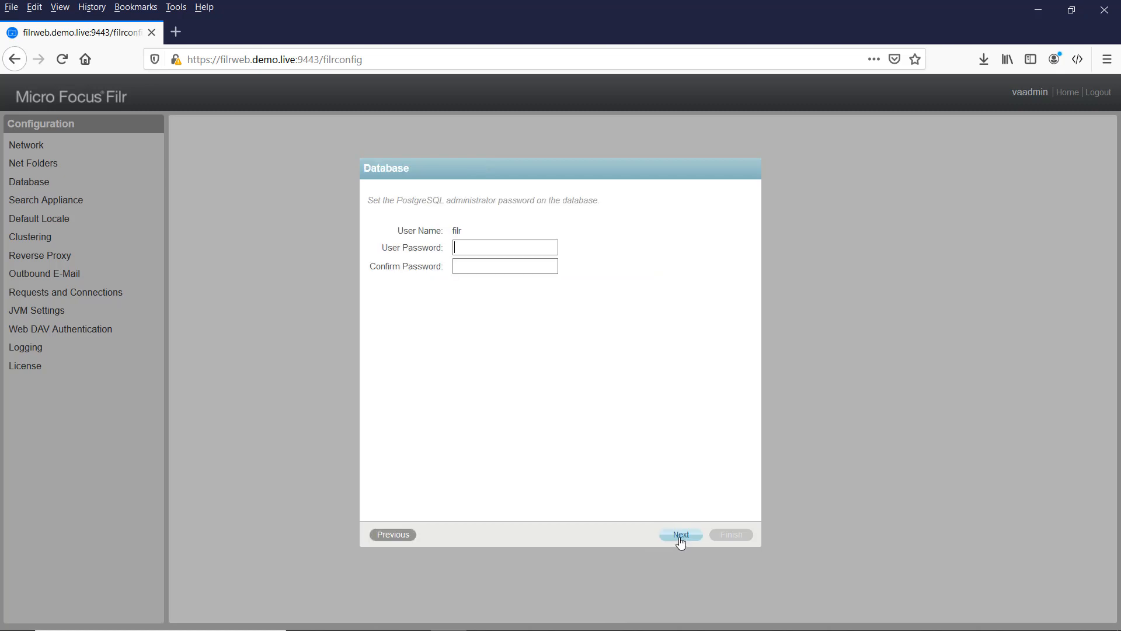
{"action": "left_click", "coordinate": [461, 246]}
{"action": "type", "text": "passwd"}
{"action": "key", "text": "Tab"}
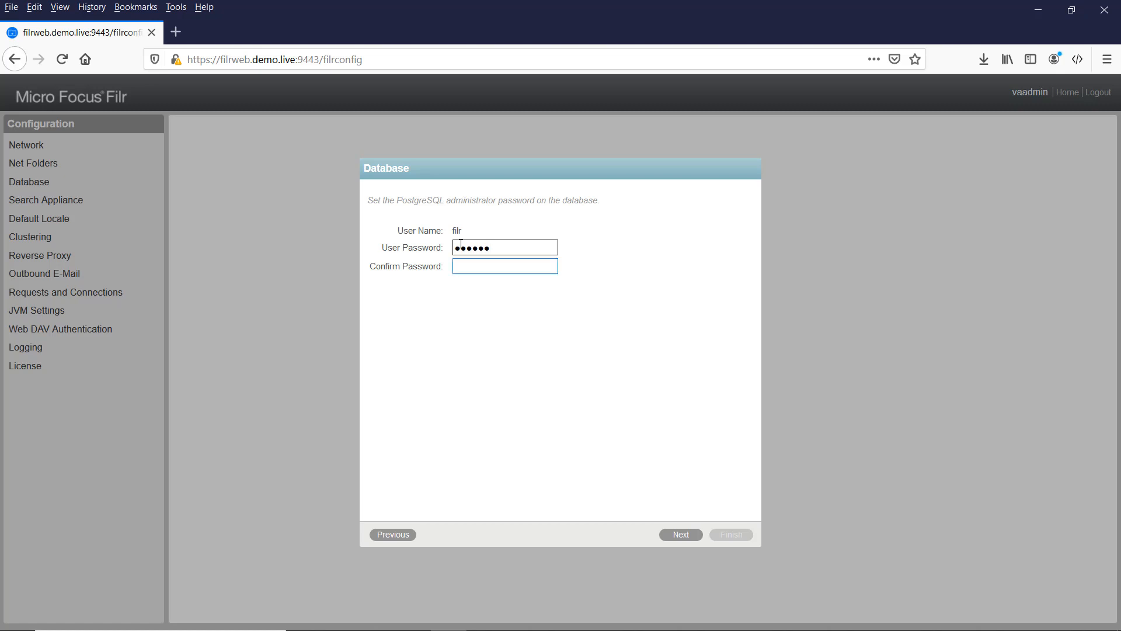
{"action": "type", "text": "passwd"}
{"action": "left_click", "coordinate": [682, 534]}
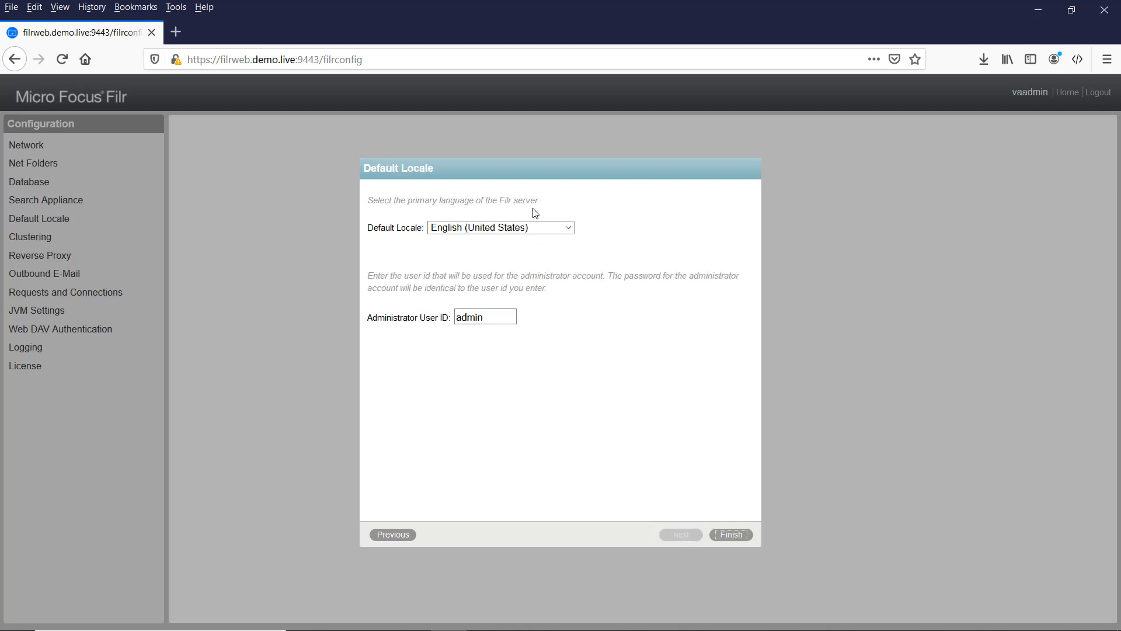
Step: Choose English (United Kingdom) as default locale, tick Administrator User ID, and finish the wizard
{"action": "left_click", "coordinate": [512, 229]}
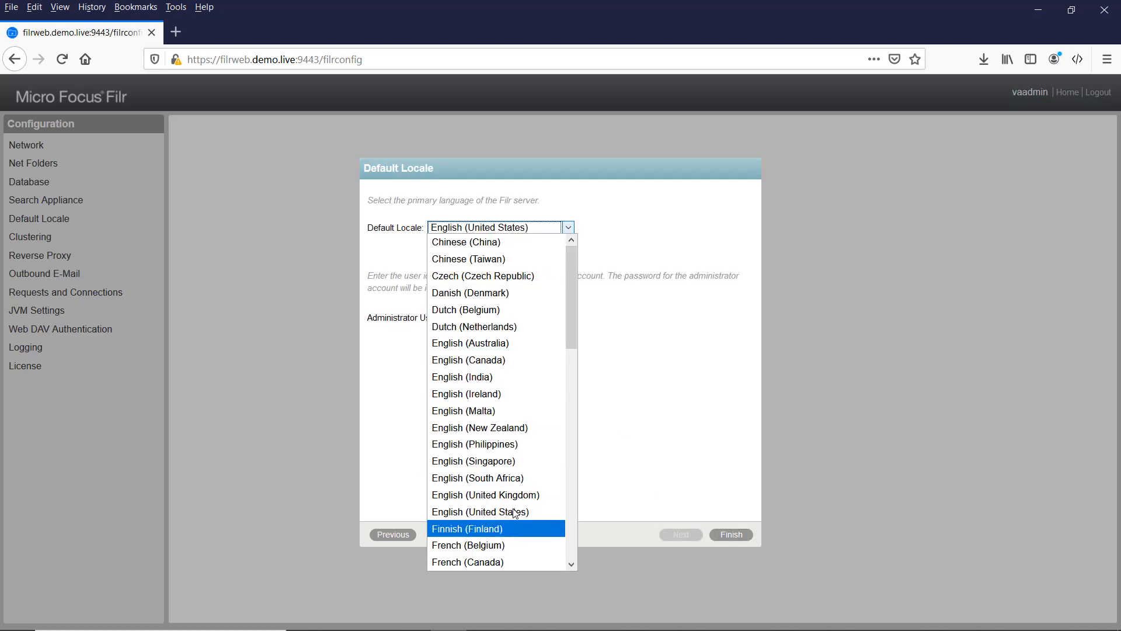
{"action": "left_click", "coordinate": [502, 494]}
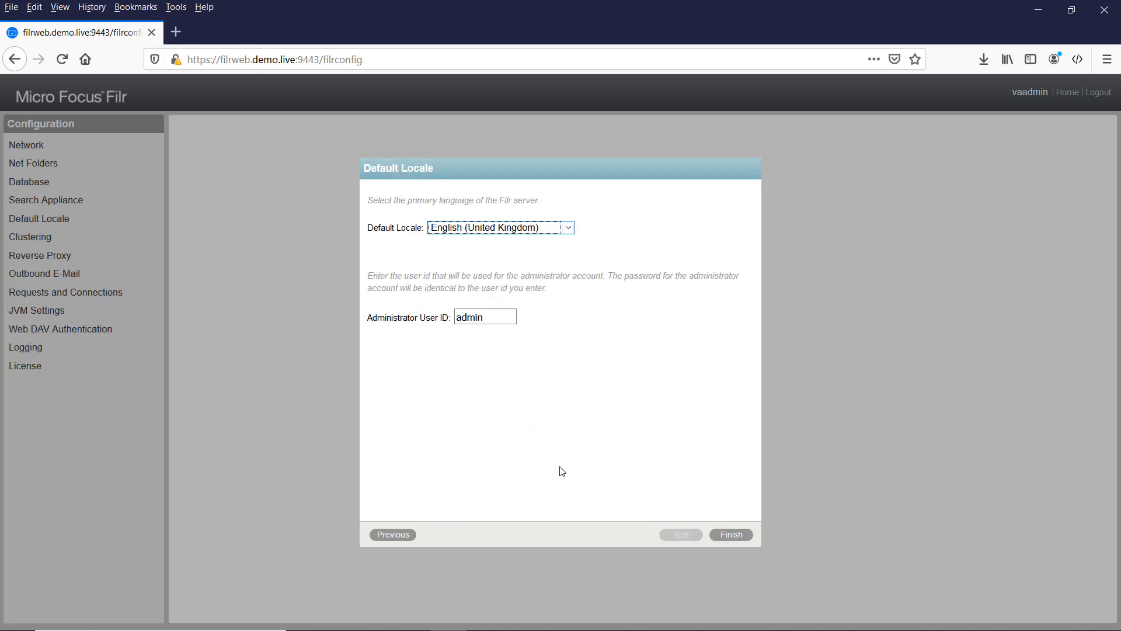
{"action": "left_click", "coordinate": [512, 317]}
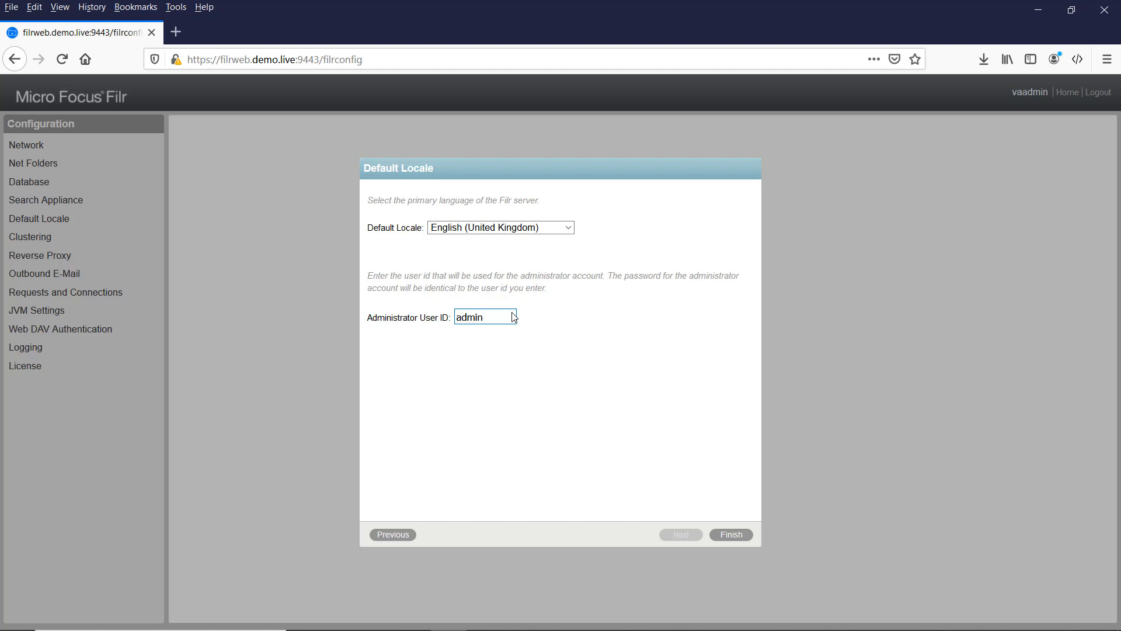
{"action": "left_click", "coordinate": [733, 535]}
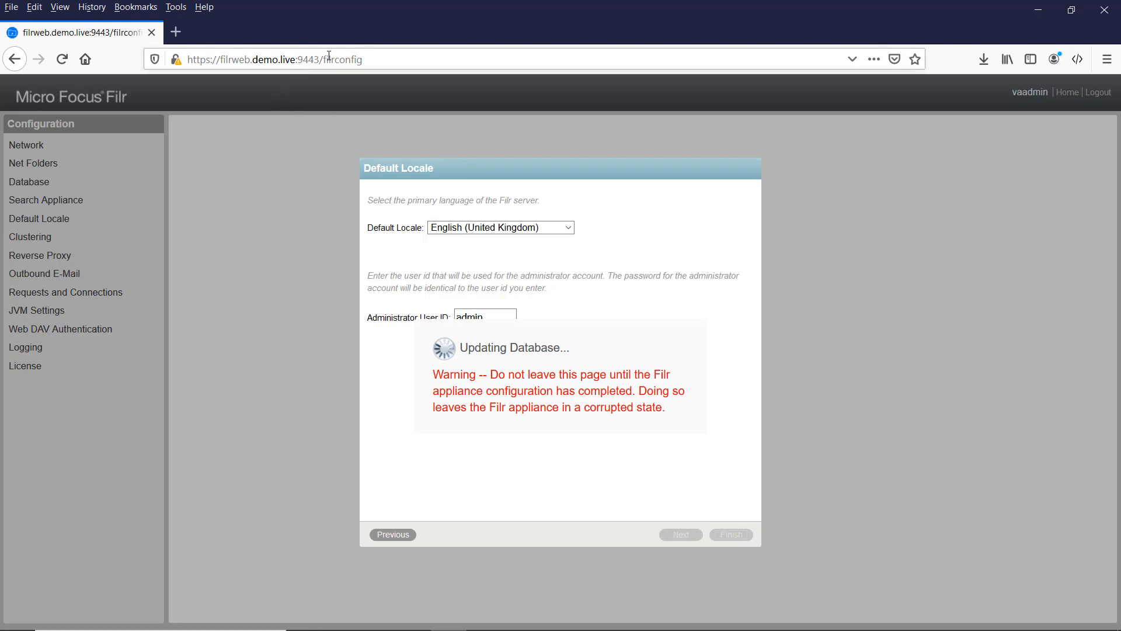
Step: Load the appliance's base address in a second browser tab to reach Appliance Configuration
{"action": "left_click_drag", "start_coordinate": [319, 59], "coordinate": [85, 66]}
{"action": "key", "text": "ctrl+c"}
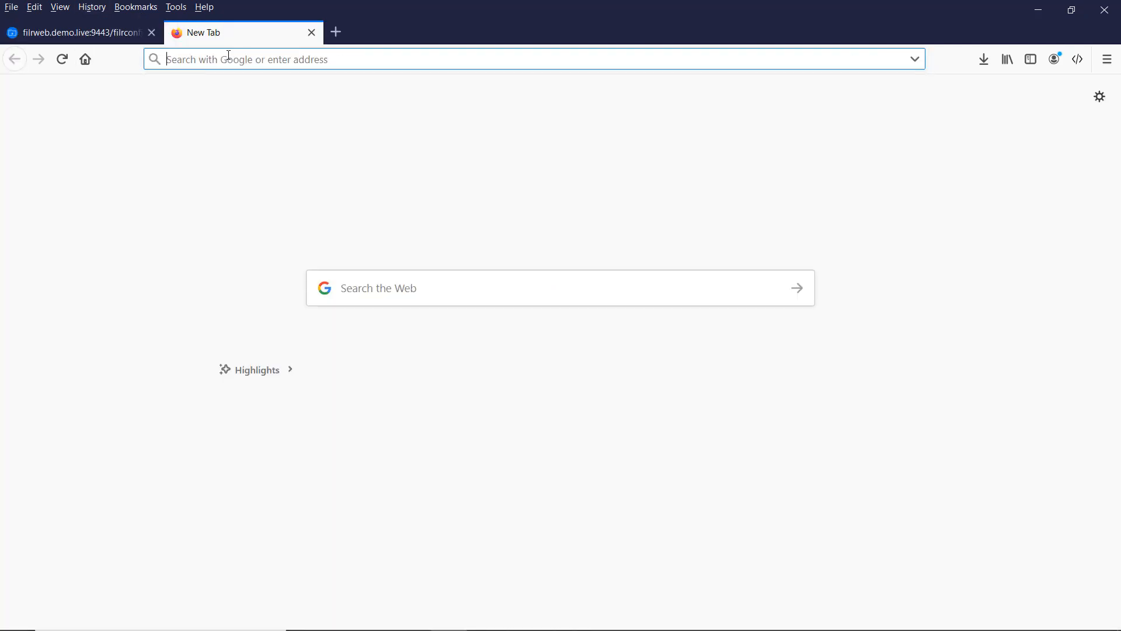
{"action": "left_click", "coordinate": [175, 31]}
{"action": "key", "text": "ctrl+v"}
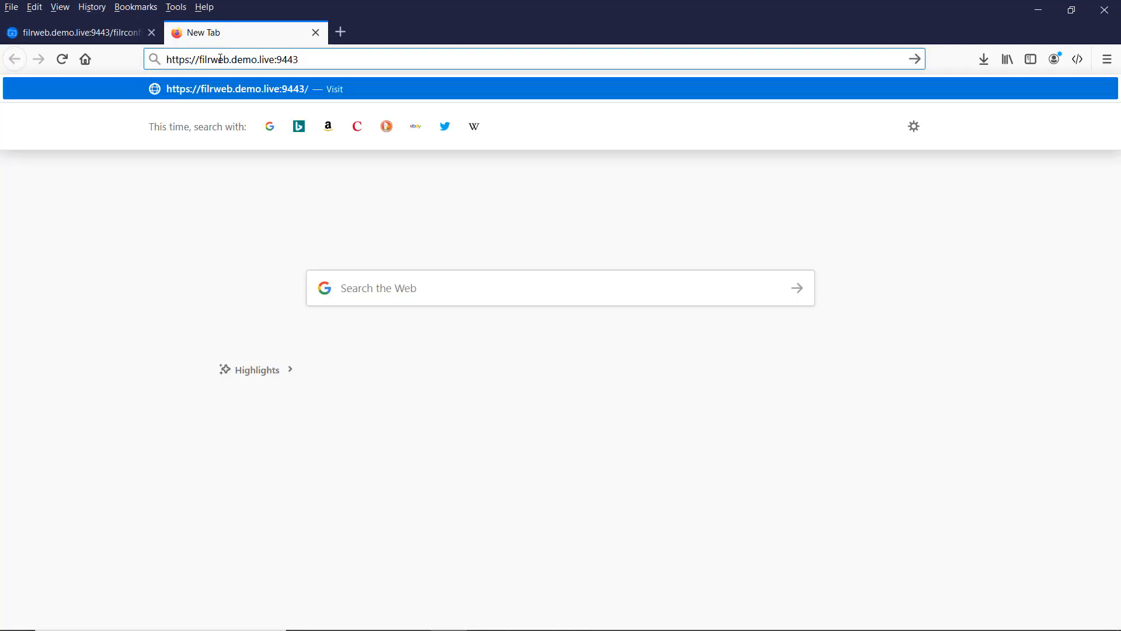
{"action": "key", "text": "Return"}
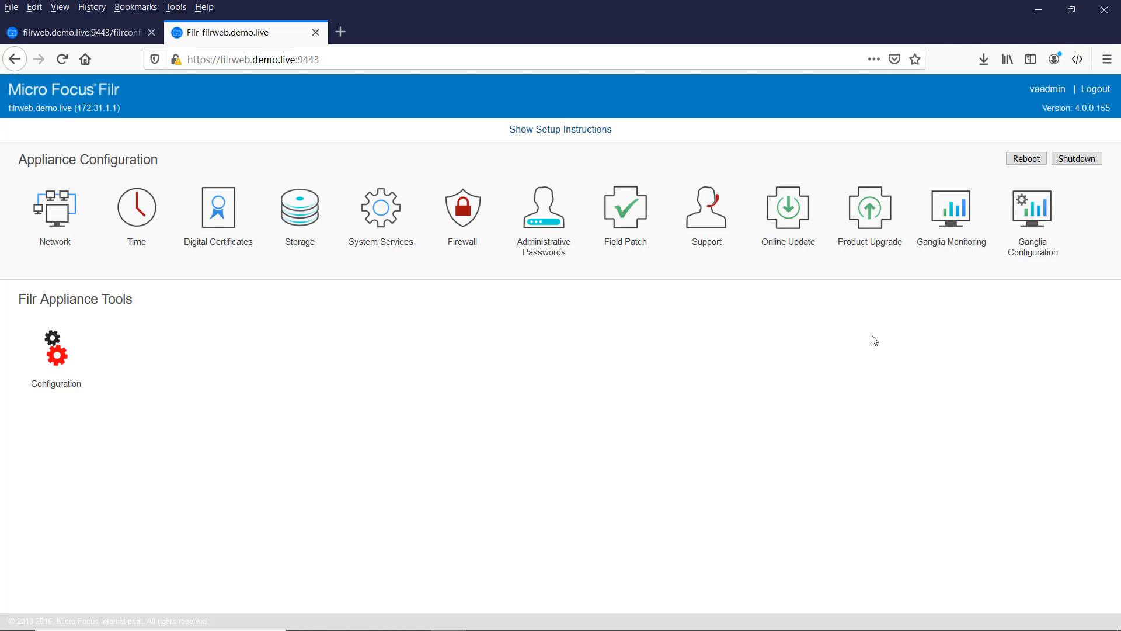
Step: In Online Update registration, enter the contact's e-mail address and paste the activation key
{"action": "left_click", "coordinate": [785, 215]}
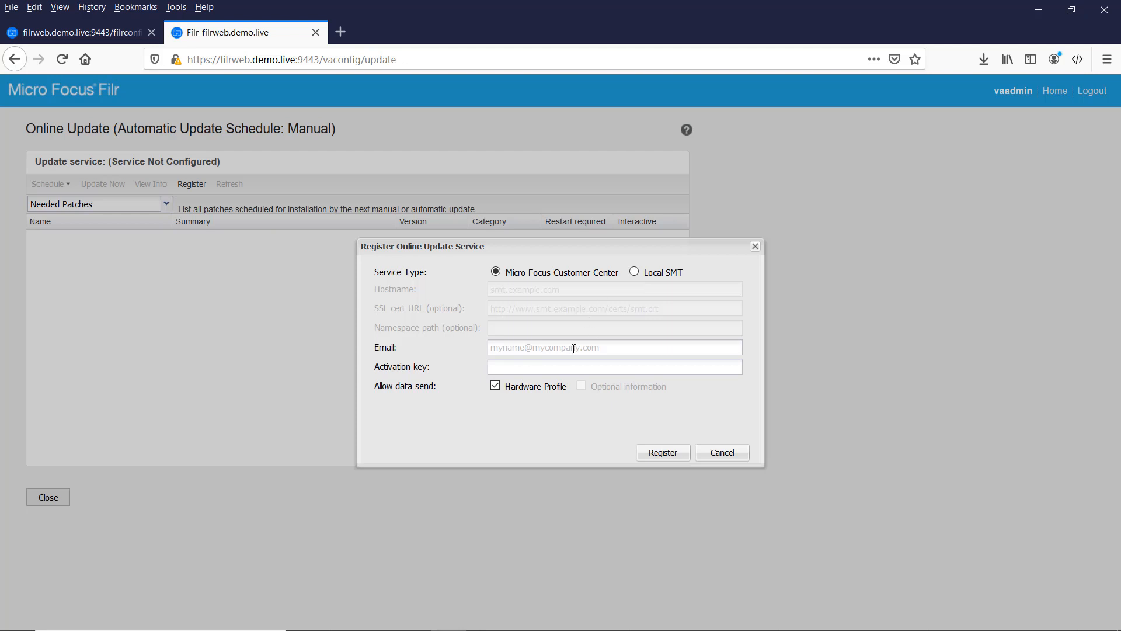
{"action": "left_click", "coordinate": [535, 349]}
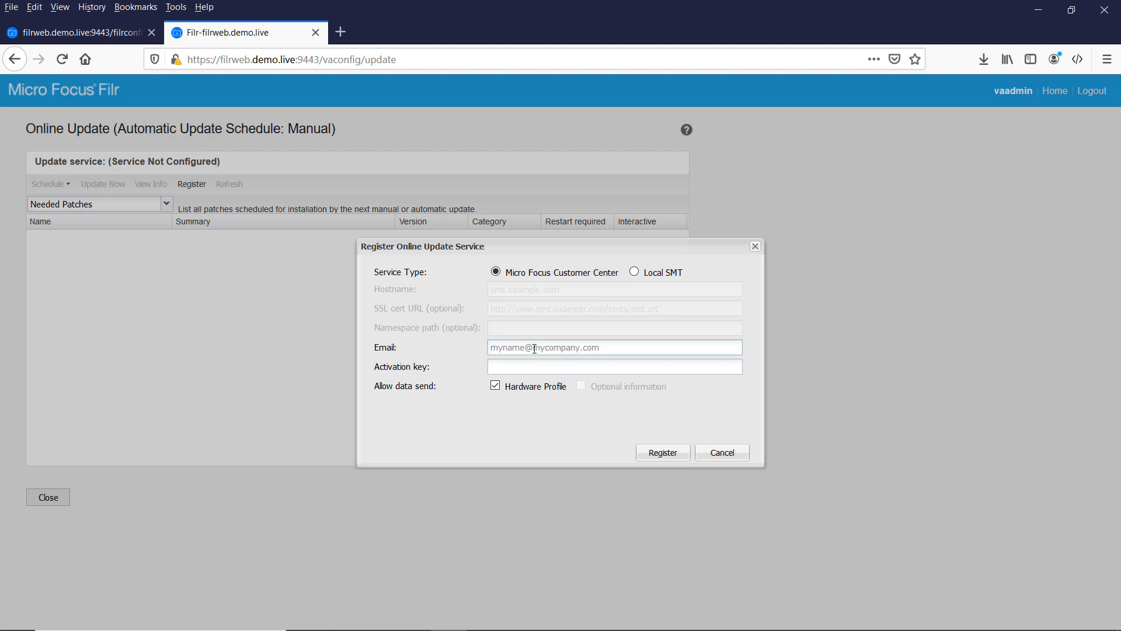
{"action": "key", "text": "Tab"}
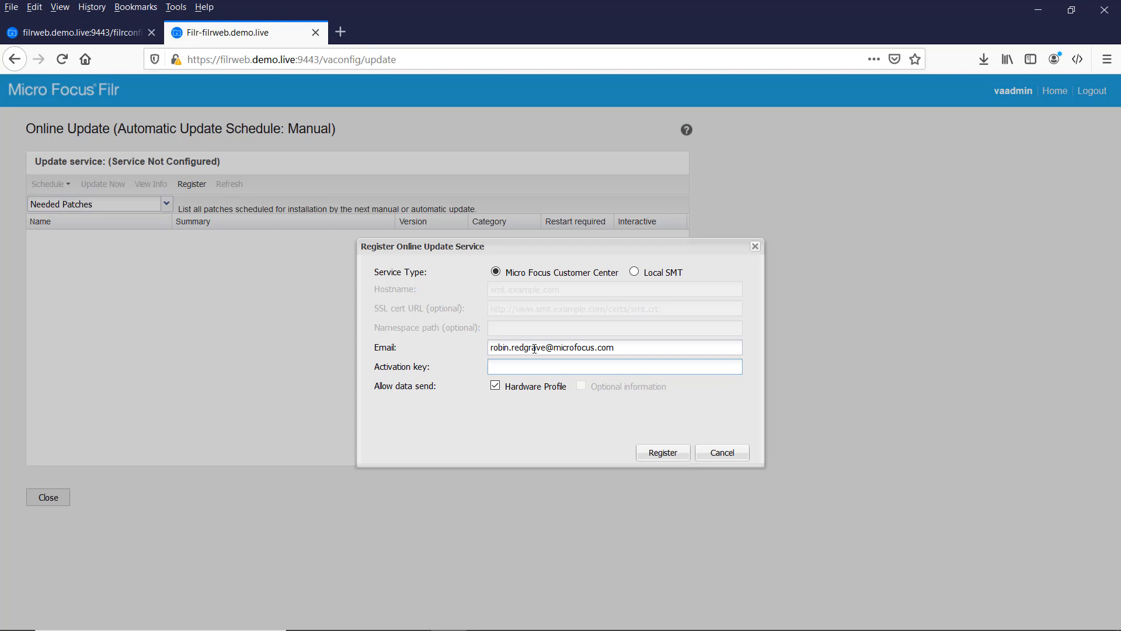
{"action": "key", "text": "ctrl+v"}
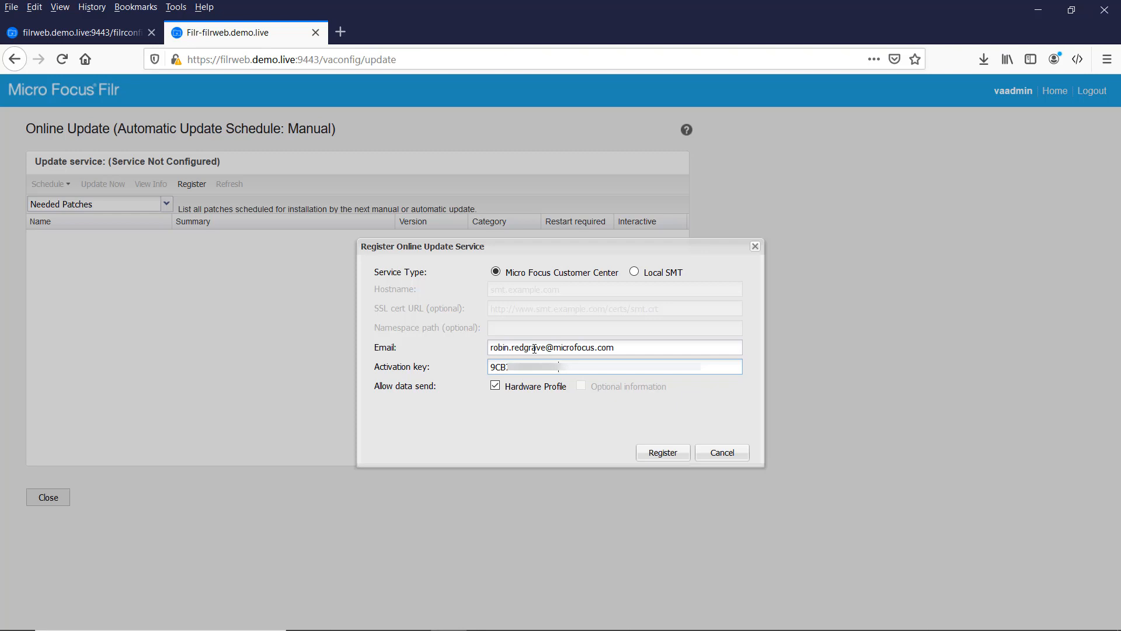
Step: Submit the Online Update Service registration to the Micro Focus Customer Center
{"action": "left_click", "coordinate": [664, 455]}
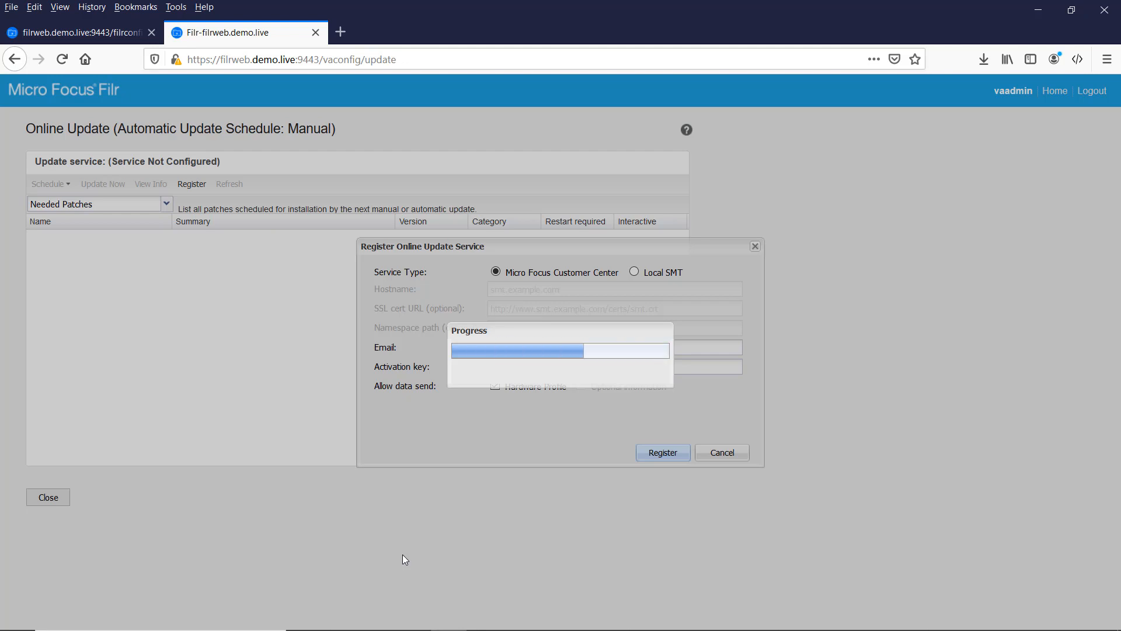
Step: Return to the filrconfig tab and bring up the Network settings (HTTPS port 8443)
{"action": "left_click", "coordinate": [73, 37]}
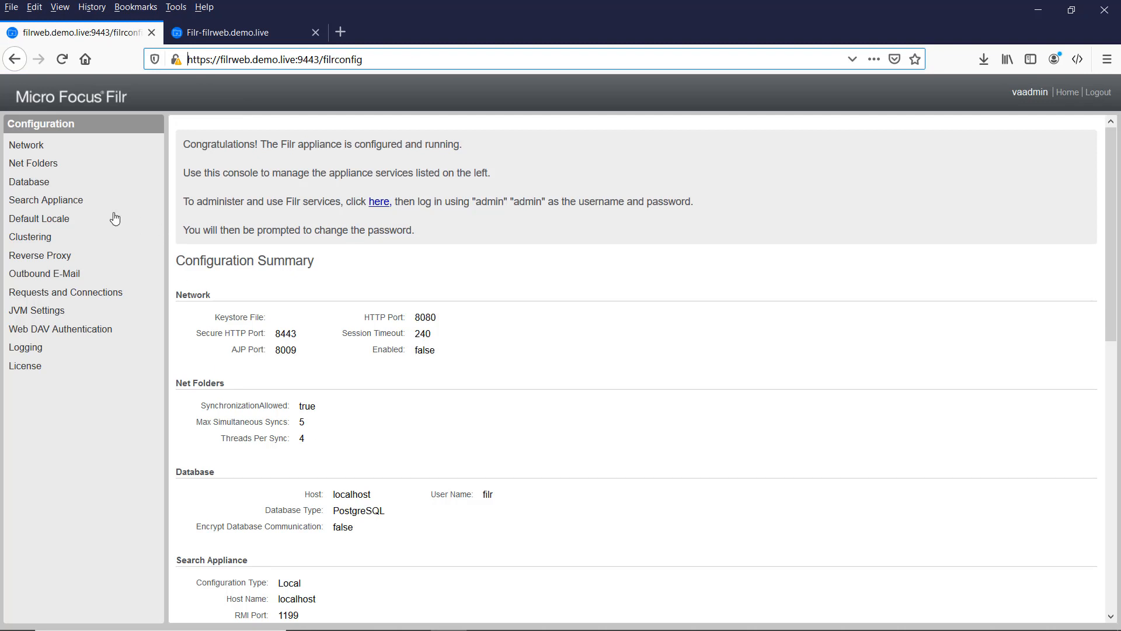
{"action": "left_click", "coordinate": [38, 147]}
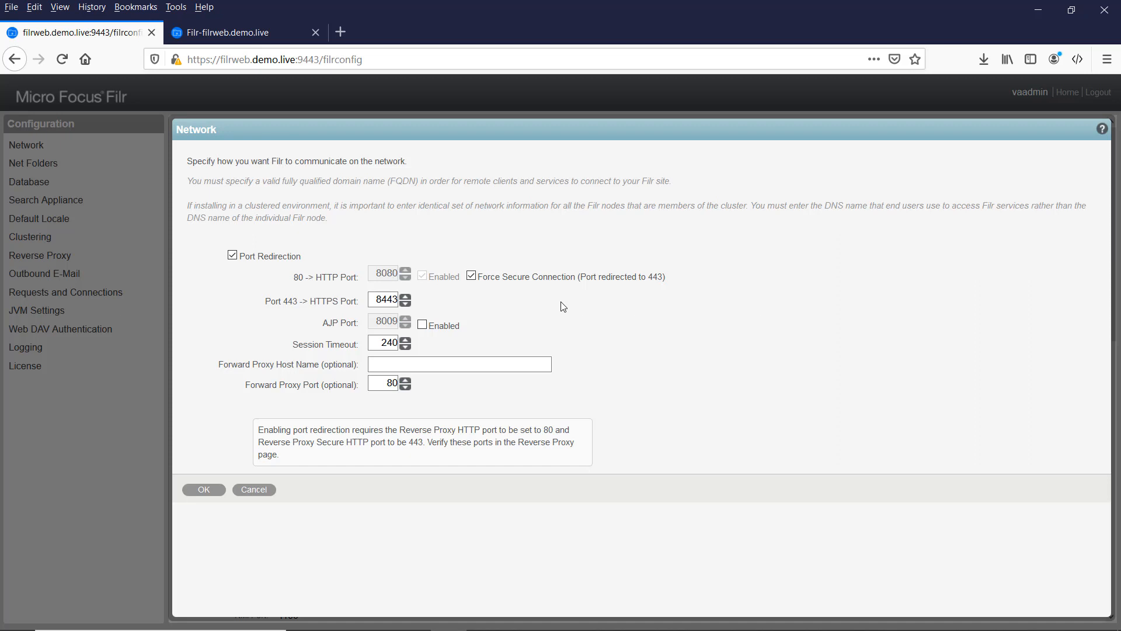
Step: Save the network settings and review the Net Folders settings without changing them
{"action": "left_click", "coordinate": [204, 491]}
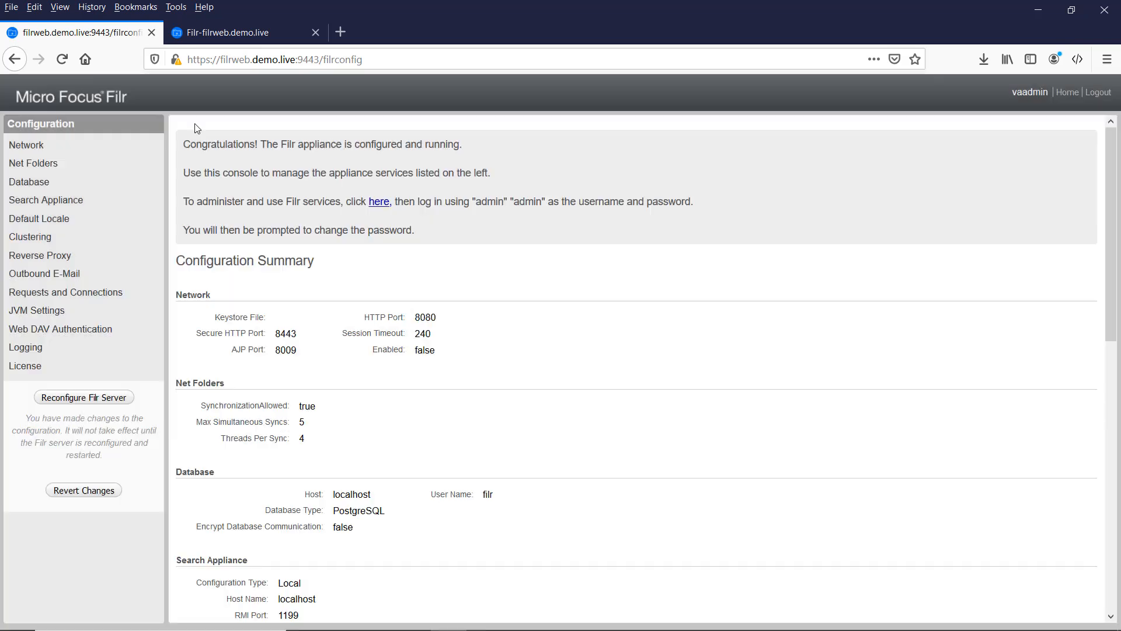
{"action": "left_click", "coordinate": [52, 169]}
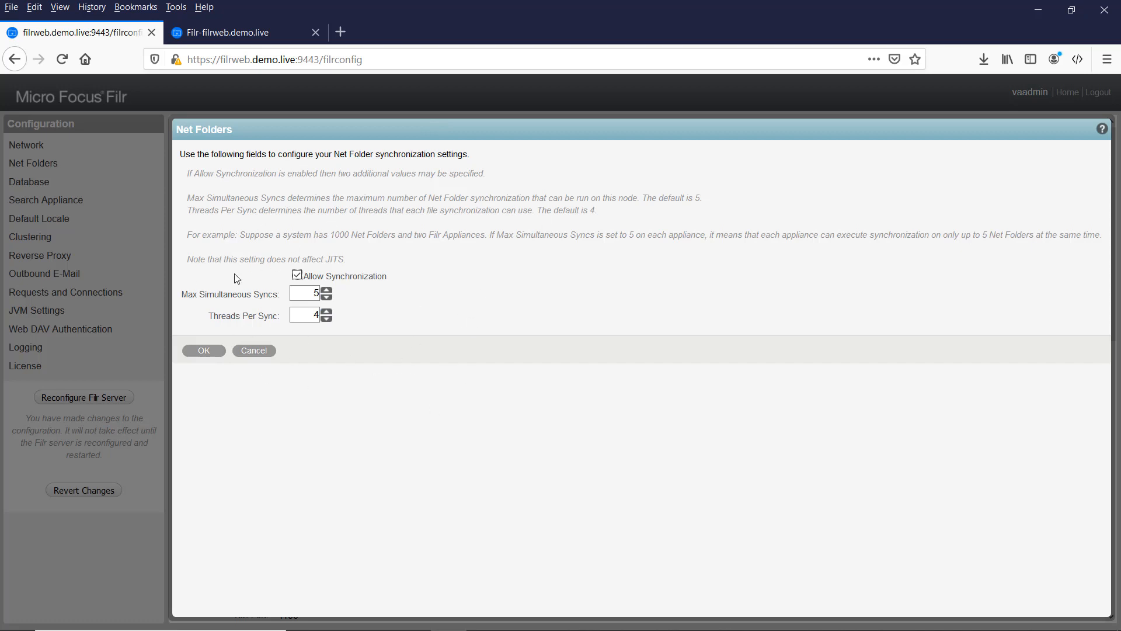
{"action": "left_click", "coordinate": [257, 351]}
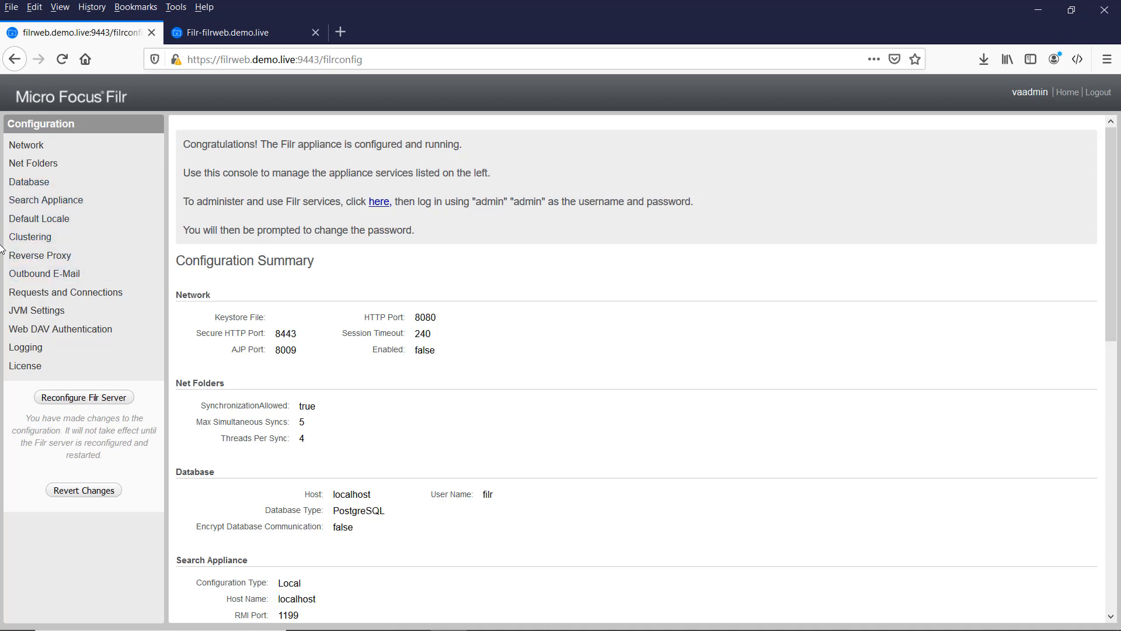
Step: Accept reverse proxy host filrweb.demo.live with ports 80 and 443
{"action": "left_click", "coordinate": [34, 257]}
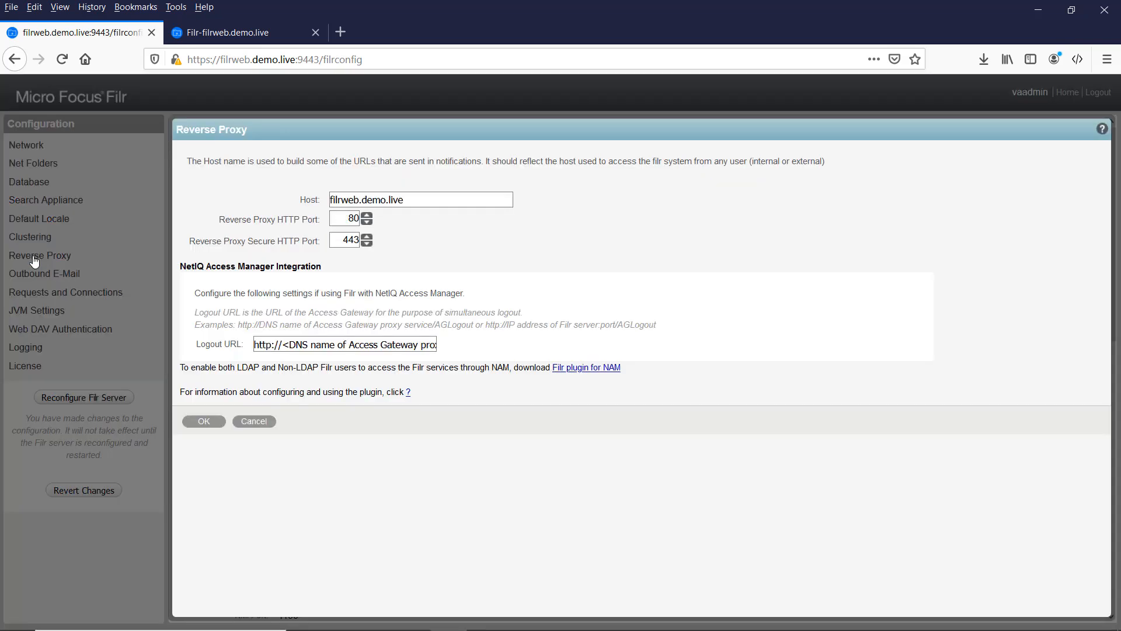
{"action": "left_click", "coordinate": [360, 199]}
{"action": "left_click", "coordinate": [211, 428]}
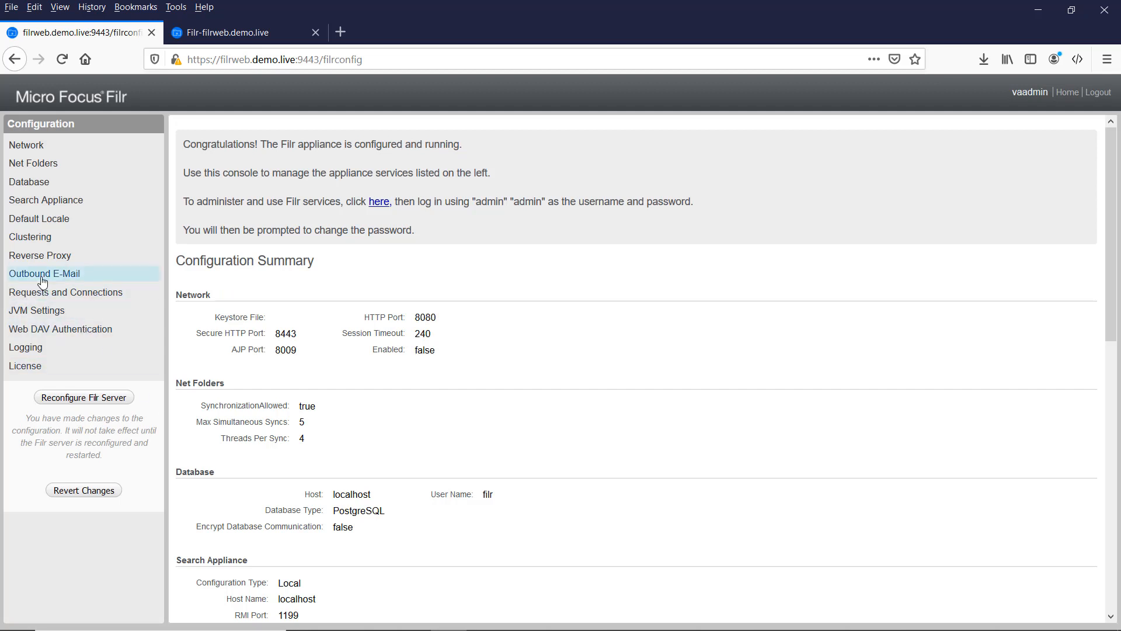
Step: Switch outbound mail from local Postfix to oesmail.demo.live port 25, without authentication, and verify the connection
{"action": "left_click", "coordinate": [44, 274]}
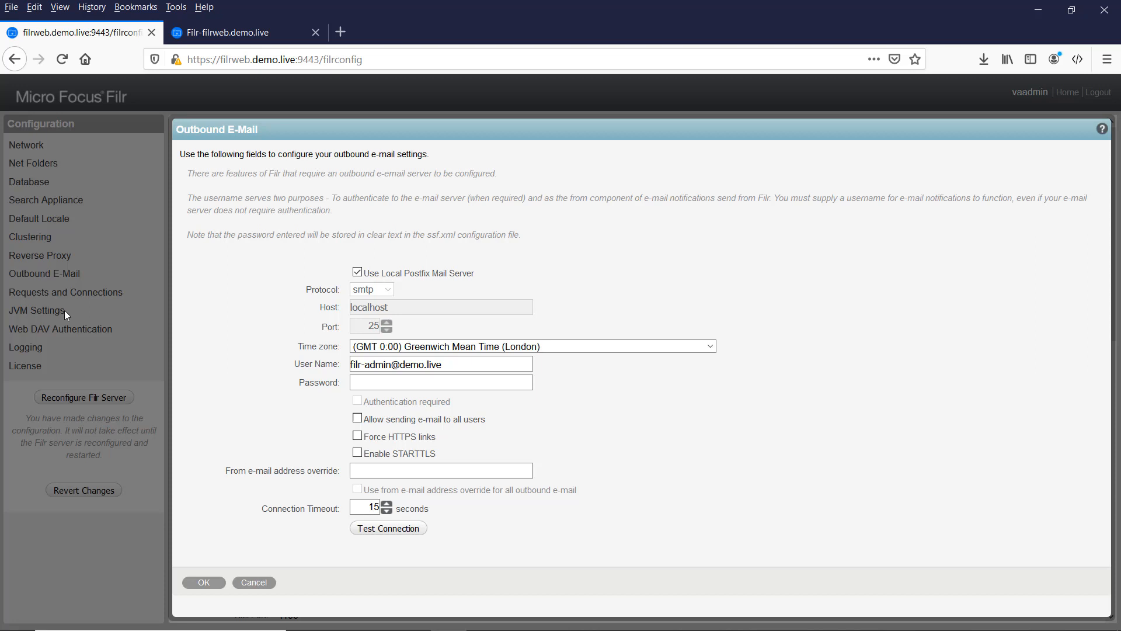
{"action": "left_click", "coordinate": [358, 273]}
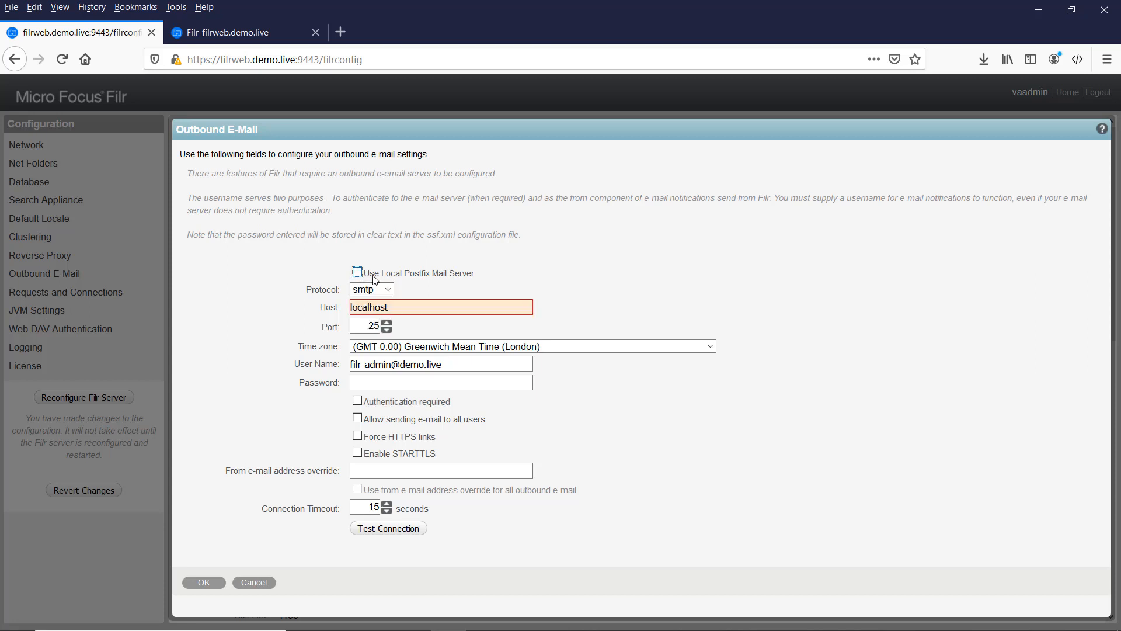
{"action": "left_click_drag", "start_coordinate": [411, 308], "coordinate": [299, 309]}
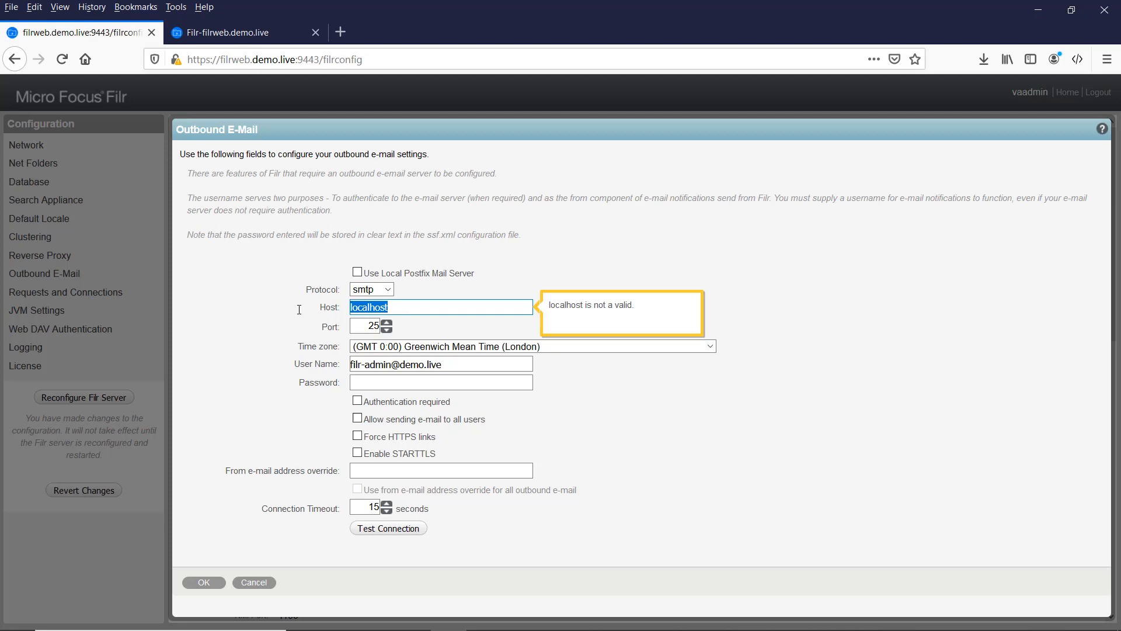
{"action": "type", "text": "oes"}
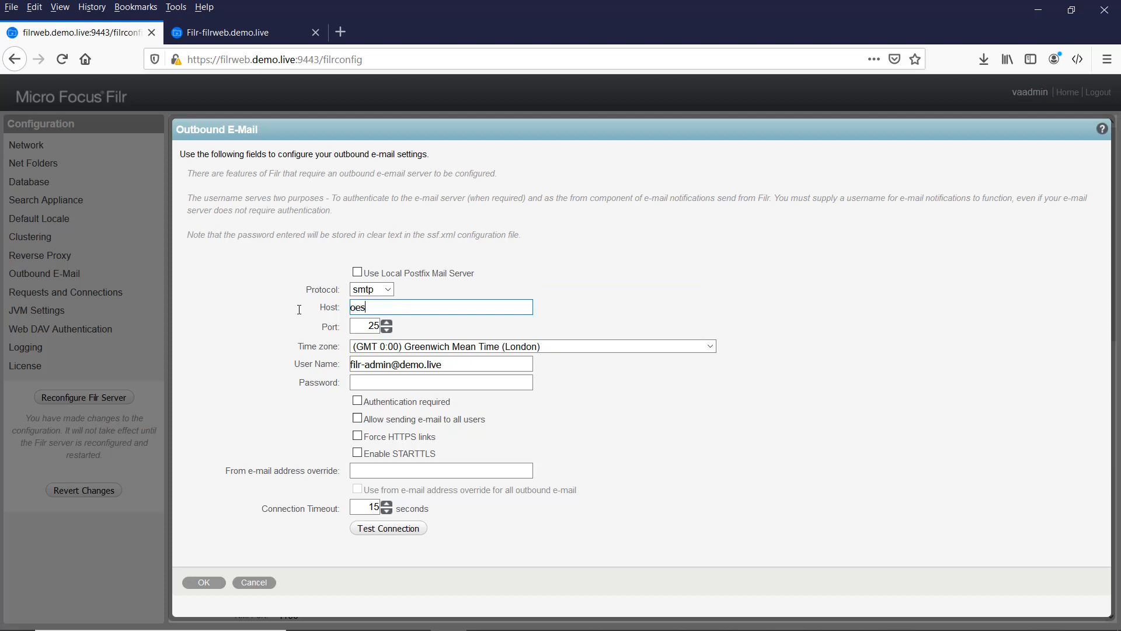
{"action": "type", "text": "mail.demo.live"}
{"action": "left_click", "coordinate": [369, 384]}
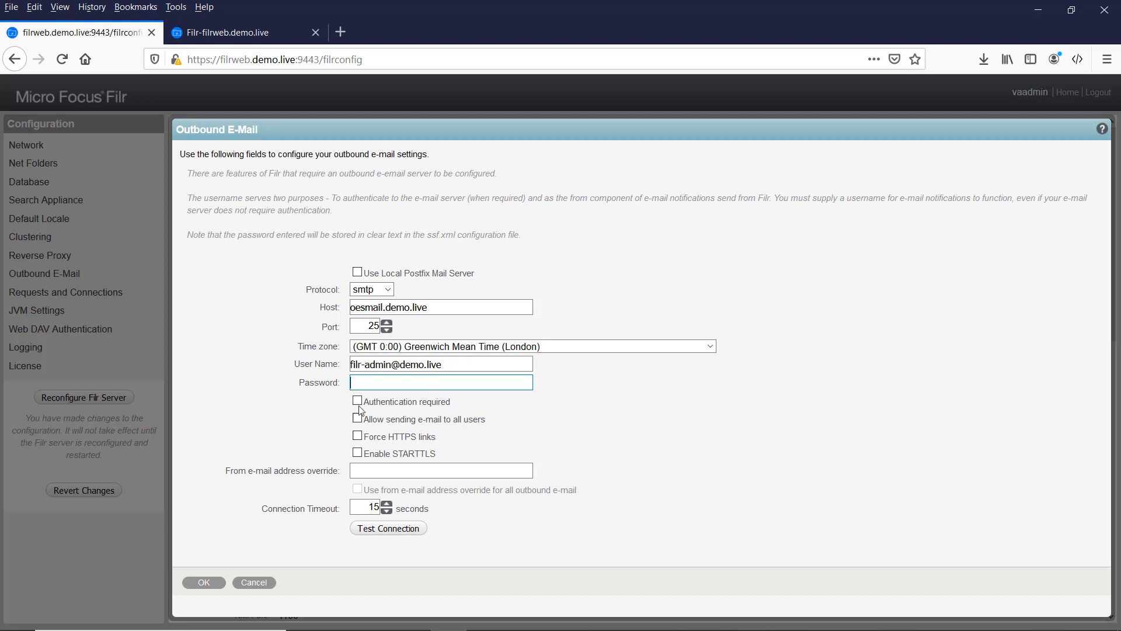
{"action": "left_click", "coordinate": [357, 401]}
{"action": "left_click", "coordinate": [357, 401]}
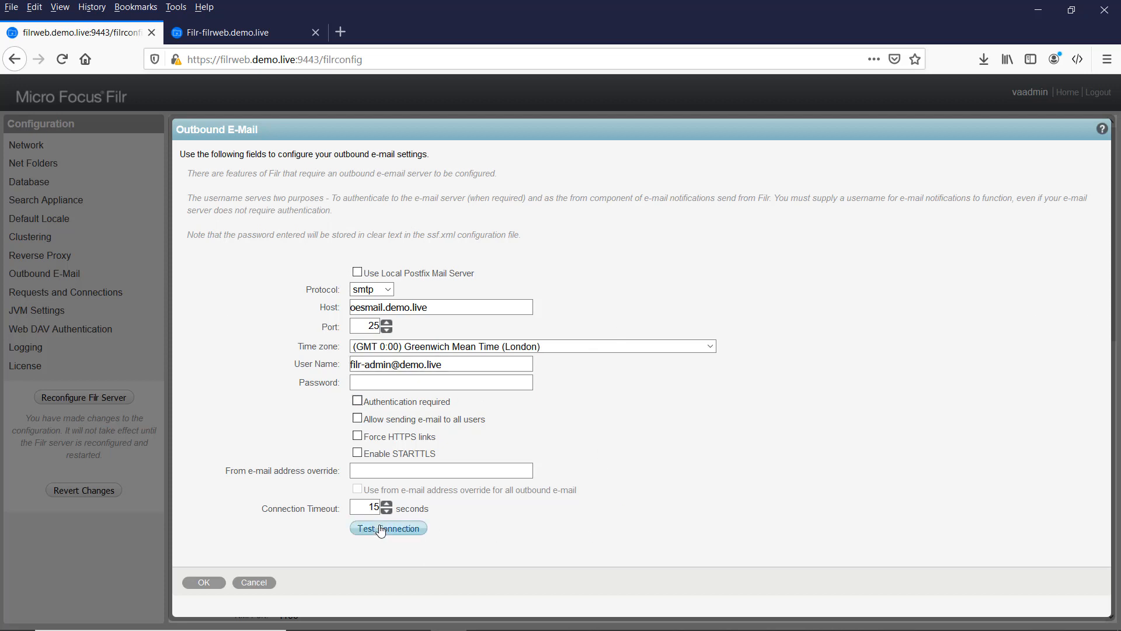
{"action": "left_click", "coordinate": [399, 535]}
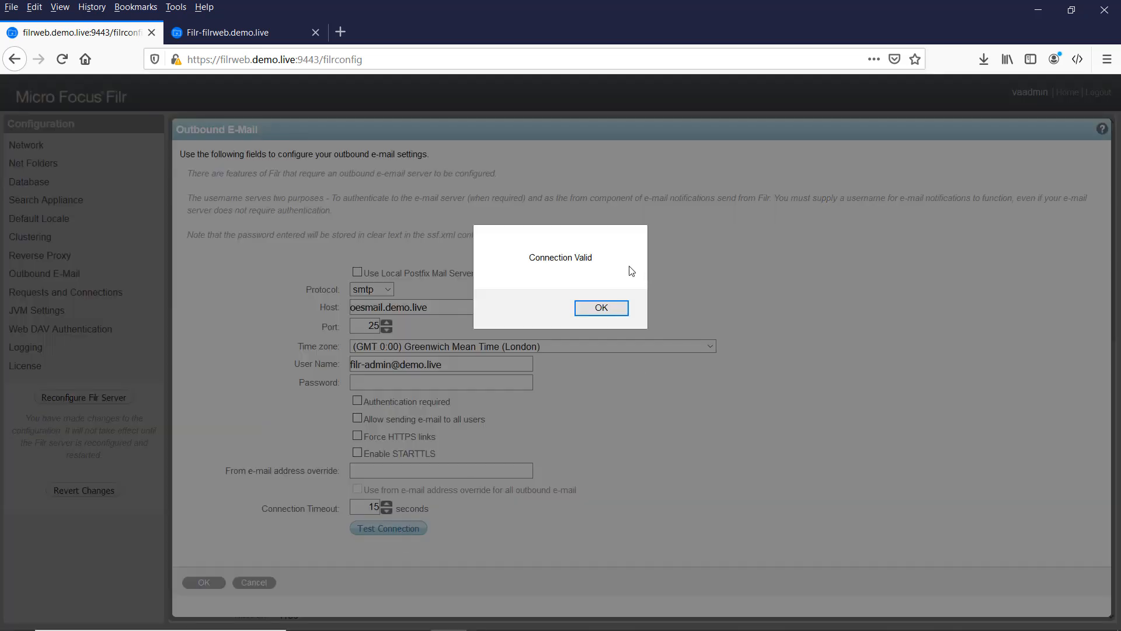
{"action": "left_click", "coordinate": [595, 307]}
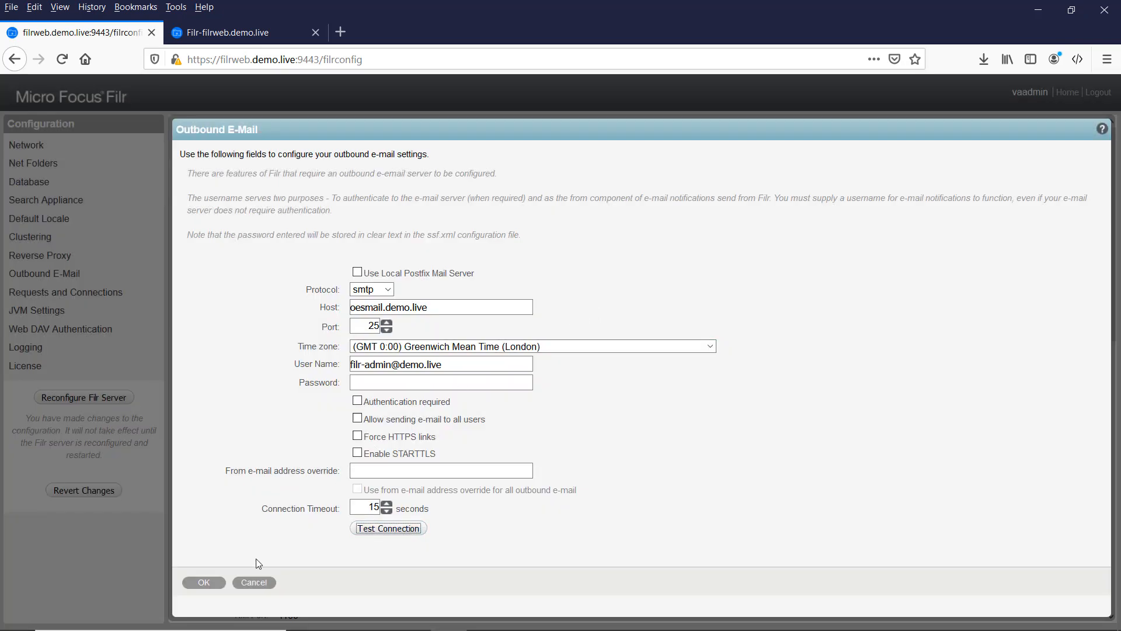
Step: Save outbound e-mail, then confirm JVM minimum and maximum heap sizes of 9g
{"action": "left_click", "coordinate": [204, 589]}
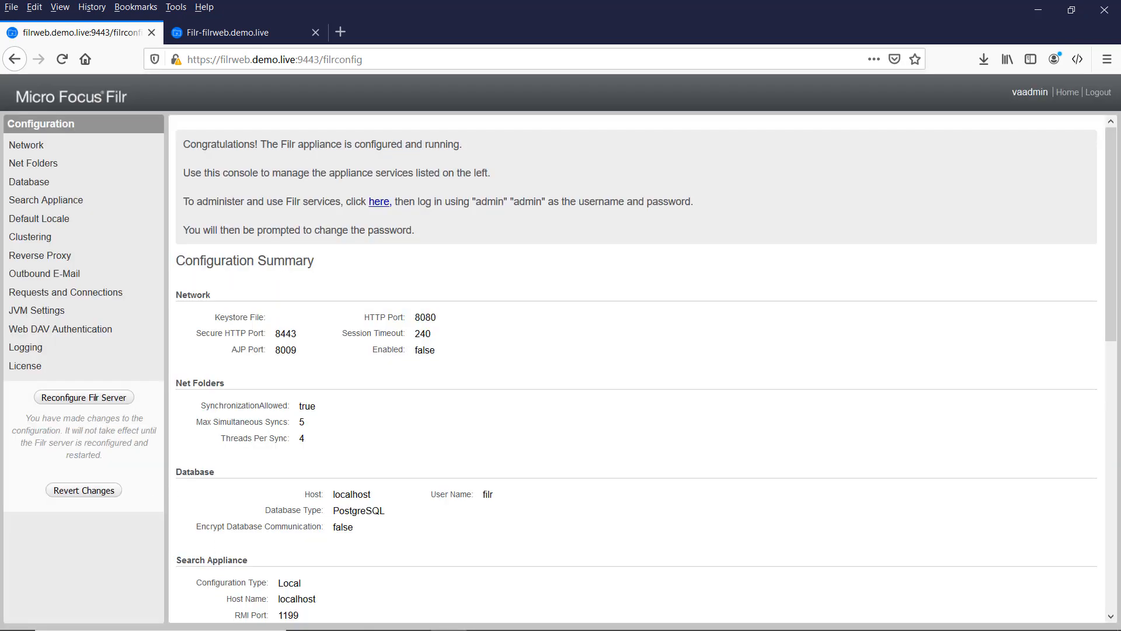
{"action": "left_click", "coordinate": [20, 312]}
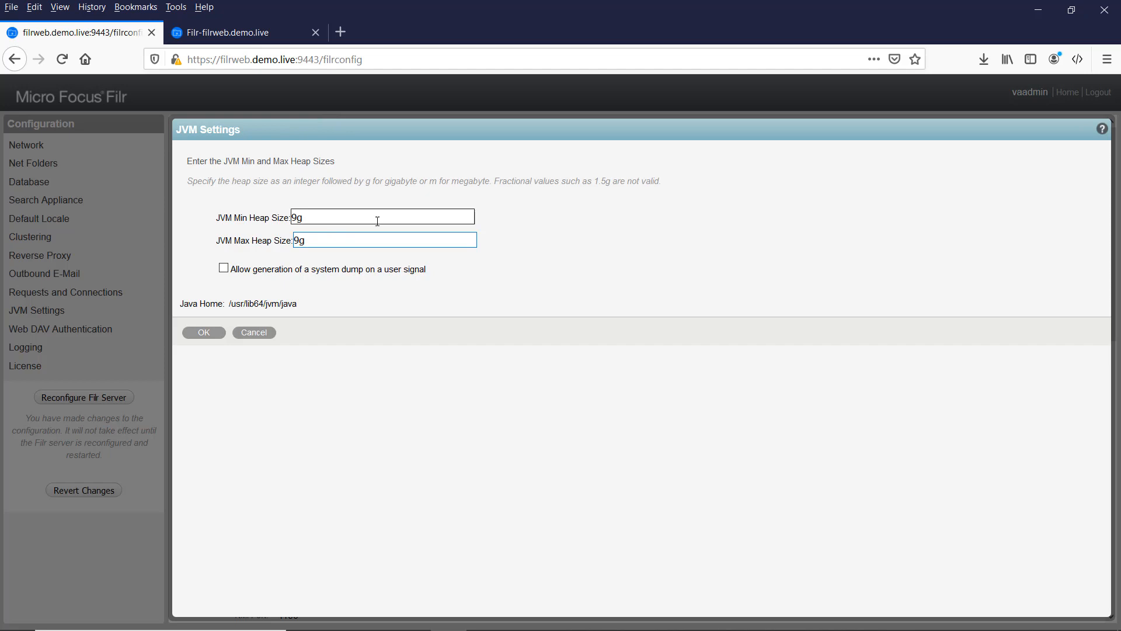
{"action": "left_click_drag", "start_coordinate": [319, 215], "coordinate": [285, 219]}
{"action": "left_click", "coordinate": [308, 219]}
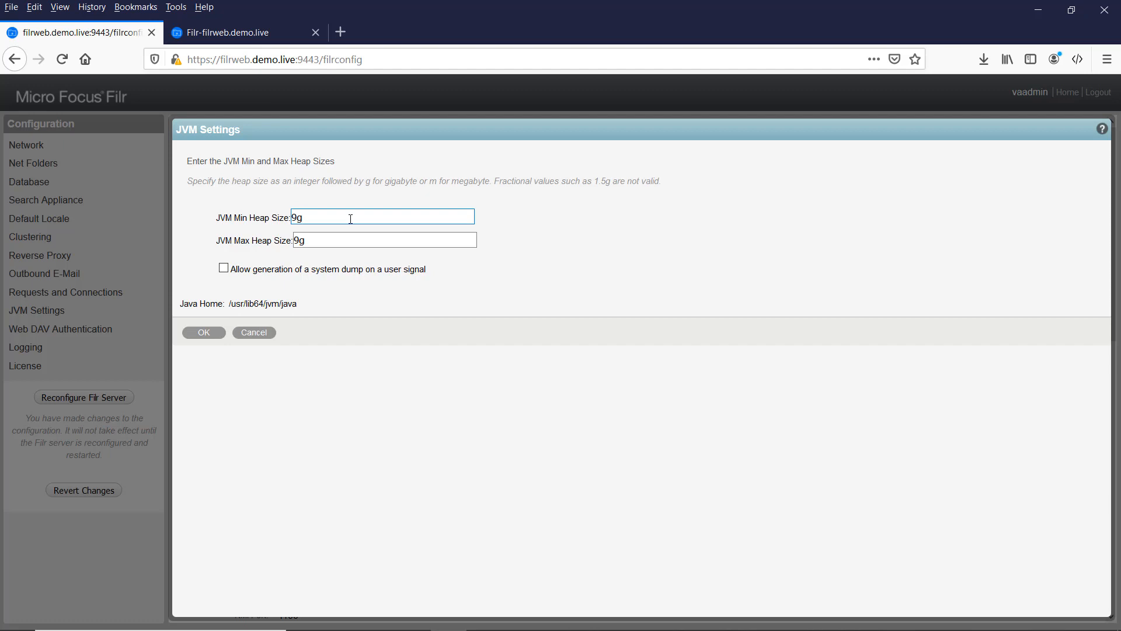
{"action": "left_click", "coordinate": [205, 333]}
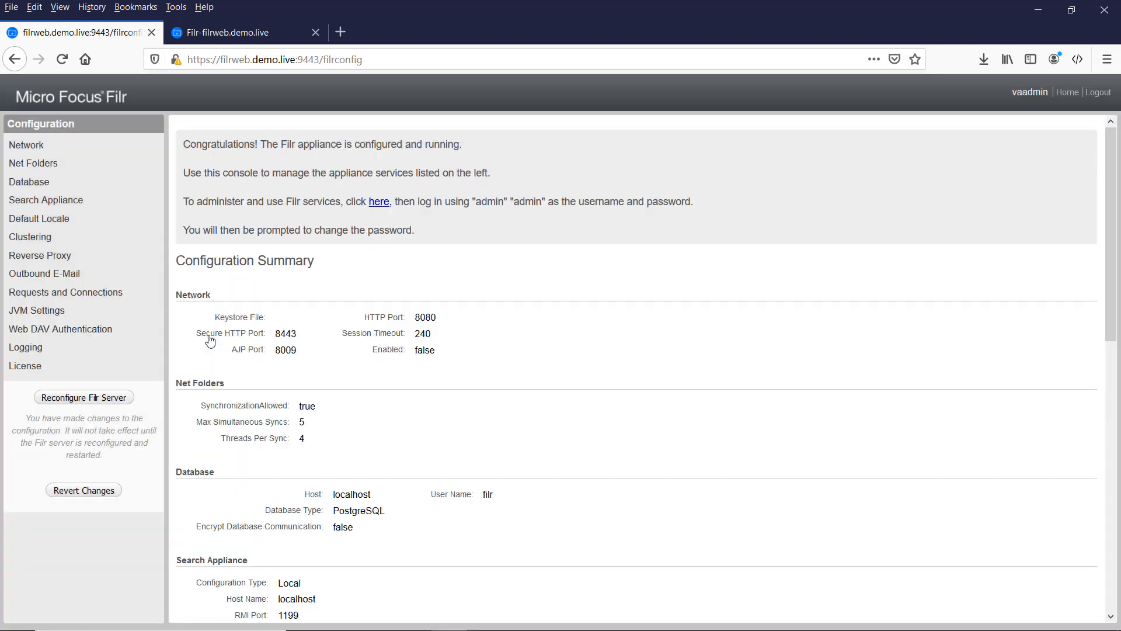
Step: Upload and apply license file NF-Filr_4.0-Advanced-Not_for_Resale-001.xml
{"action": "left_click", "coordinate": [32, 371]}
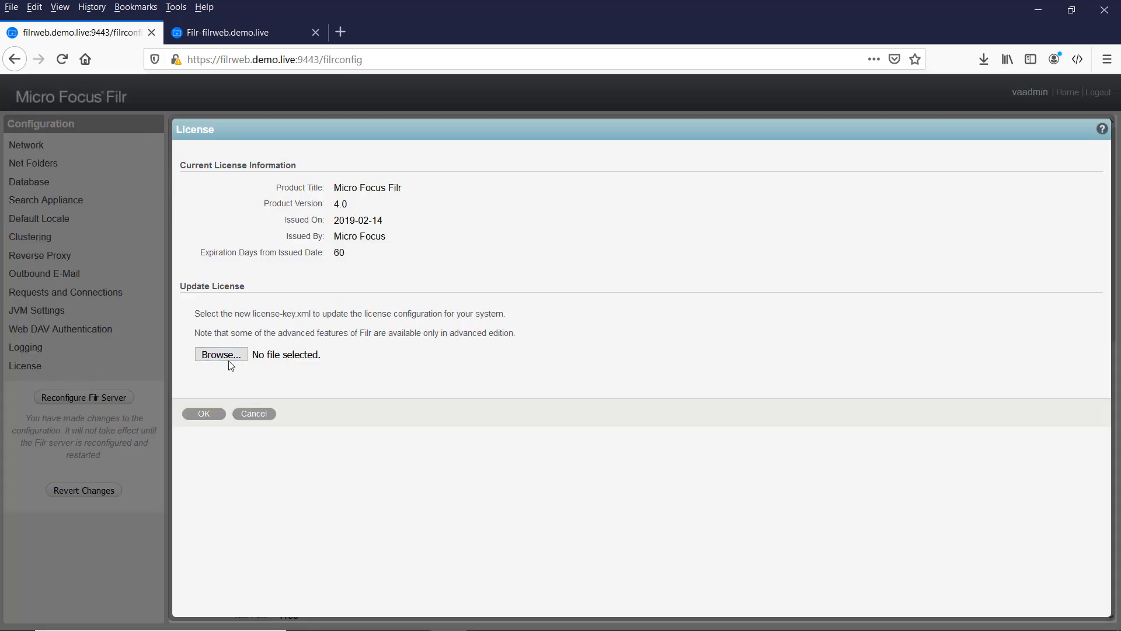
{"action": "left_click", "coordinate": [231, 355]}
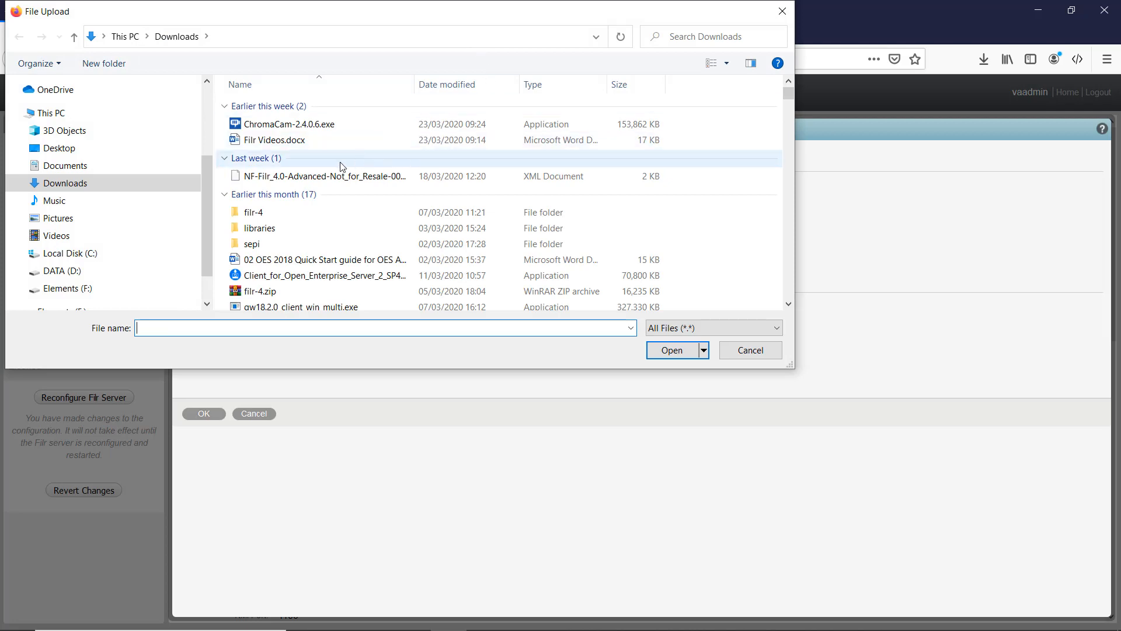
{"action": "double_click", "coordinate": [304, 175]}
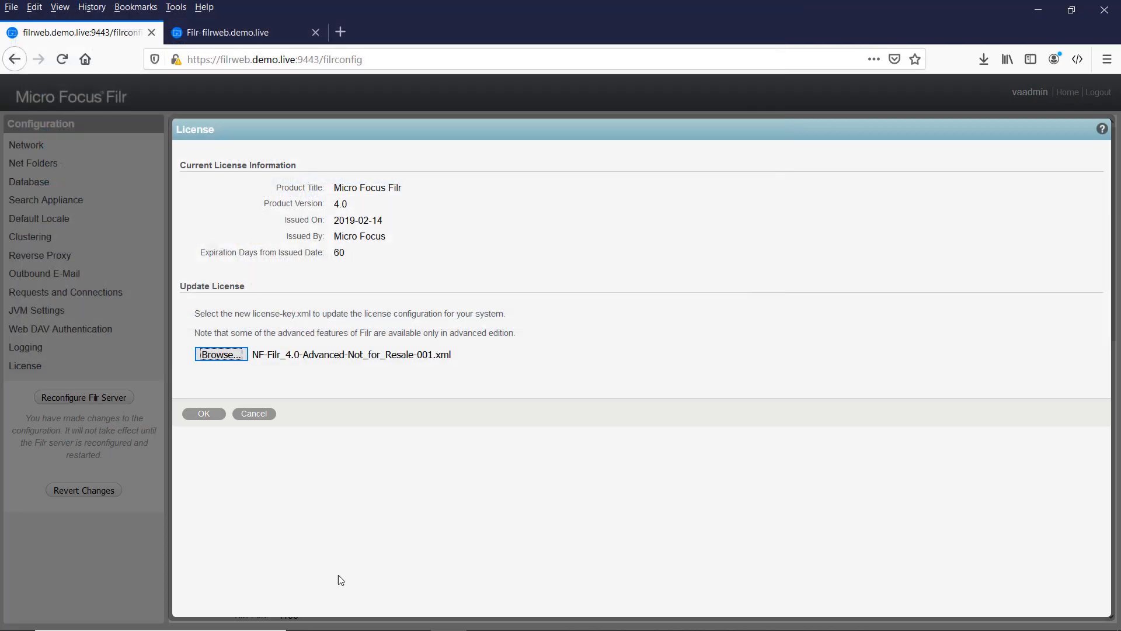
{"action": "left_click", "coordinate": [205, 416]}
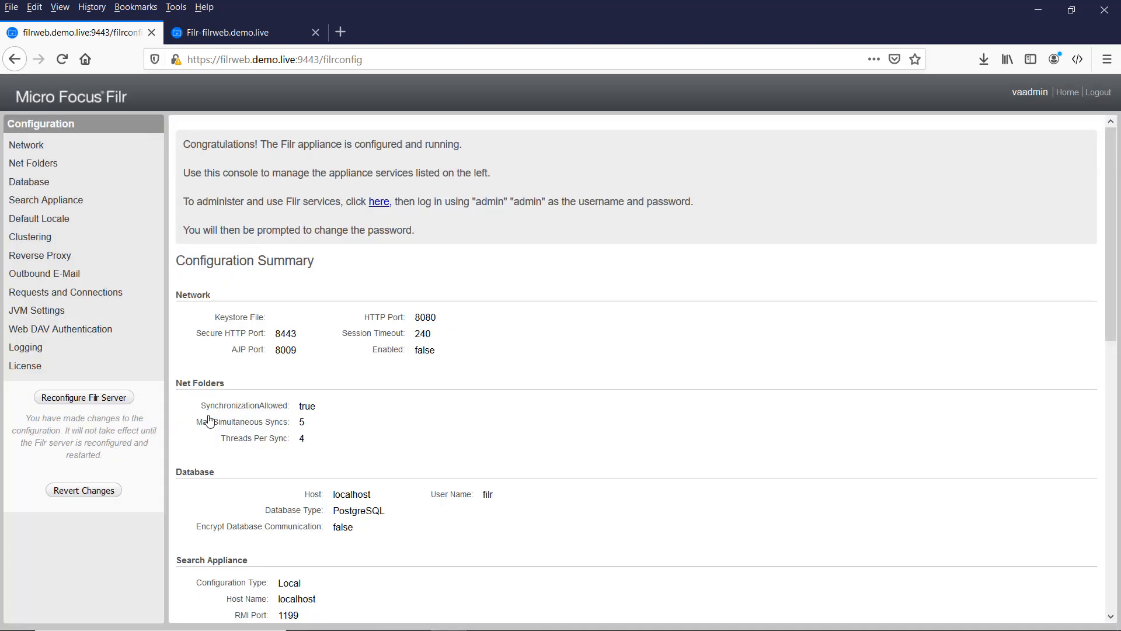
Step: Reconfigure the Filr server, then close the Online Update list of six patches
{"action": "left_click", "coordinate": [74, 399]}
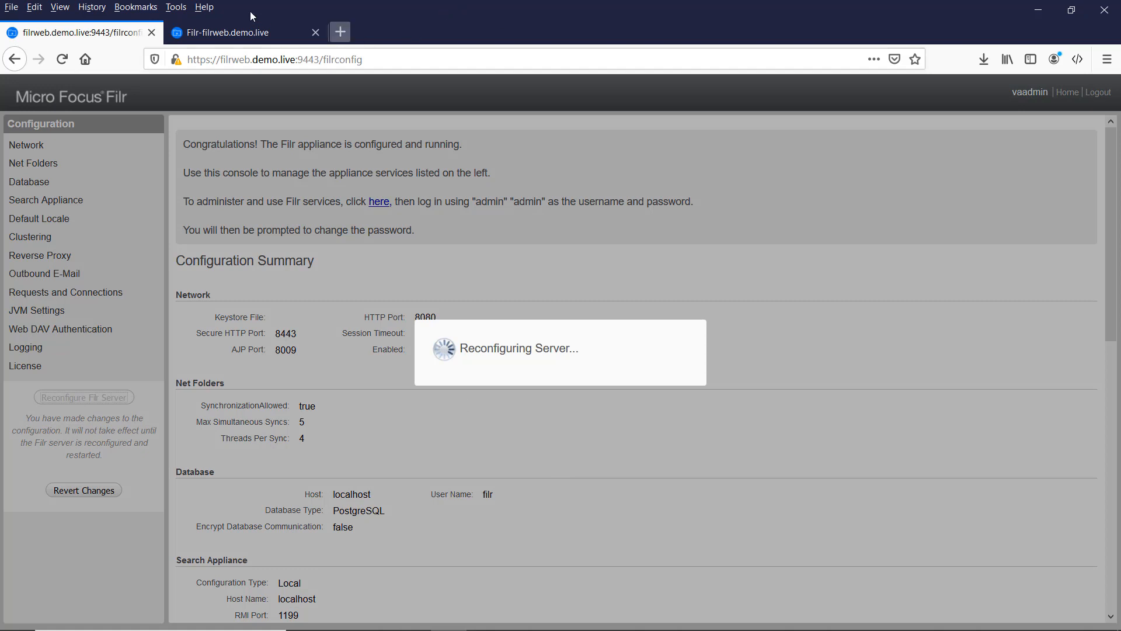
{"action": "left_click", "coordinate": [230, 33]}
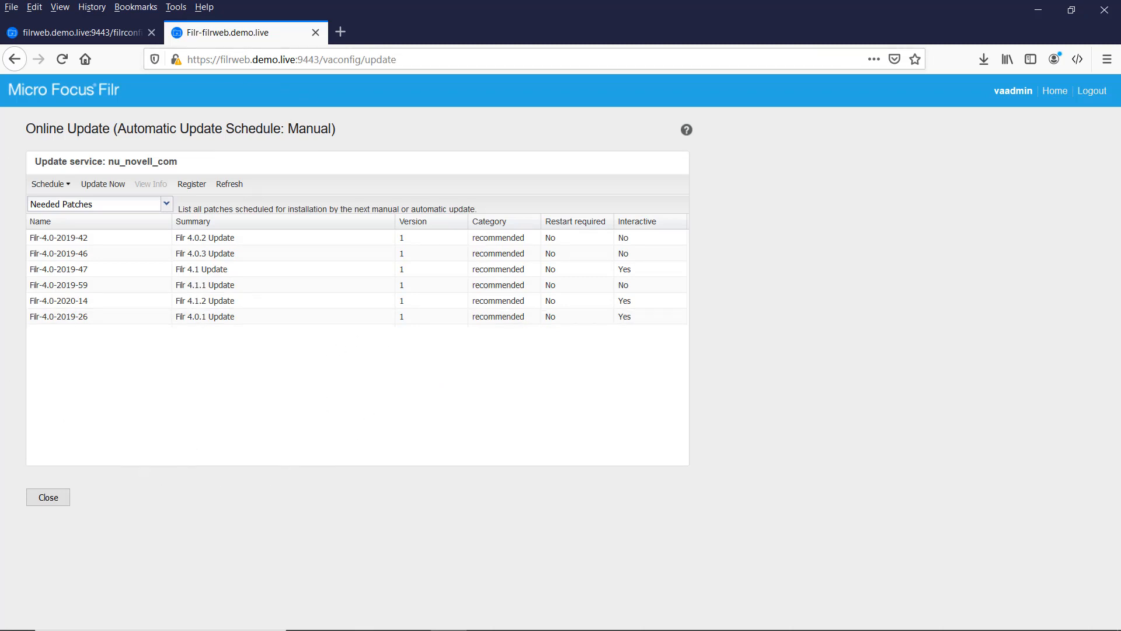
{"action": "left_click", "coordinate": [49, 498]}
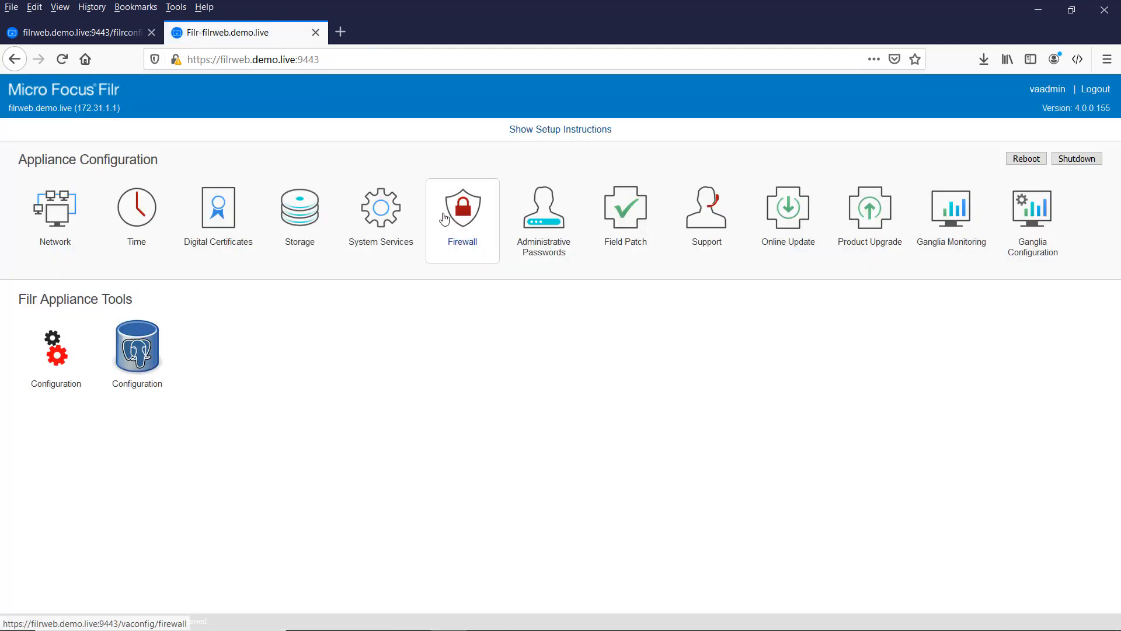
Step: On Digital Certificates, show the Web Application Certificates key store, select self-signed_cert, and reveal File > Import
{"action": "left_click", "coordinate": [219, 225]}
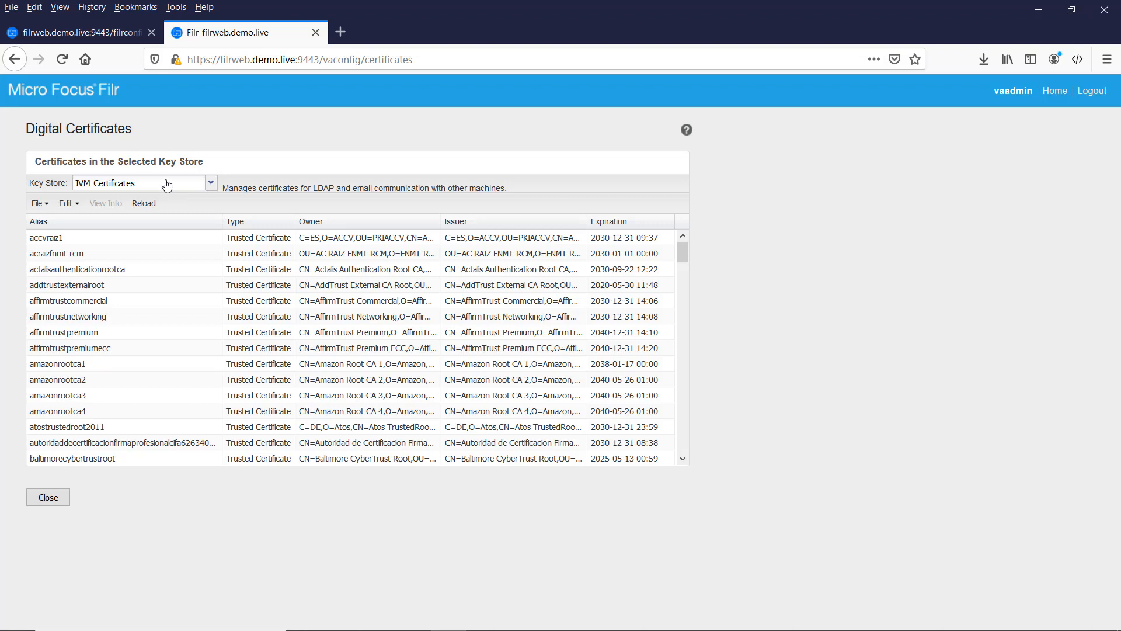
{"action": "left_click", "coordinate": [208, 186]}
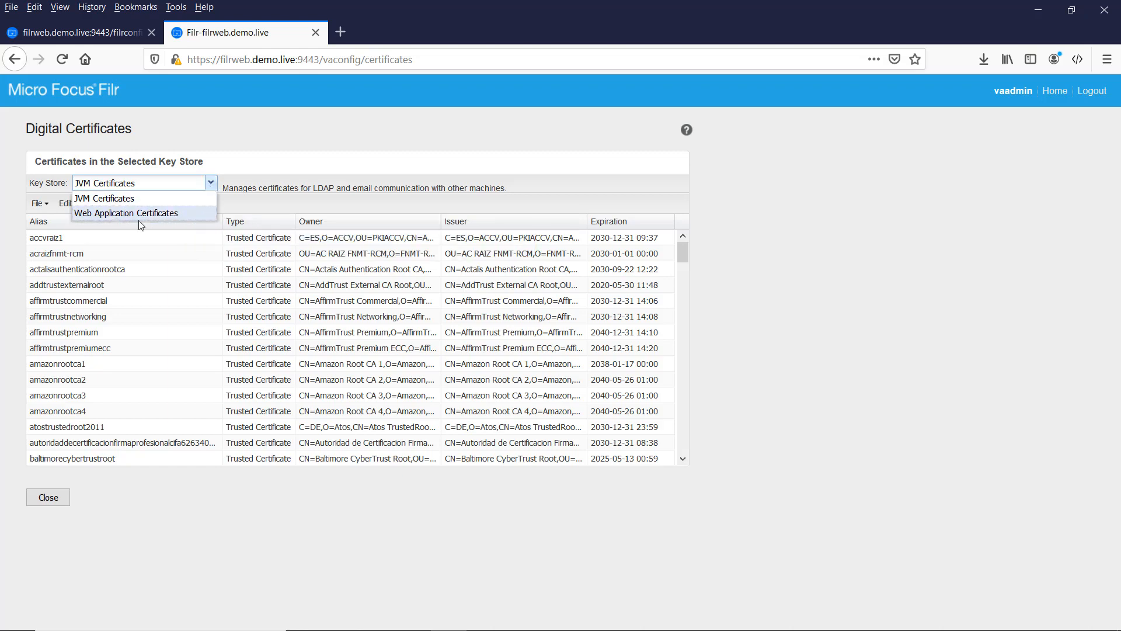
{"action": "left_click", "coordinate": [112, 214]}
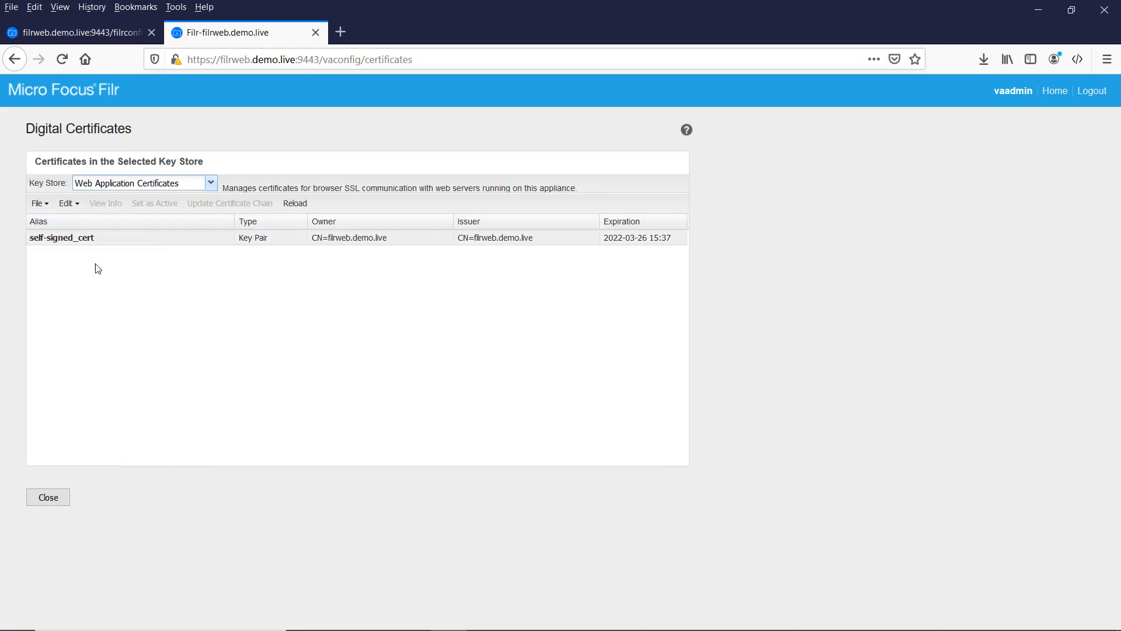
{"action": "left_click", "coordinate": [47, 237]}
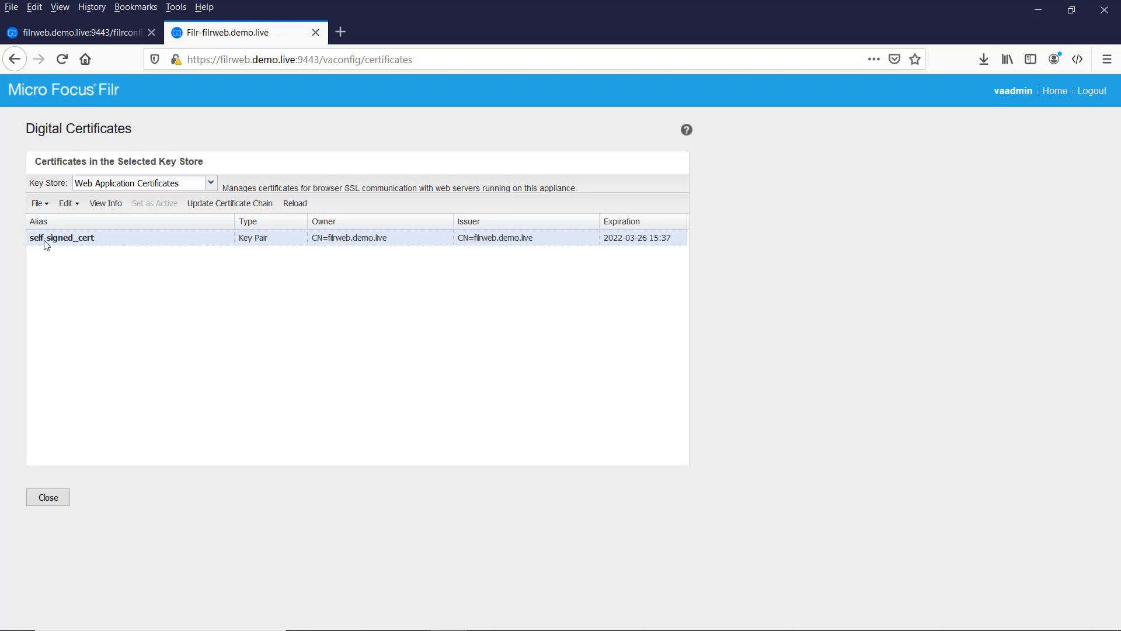
{"action": "left_click", "coordinate": [41, 204]}
{"action": "mouse_move", "coordinate": [128, 246]}
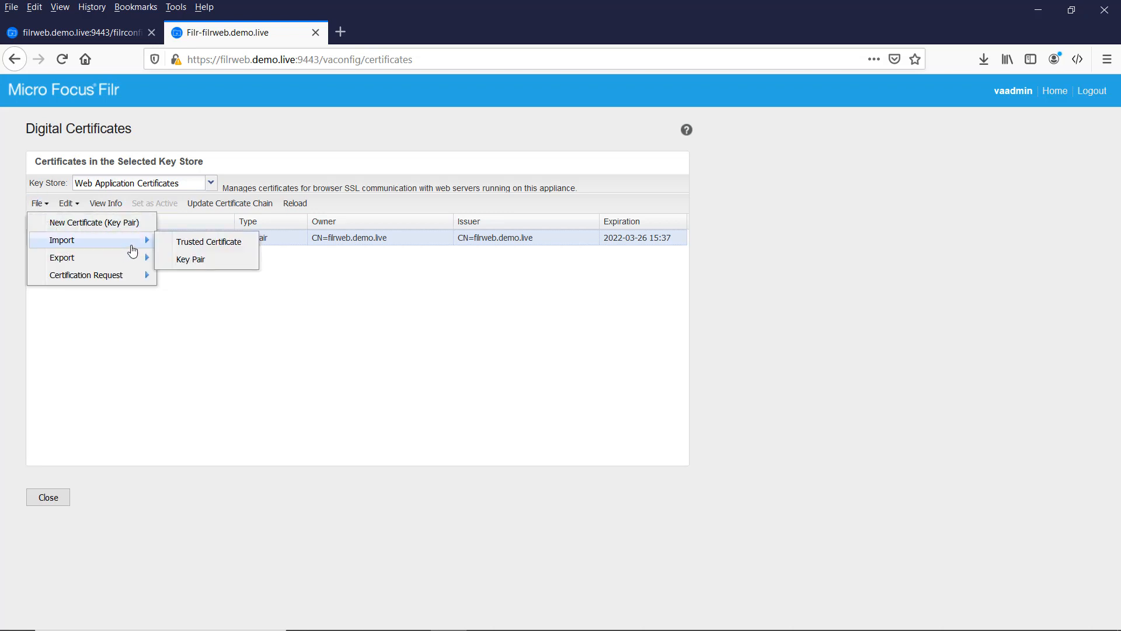
Step: Start a key pair import and choose D:\files\DemoLive2018\SSL.pfx as the file
{"action": "left_click", "coordinate": [186, 264]}
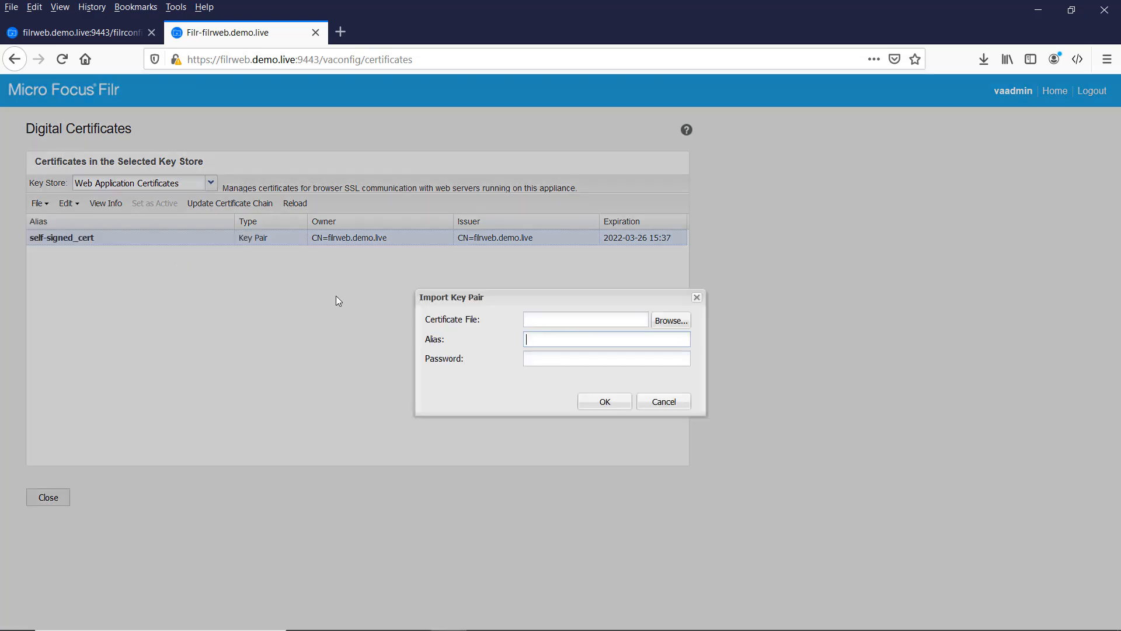
{"action": "left_click", "coordinate": [671, 320]}
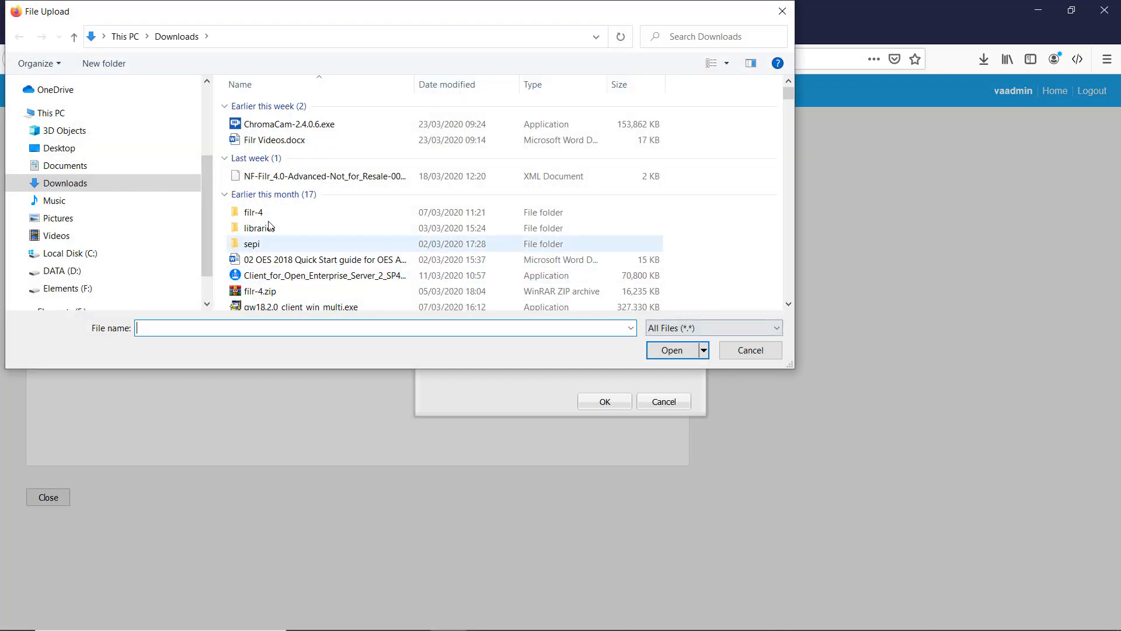
{"action": "left_click", "coordinate": [71, 277]}
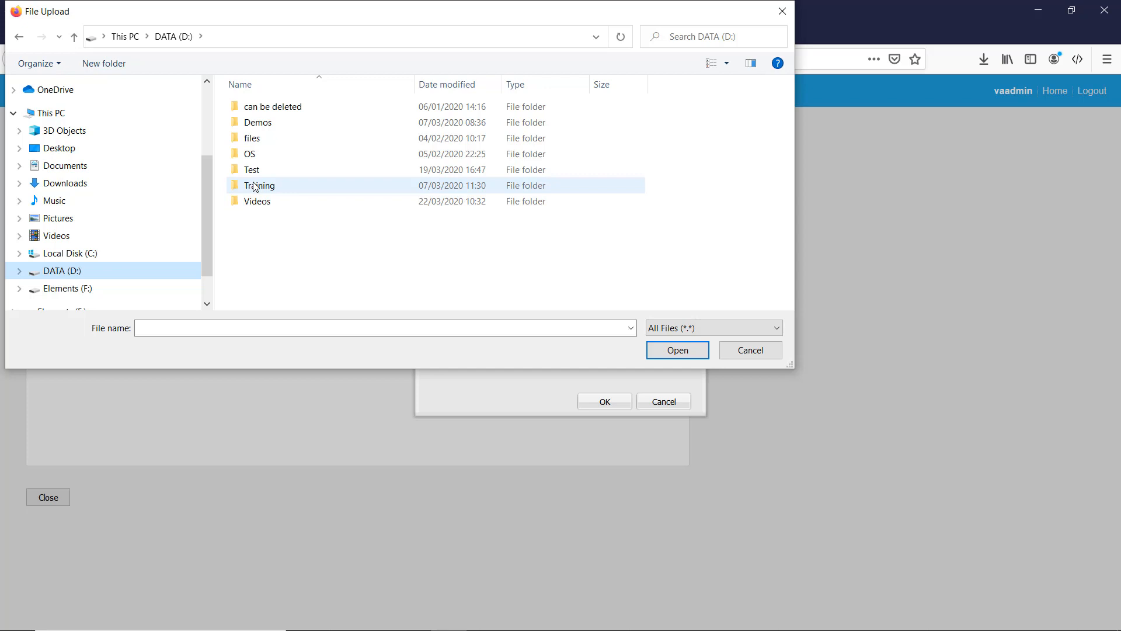
{"action": "double_click", "coordinate": [259, 140]}
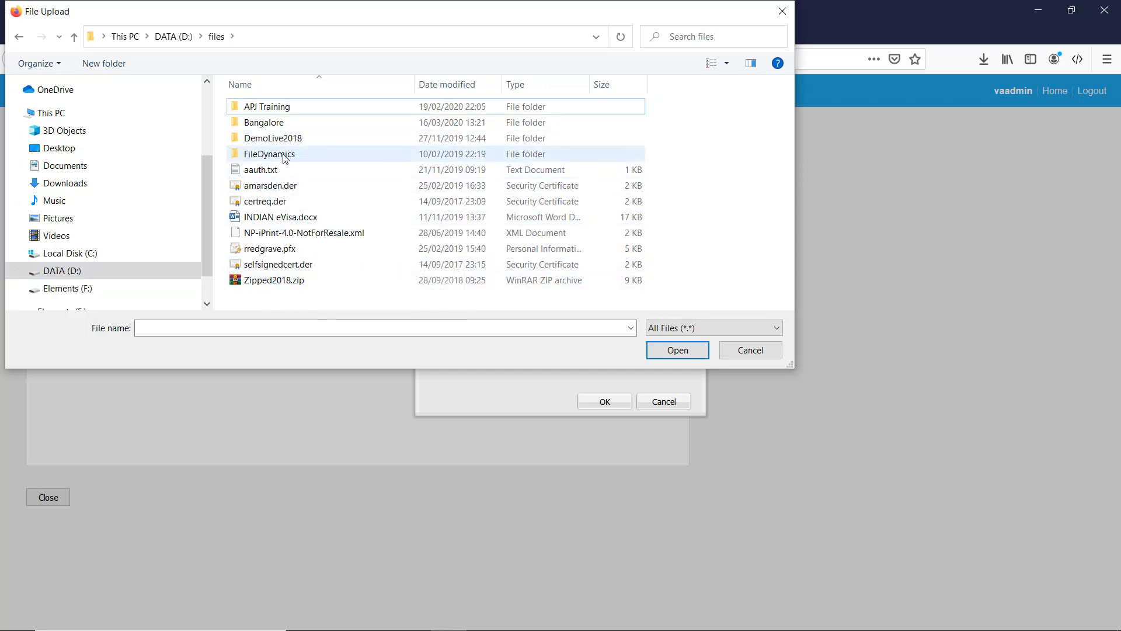
{"action": "double_click", "coordinate": [273, 139]}
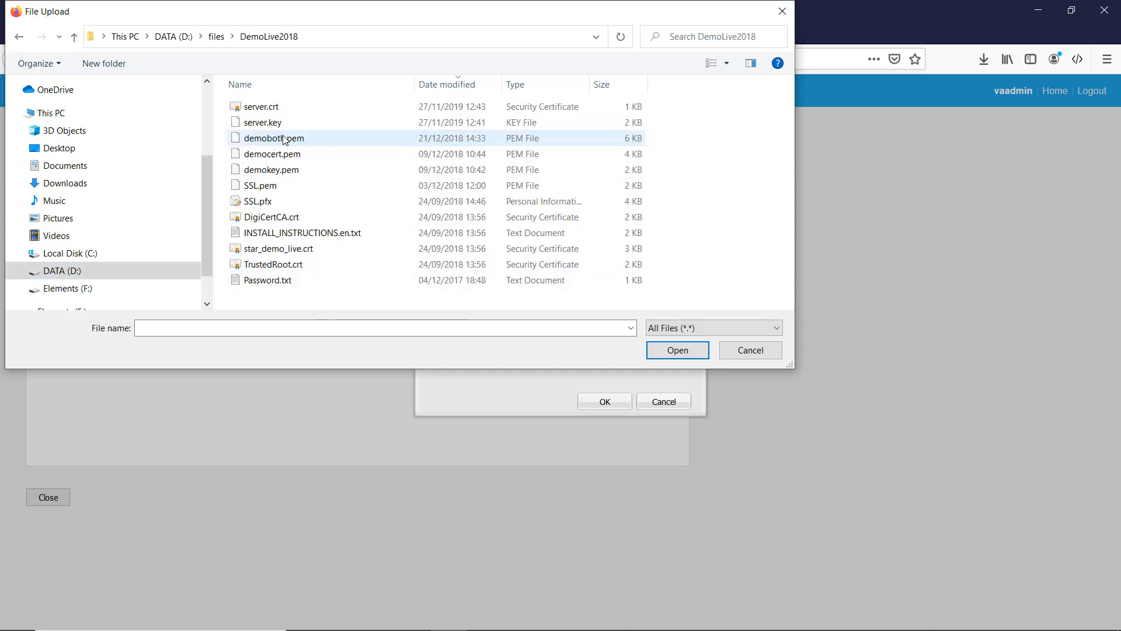
{"action": "double_click", "coordinate": [262, 200]}
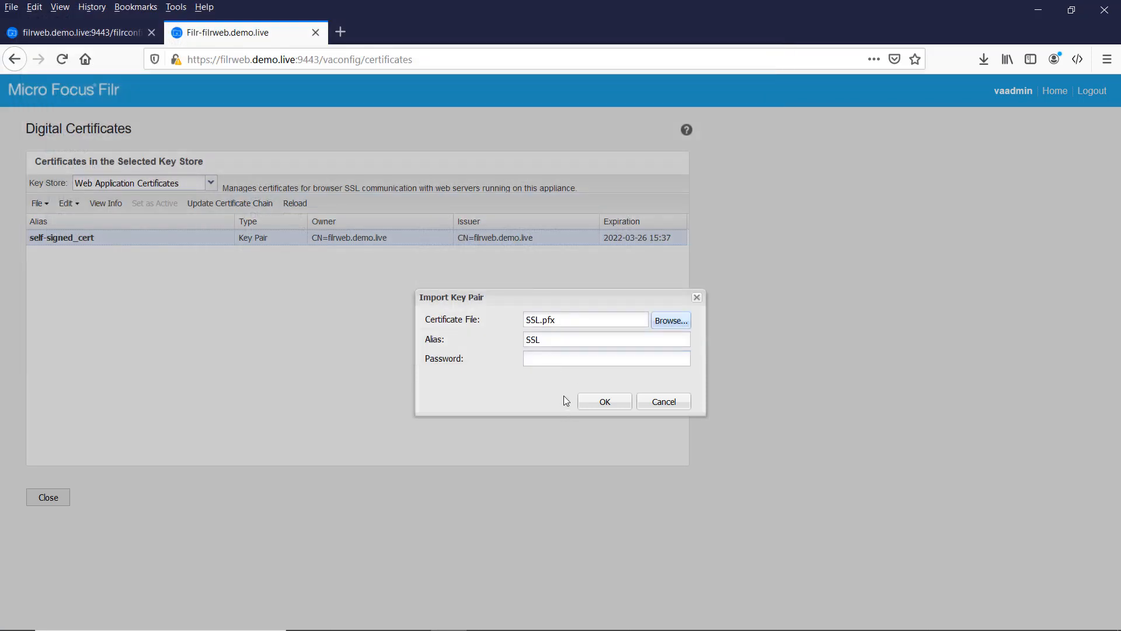
Step: Enter the certificate password, confirm the import, and acknowledge the server restart notice
{"action": "left_click", "coordinate": [553, 358]}
{"action": "type", "text": "novell123"}
{"action": "left_click", "coordinate": [605, 403]}
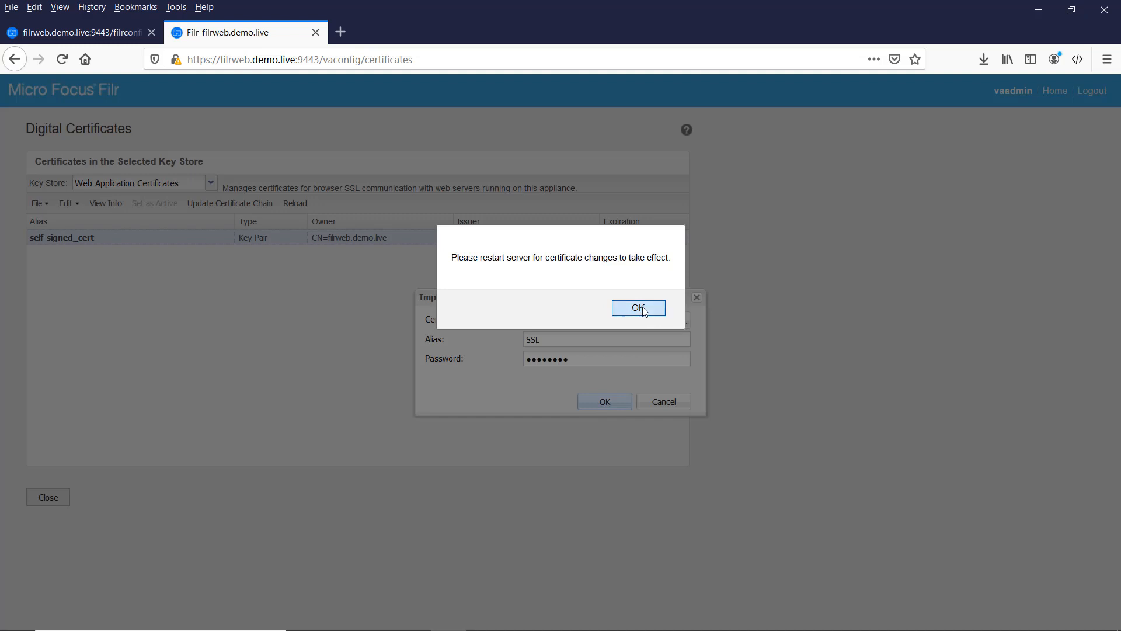
{"action": "left_click", "coordinate": [639, 308]}
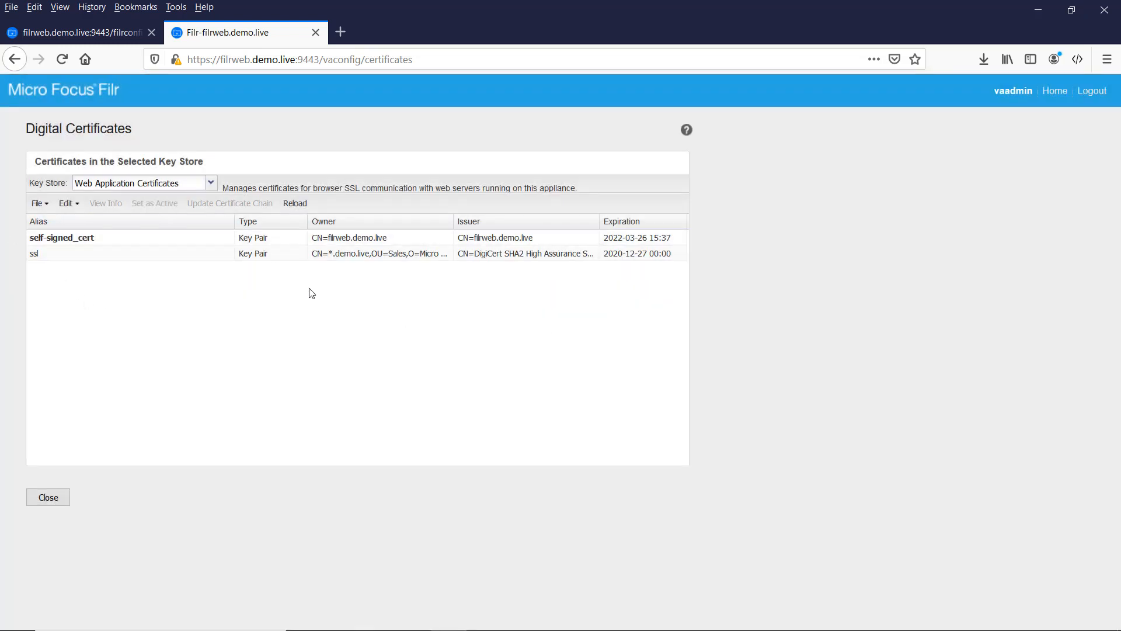
Step: Set the imported ssl certificate as active, confirming and dismissing the restart reminder
{"action": "left_click", "coordinate": [119, 257]}
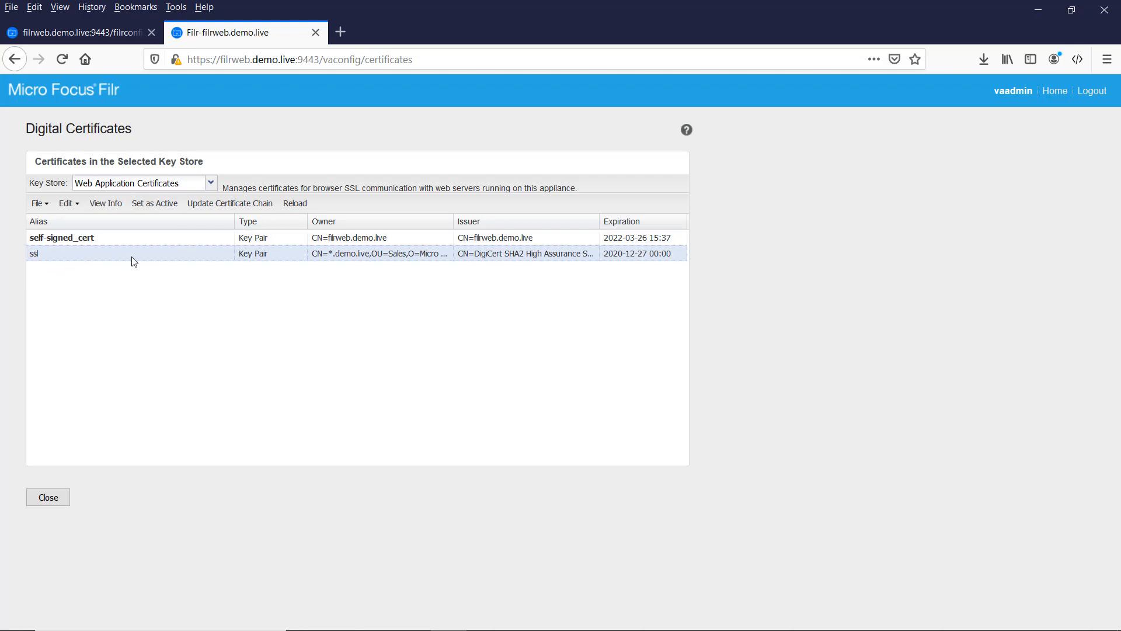
{"action": "left_click", "coordinate": [166, 203]}
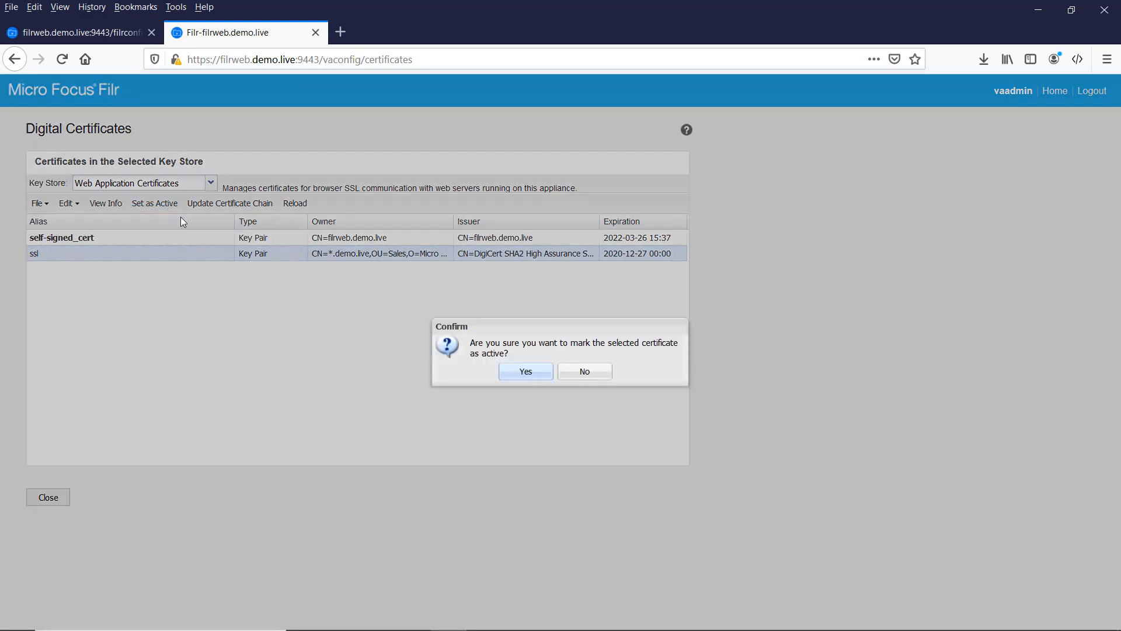
{"action": "left_click", "coordinate": [528, 371]}
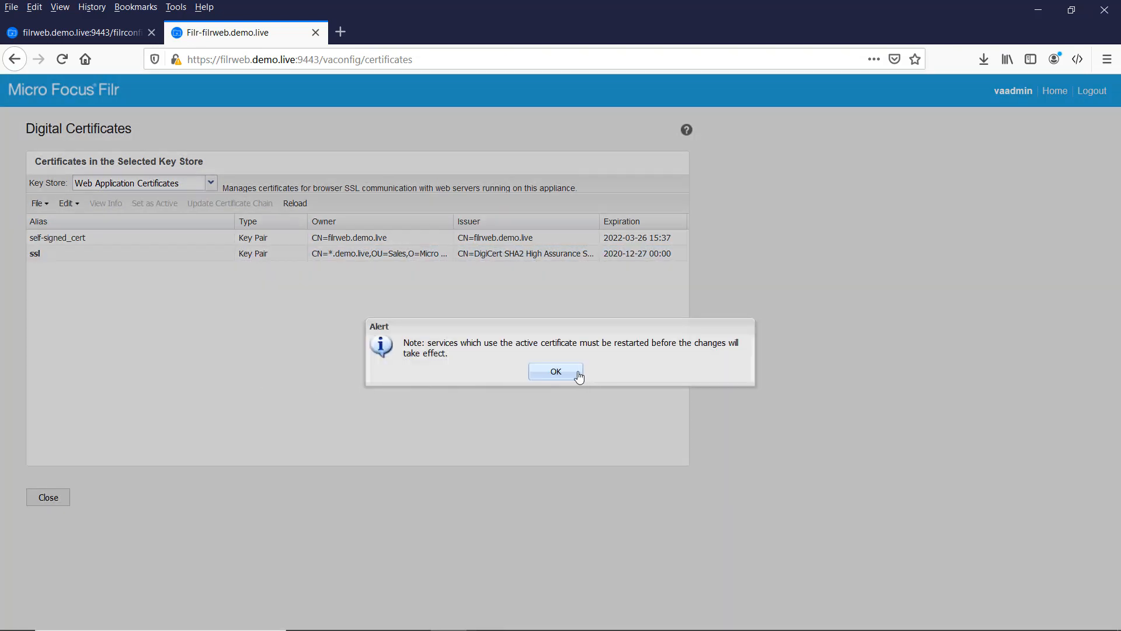
{"action": "left_click", "coordinate": [555, 372]}
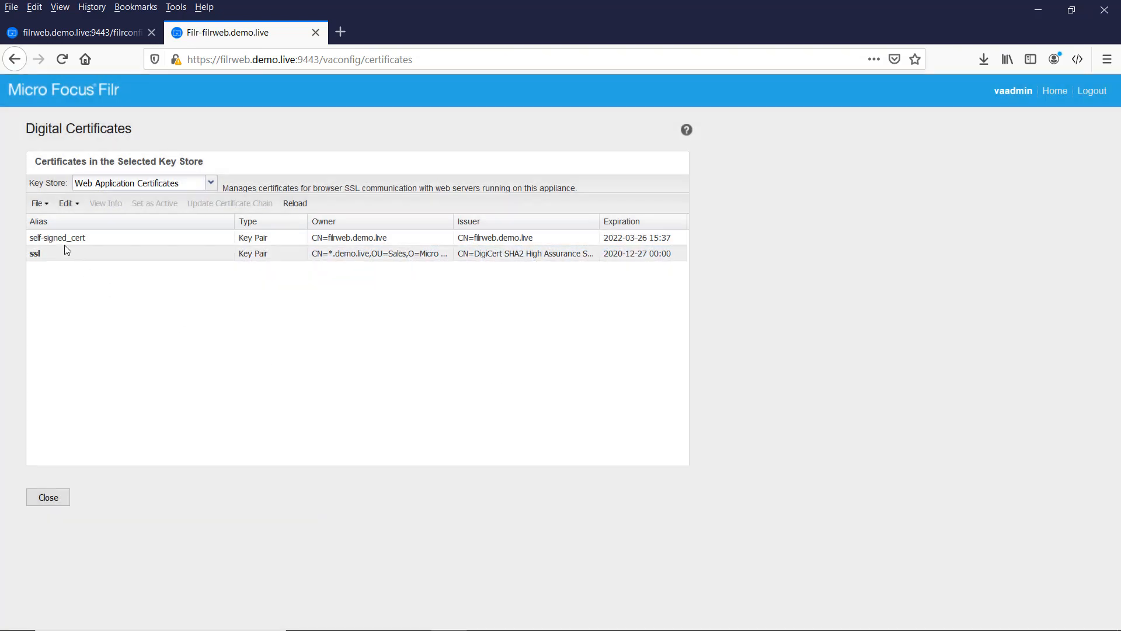
{"action": "left_click", "coordinate": [38, 203]}
Step: Import DigiCertCA.crt as a trusted certificate and acknowledge the server restart notice
{"action": "mouse_move", "coordinate": [81, 240]}
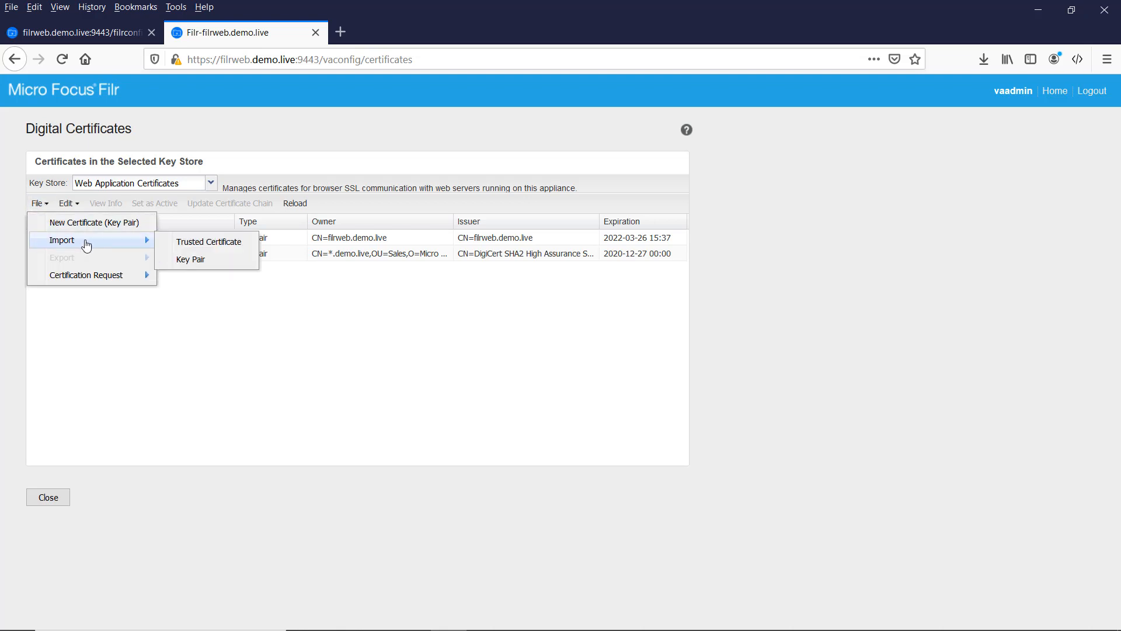
{"action": "left_click", "coordinate": [198, 241]}
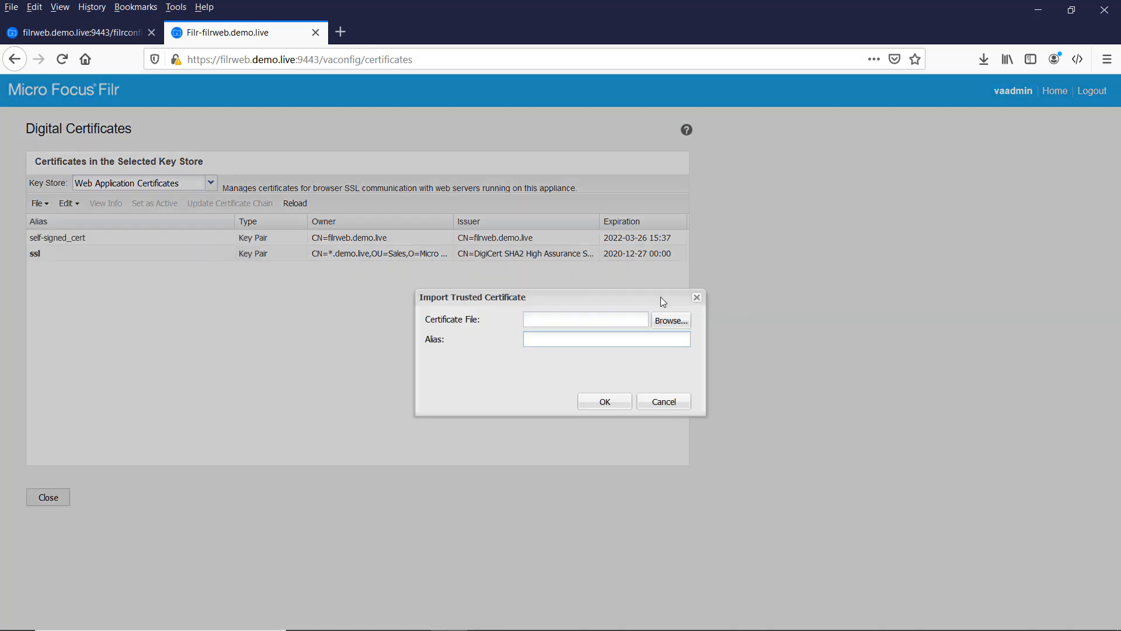
{"action": "left_click", "coordinate": [672, 320]}
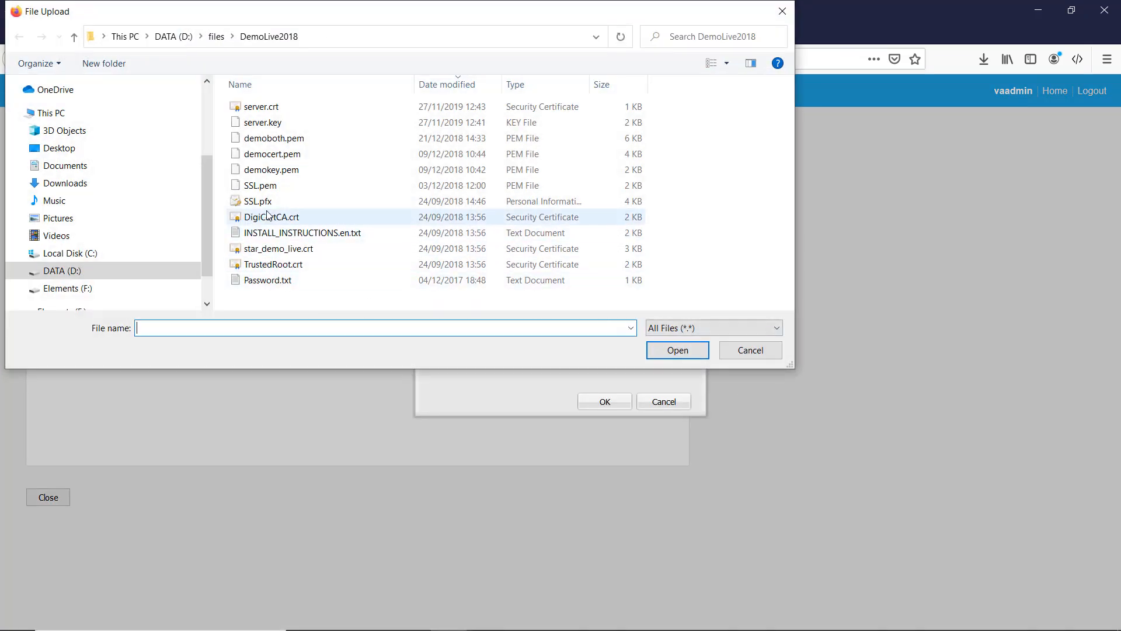
{"action": "double_click", "coordinate": [283, 218]}
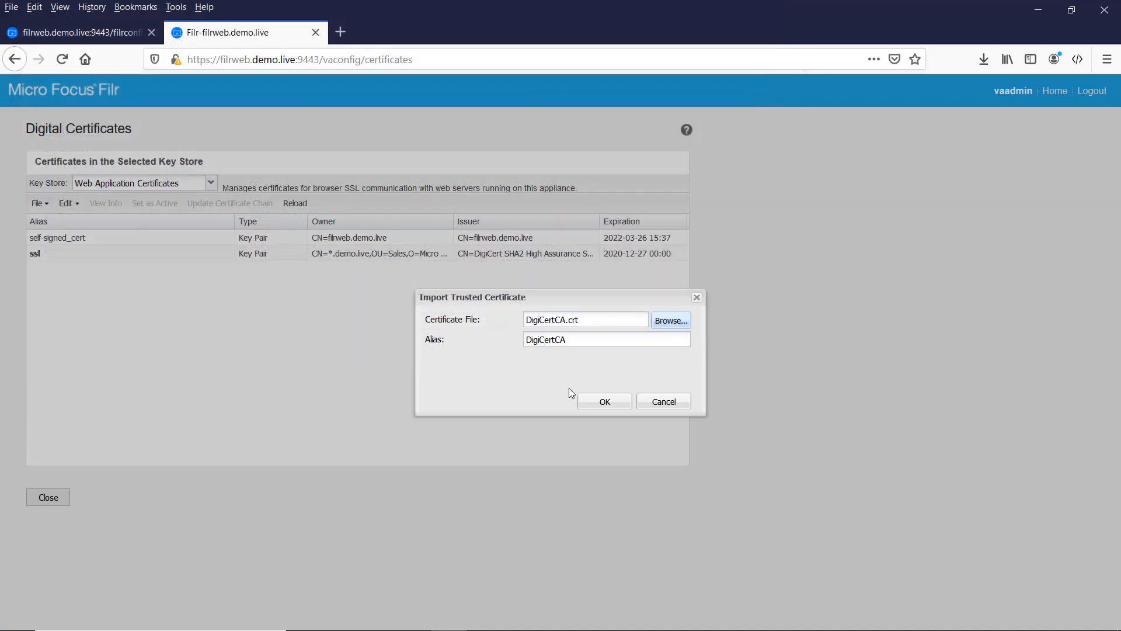
{"action": "left_click", "coordinate": [601, 404]}
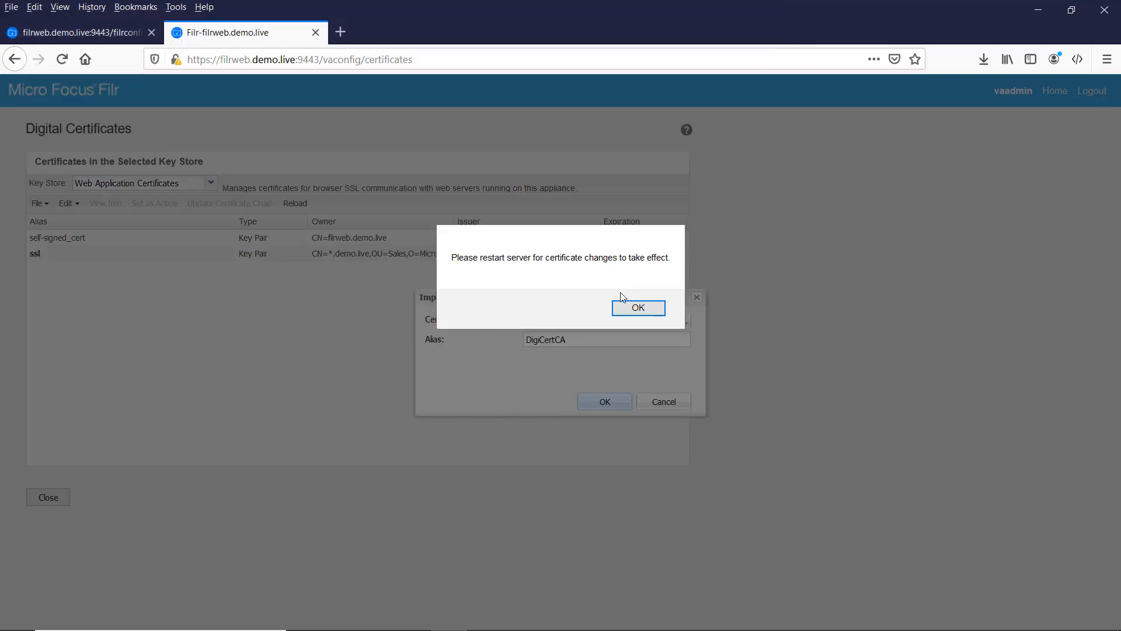
{"action": "left_click", "coordinate": [638, 308]}
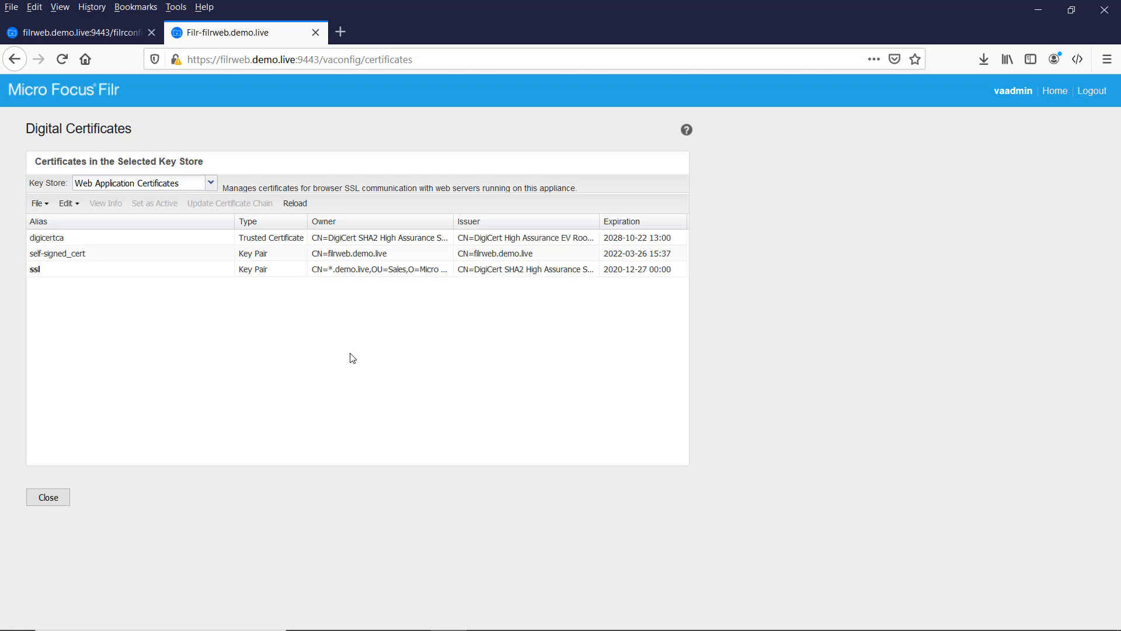
{"action": "left_click", "coordinate": [48, 497]}
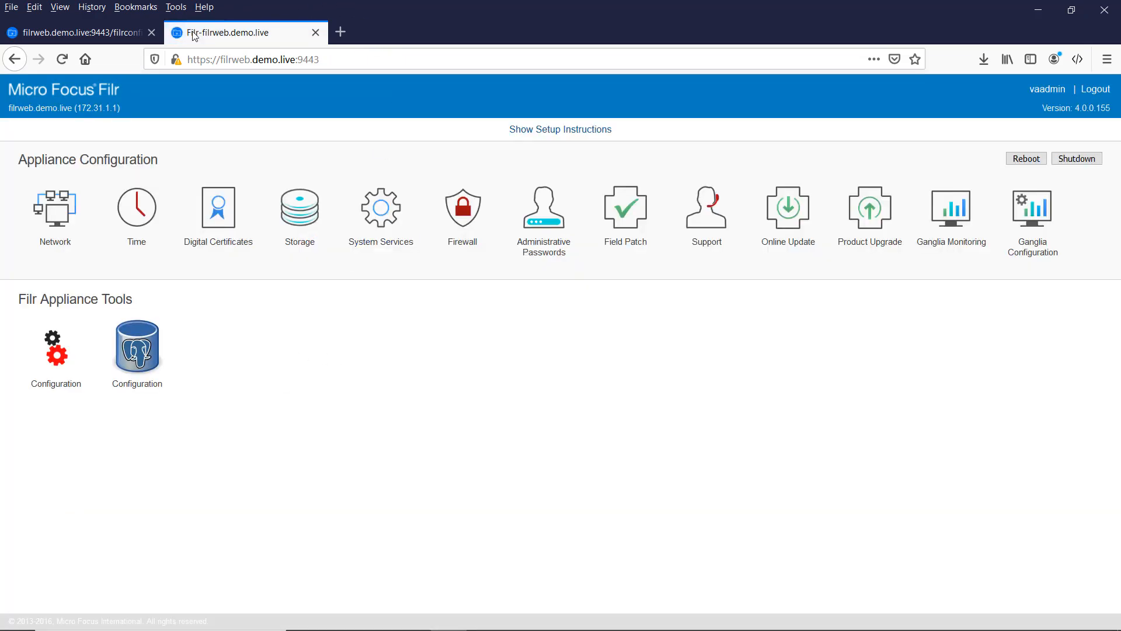
{"action": "left_click", "coordinate": [68, 37]}
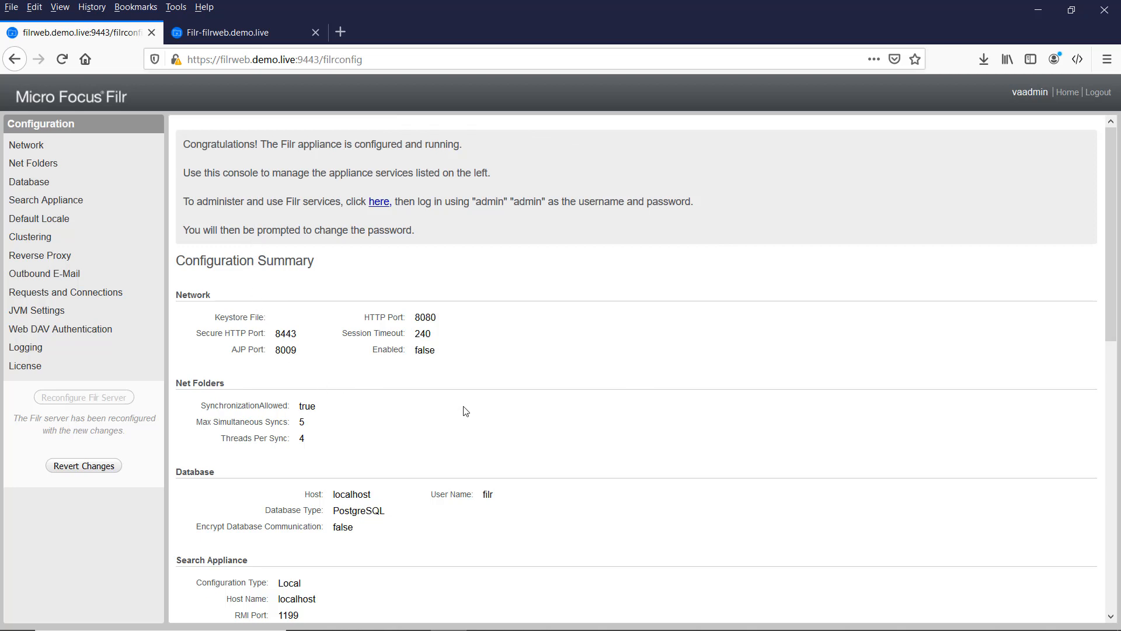
{"action": "left_click", "coordinate": [379, 202]}
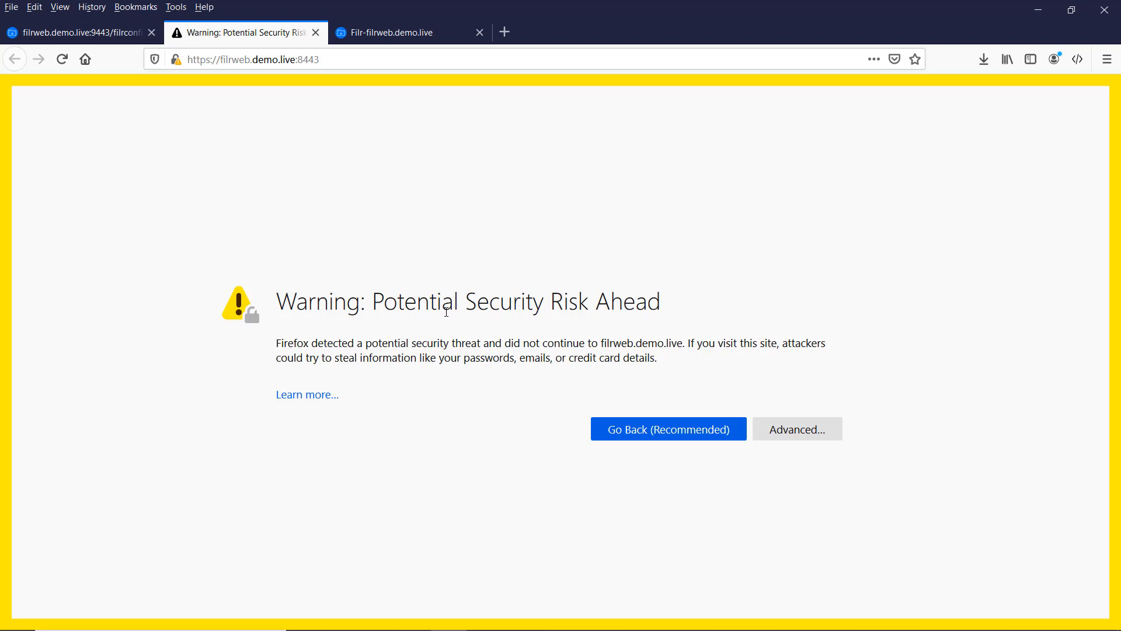
Step: Accept the self-signed certificate risk to continue to the Filr v.4.0 sign-in page
{"action": "left_click", "coordinate": [805, 433]}
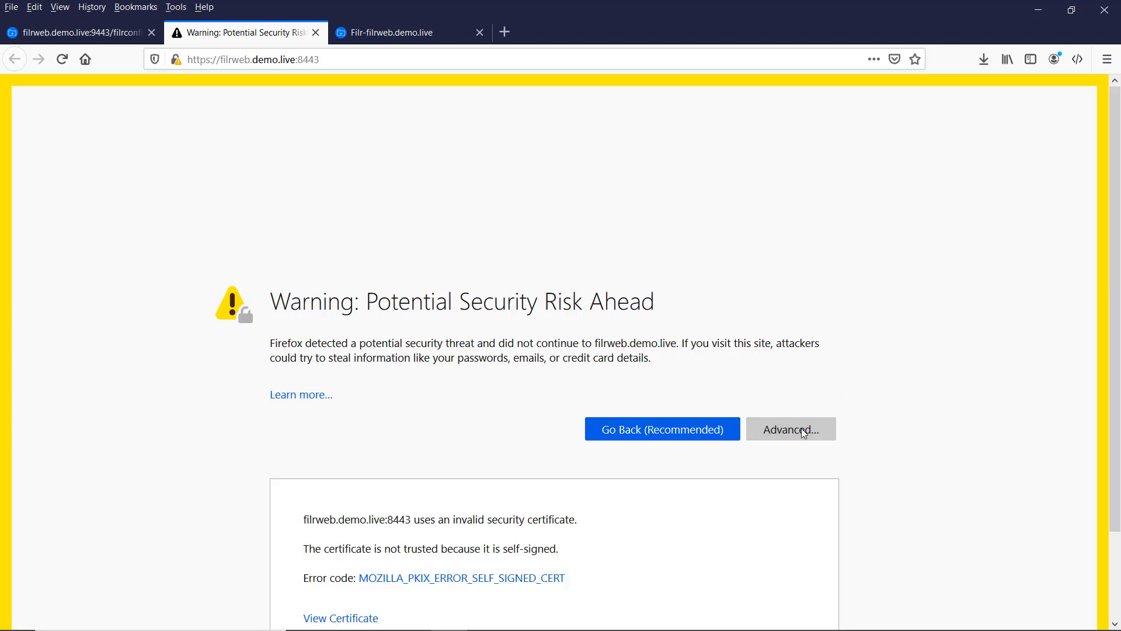
{"action": "scroll", "coordinate": [409, 596], "scroll_direction": "down", "scroll_amount": 3}
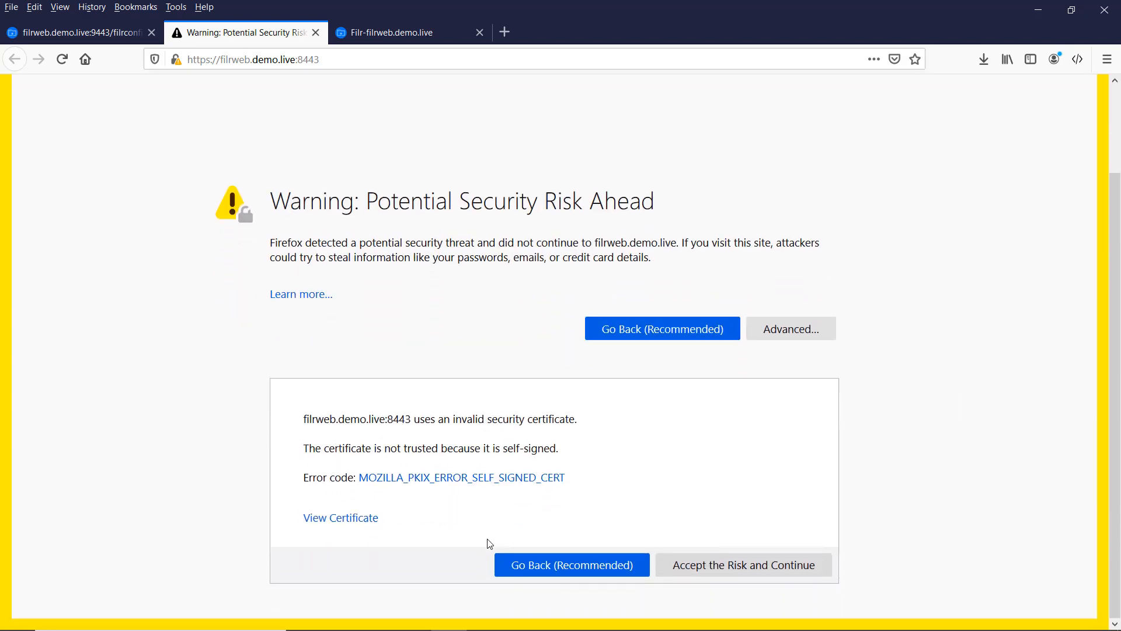
{"action": "left_click", "coordinate": [743, 570]}
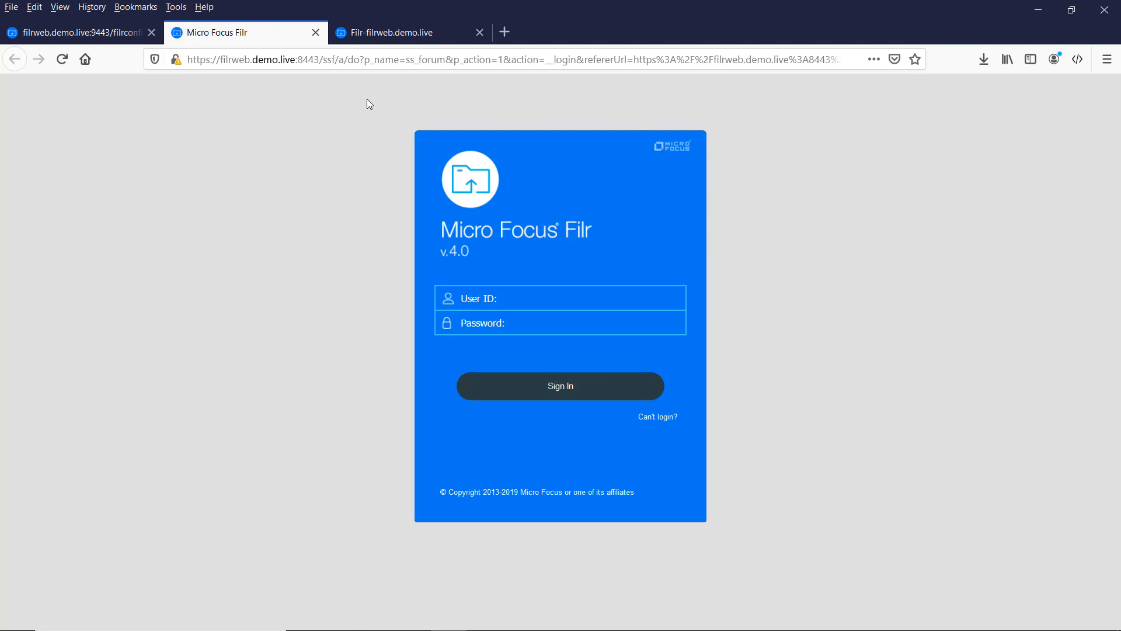
Step: Sign in to the Filr web client with user ID admin and the account password
{"action": "left_click_drag", "start_coordinate": [295, 59], "coordinate": [320, 59]}
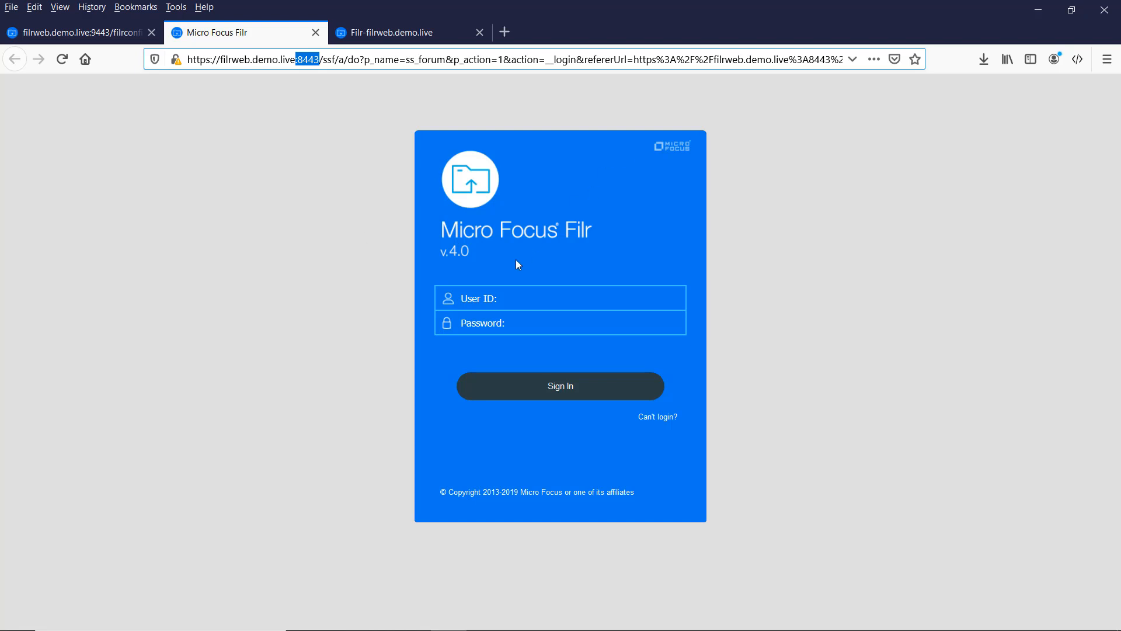
{"action": "left_click", "coordinate": [502, 290]}
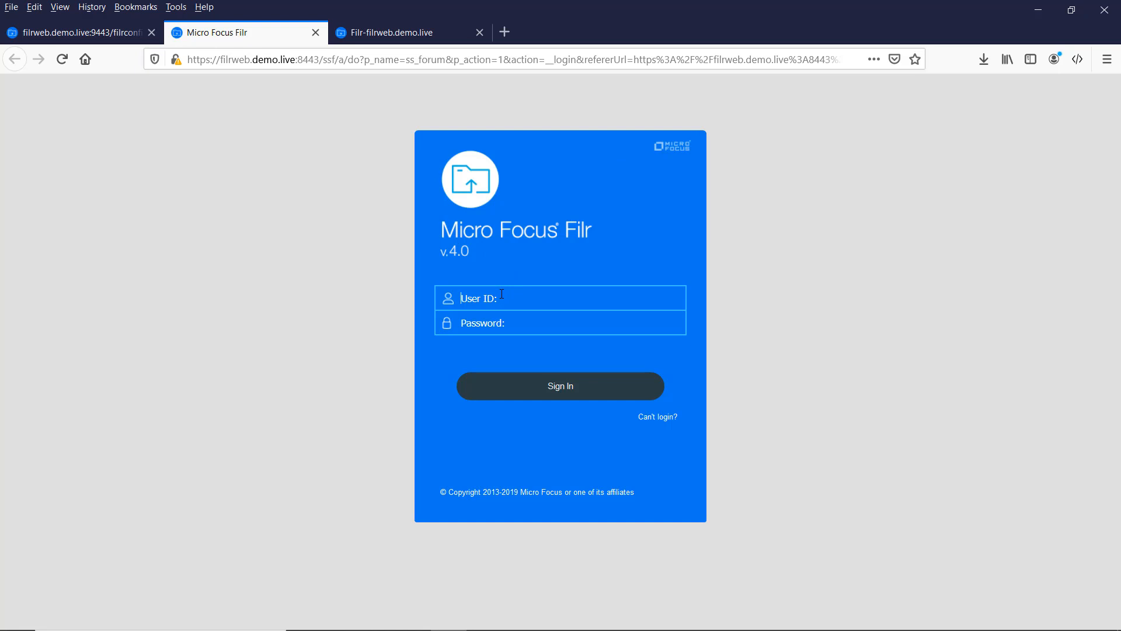
{"action": "type", "text": "admin"}
{"action": "type", "text": "•••••"}
{"action": "key", "text": "Return"}
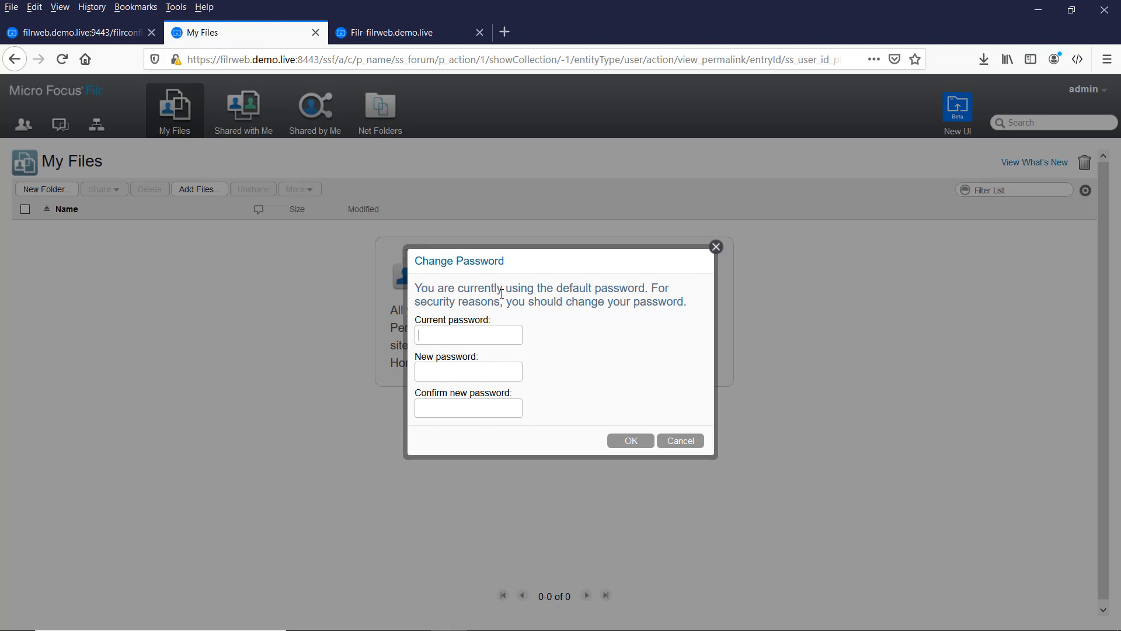
Step: Replace the default password, dismiss the product improvement notice, and return to the configuration console
{"action": "type", "text": "adminadmin1"}
{"action": "key", "text": "Tab"}
{"action": "type", "text": "admin1"}
{"action": "left_click", "coordinate": [639, 442]}
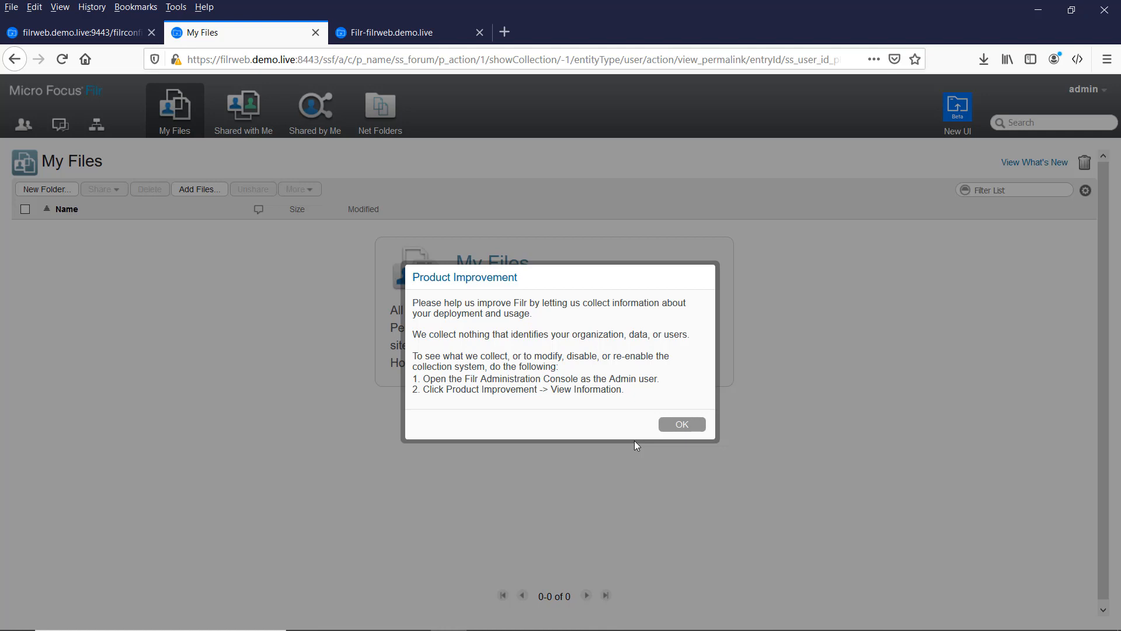
{"action": "left_click", "coordinate": [684, 425]}
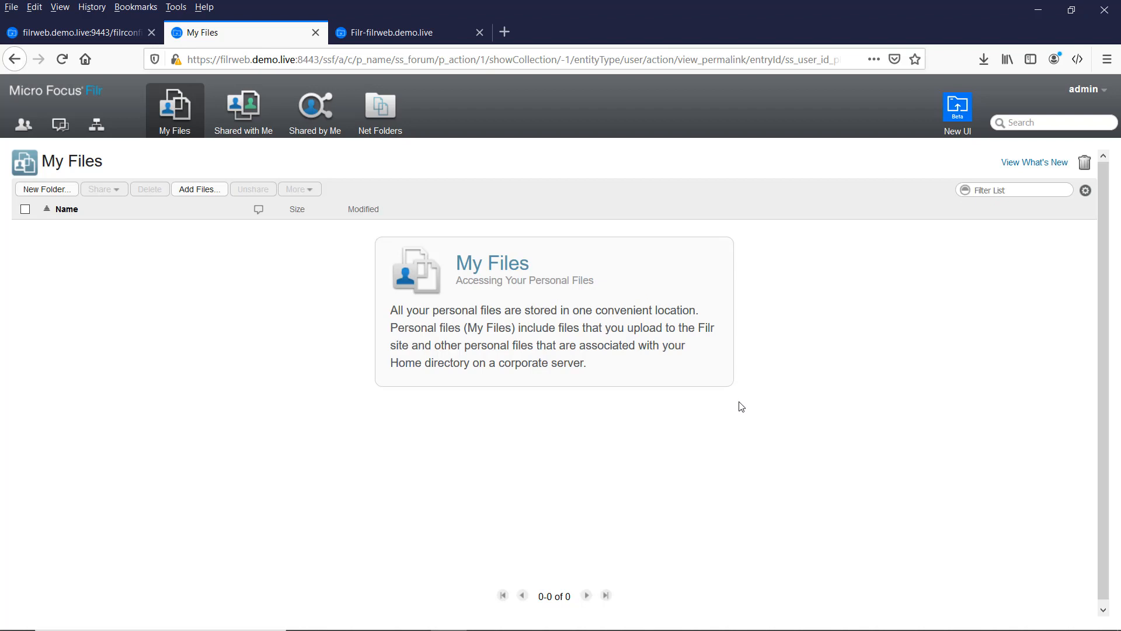
{"action": "left_click", "coordinate": [105, 33]}
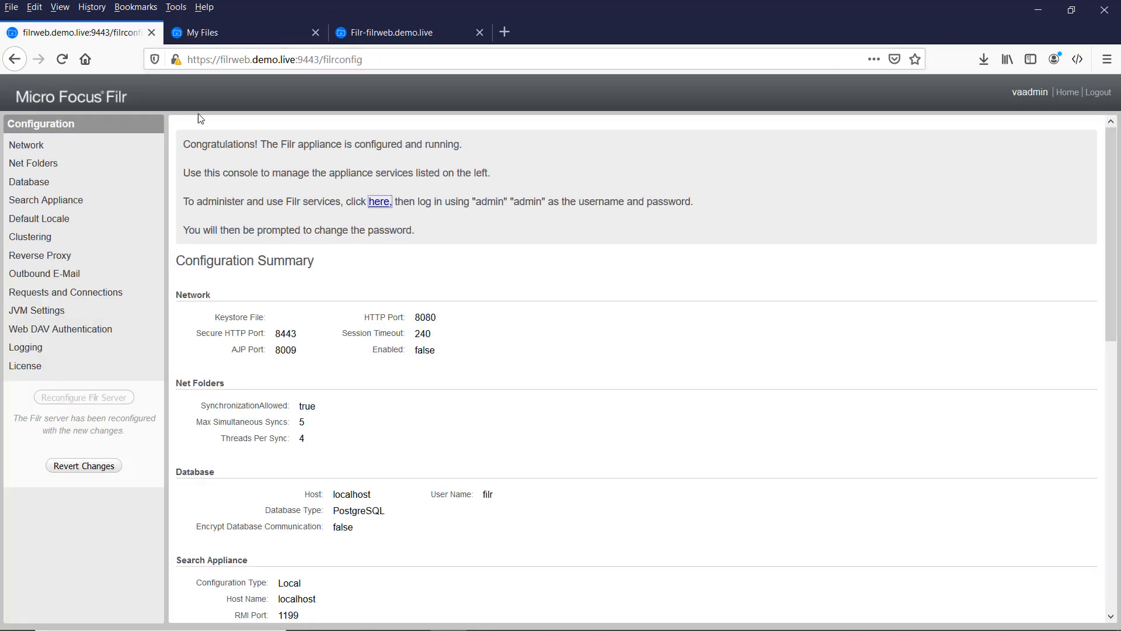
Step: From the appliance Home, open Online Update and confirm installing all six needed patches
{"action": "left_click", "coordinate": [1068, 93]}
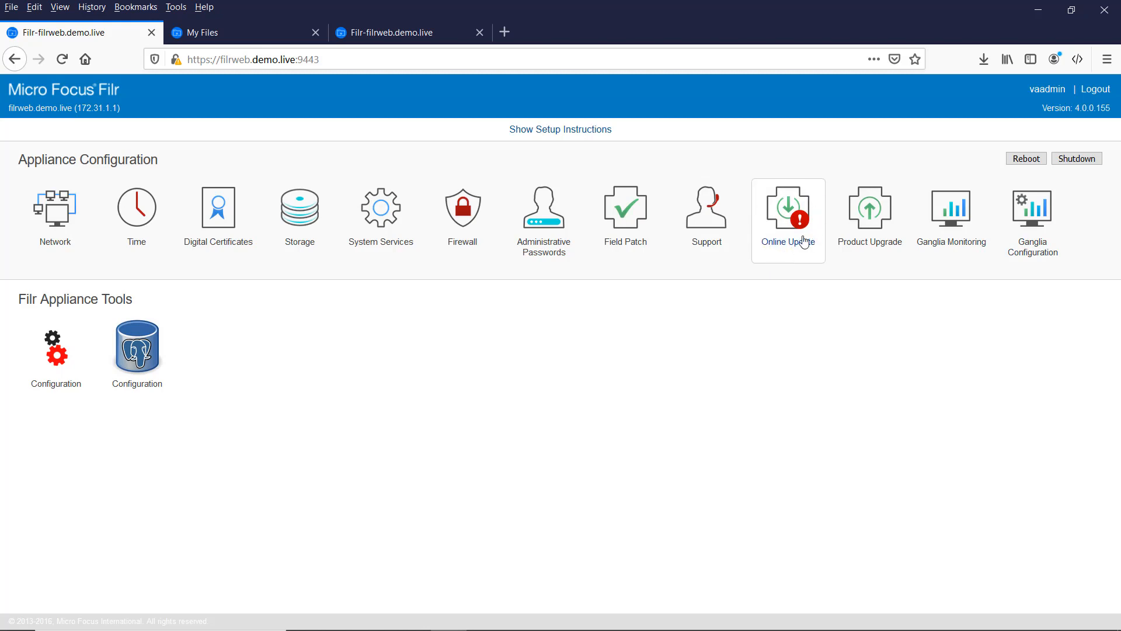
{"action": "left_click", "coordinate": [775, 212]}
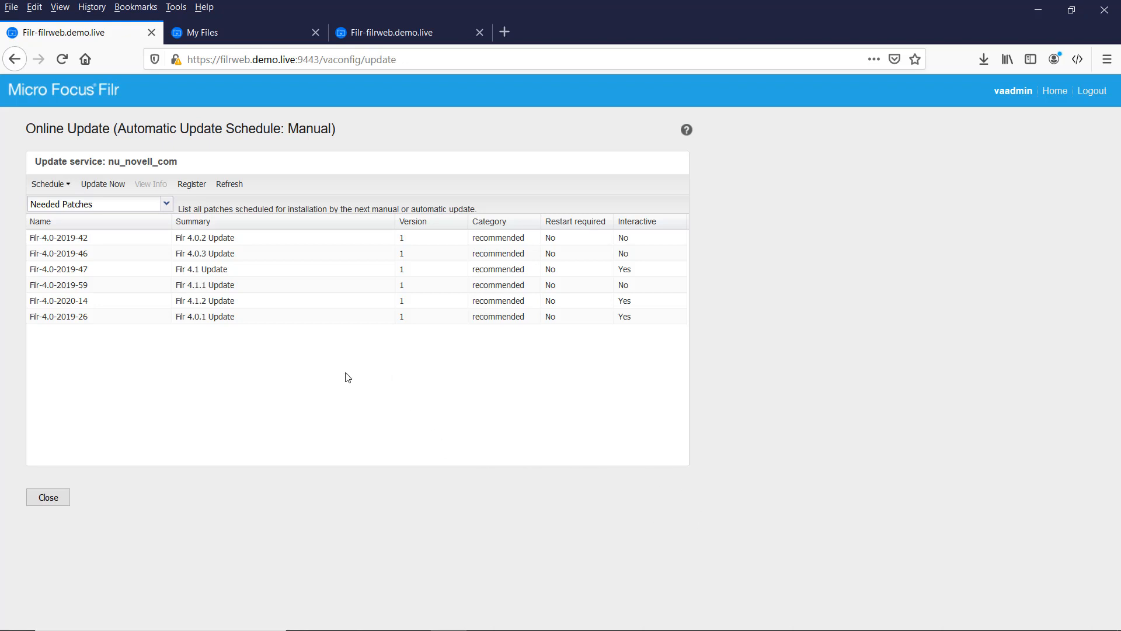
{"action": "left_click", "coordinate": [103, 186]}
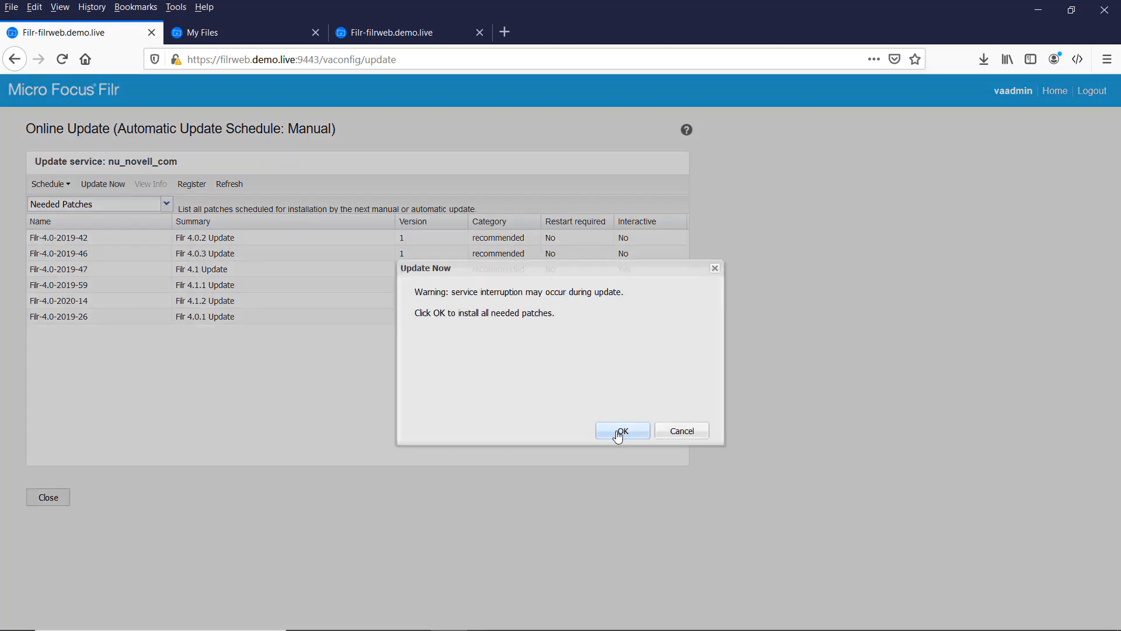
{"action": "left_click", "coordinate": [619, 432]}
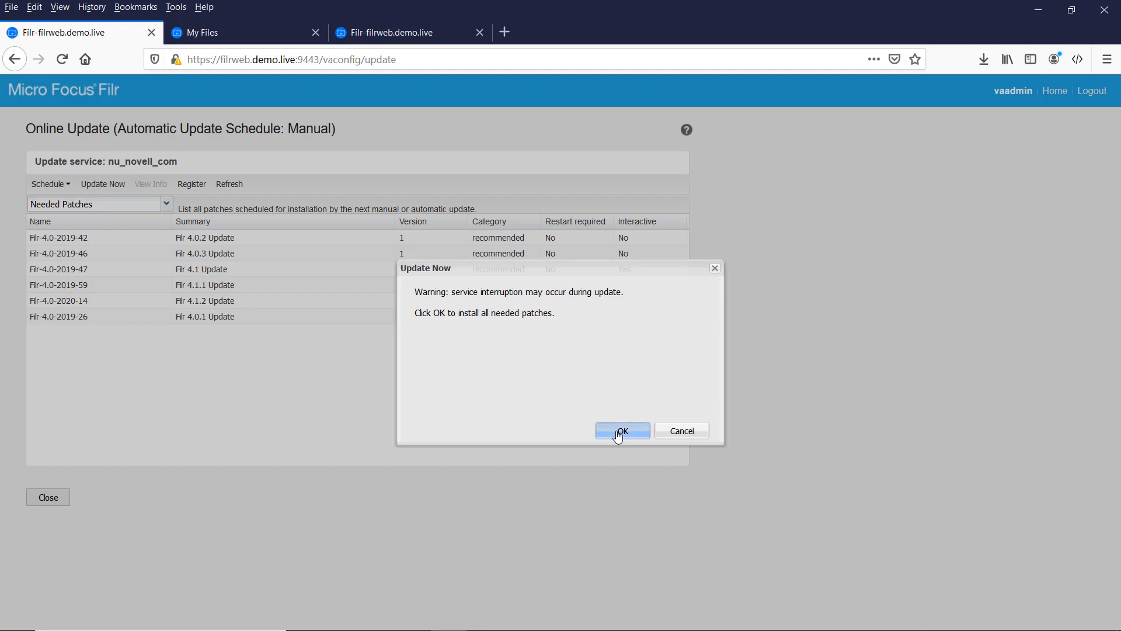
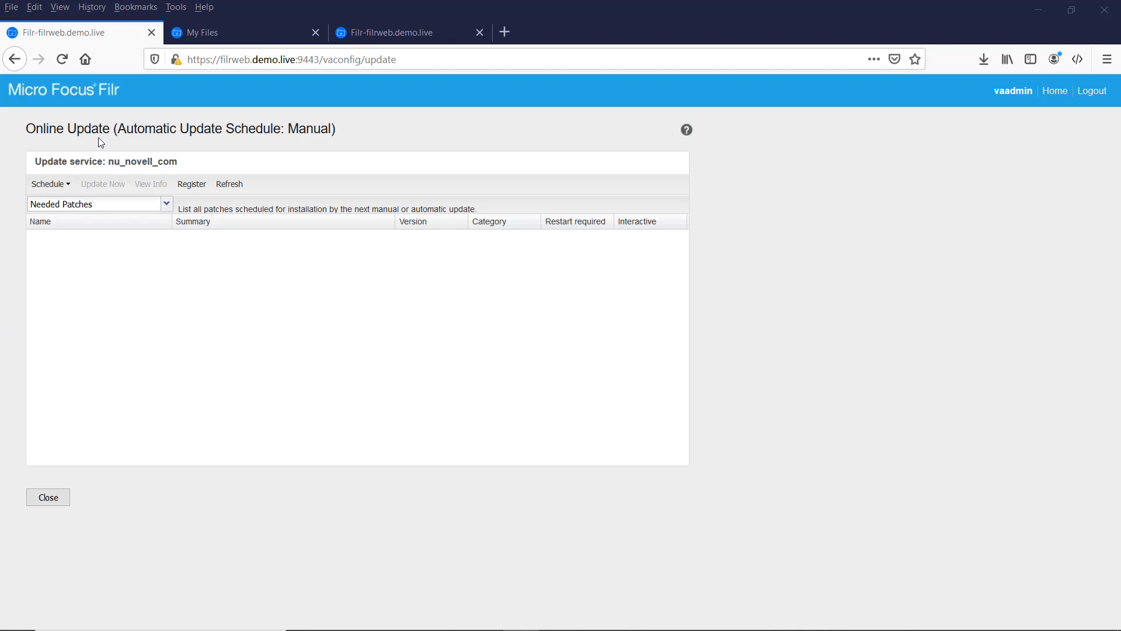
Step: Switch Online Update's list to Installed Patches, review them, and close back to the appliance home
{"action": "left_click", "coordinate": [166, 204]}
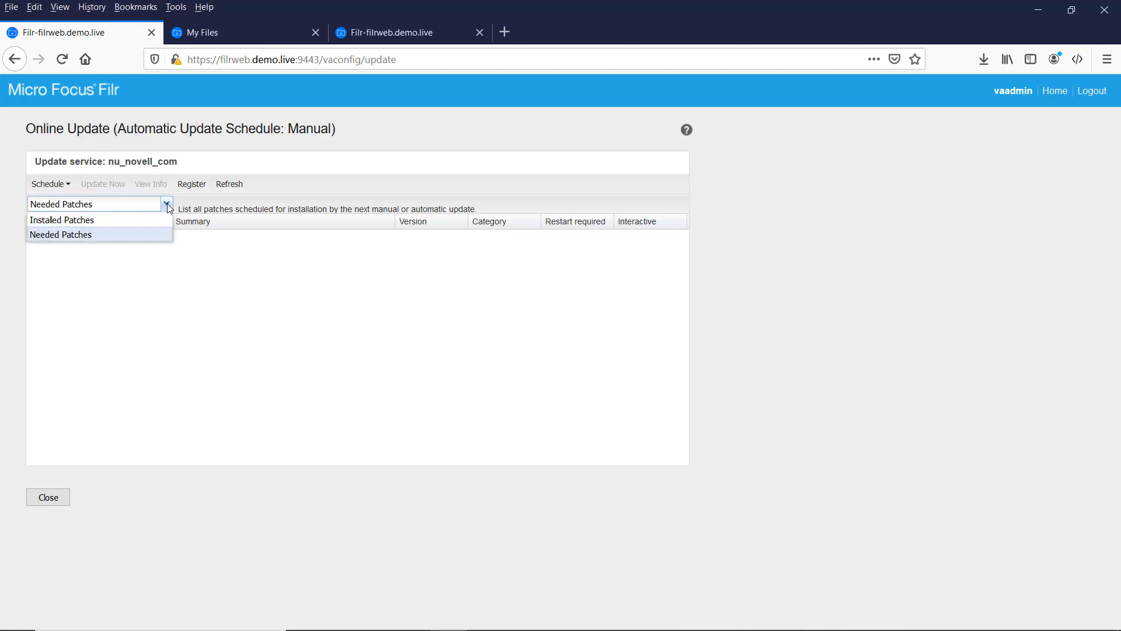
{"action": "left_click", "coordinate": [89, 220]}
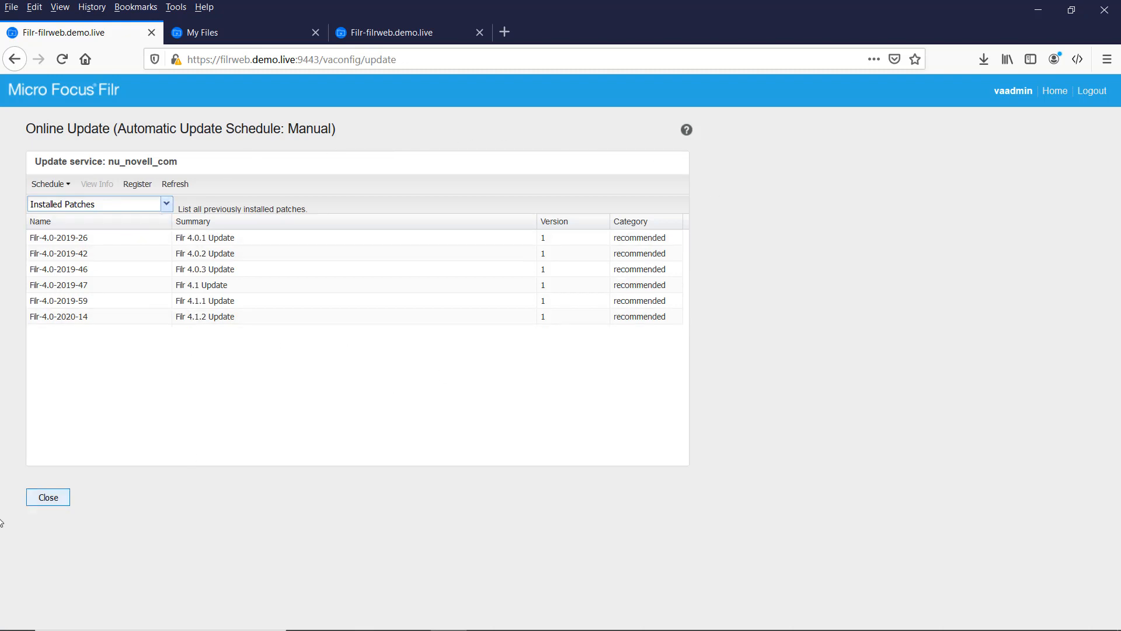
{"action": "left_click", "coordinate": [52, 498]}
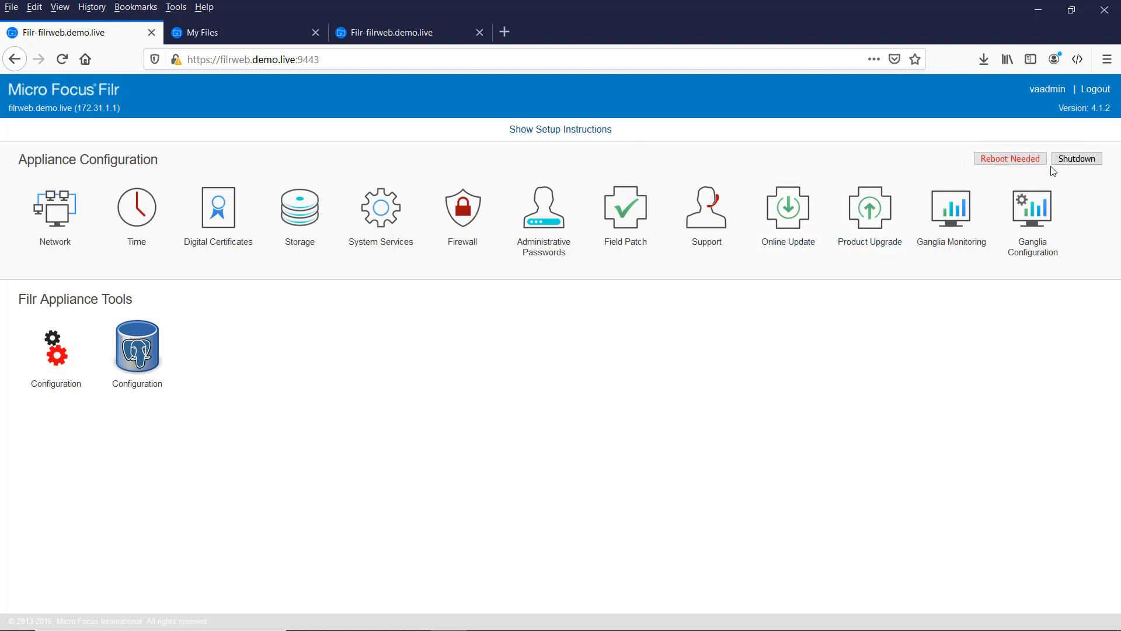
Step: Confirm the pending reboot so the installed patches take effect, then close the reboot-in-progress page
{"action": "left_click", "coordinate": [1007, 161]}
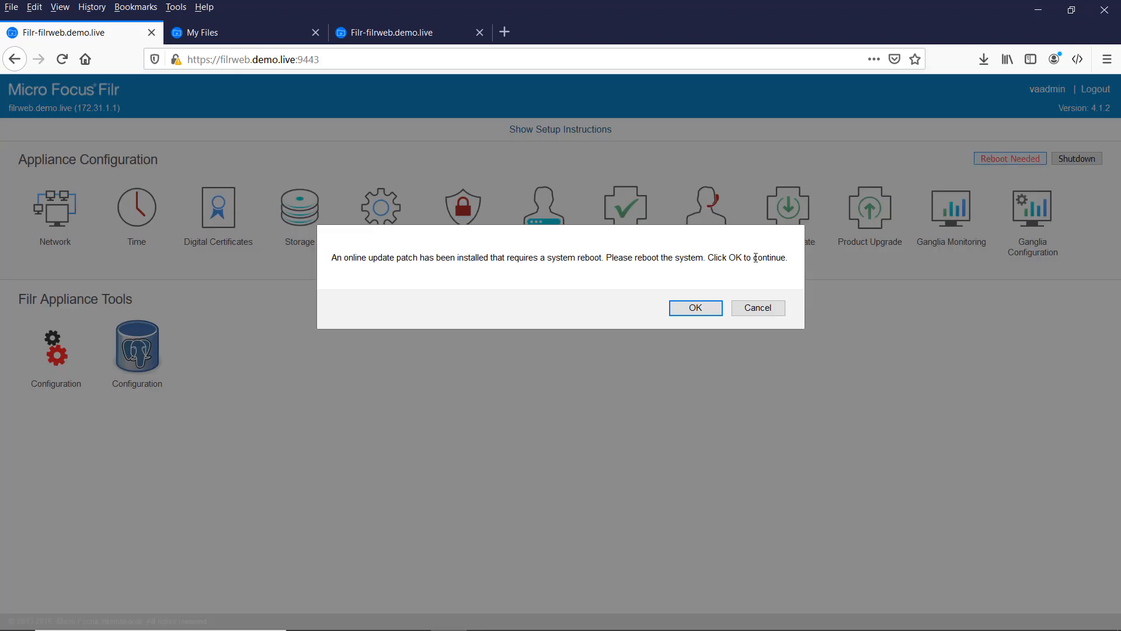
{"action": "left_click", "coordinate": [694, 311]}
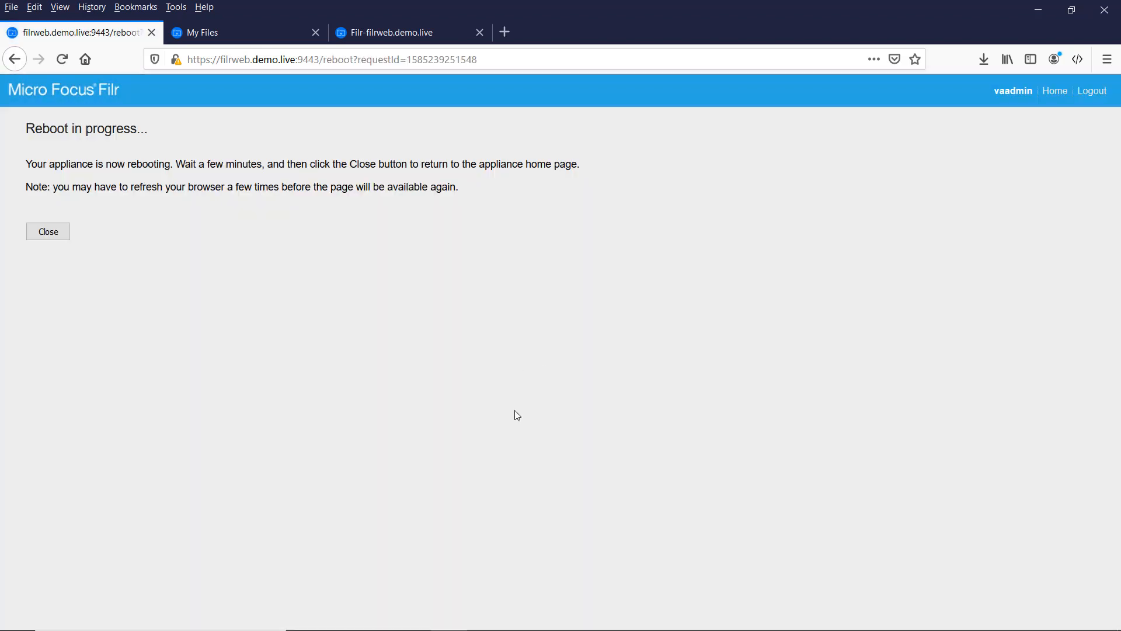
{"action": "left_click", "coordinate": [53, 236]}
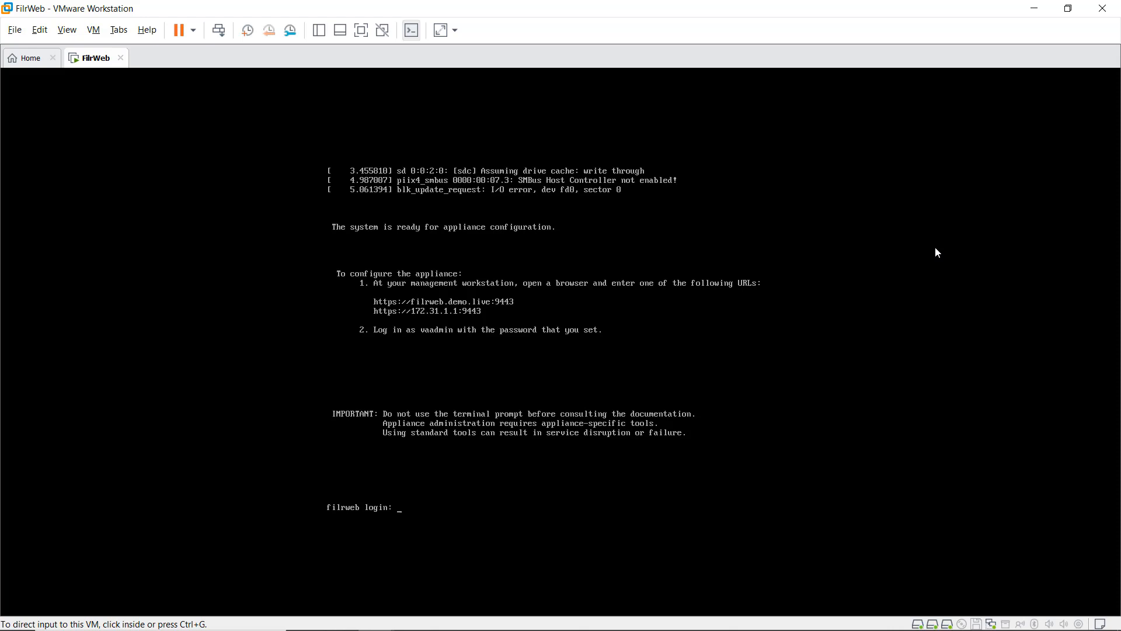
Step: Log into the FilrWeb VM console as root with the account password
{"action": "left_click", "coordinate": [472, 462]}
{"action": "type", "text": "r"}
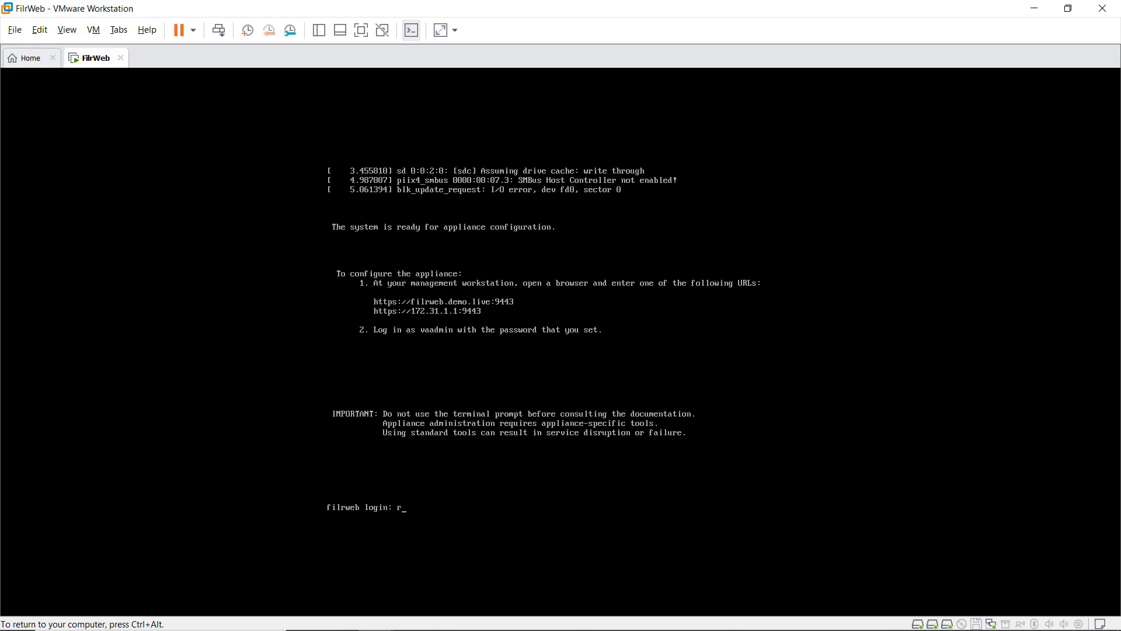
{"action": "type", "text": "oot"}
{"action": "key", "text": "Return"}
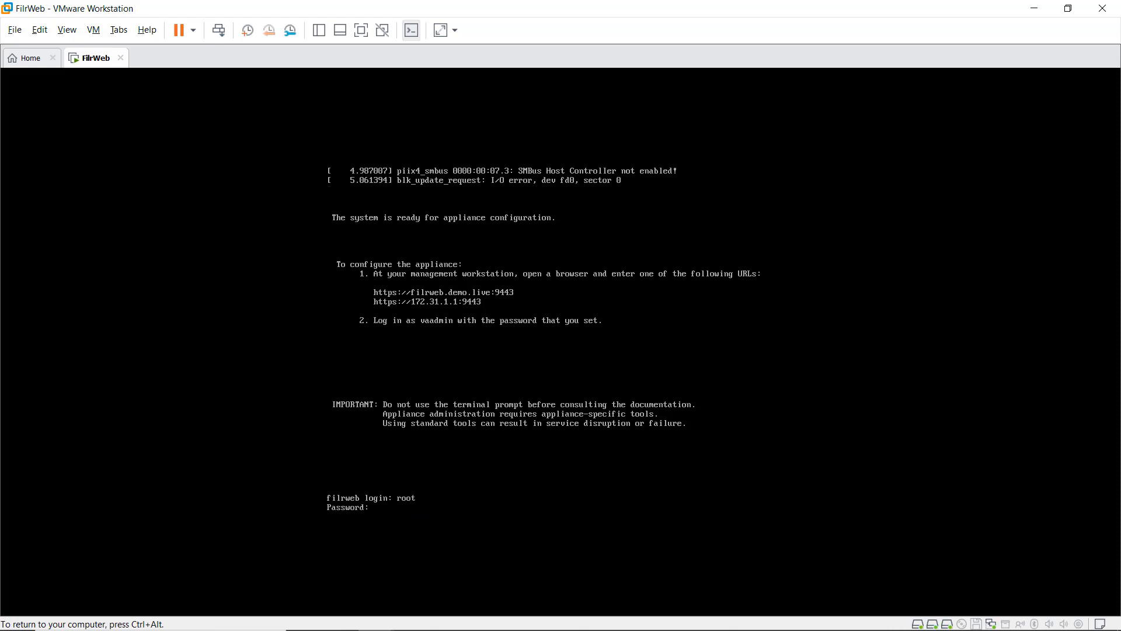
{"action": "key", "text": "Return"}
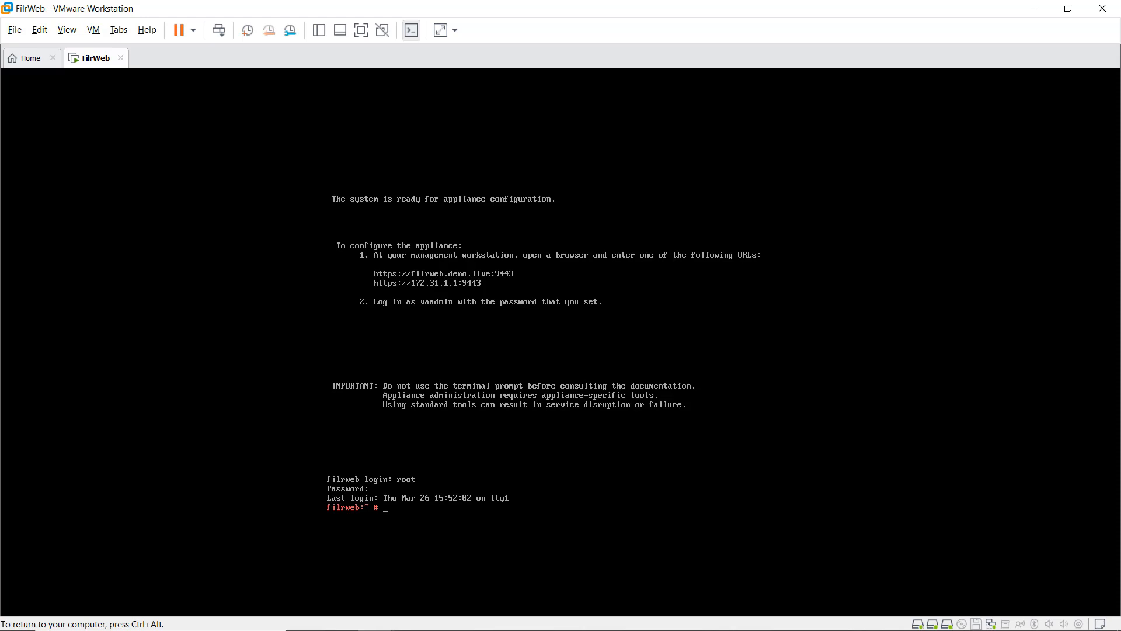
Step: Follow the Tomcat log with tailf /opt/novell/filr/apache-tomcat/logs/catalina.out
{"action": "type", "text": "tailf /opt/novell/filr/a"}
{"action": "key", "text": "Tab"}
{"action": "type", "text": "logs/"}
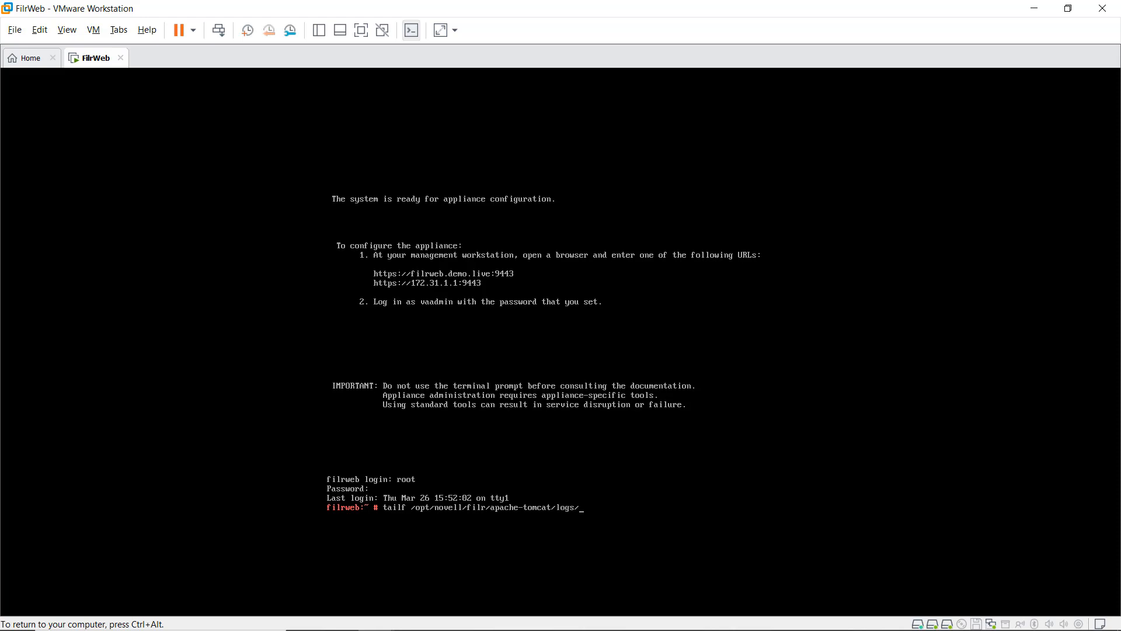
{"action": "type", "text": "c"}
{"action": "key", "text": "Tab"}
{"action": "type", "text": "o"}
{"action": "key", "text": "Tab"}
{"action": "key", "text": "Return"}
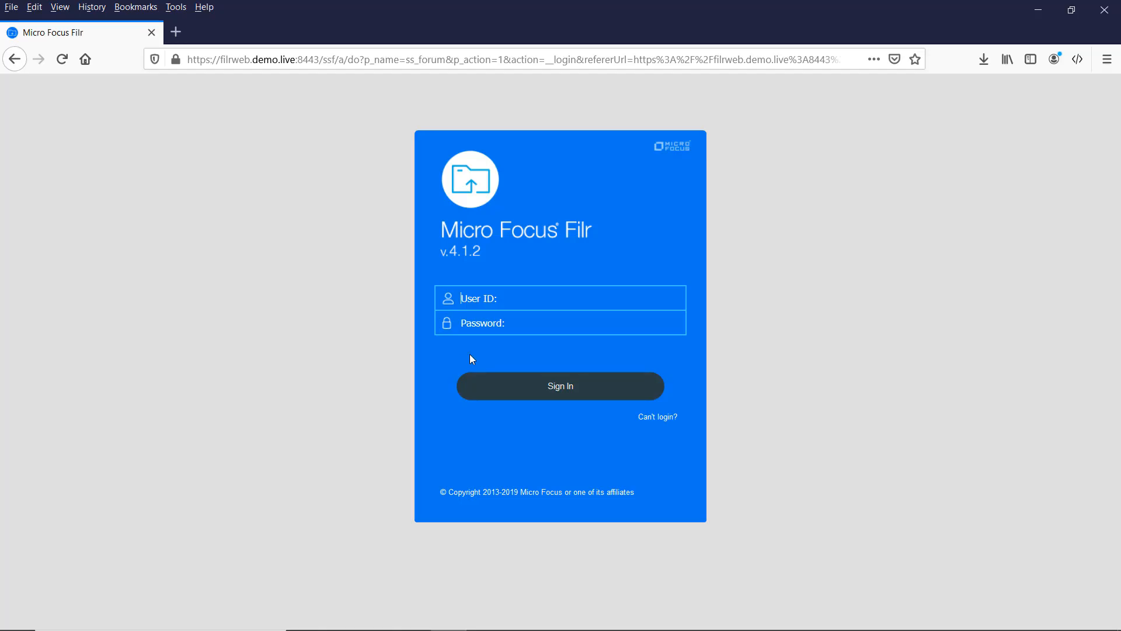
Step: Sign in to Filr web with user ID admin and the account password
{"action": "left_click", "coordinate": [513, 299]}
{"action": "type", "text": "adminadmin1"}
{"action": "key", "text": "Return"}
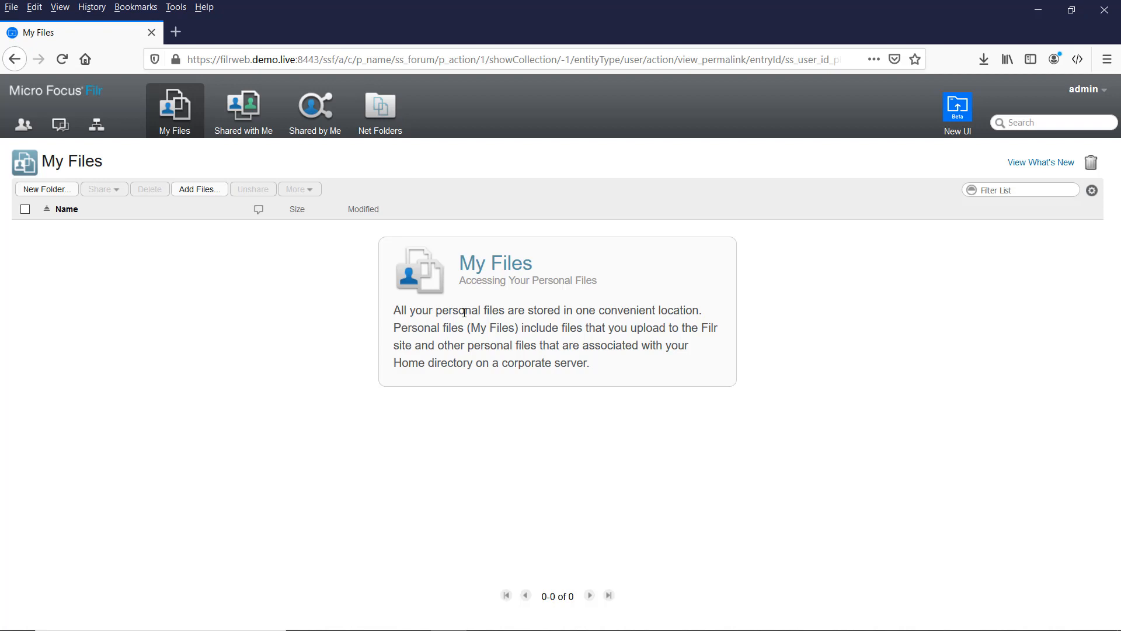
Step: Open the Administration Console from the admin menu and scroll the sidebar toward System
{"action": "left_click", "coordinate": [1096, 93]}
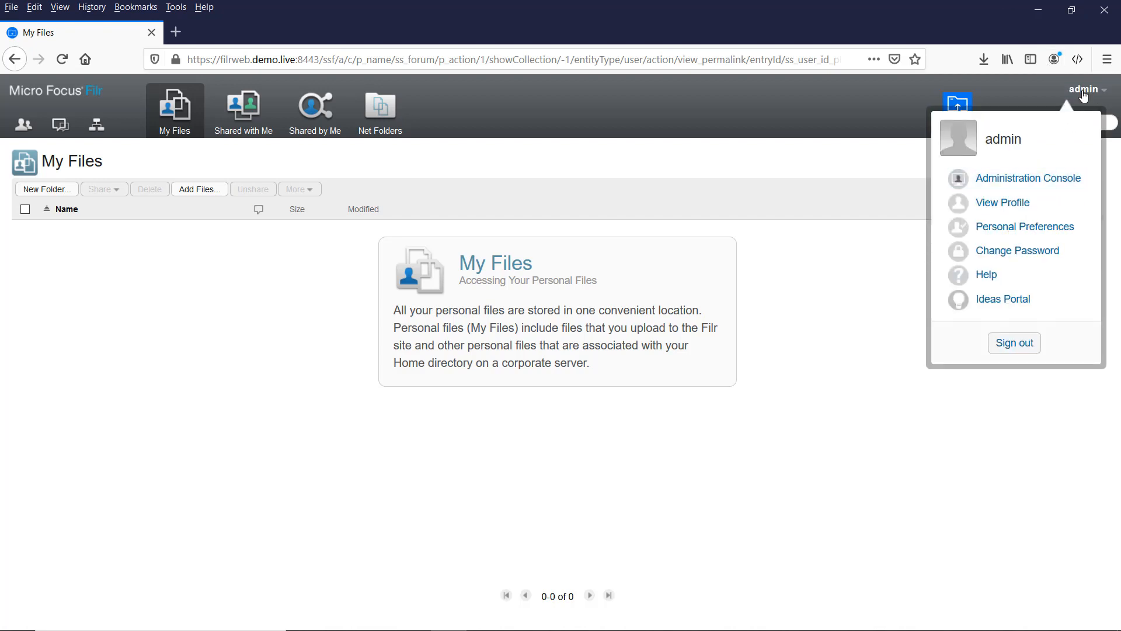
{"action": "left_click", "coordinate": [1036, 185]}
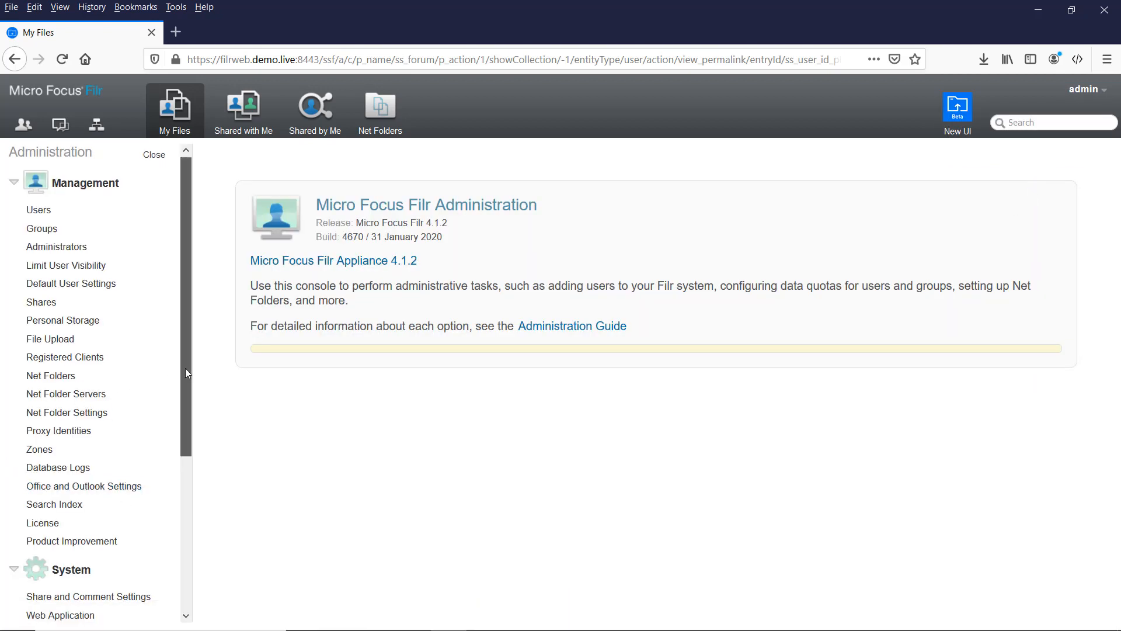
{"action": "left_click_drag", "start_coordinate": [185, 368], "coordinate": [184, 570]}
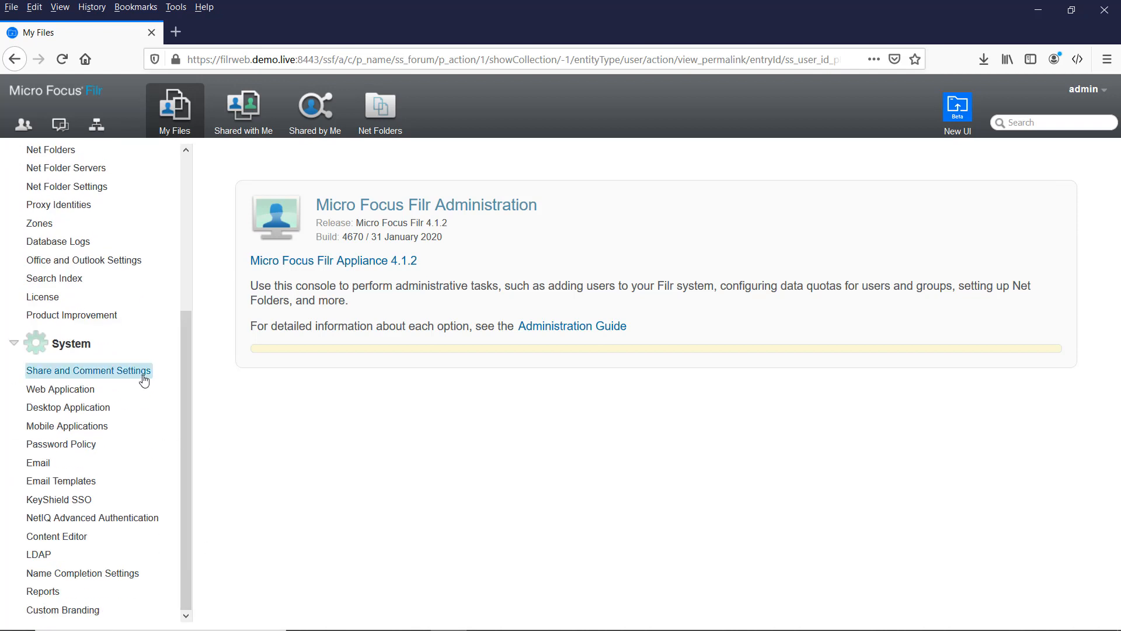
Step: Add LDAP server ldap://edir.demo.live:389 with proxy DN cn=filrproxy,o=system and its password
{"action": "left_click", "coordinate": [38, 555]}
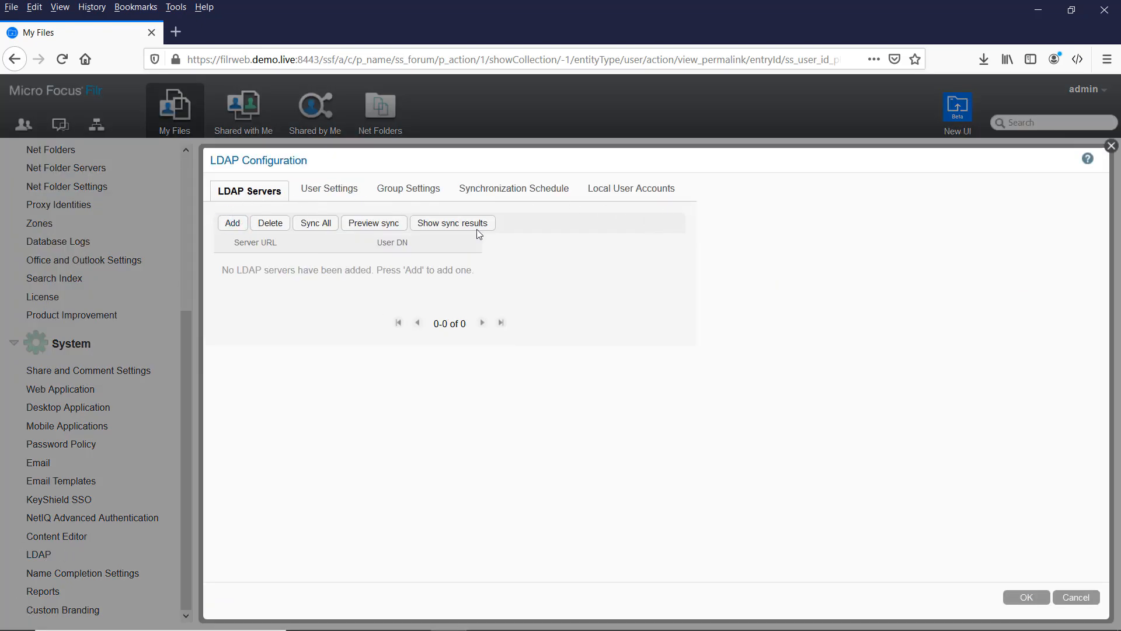
{"action": "left_click", "coordinate": [233, 223]}
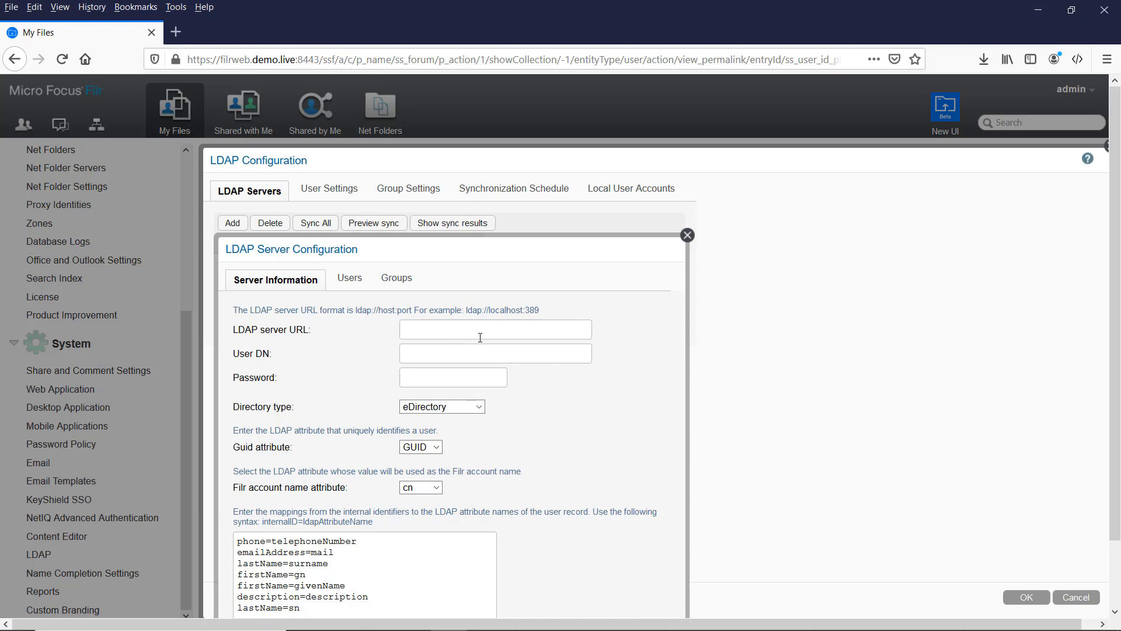
{"action": "type", "text": "ldap://edir.demo.live:389"}
{"action": "left_click", "coordinate": [458, 357]}
{"action": "type", "text": "cn=filrproxy,"}
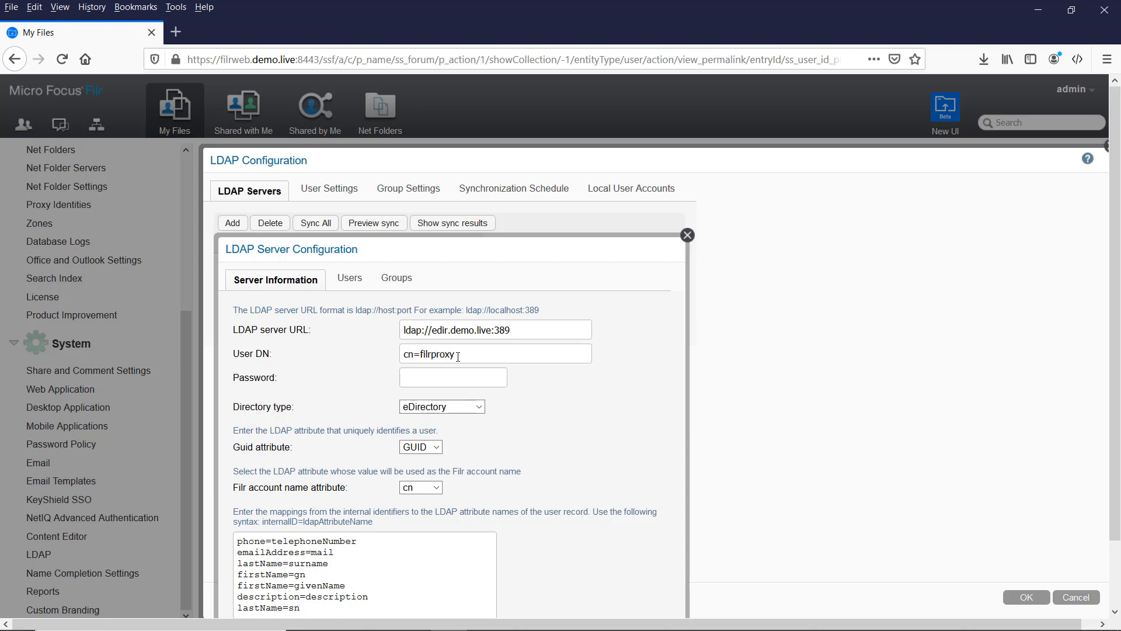
{"action": "type", "text": "o=system"}
{"action": "type", "text": "••••••"}
Step: Add a user search with base DN o=Utopia, the default filter, and subtree search enabled
{"action": "left_click", "coordinate": [350, 279]}
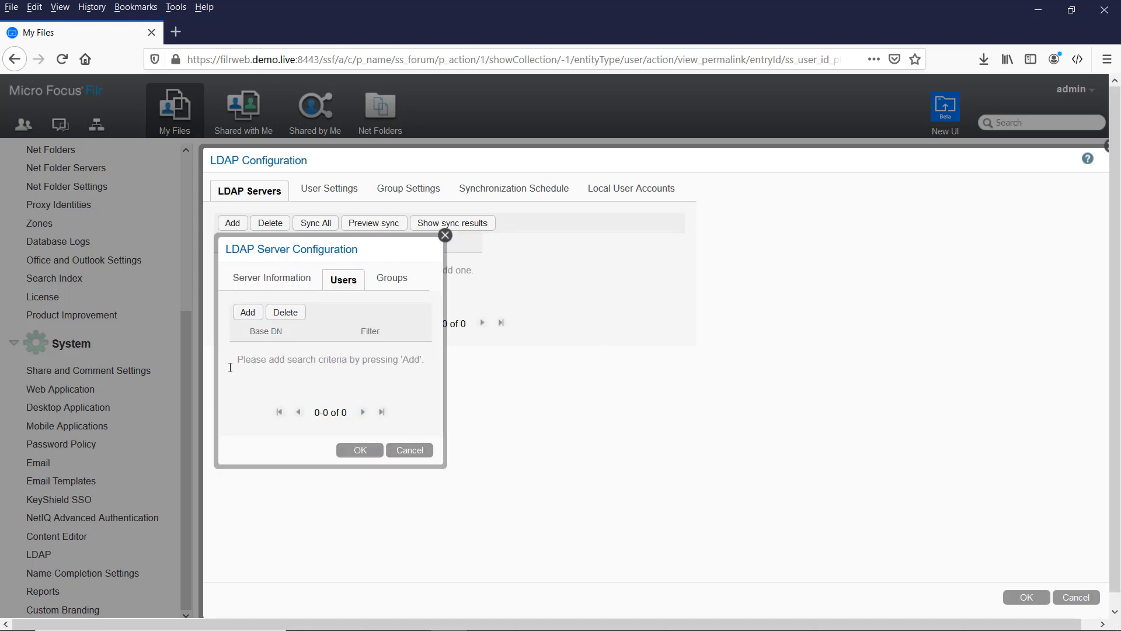
{"action": "left_click", "coordinate": [245, 318]}
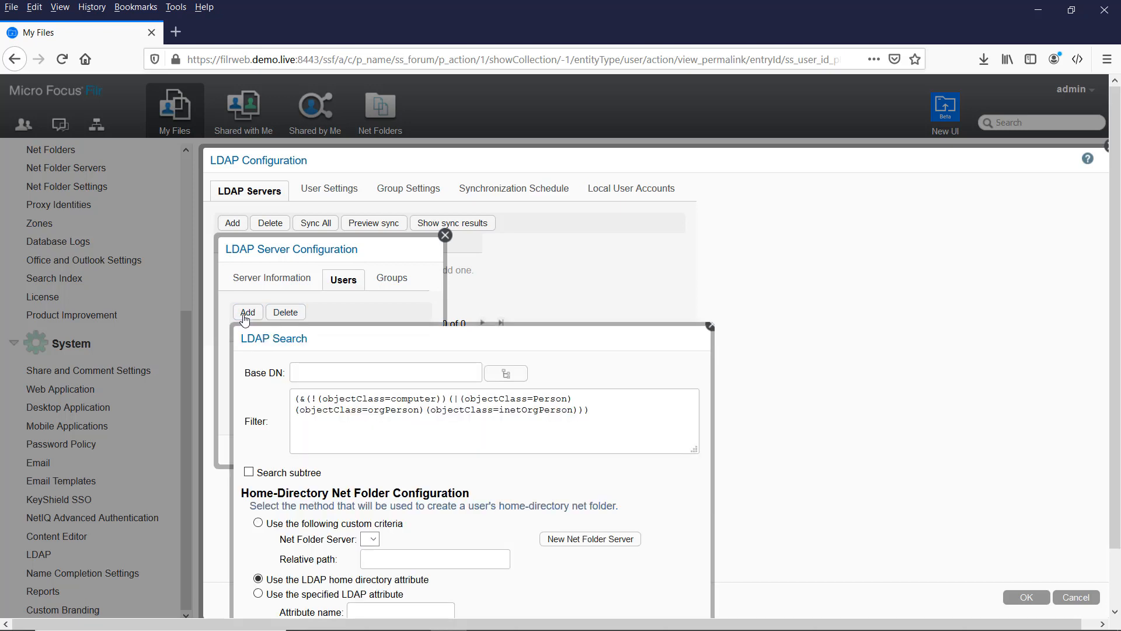
{"action": "left_click", "coordinate": [507, 374]}
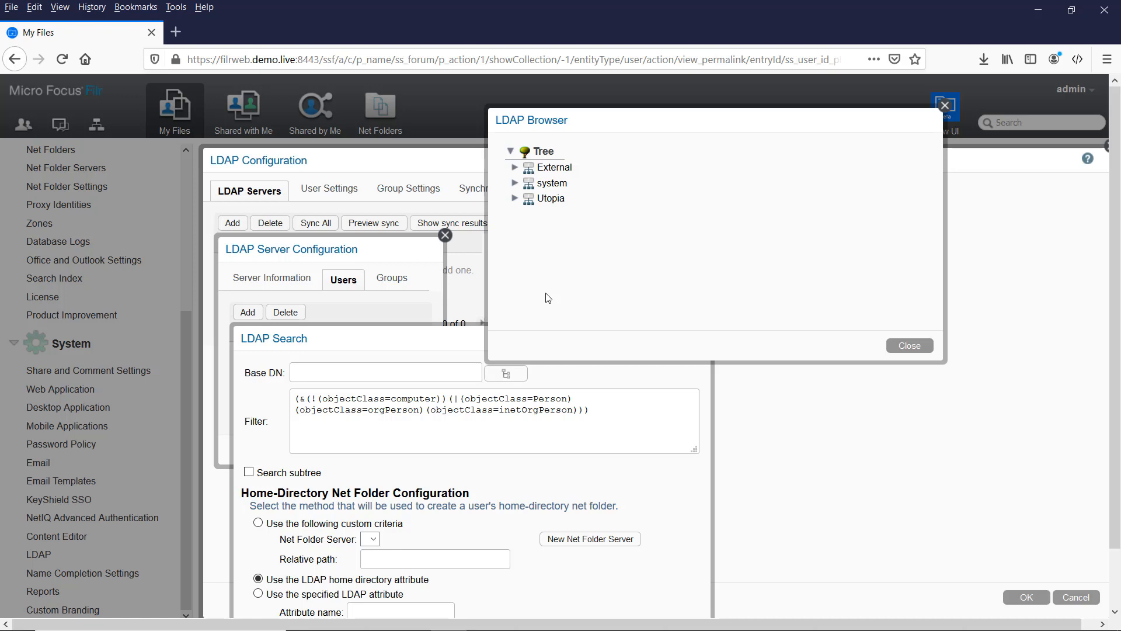
{"action": "left_click", "coordinate": [550, 198]}
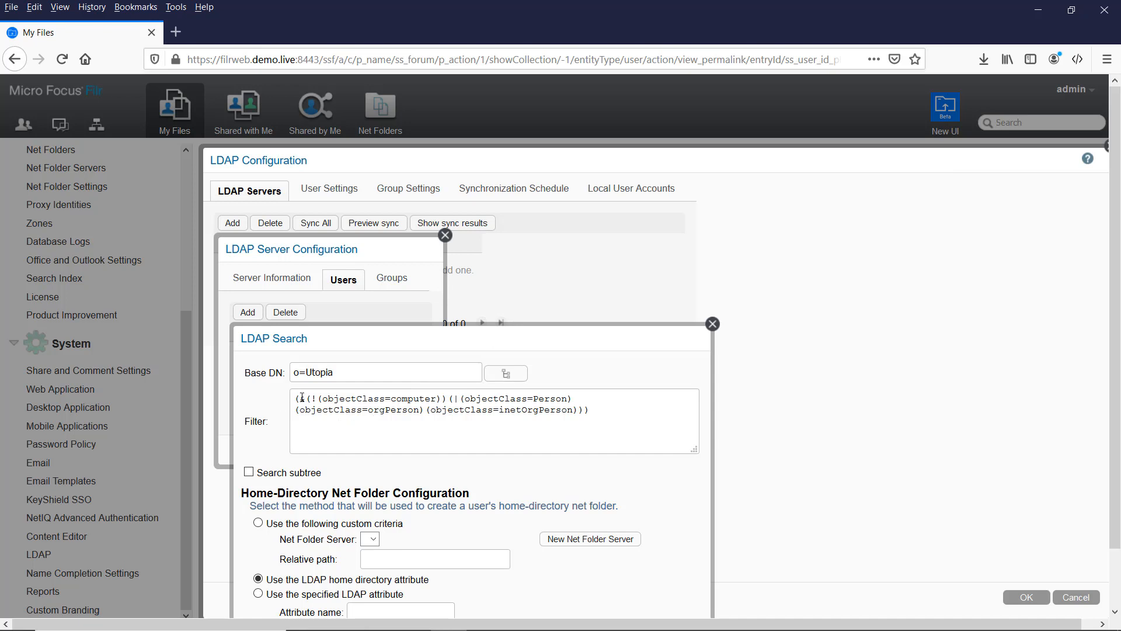
{"action": "left_click_drag", "start_coordinate": [299, 398], "coordinate": [638, 416]}
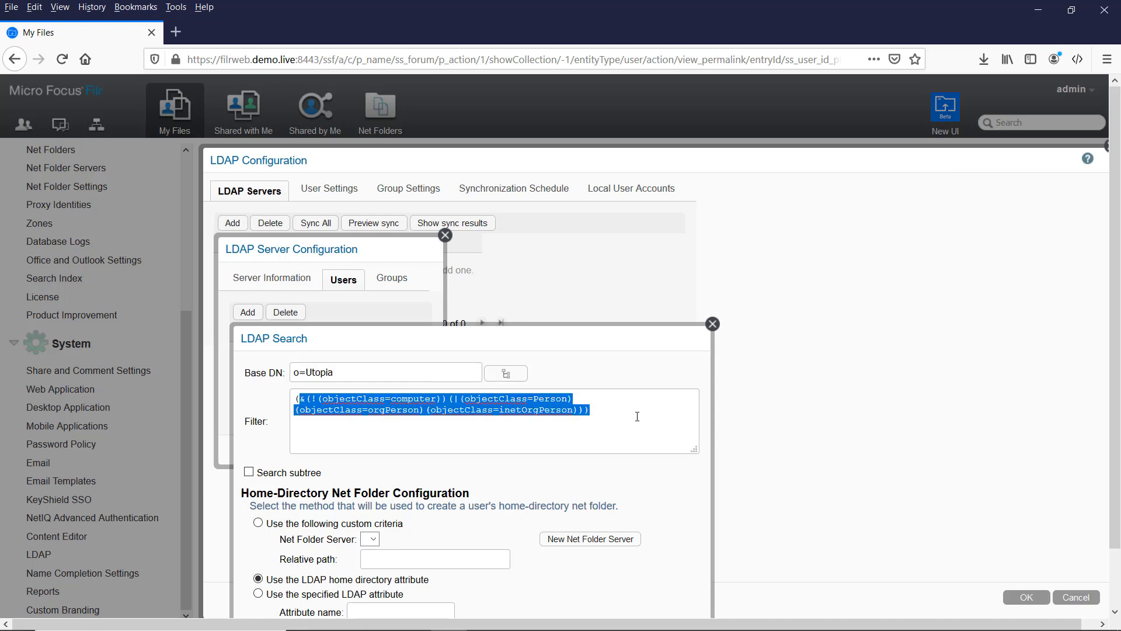
{"action": "left_click", "coordinate": [638, 416]}
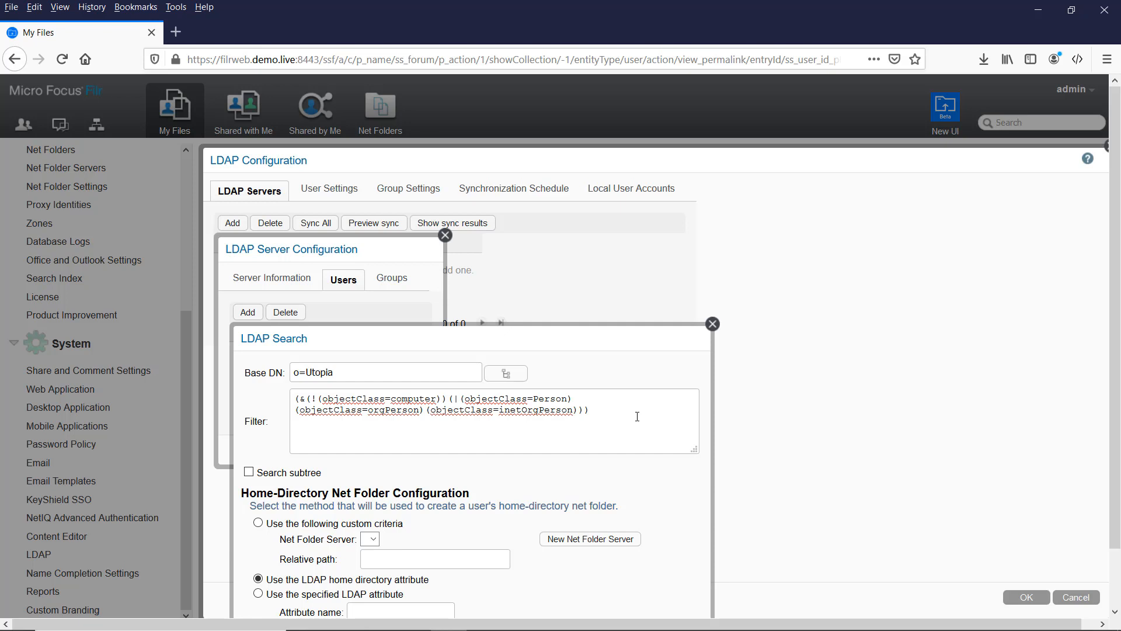
{"action": "left_click", "coordinate": [249, 473]}
{"action": "scroll", "coordinate": [440, 476], "scroll_direction": "down", "scroll_amount": 2}
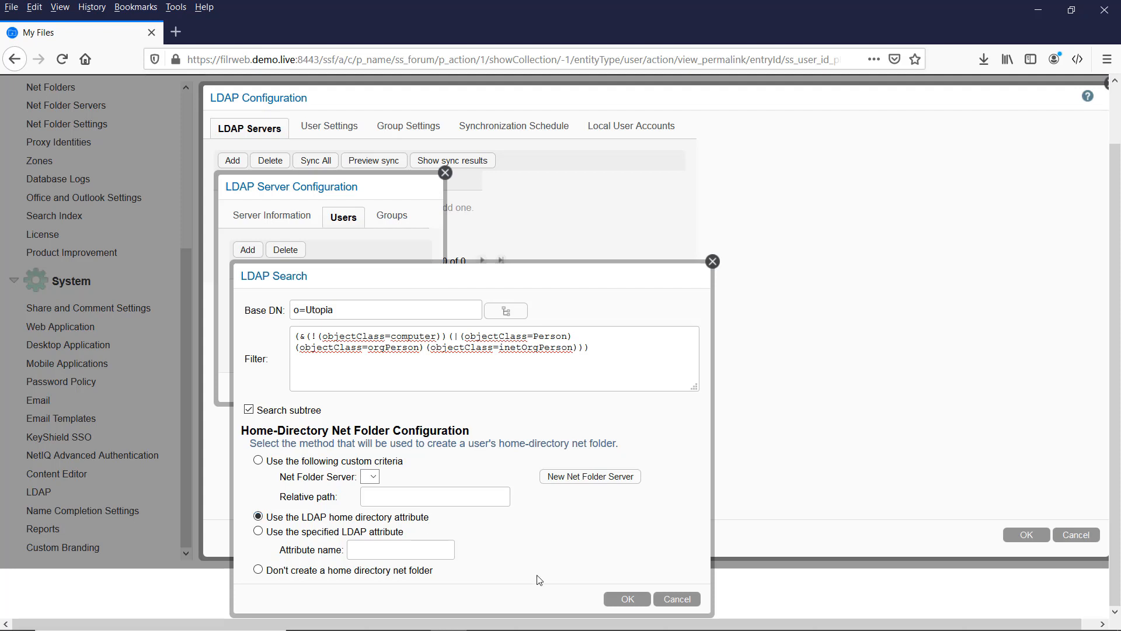
{"action": "left_click", "coordinate": [629, 601]}
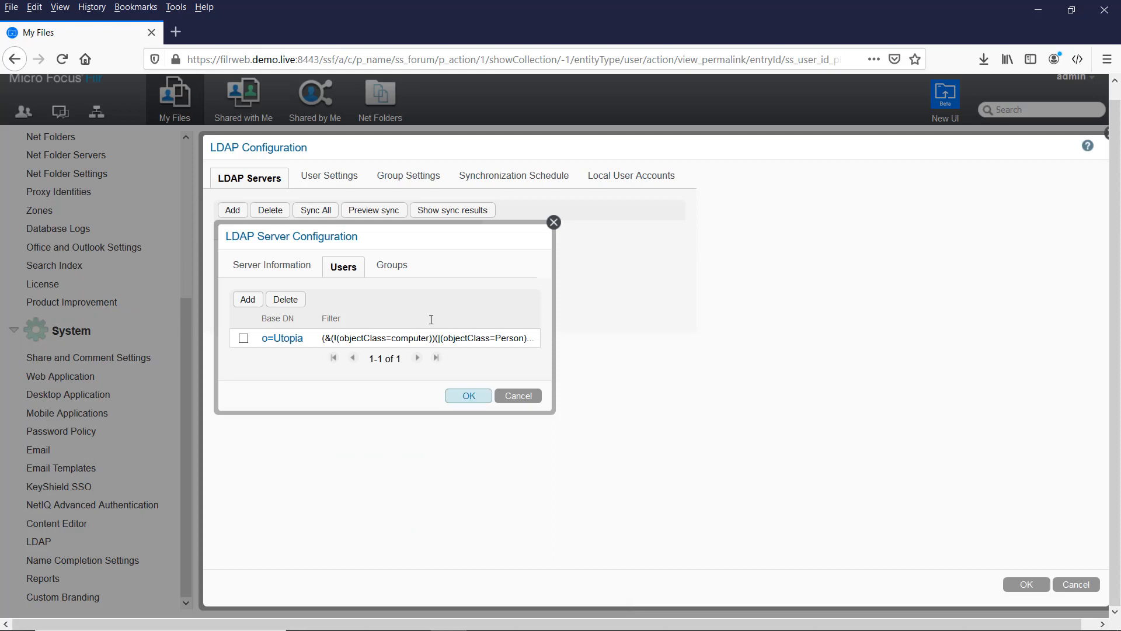
Step: Add a group search on o=Utopia including subtree, then save the LDAP server configuration
{"action": "left_click", "coordinate": [394, 269]}
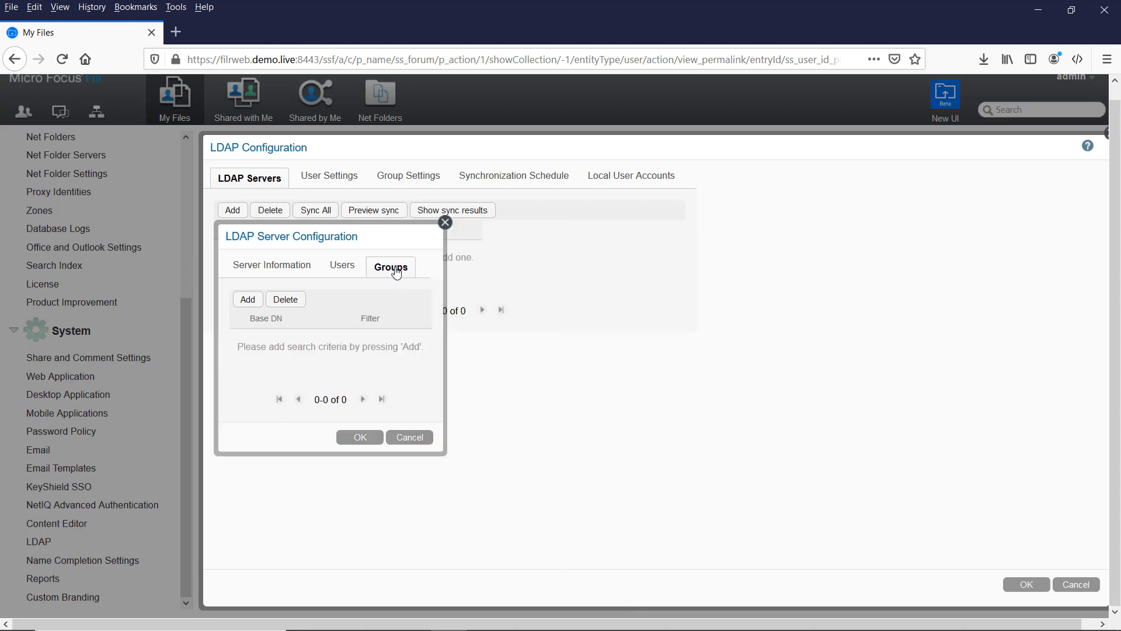
{"action": "left_click", "coordinate": [248, 300]}
{"action": "left_click", "coordinate": [506, 361]}
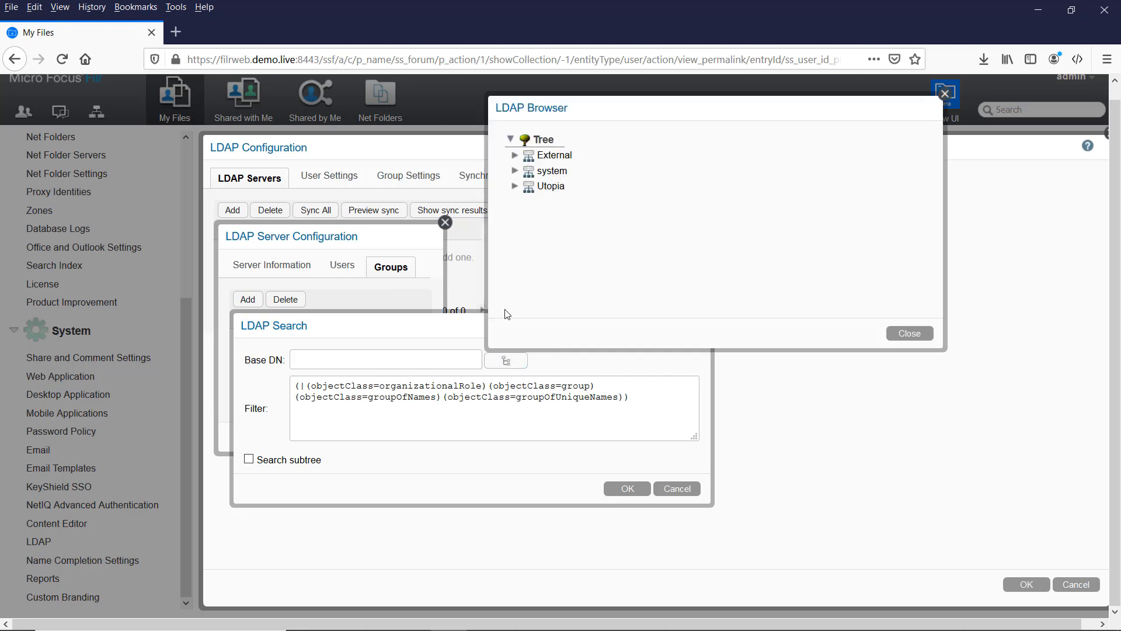
{"action": "left_click", "coordinate": [552, 186]}
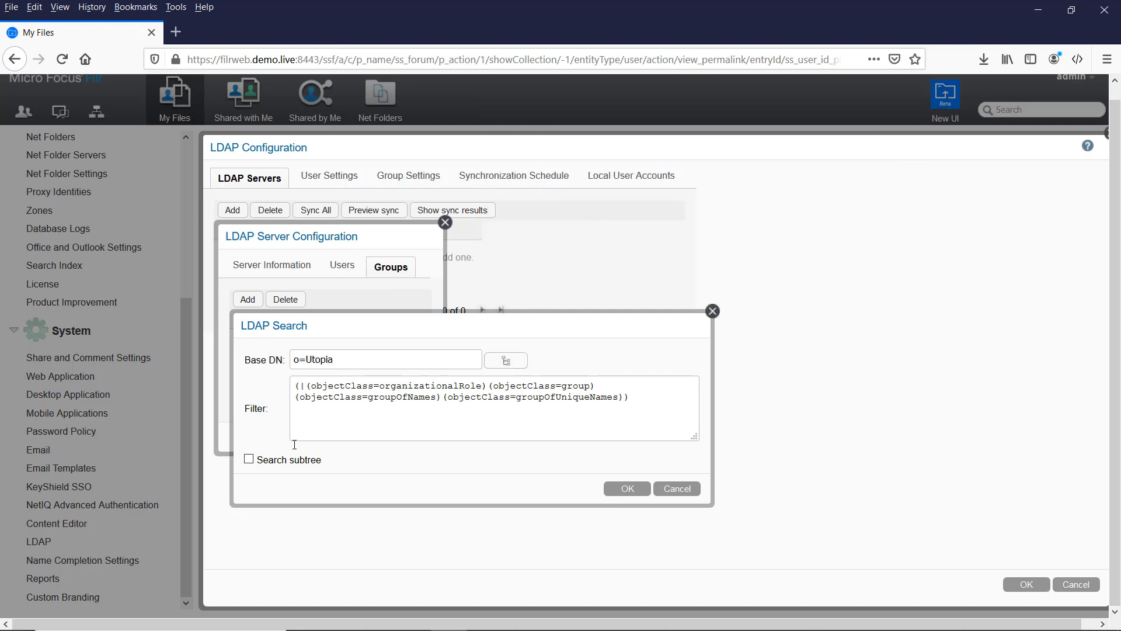
{"action": "left_click", "coordinate": [249, 459]}
{"action": "left_click", "coordinate": [626, 490]}
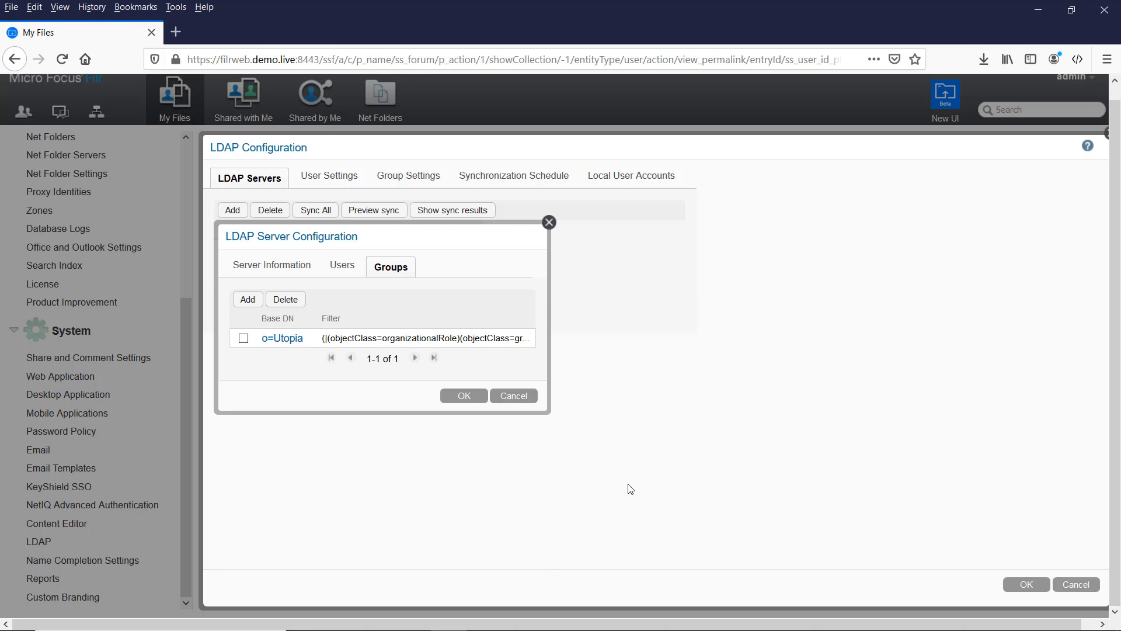
{"action": "left_click", "coordinate": [465, 397]}
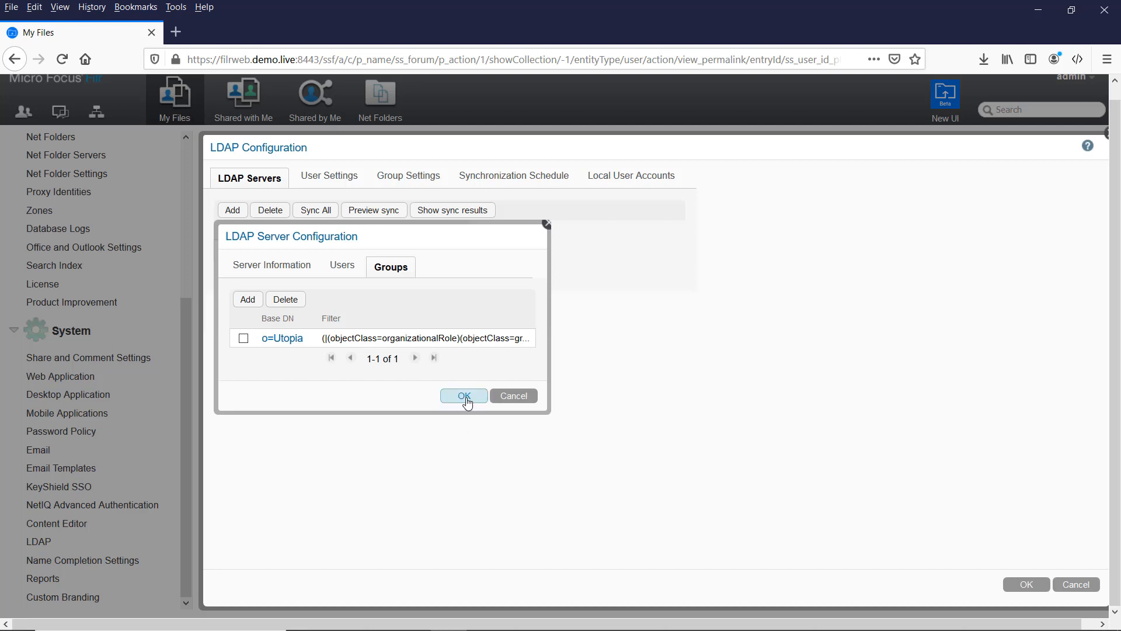
Step: Delete accounts of users removed from LDAP, including their workspaces and content
{"action": "left_click", "coordinate": [325, 179]}
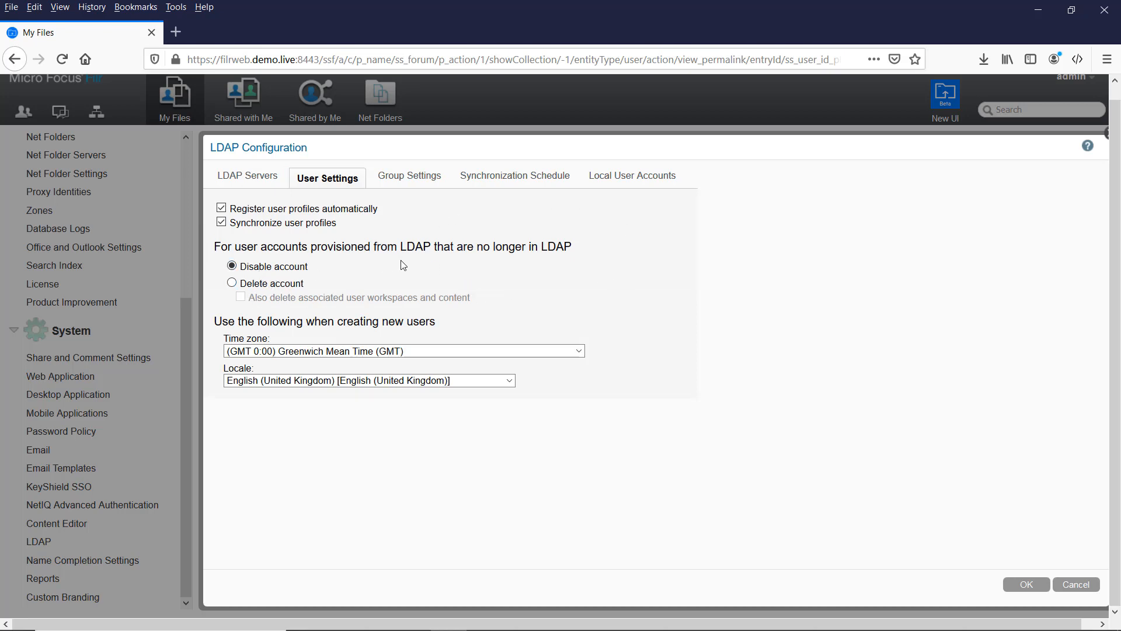
{"action": "left_click", "coordinate": [232, 283]}
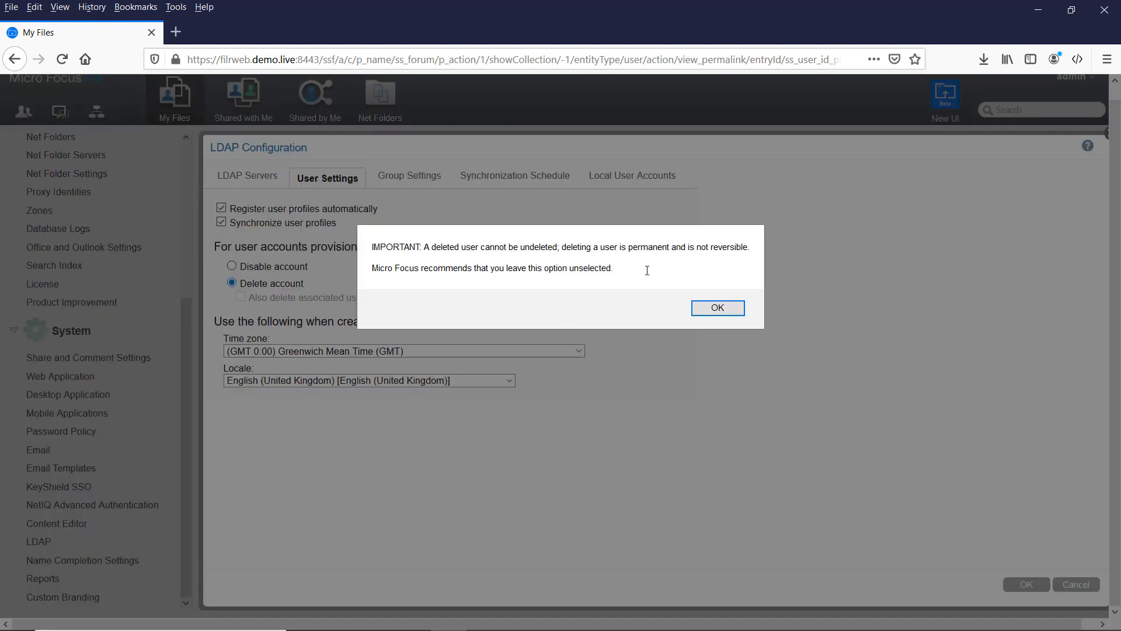
{"action": "left_click", "coordinate": [716, 310]}
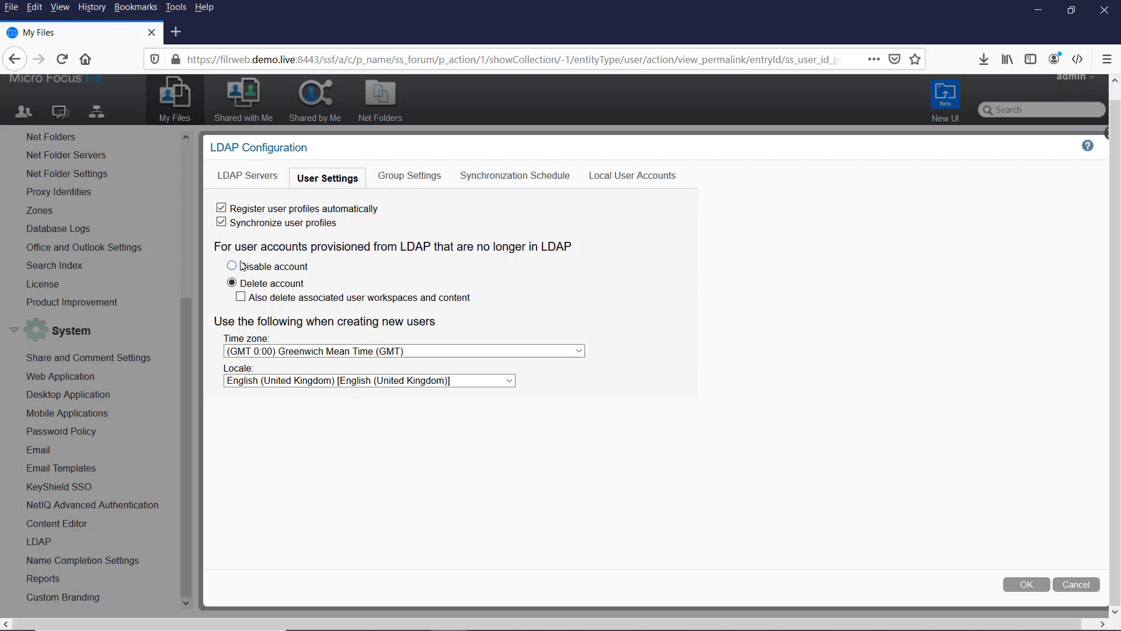
{"action": "left_click", "coordinate": [240, 297]}
Step: Default new users to the London time zone and delete groups removed from LDAP
{"action": "left_click", "coordinate": [284, 357]}
{"action": "scroll", "coordinate": [451, 483], "scroll_direction": "down", "scroll_amount": 3}
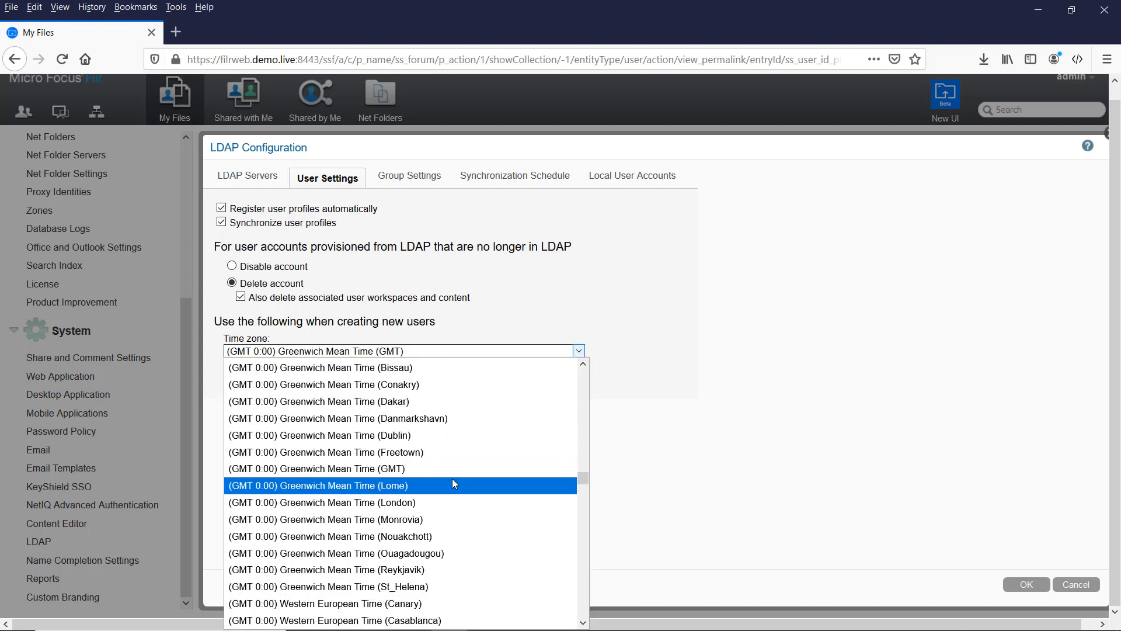
{"action": "left_click", "coordinate": [403, 499]}
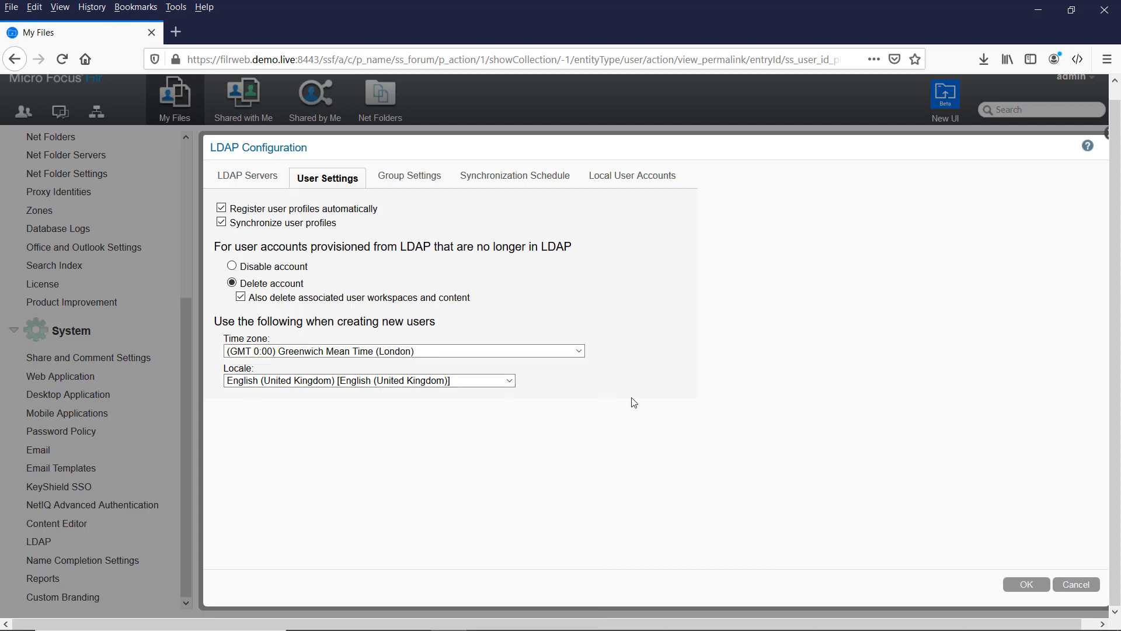
{"action": "left_click", "coordinate": [410, 188]}
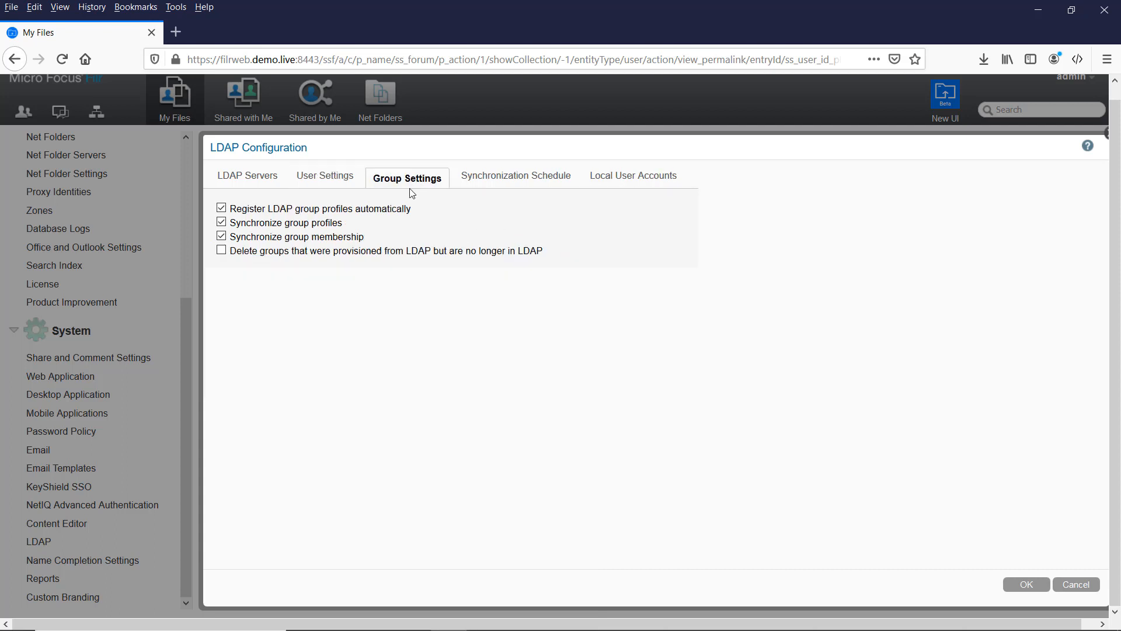
{"action": "left_click", "coordinate": [222, 250]}
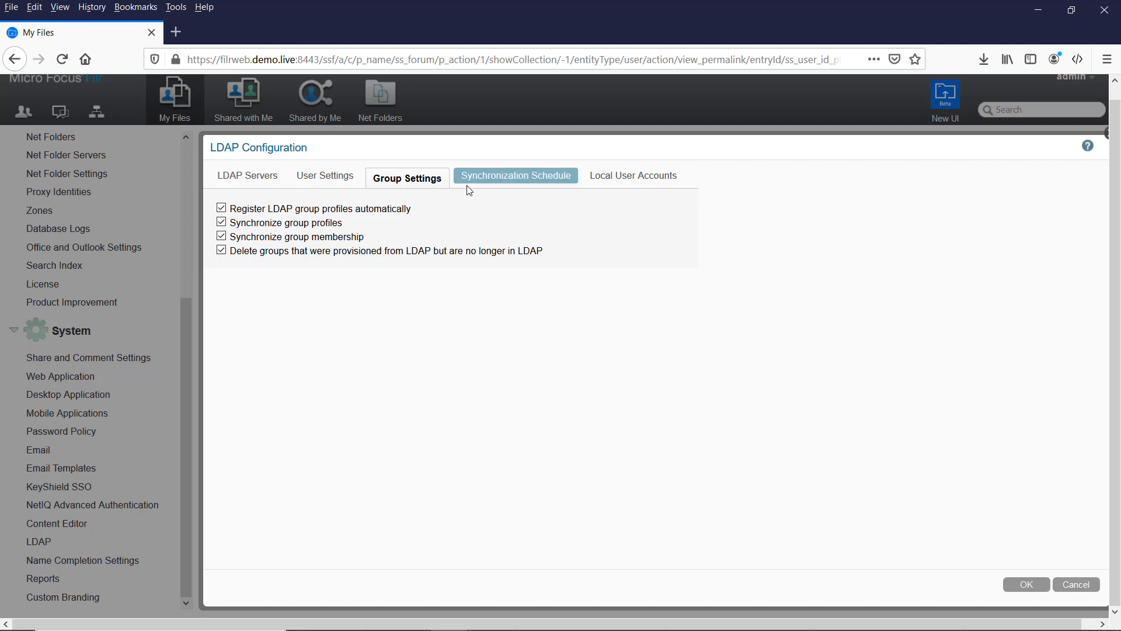
Step: Schedule LDAP sync at hour 6 repeating every 6 hours, then view Local User Accounts settings
{"action": "left_click", "coordinate": [495, 182]}
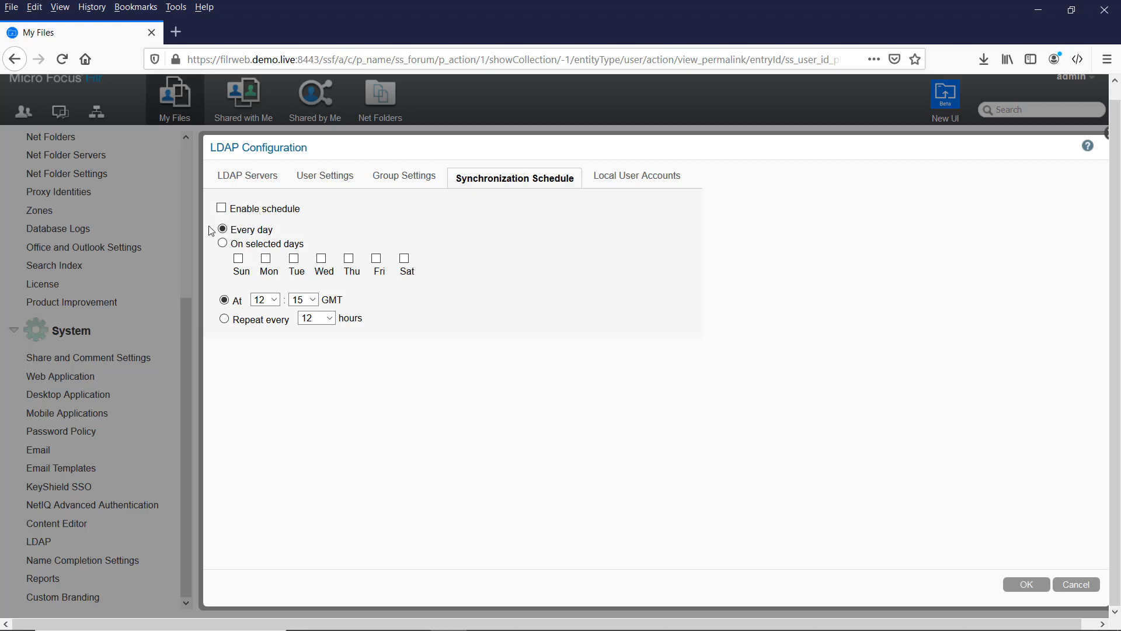
{"action": "left_click", "coordinate": [222, 209]}
{"action": "left_click", "coordinate": [274, 301]}
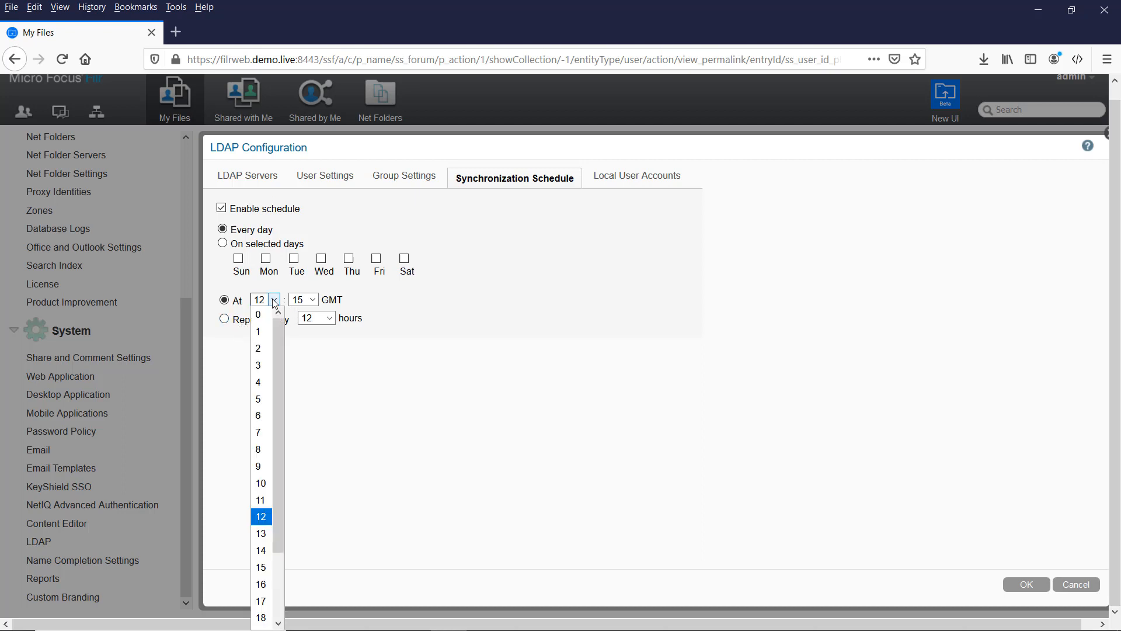
{"action": "left_click", "coordinate": [270, 424]}
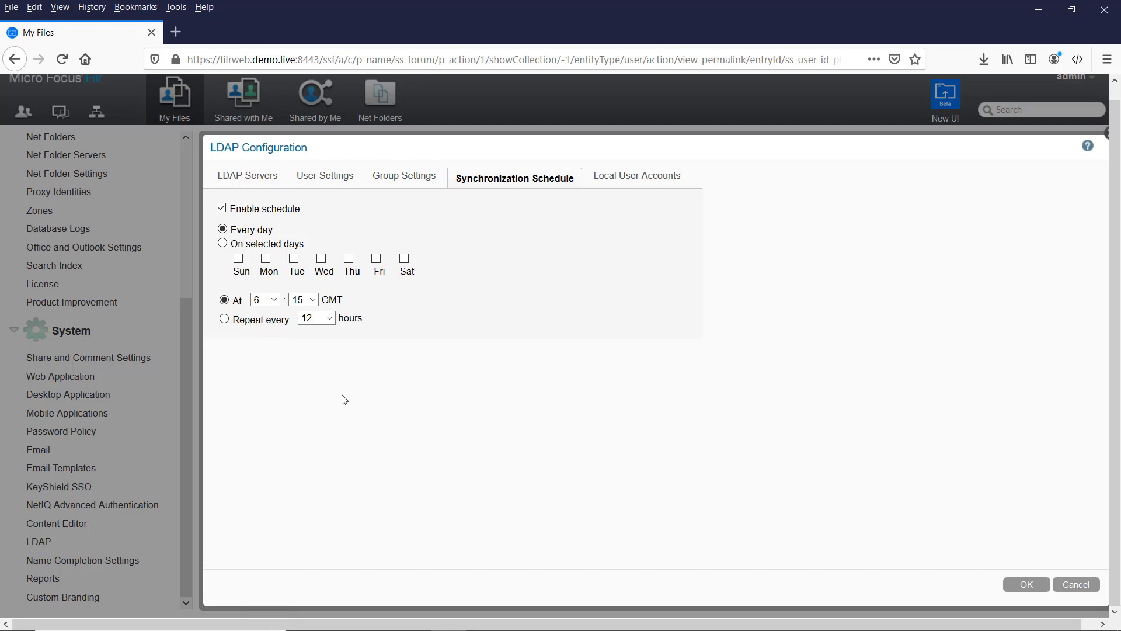
{"action": "left_click", "coordinate": [225, 319]}
{"action": "left_click", "coordinate": [323, 320]}
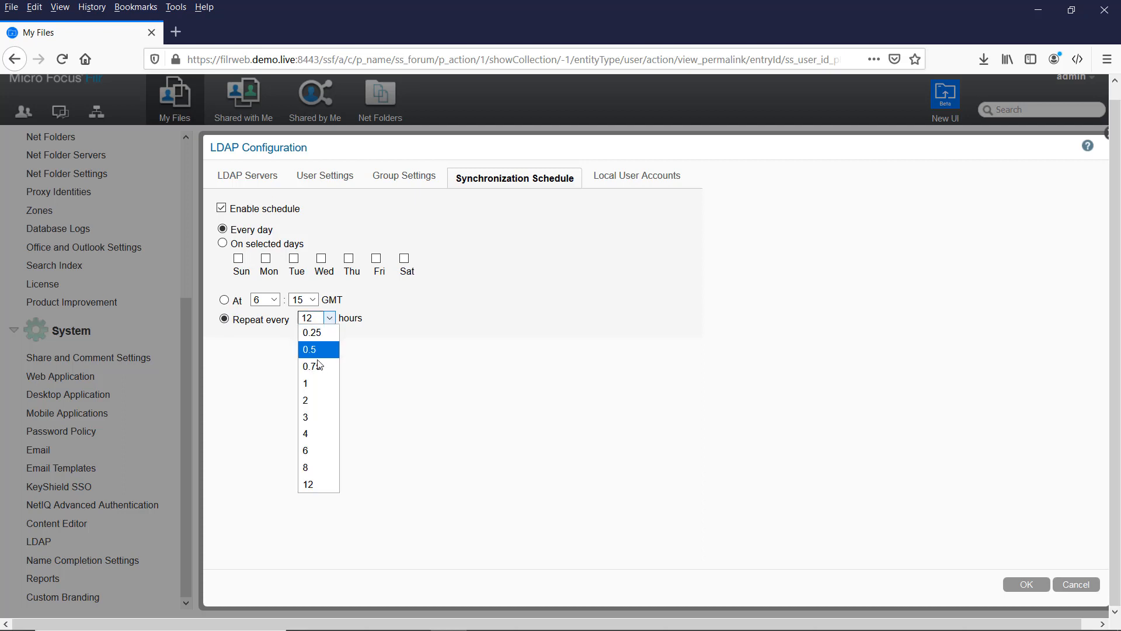
{"action": "left_click", "coordinate": [309, 451]}
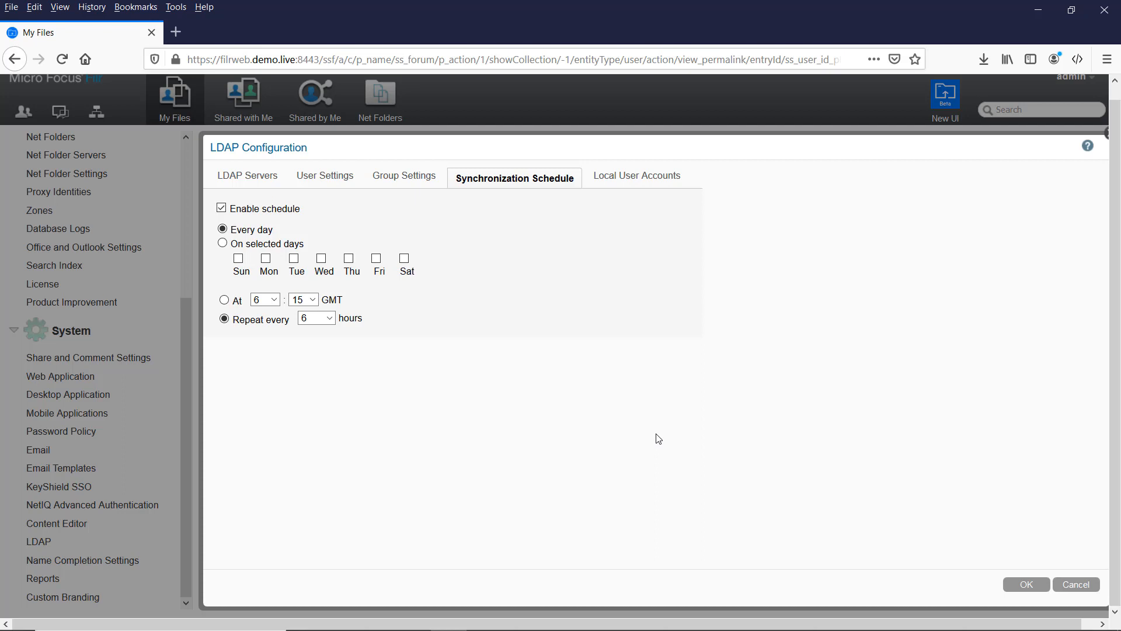
{"action": "left_click", "coordinate": [654, 185]}
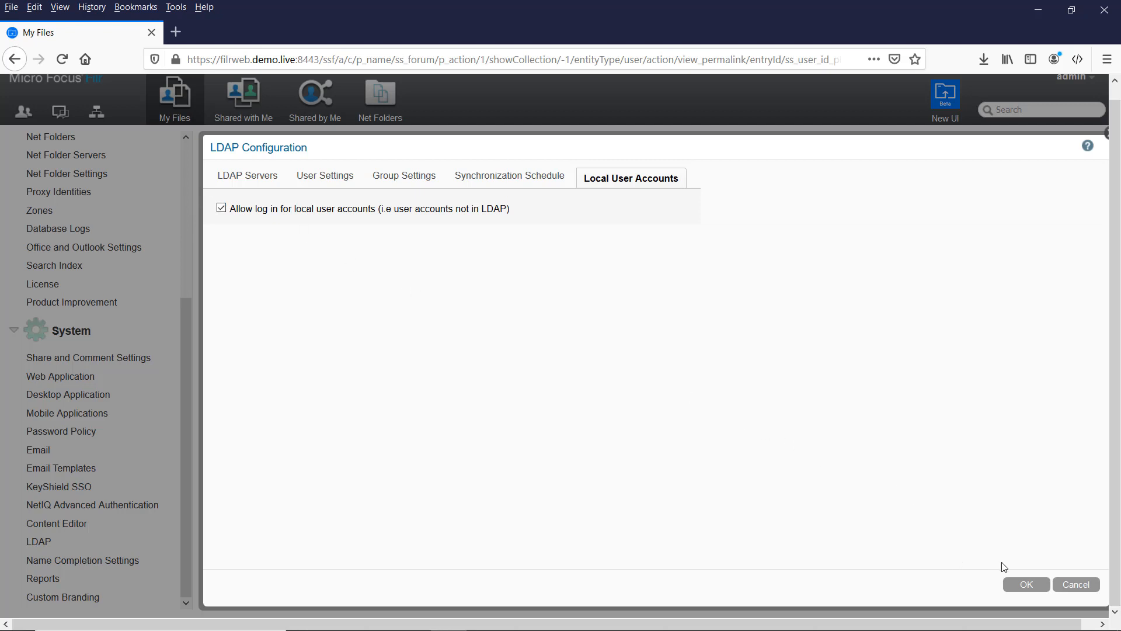
Step: Save the LDAP configuration and run Sync All, which adds 63 users and 3 groups
{"action": "left_click", "coordinate": [1027, 585]}
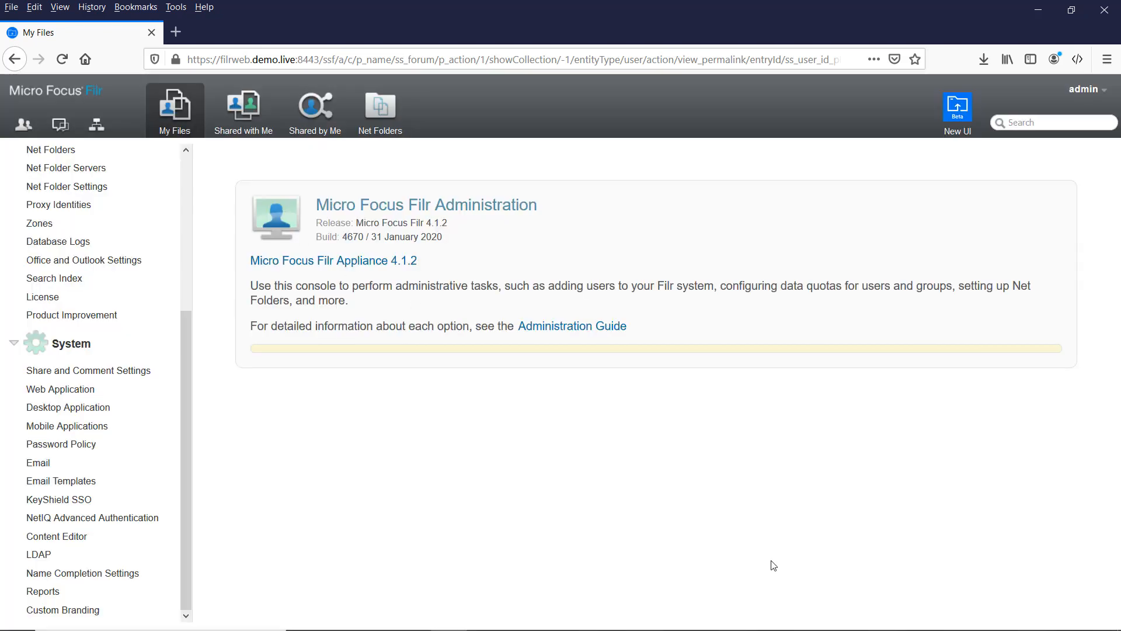
{"action": "left_click", "coordinate": [37, 554]}
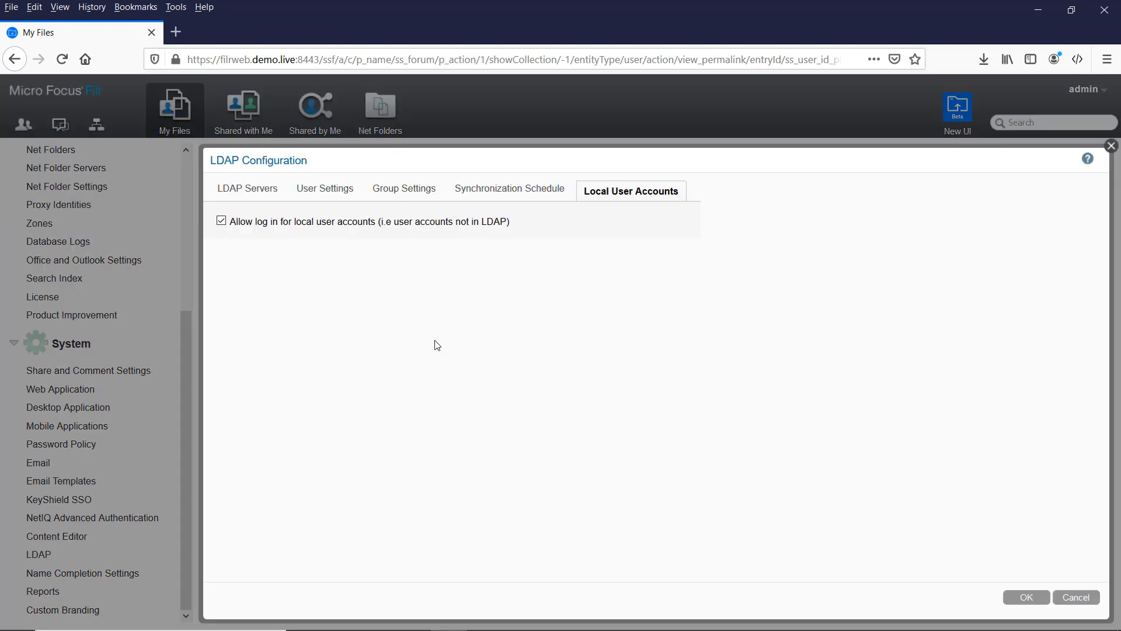
{"action": "left_click", "coordinate": [275, 194]}
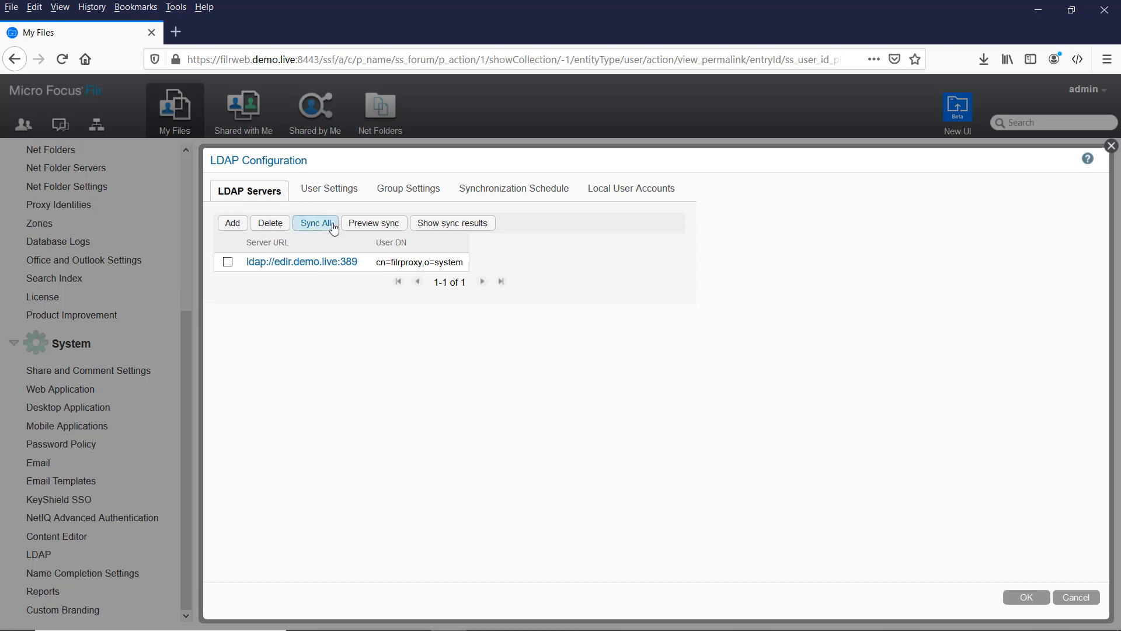
{"action": "left_click", "coordinate": [313, 230]}
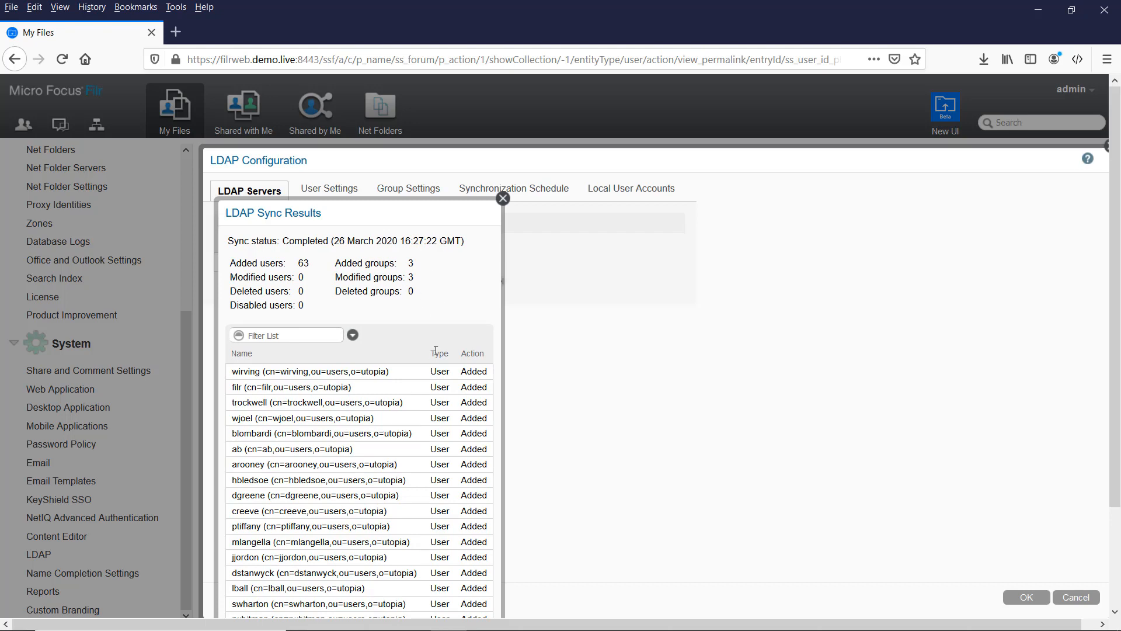
{"action": "scroll", "coordinate": [758, 470], "scroll_direction": "down", "scroll_amount": 2}
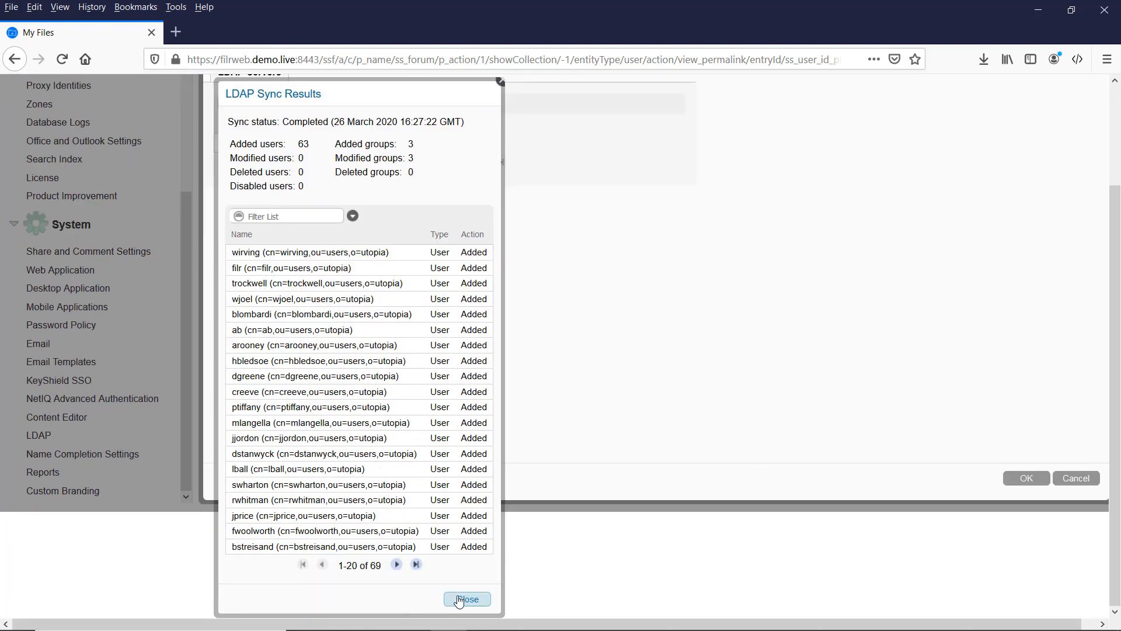
{"action": "left_click", "coordinate": [459, 599]}
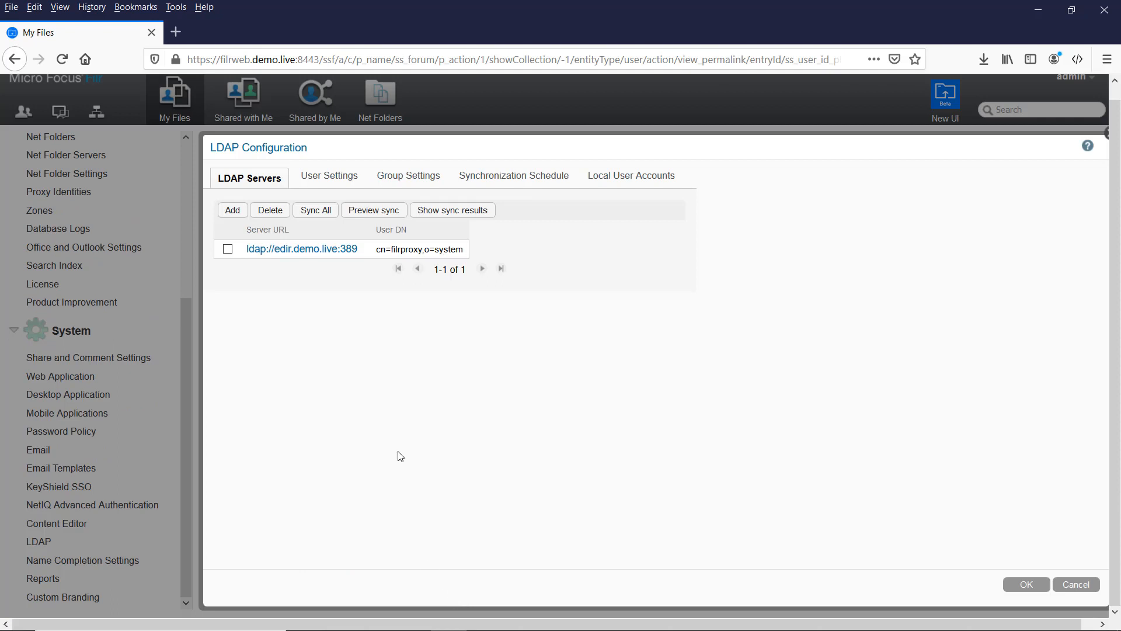
{"action": "left_click", "coordinate": [1027, 584]}
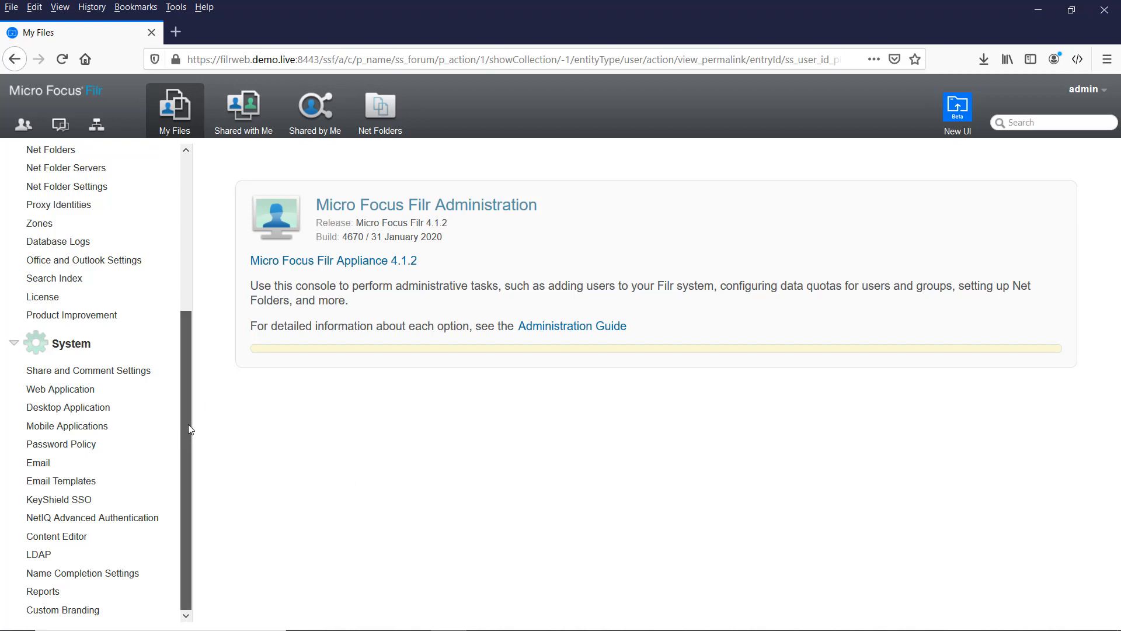
{"action": "left_click_drag", "start_coordinate": [189, 429], "coordinate": [204, 307]}
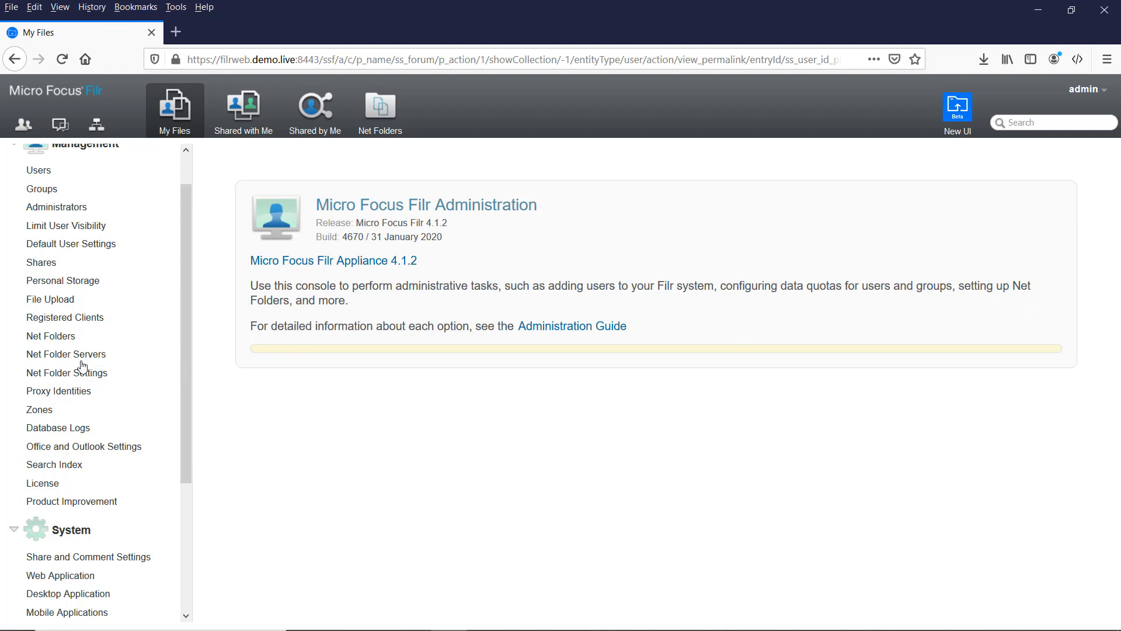
{"action": "left_click", "coordinate": [46, 361]}
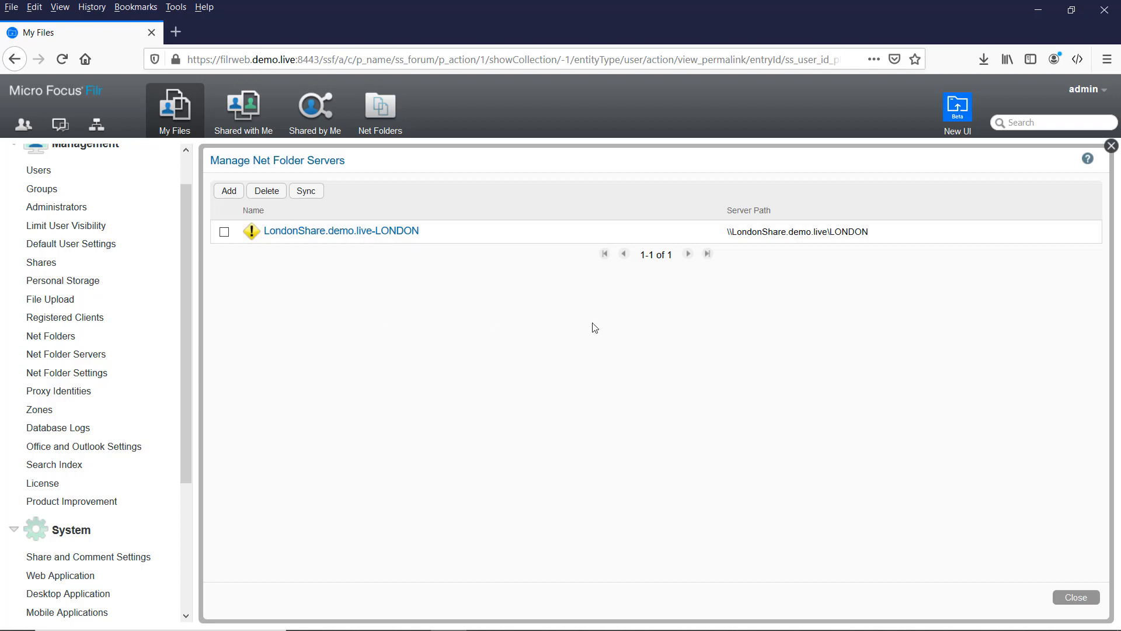
{"action": "left_click", "coordinate": [1076, 598]}
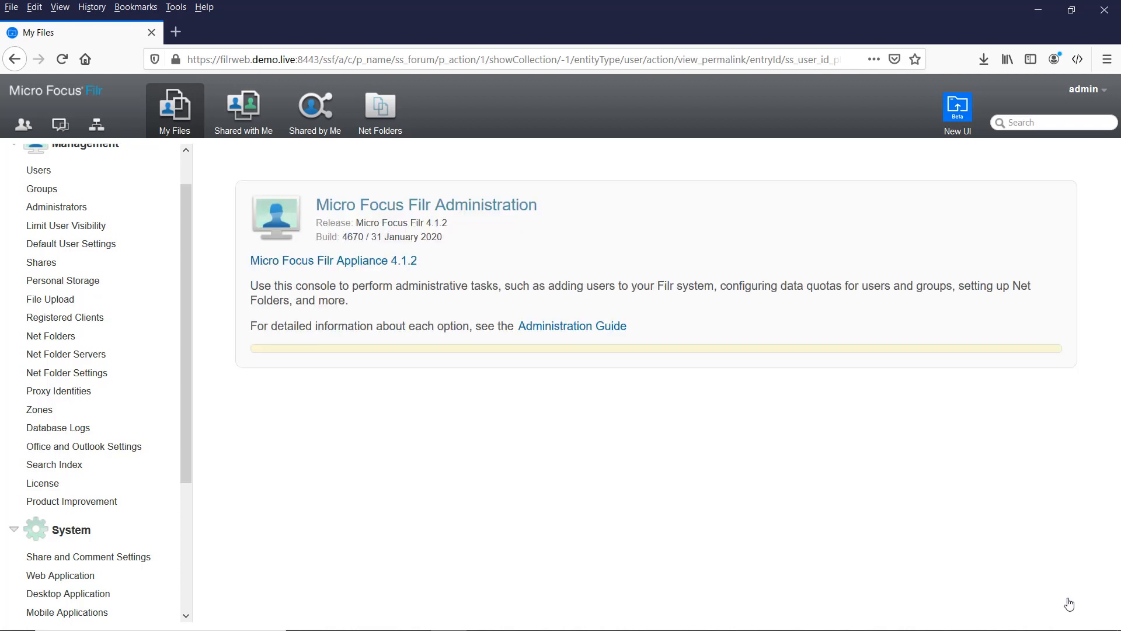
Step: Start a new proxy identity titled 'OES Proxy' using the FilrProxy user under system
{"action": "left_click", "coordinate": [51, 397]}
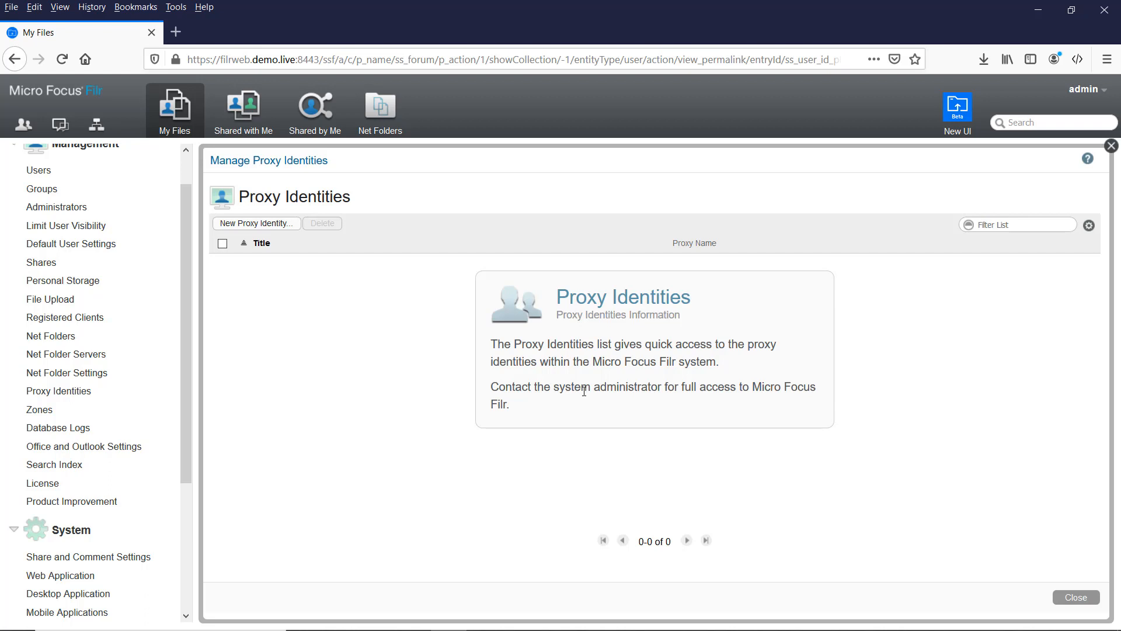
{"action": "left_click", "coordinate": [236, 226]}
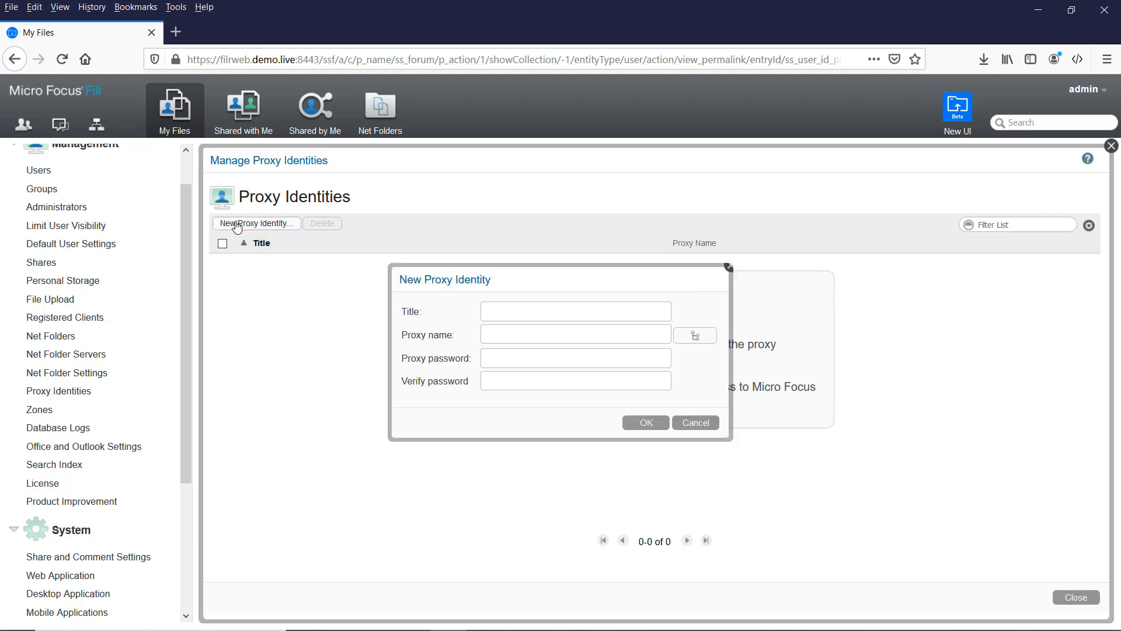
{"action": "left_click", "coordinate": [497, 314]}
{"action": "type", "text": "OES Proxy"}
{"action": "left_click", "coordinate": [695, 335]}
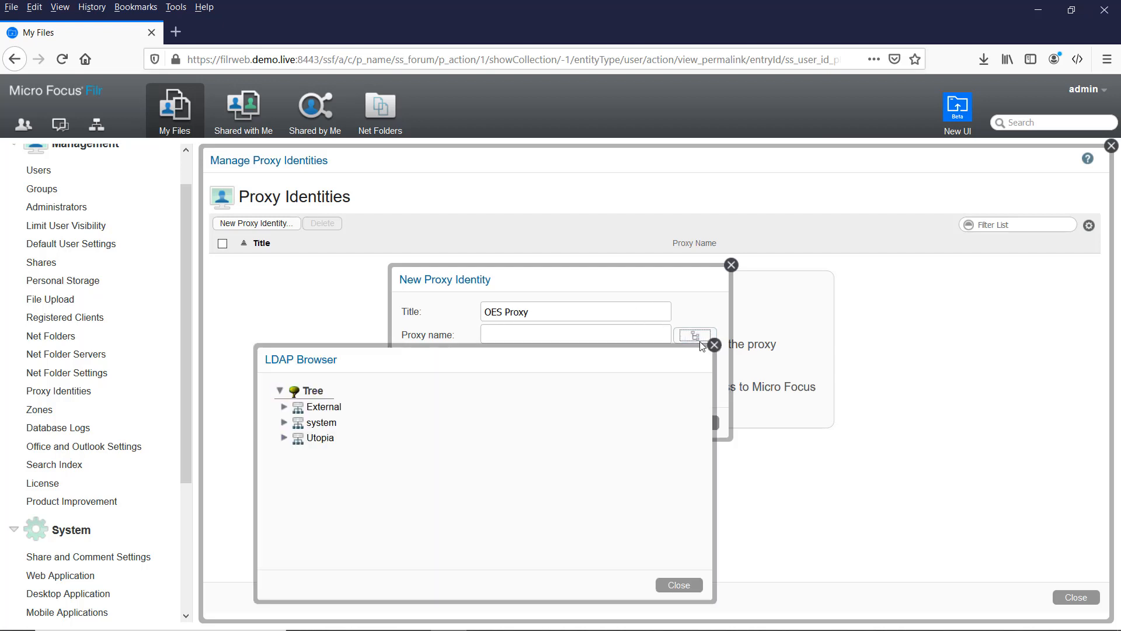
{"action": "double_click", "coordinate": [316, 423]}
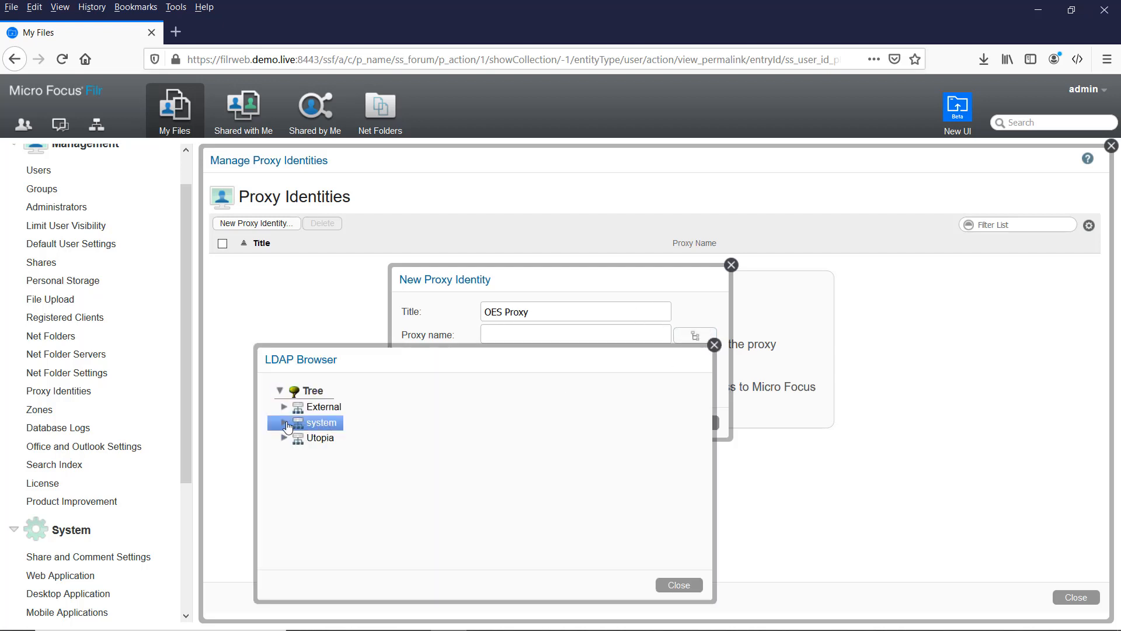
{"action": "double_click", "coordinate": [348, 454]}
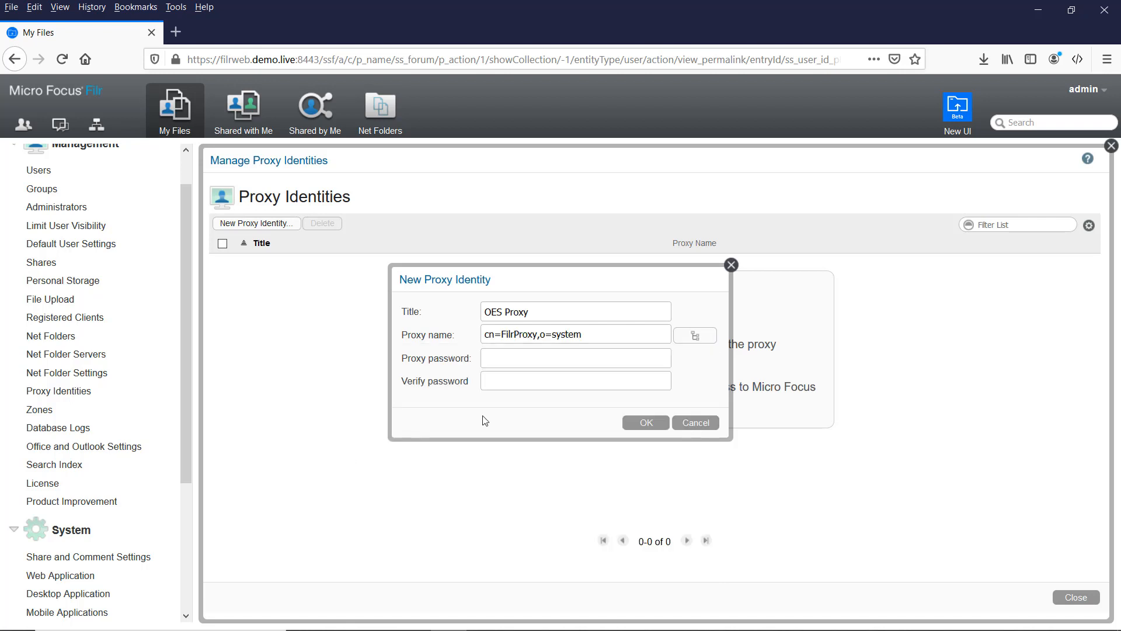
Step: Enter and confirm the proxy password, then save the OES Proxy identity
{"action": "left_click", "coordinate": [524, 361]}
{"action": "type", "text": "••••••"}
{"action": "key", "text": "Tab"}
{"action": "type", "text": "••••••"}
{"action": "left_click", "coordinate": [646, 424]}
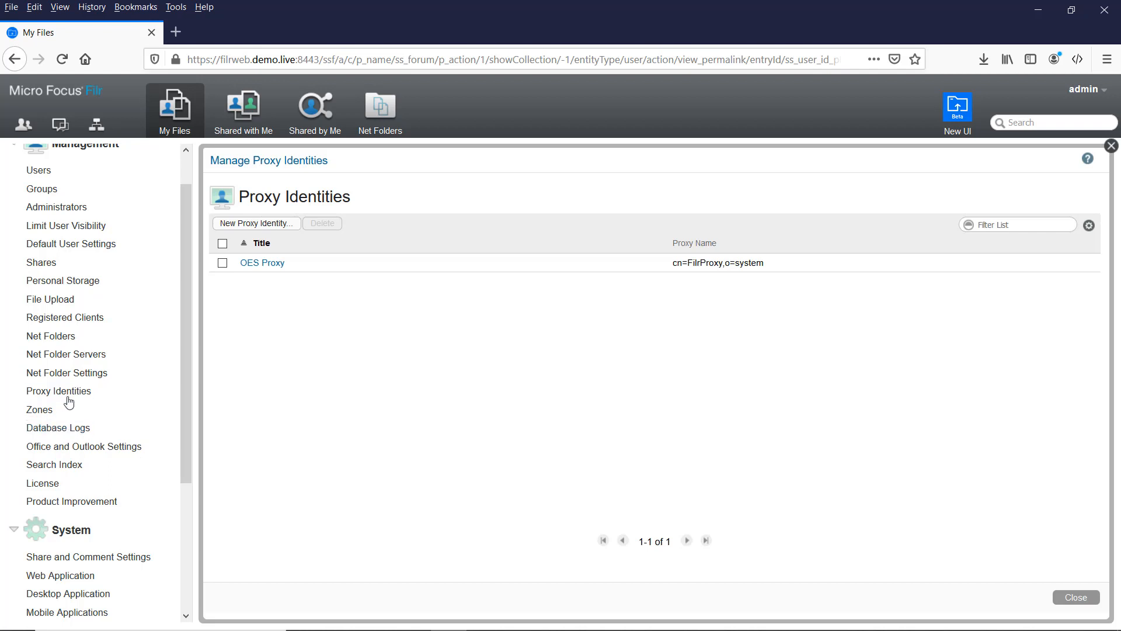
Step: Change the LondonShare.demo.live-LONDON server type to Micro Focus Open Enterprise Server
{"action": "left_click", "coordinate": [60, 354]}
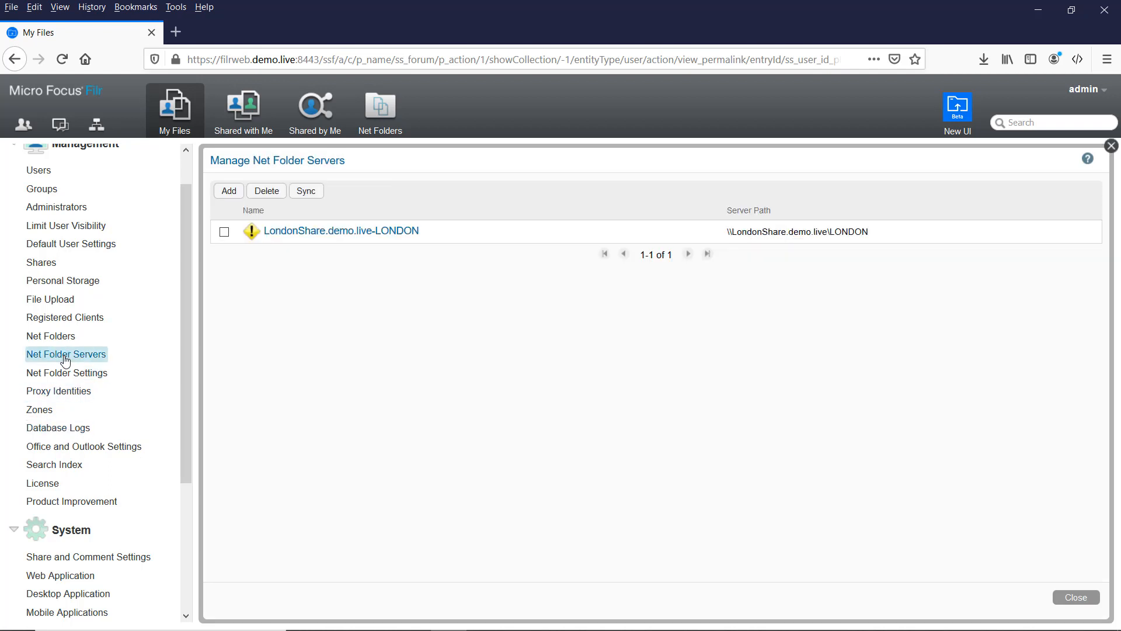
{"action": "left_click", "coordinate": [331, 232]}
{"action": "left_click", "coordinate": [329, 285]}
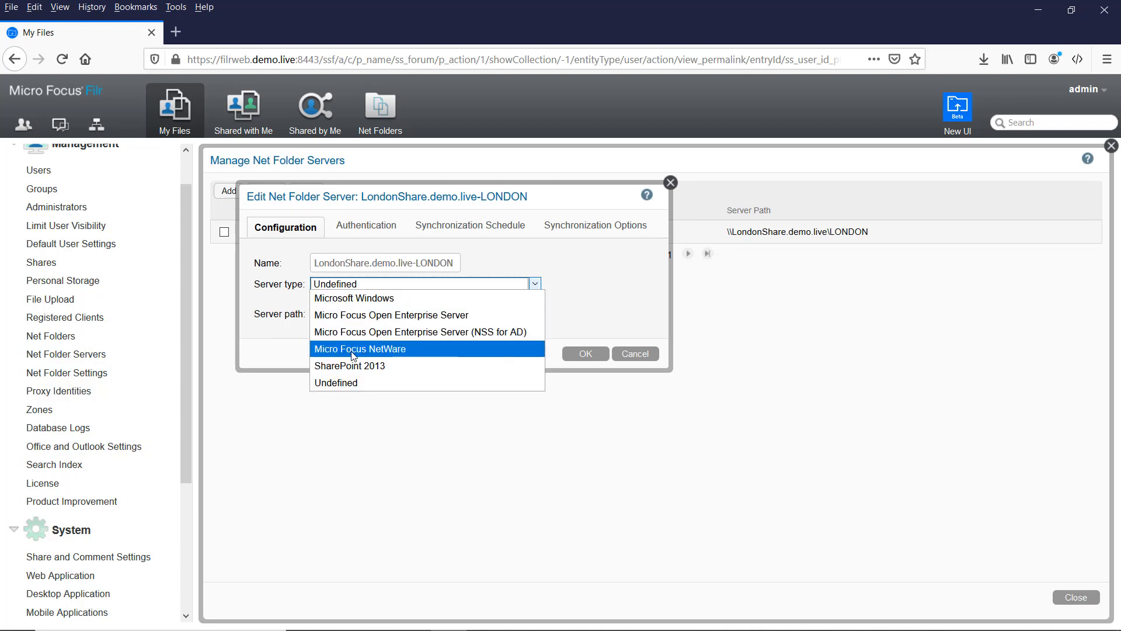
{"action": "left_click", "coordinate": [365, 315]}
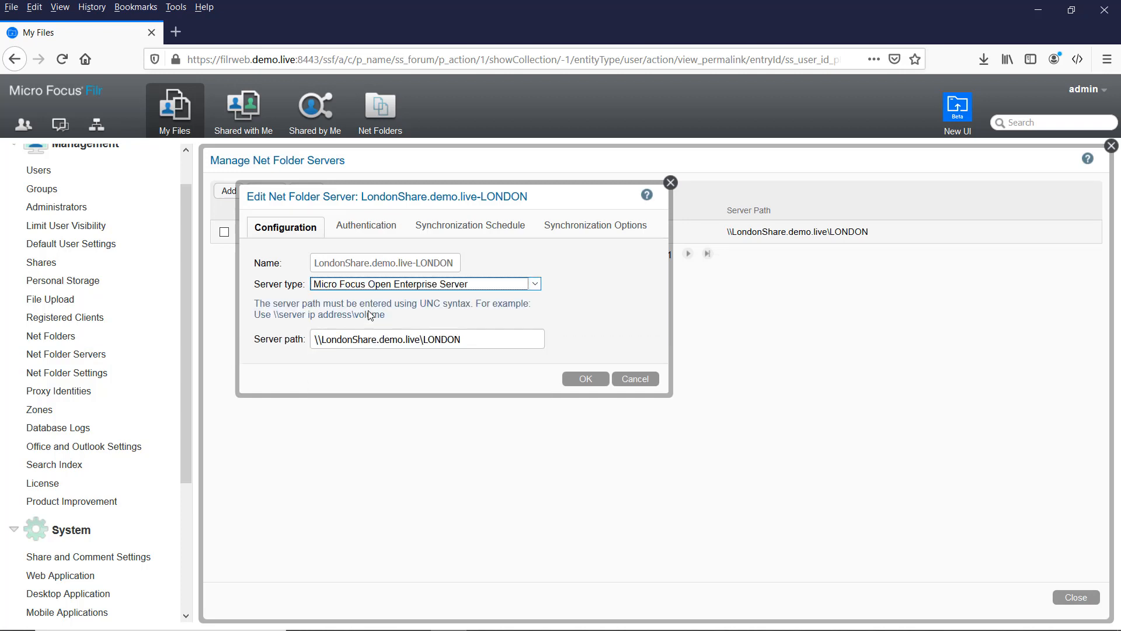
Step: Authenticate LondonShare with the OES Proxy identity and confirm the connection test succeeds
{"action": "left_click", "coordinate": [373, 229]}
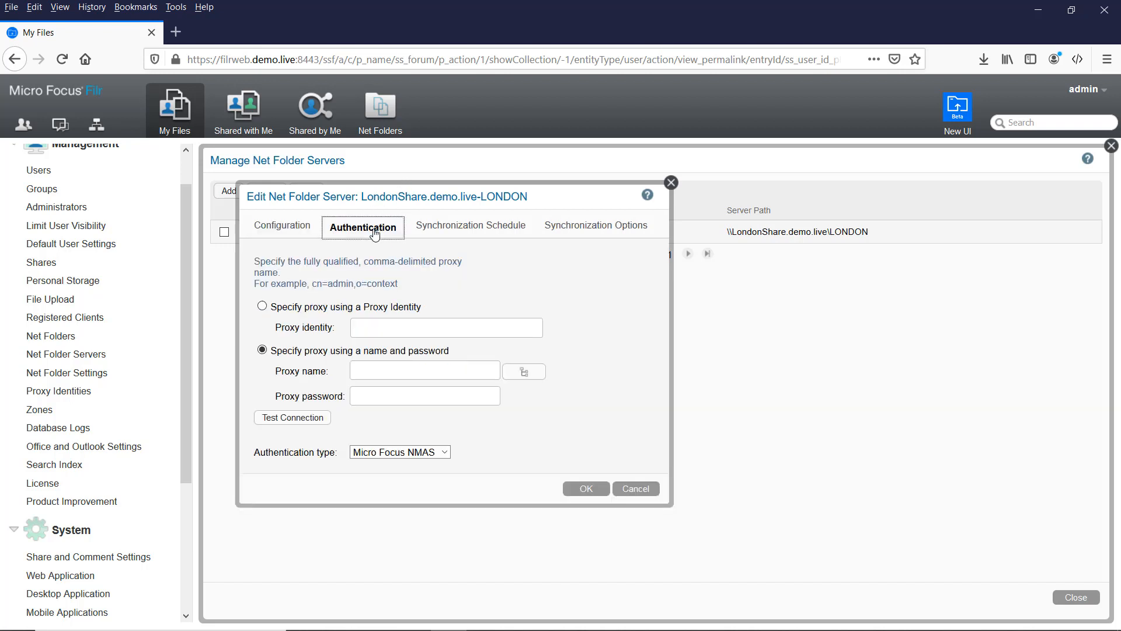
{"action": "left_click", "coordinate": [286, 308]}
{"action": "left_click", "coordinate": [369, 330]}
{"action": "type", "text": "oe"}
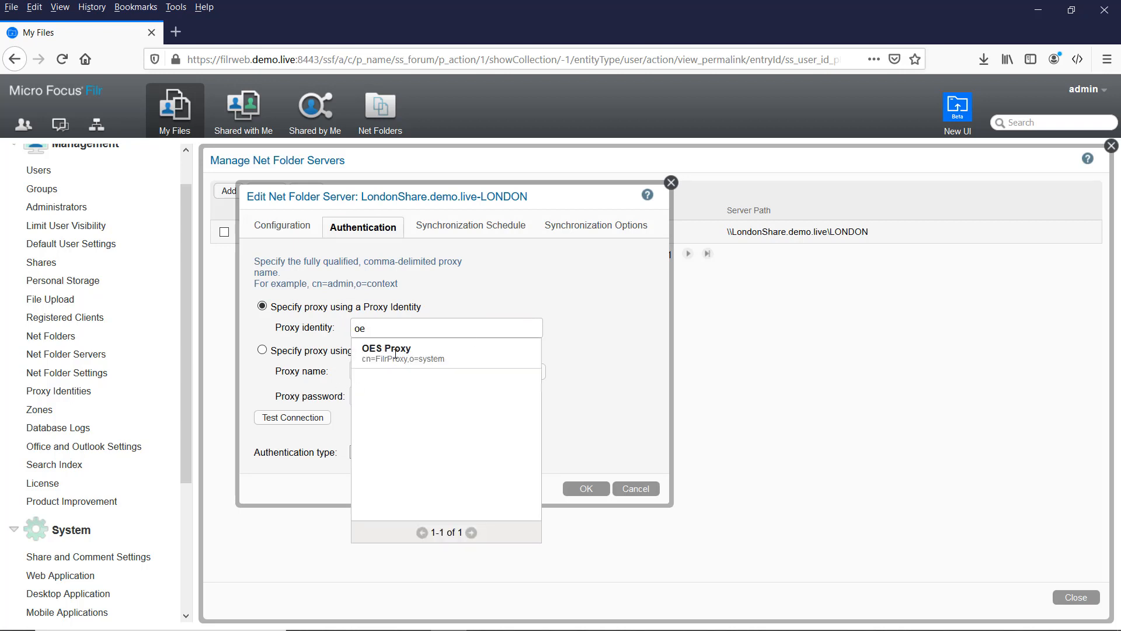
{"action": "left_click", "coordinate": [395, 354]}
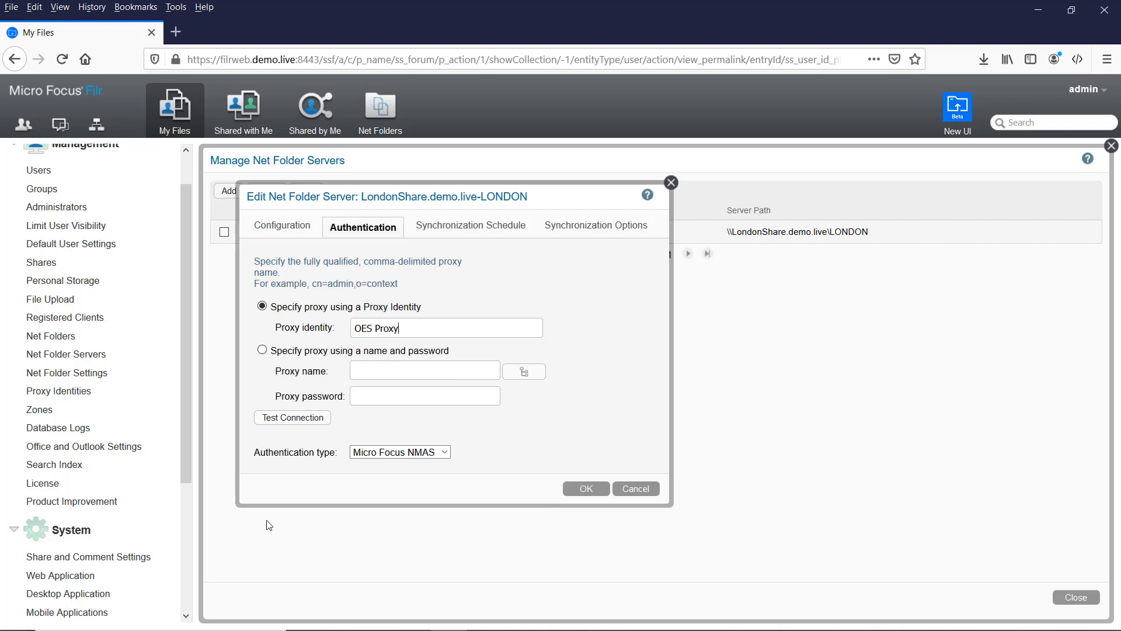
{"action": "left_click", "coordinate": [305, 418]}
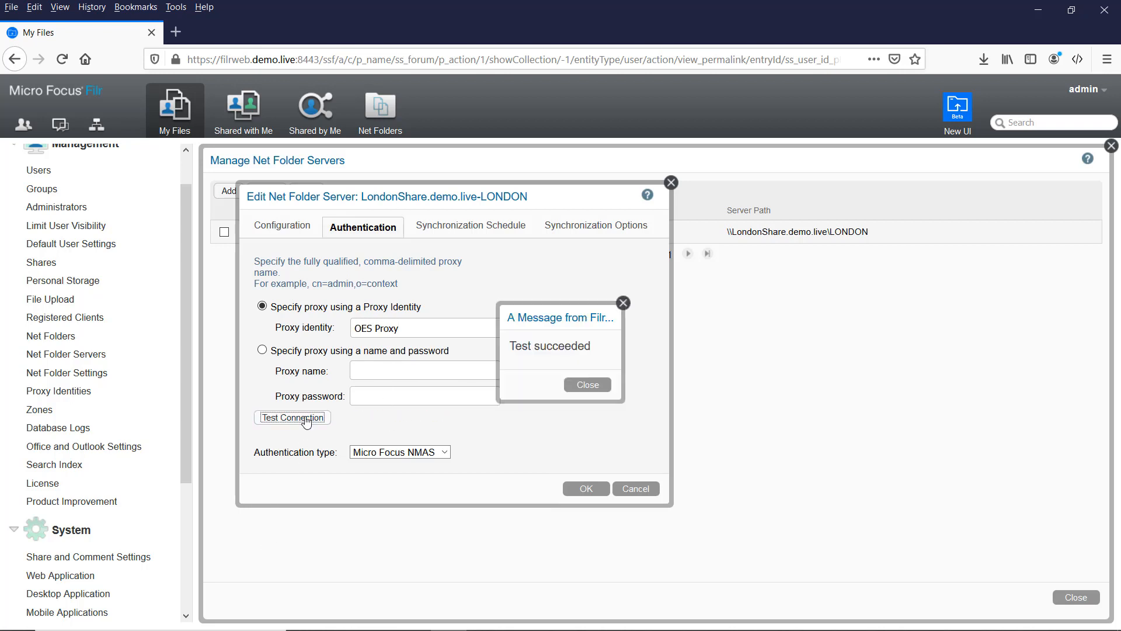
{"action": "left_click", "coordinate": [602, 390]}
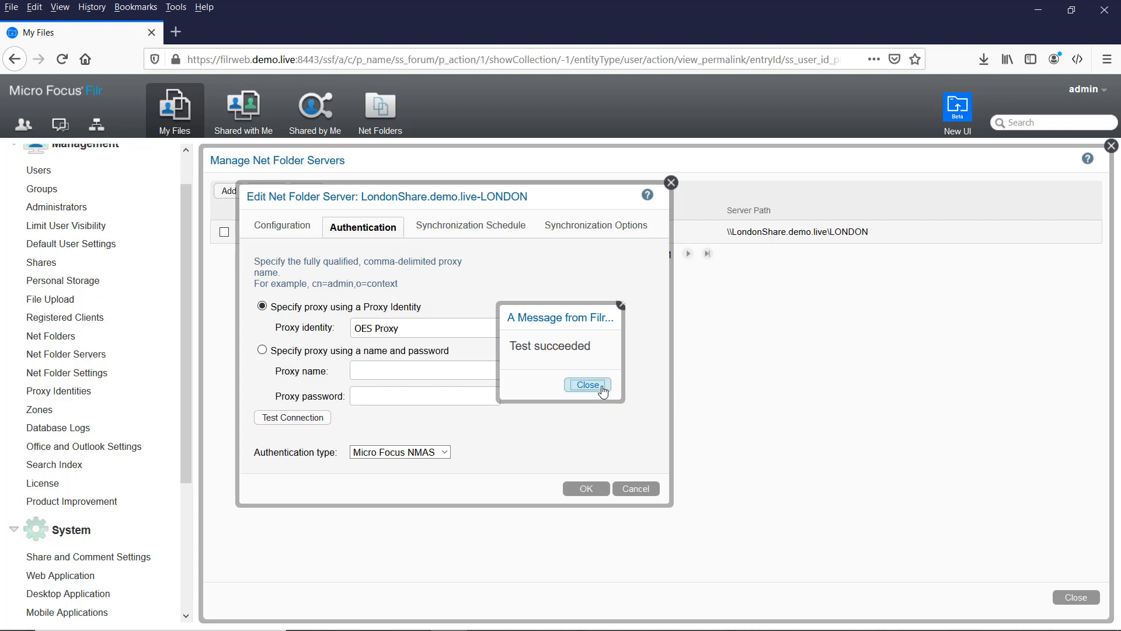
Step: Set LondonShare's daily sync hour to 18:00 GMT, review the sync options, and save
{"action": "left_click", "coordinate": [442, 231]}
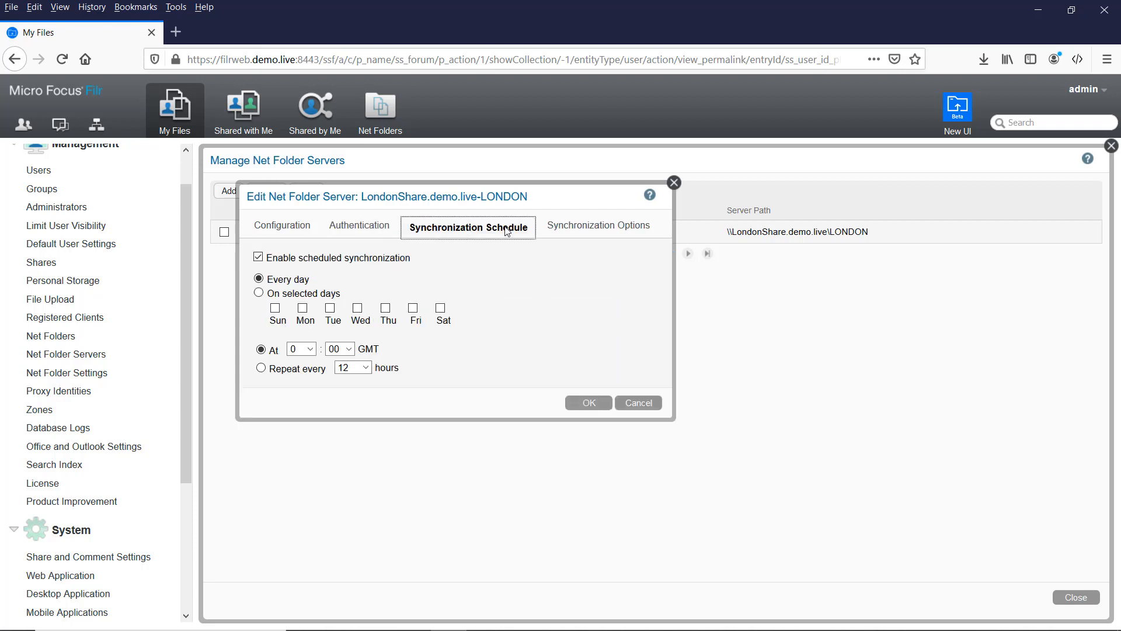
{"action": "left_click", "coordinate": [310, 349]}
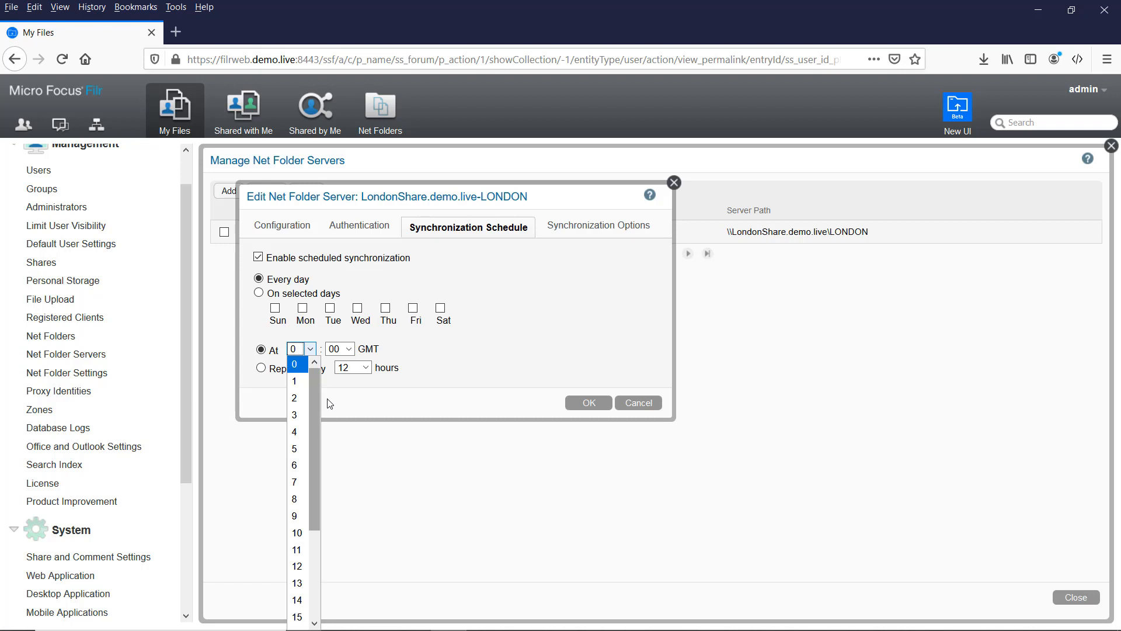
{"action": "left_click", "coordinate": [316, 546]}
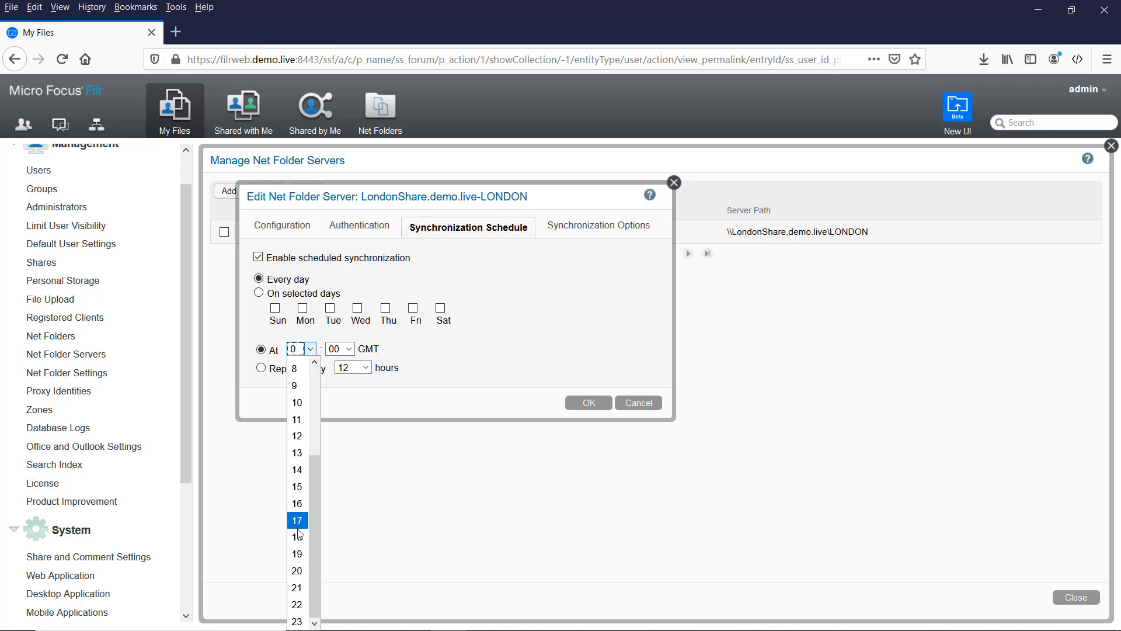
{"action": "left_click", "coordinate": [301, 536]}
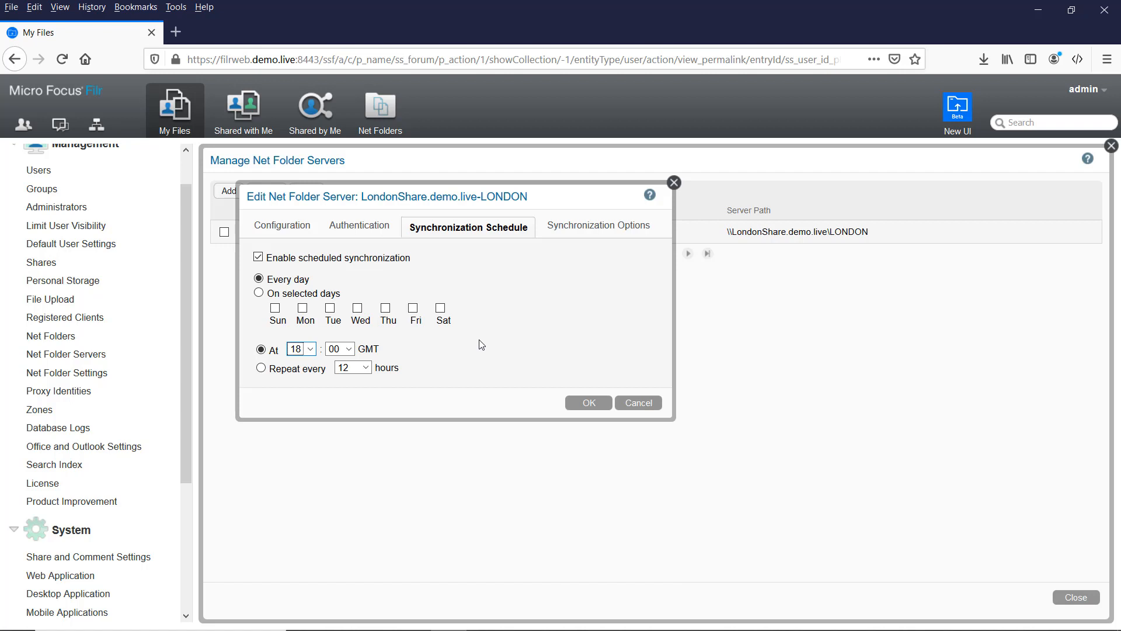
{"action": "left_click", "coordinate": [582, 235]}
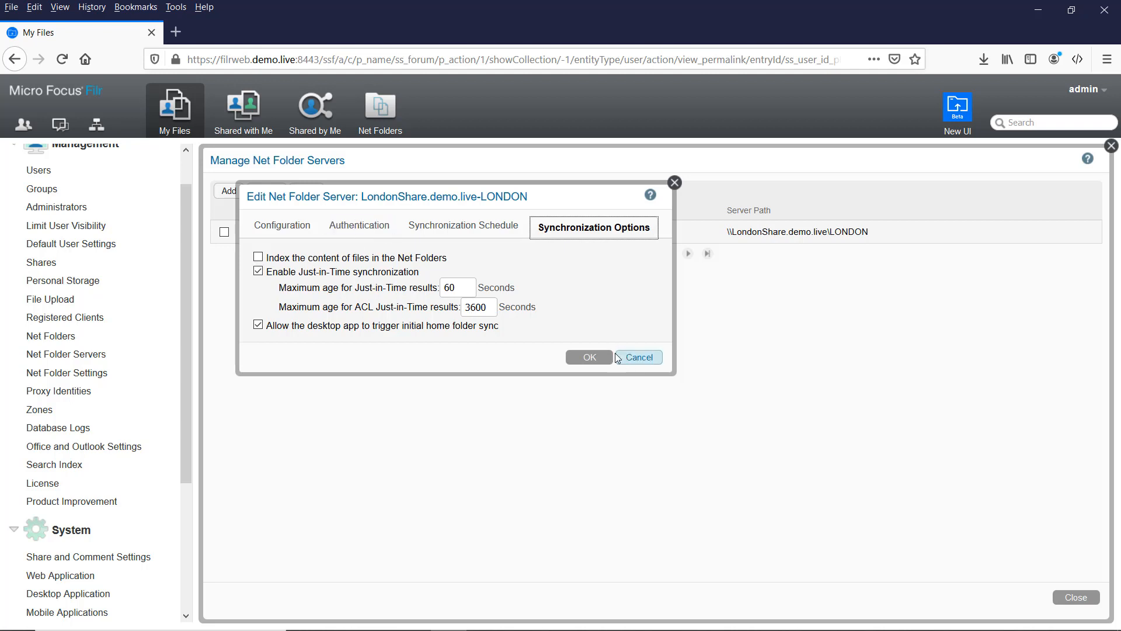
{"action": "left_click", "coordinate": [583, 360]}
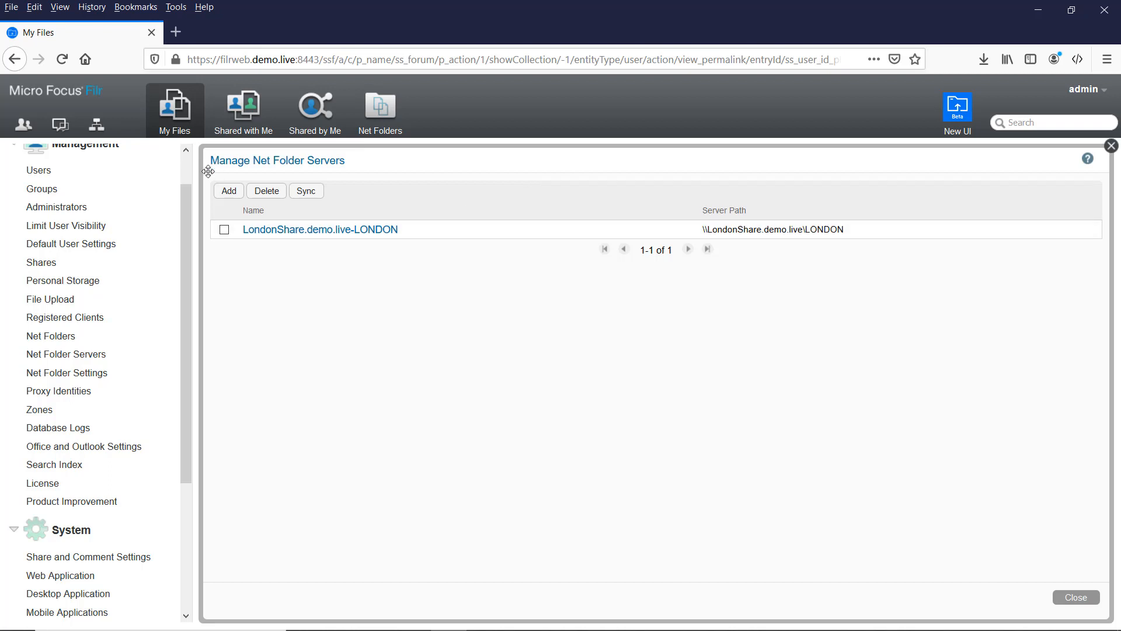
Step: Add a net folder server 'Shares', type Open Enterprise Server, at \\172.17.2.180\london
{"action": "left_click", "coordinate": [229, 191]}
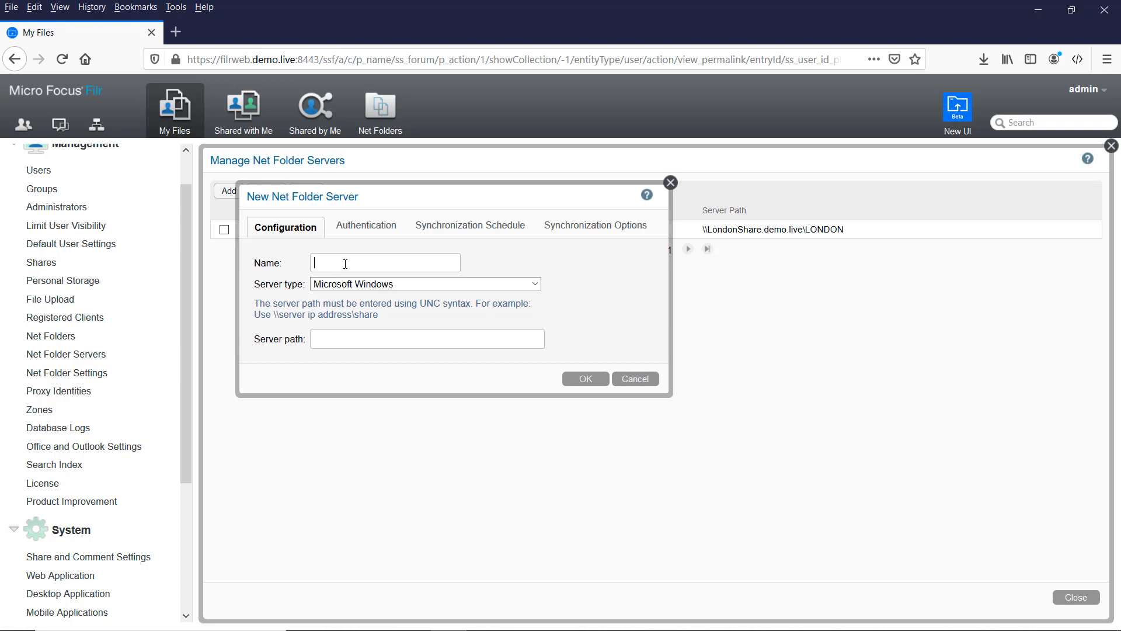
{"action": "type", "text": "Shares"}
{"action": "left_click", "coordinate": [371, 285]}
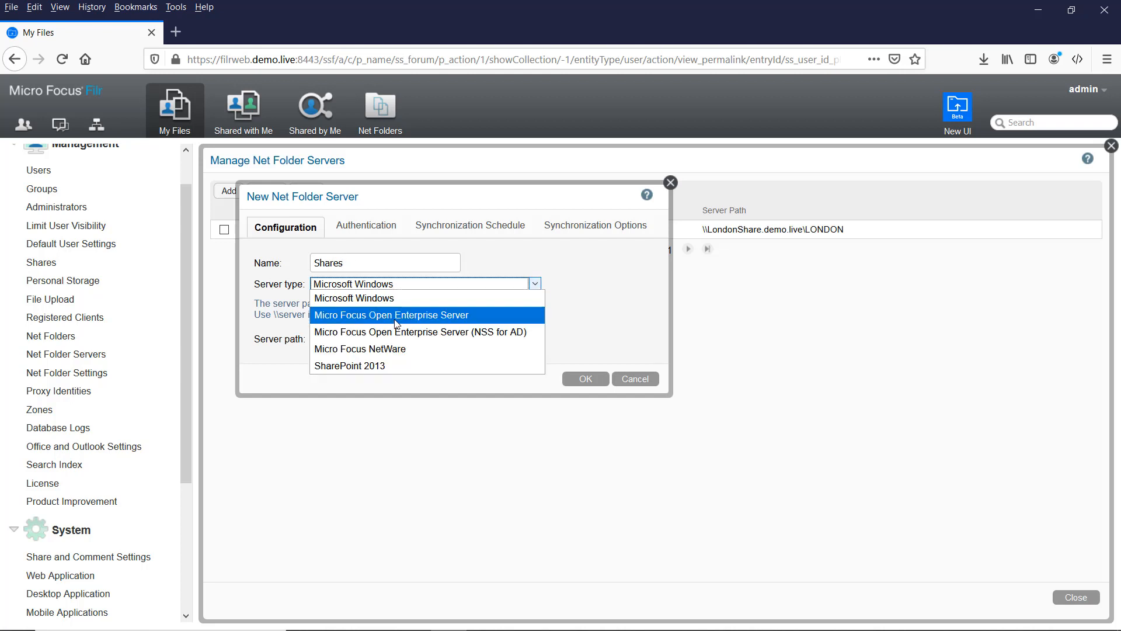
{"action": "left_click", "coordinate": [392, 319]}
{"action": "key", "text": "Tab"}
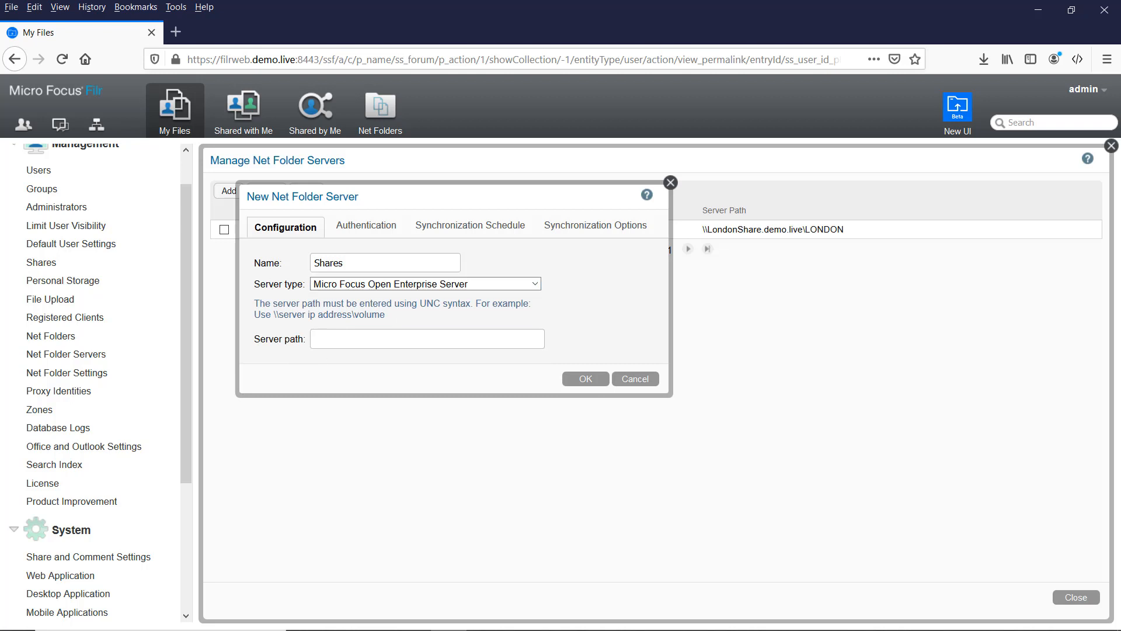
{"action": "type", "text": "\\172.17.2.180\\london"}
Step: Authenticate Shares with the OES Proxy identity and confirm the connection test succeeds
{"action": "left_click", "coordinate": [363, 226]}
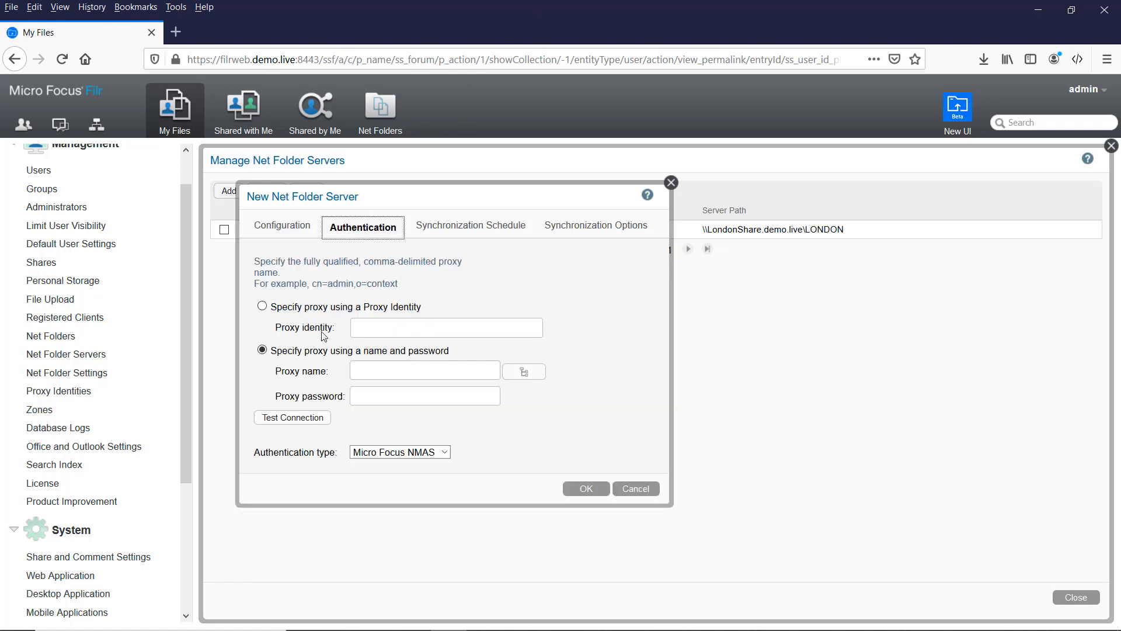
{"action": "left_click", "coordinate": [298, 308]}
{"action": "left_click", "coordinate": [365, 330]}
{"action": "type", "text": "oes"}
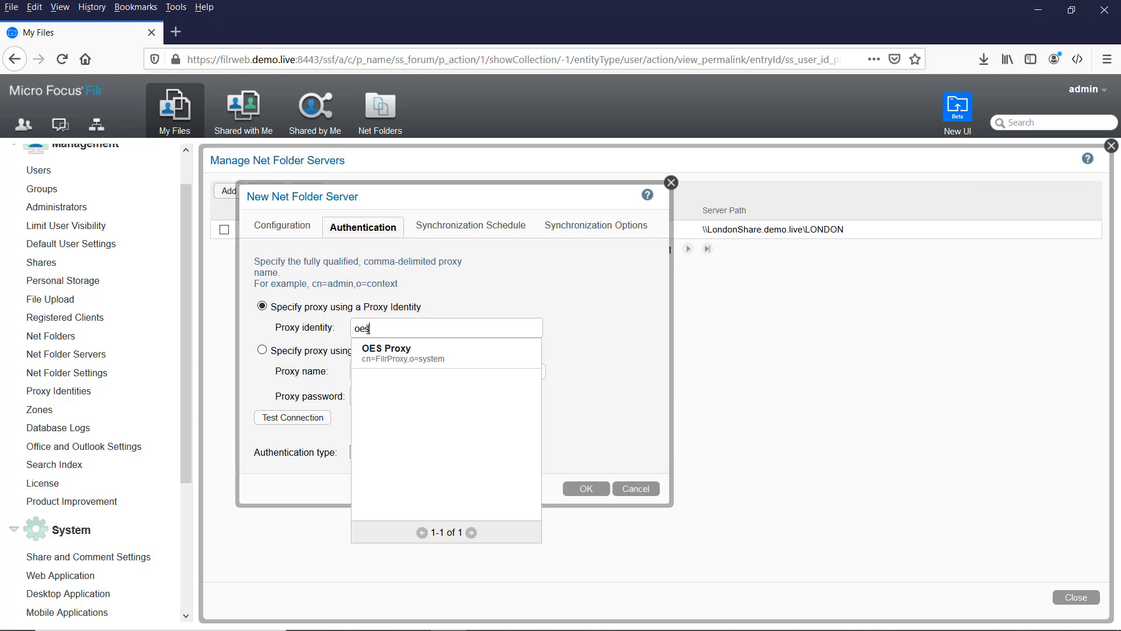
{"action": "left_click", "coordinate": [405, 358]}
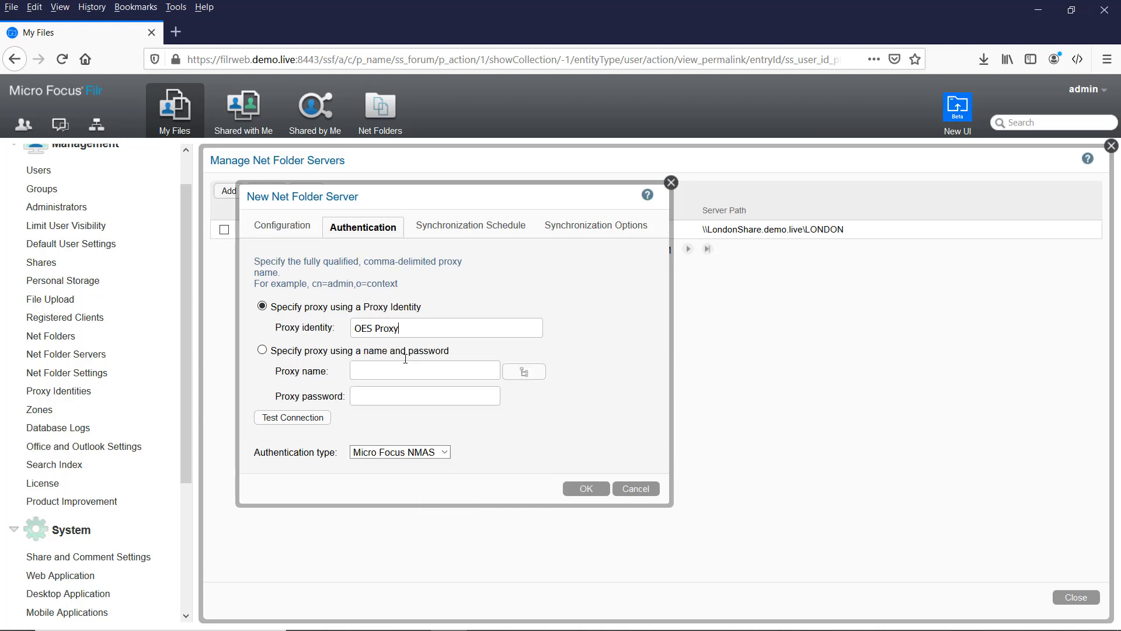
{"action": "left_click", "coordinate": [322, 417]}
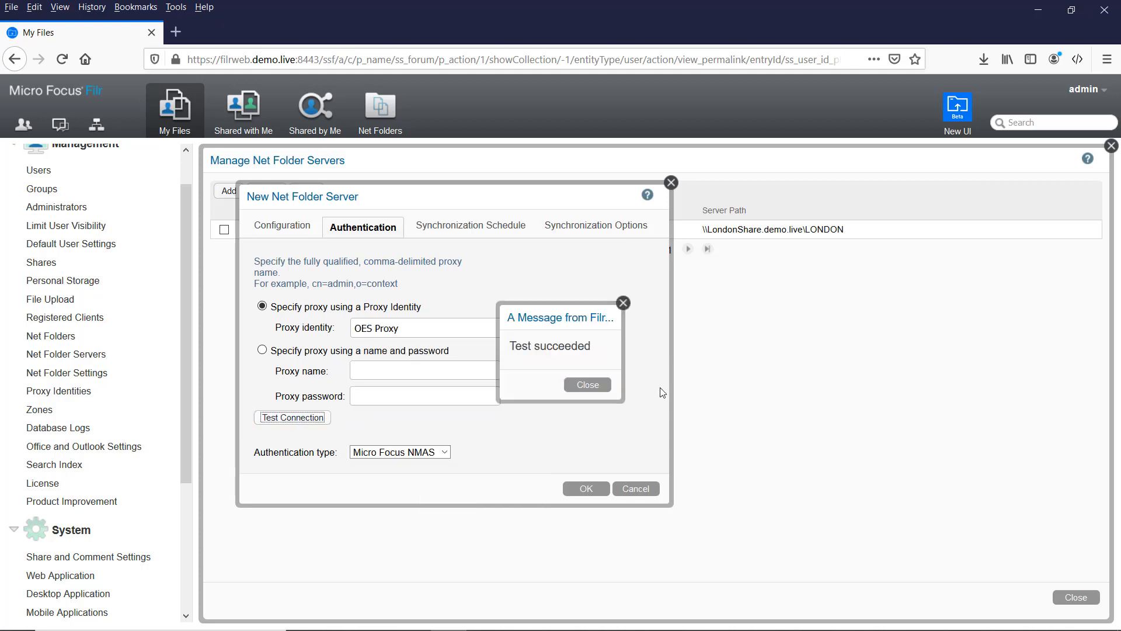
{"action": "left_click", "coordinate": [598, 387]}
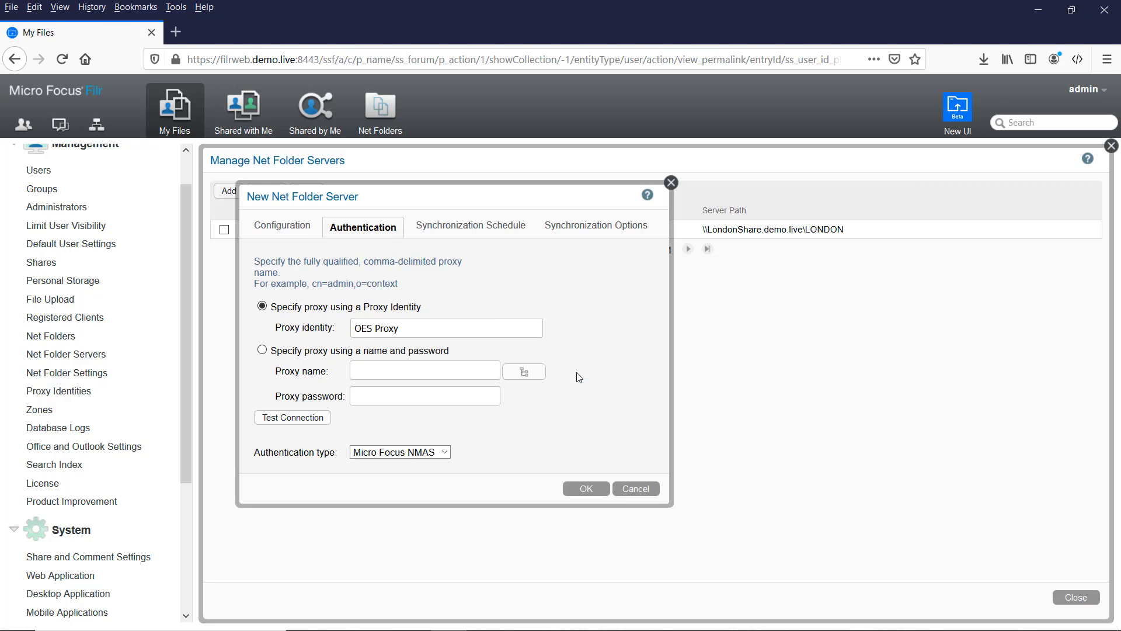
Step: Enable daily scheduled sync at 19:00 plus Just-in-Time sync, then save the Shares server
{"action": "left_click", "coordinate": [486, 229]}
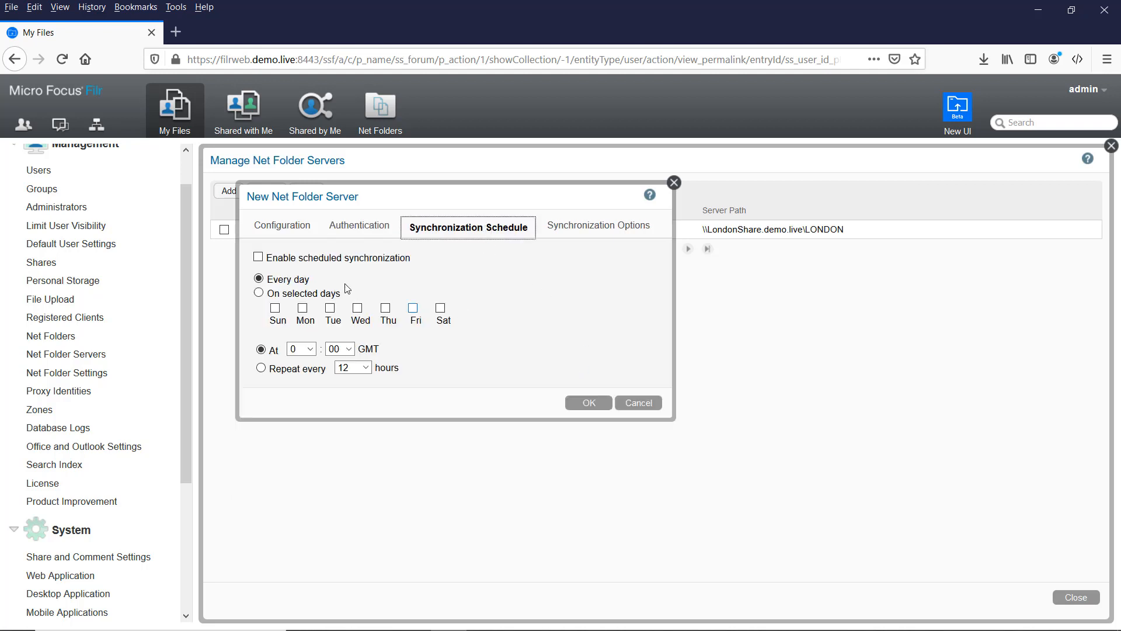
{"action": "left_click", "coordinate": [259, 258]}
{"action": "left_click", "coordinate": [304, 349]}
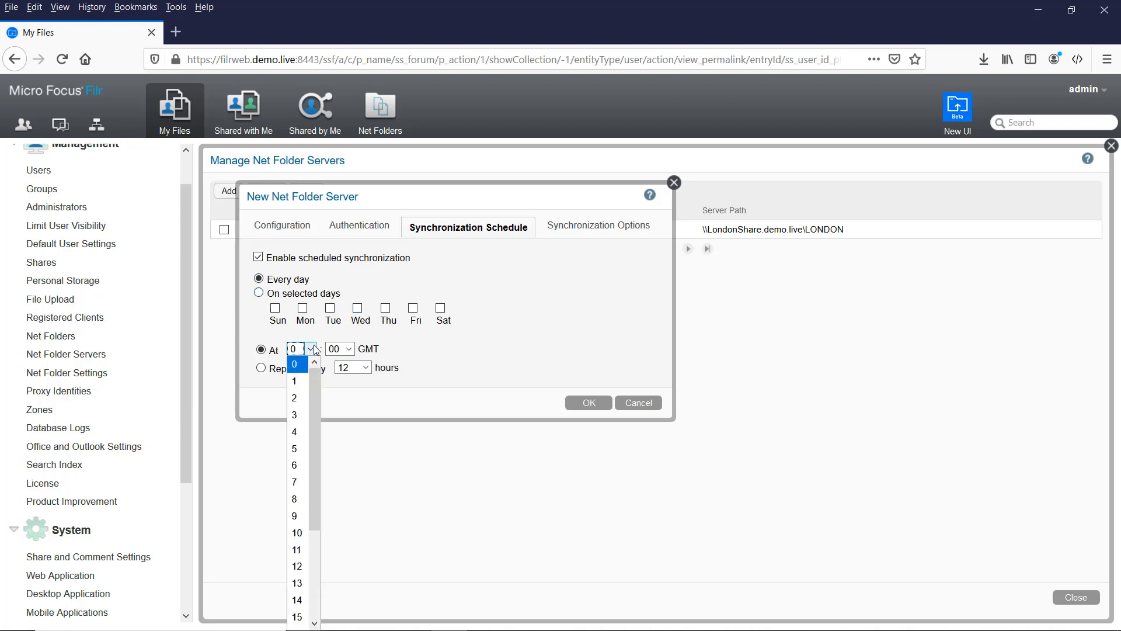
{"action": "scroll", "coordinate": [301, 578], "scroll_direction": "down", "scroll_amount": 3}
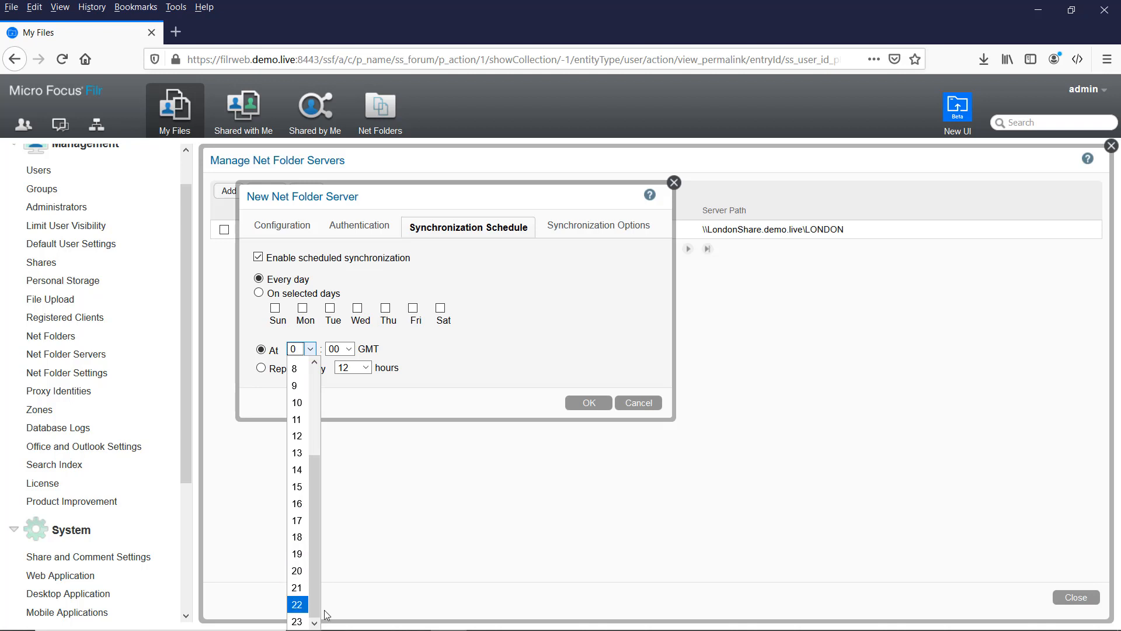
{"action": "left_click", "coordinate": [297, 554]}
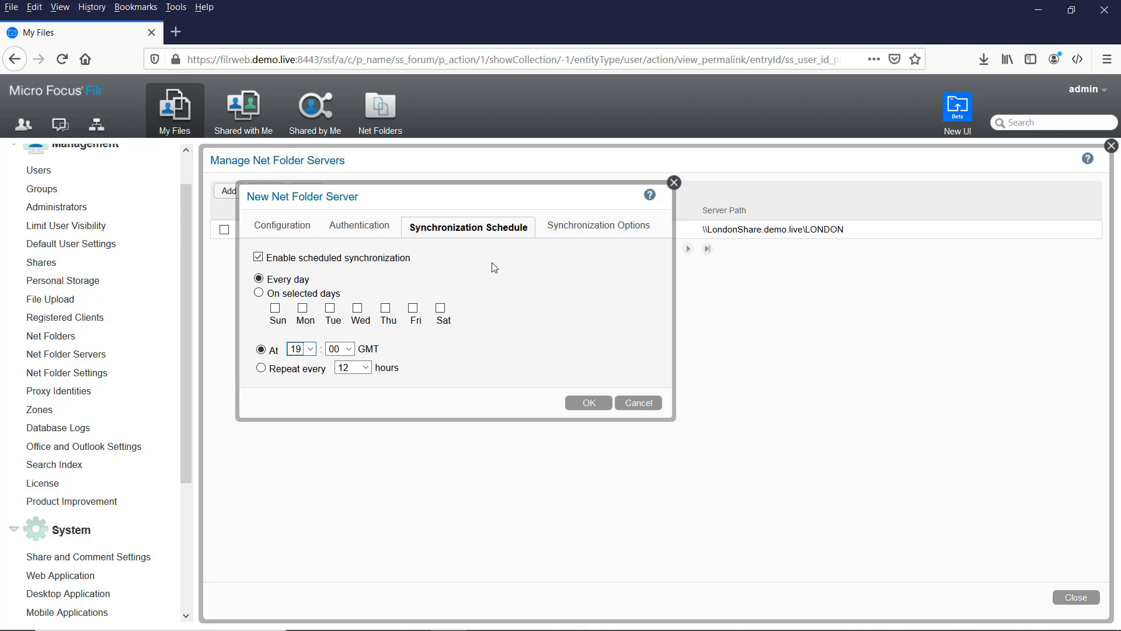
{"action": "left_click", "coordinate": [563, 229]}
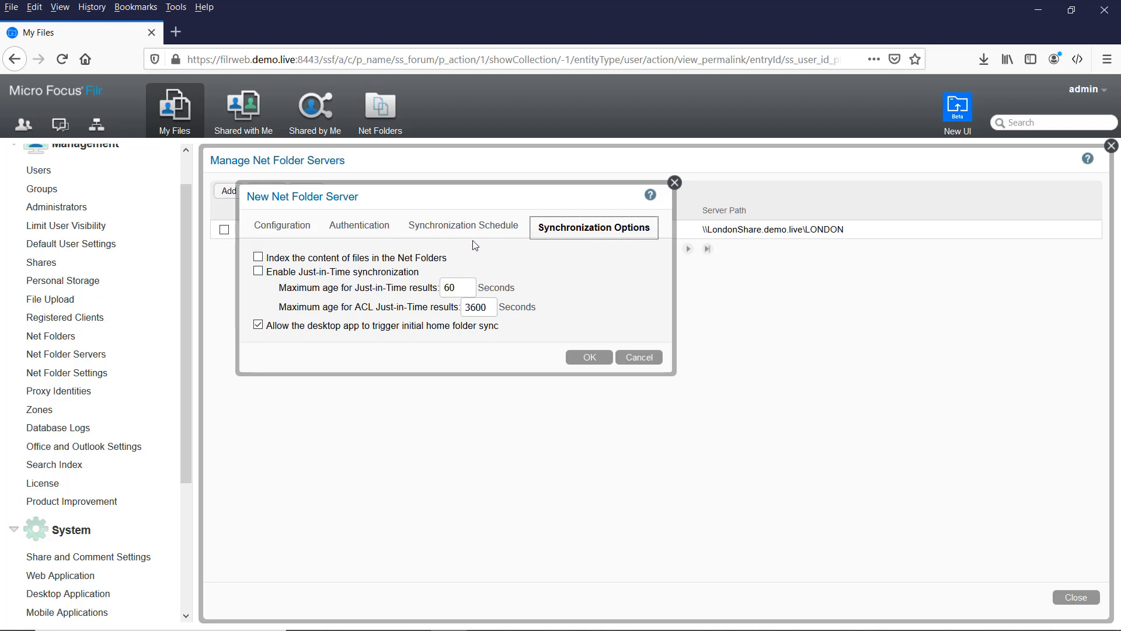
{"action": "left_click", "coordinate": [258, 272]}
{"action": "left_click", "coordinate": [577, 357]}
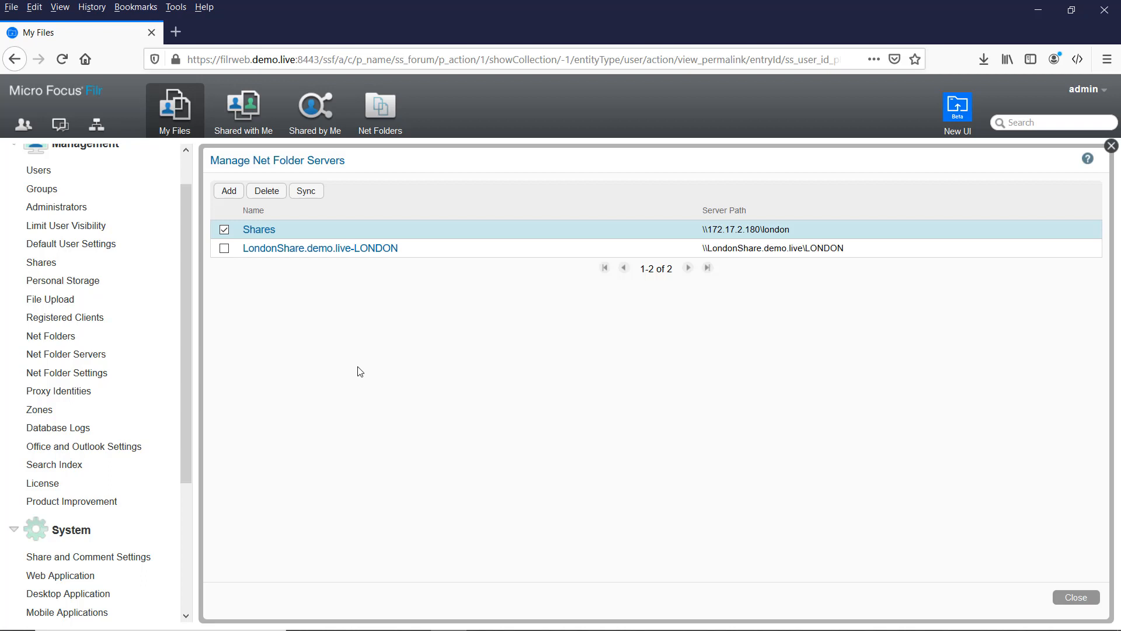
Step: Define net folder 'Sales' on the Shares server at \files\sales and pass its connection test
{"action": "left_click", "coordinate": [51, 337]}
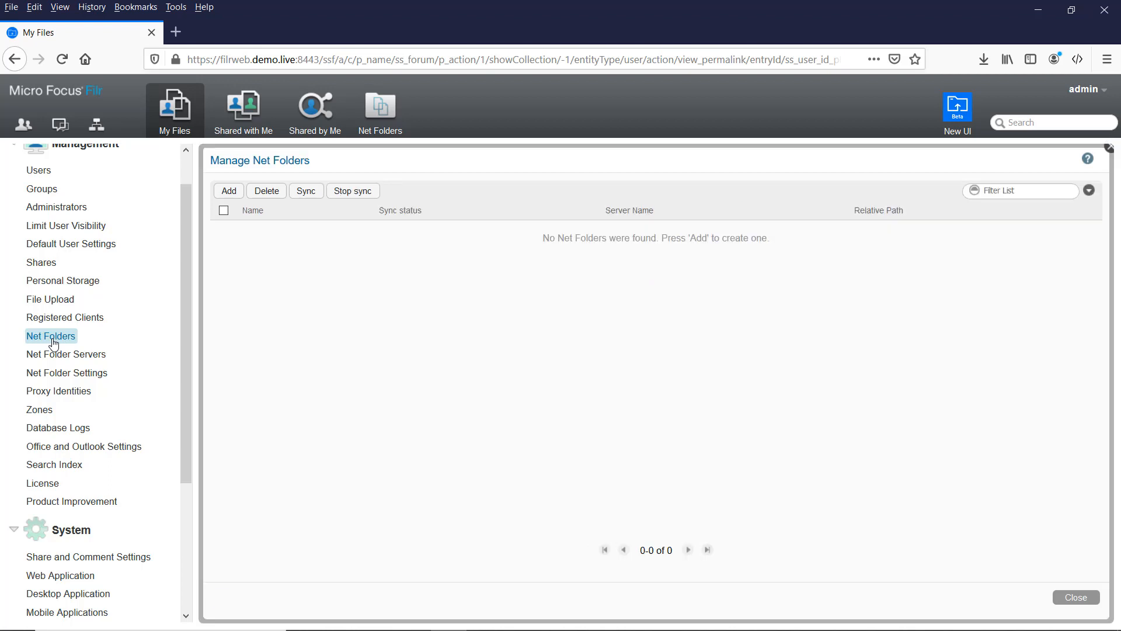
{"action": "left_click", "coordinate": [231, 193]}
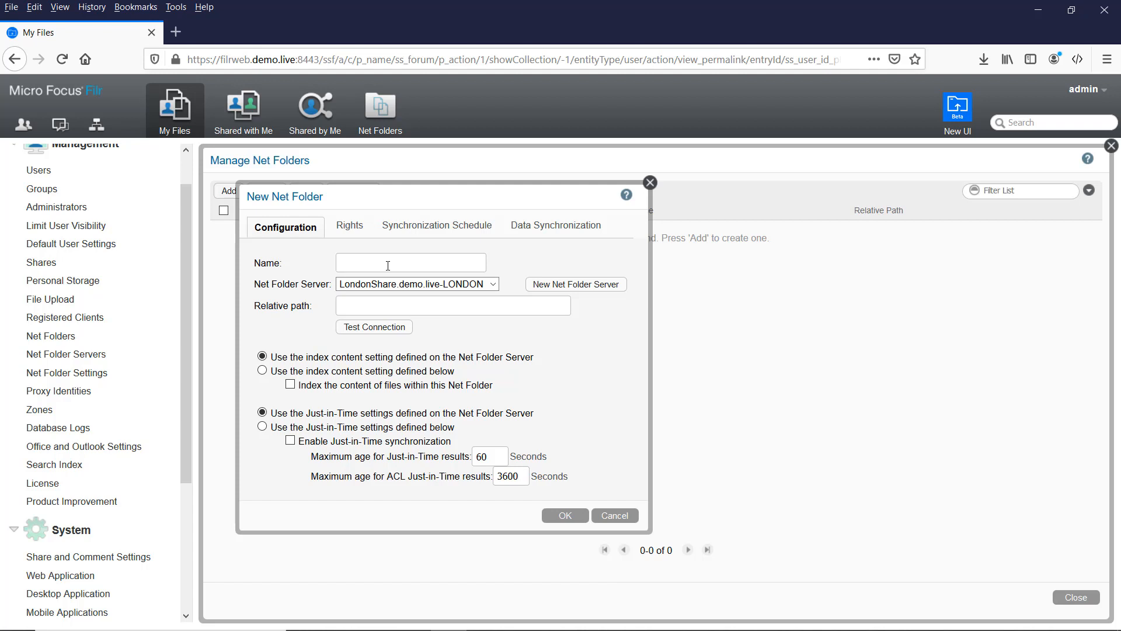
{"action": "type", "text": "Sales"}
{"action": "left_click", "coordinate": [432, 283]}
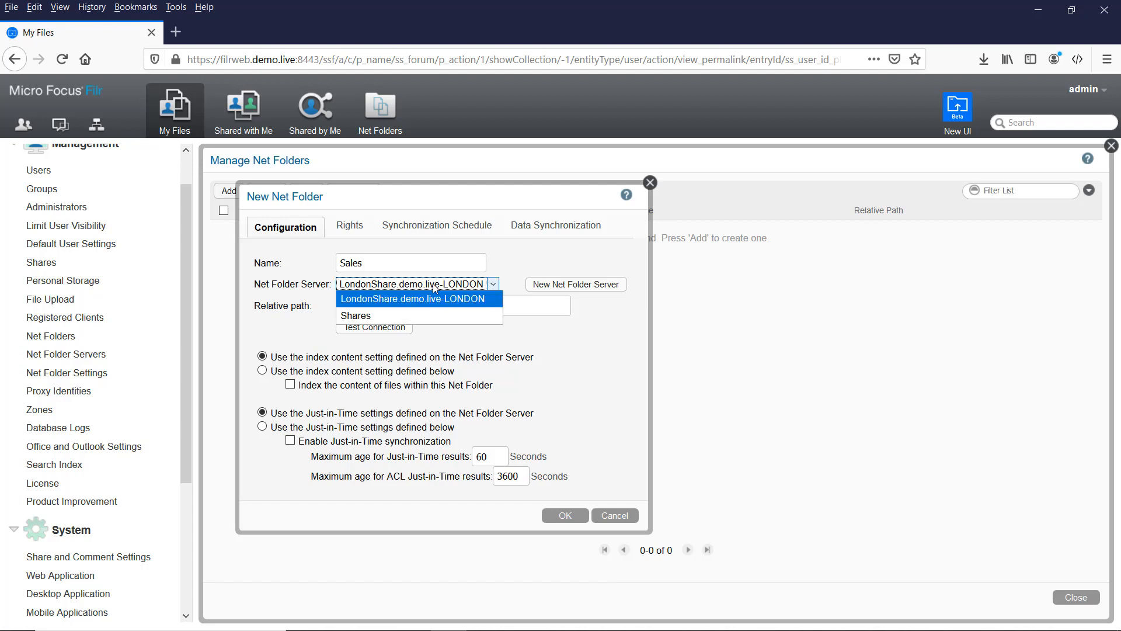
{"action": "left_click", "coordinate": [385, 319]}
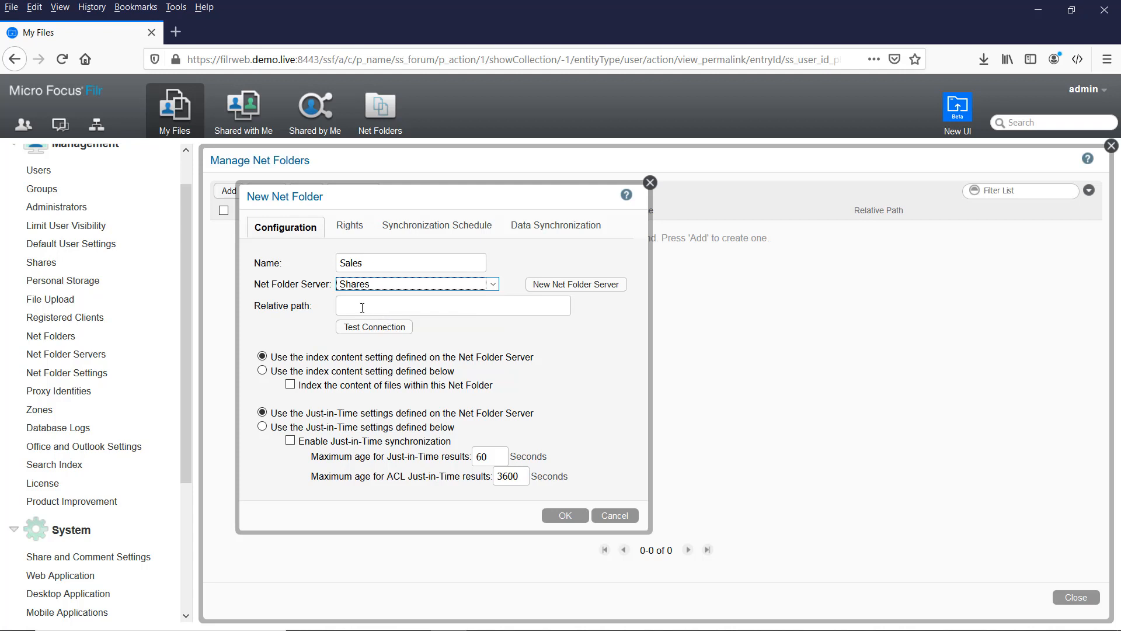
{"action": "left_click", "coordinate": [362, 307]}
{"action": "type", "text": "\\files\\sales"}
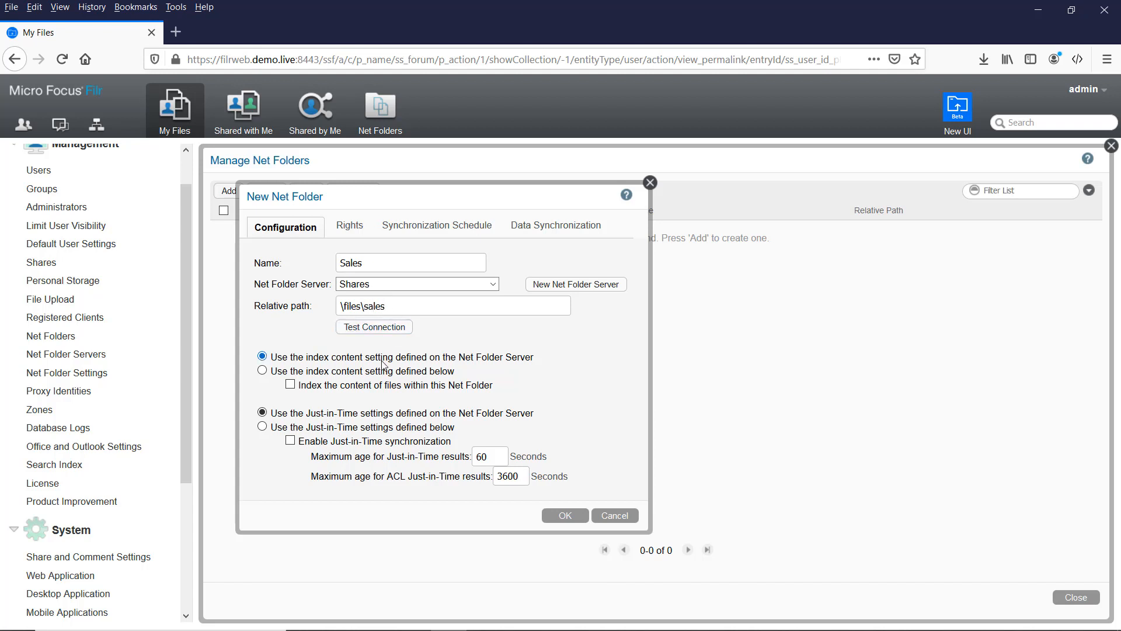
{"action": "left_click", "coordinate": [381, 329]}
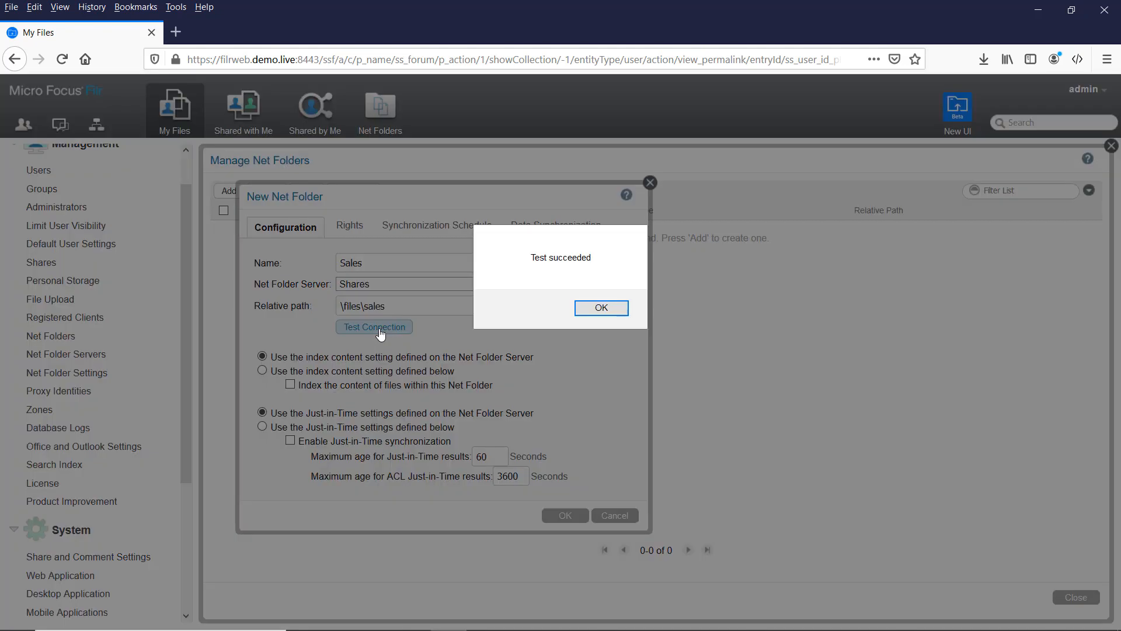
{"action": "left_click", "coordinate": [612, 312]}
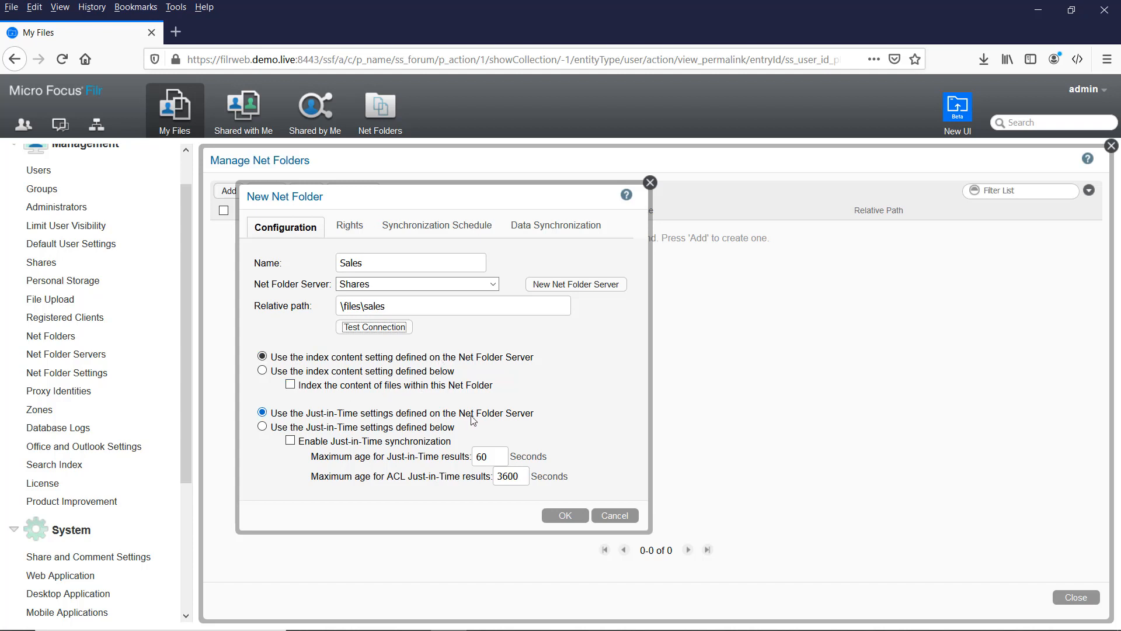
{"action": "left_click", "coordinate": [350, 227]}
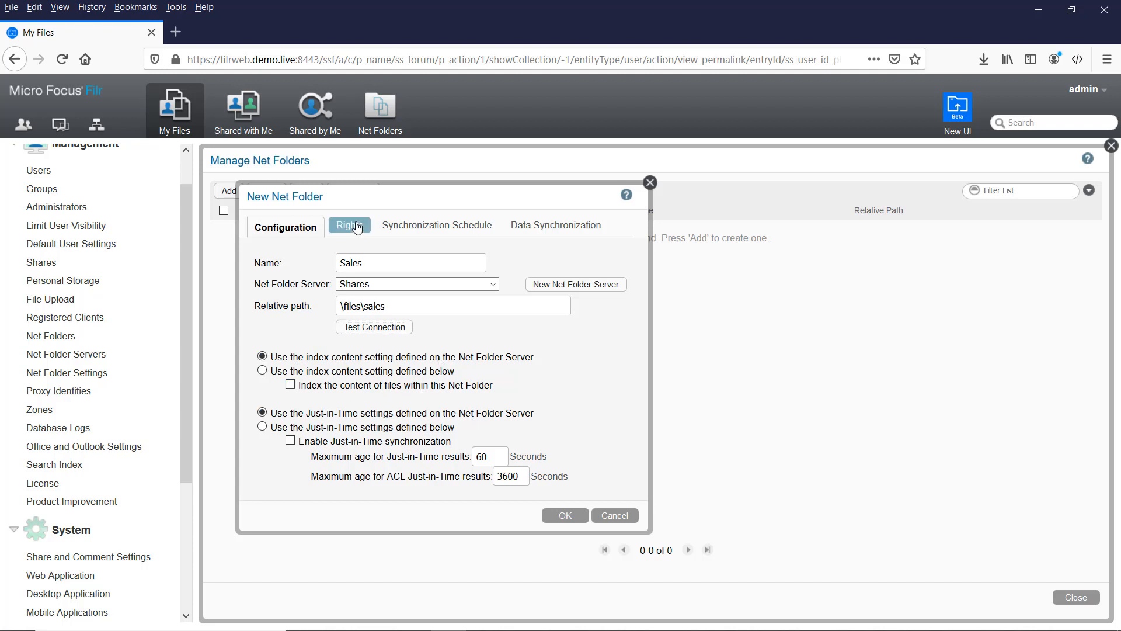
Step: Grant All Internal Users access to Sales, allowing them to share files with internal users
{"action": "left_click", "coordinate": [346, 285]}
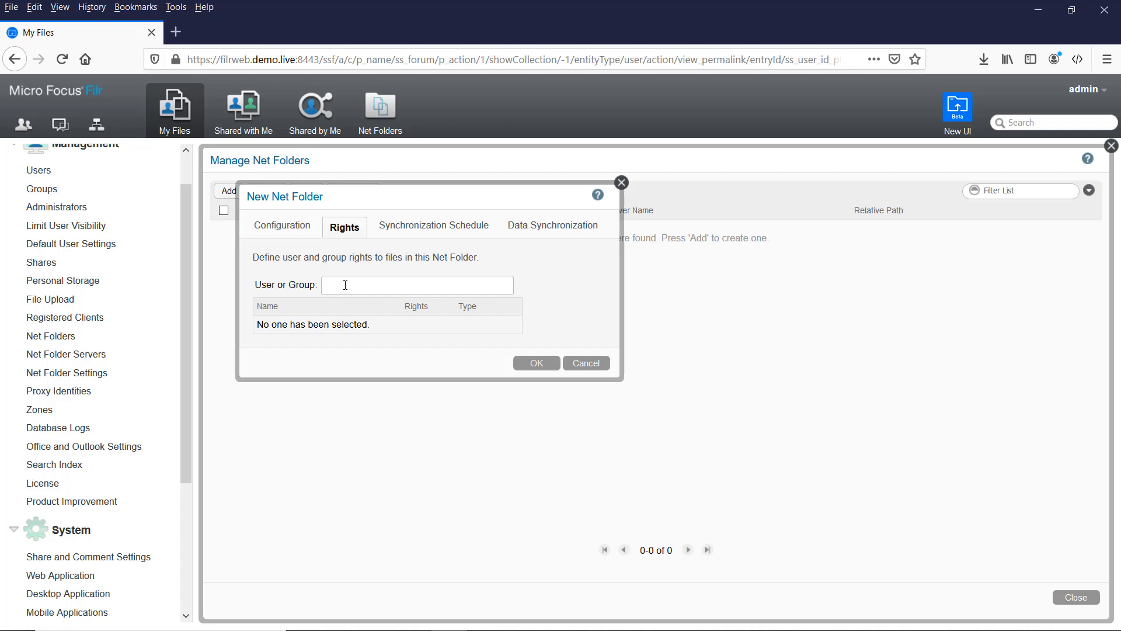
{"action": "type", "text": "all"}
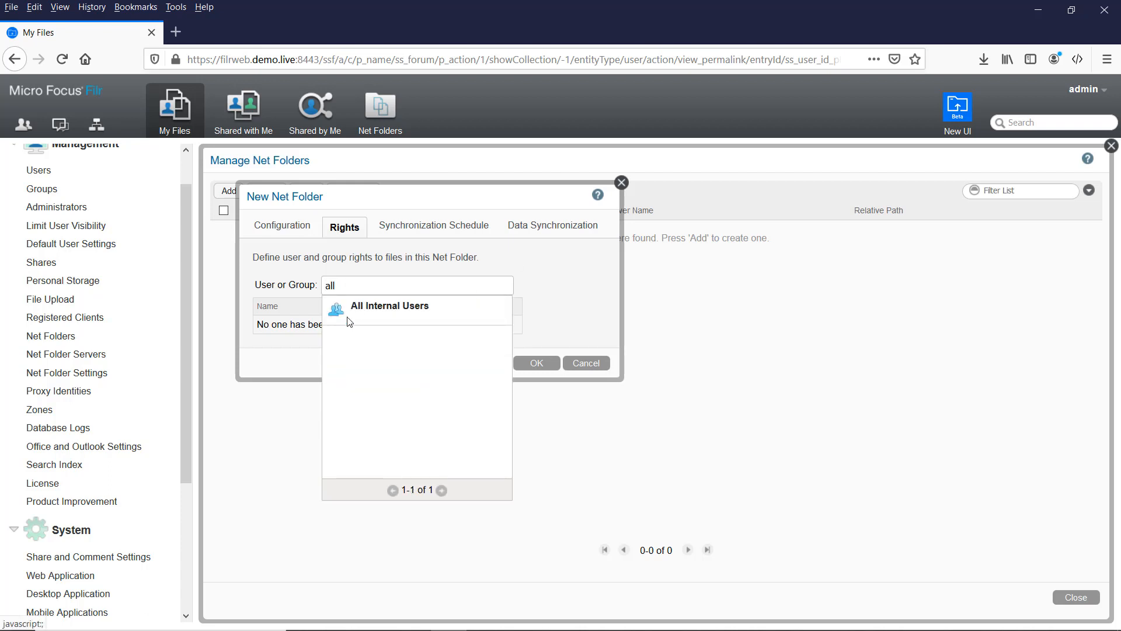
{"action": "left_click", "coordinate": [362, 313]}
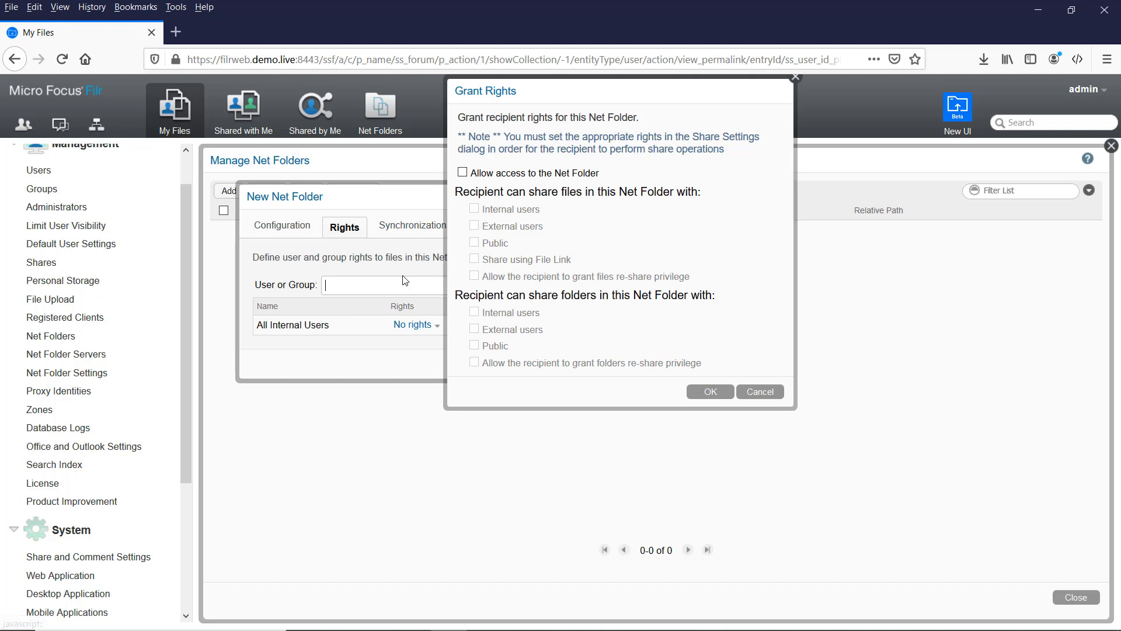
{"action": "left_click", "coordinate": [463, 173]}
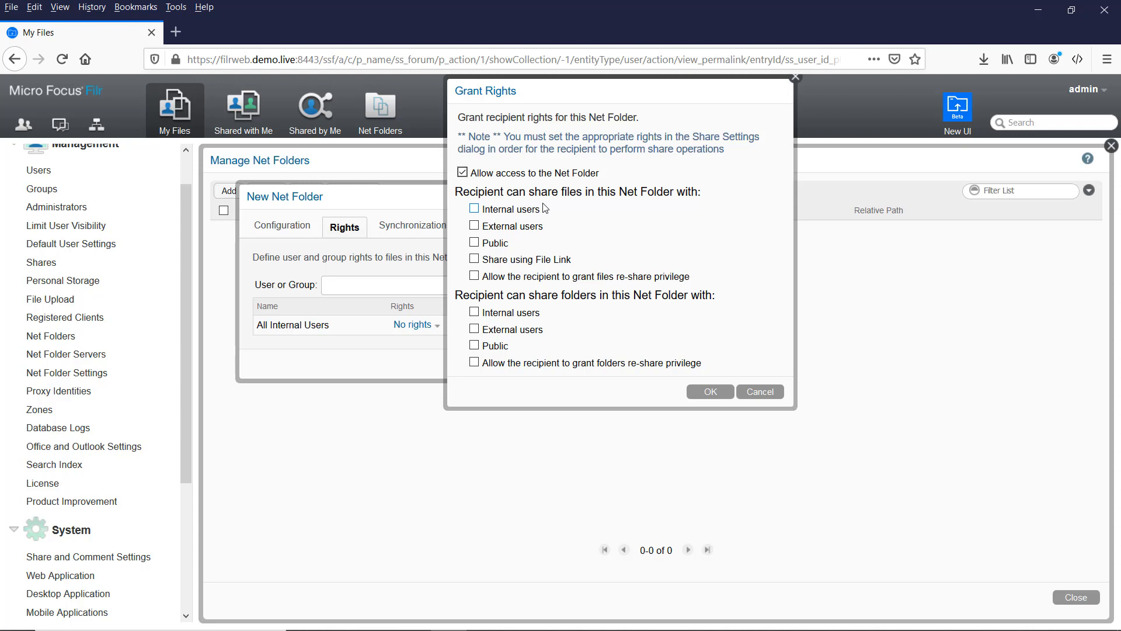
{"action": "left_click", "coordinate": [474, 209]}
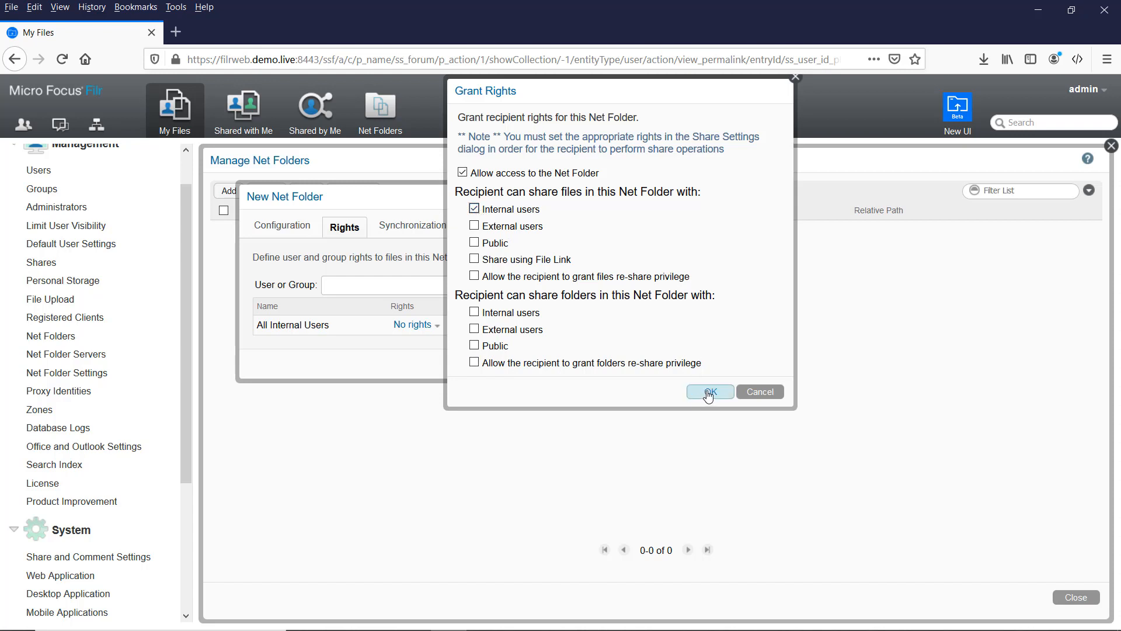
{"action": "left_click", "coordinate": [710, 393]}
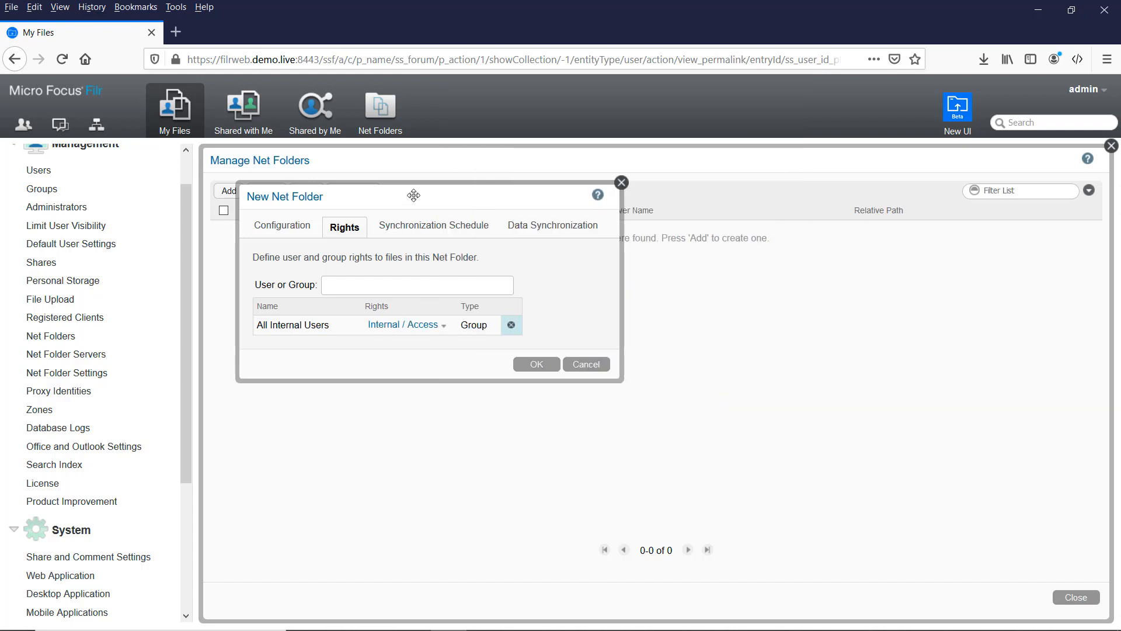
Step: Use the server's sync schedule, create Sales, sync it now, and open its statistics
{"action": "left_click", "coordinate": [443, 231]}
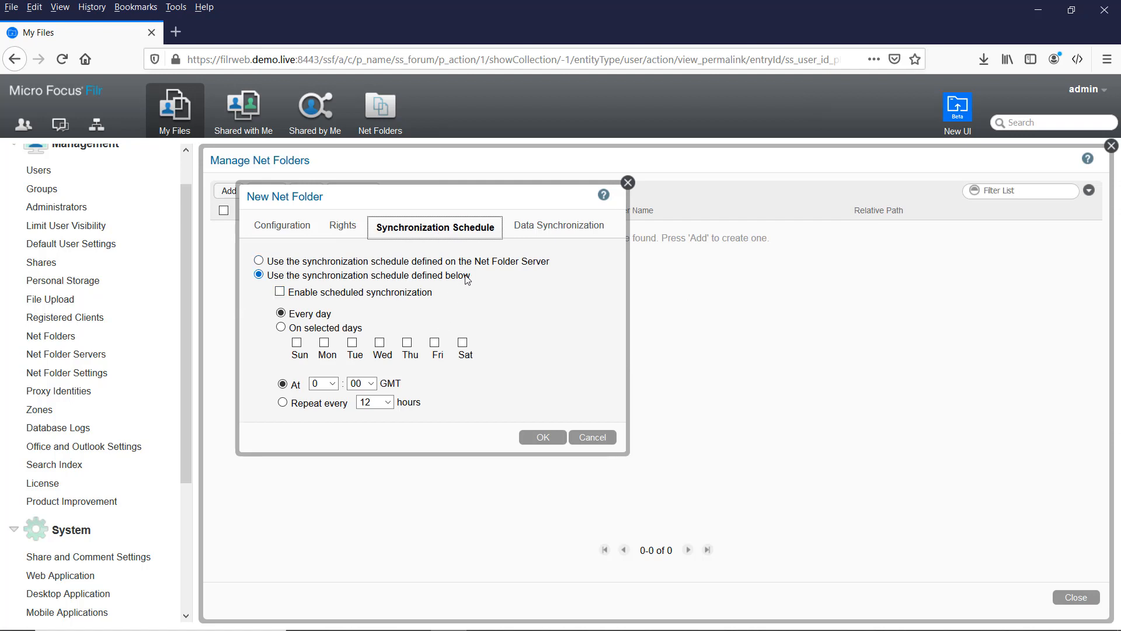
{"action": "left_click", "coordinate": [258, 261]}
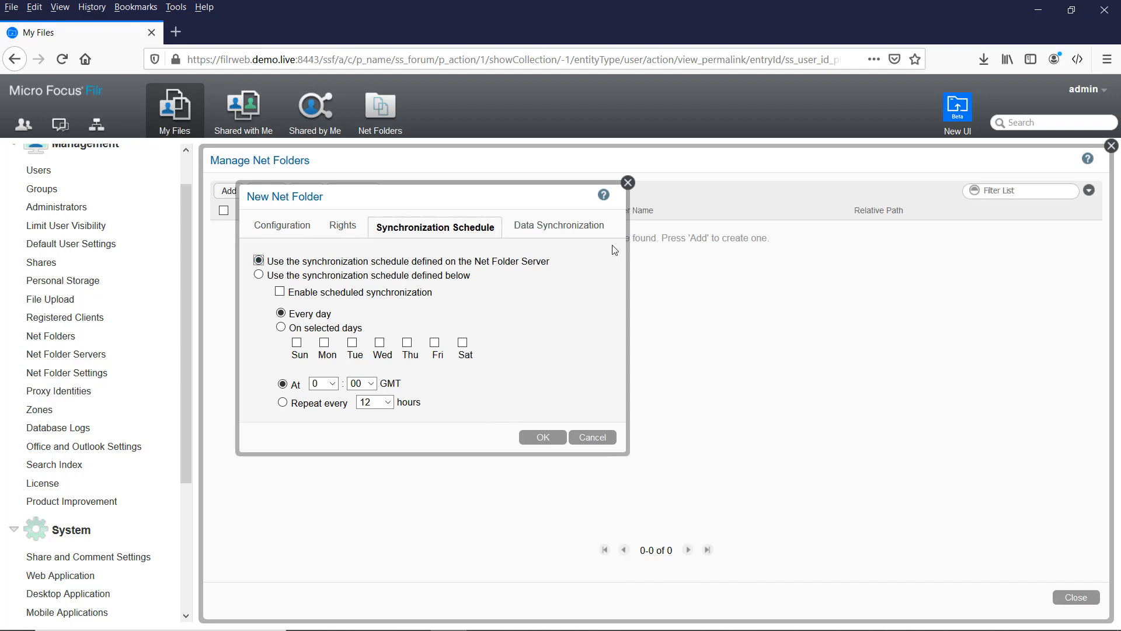
{"action": "left_click", "coordinate": [575, 232]}
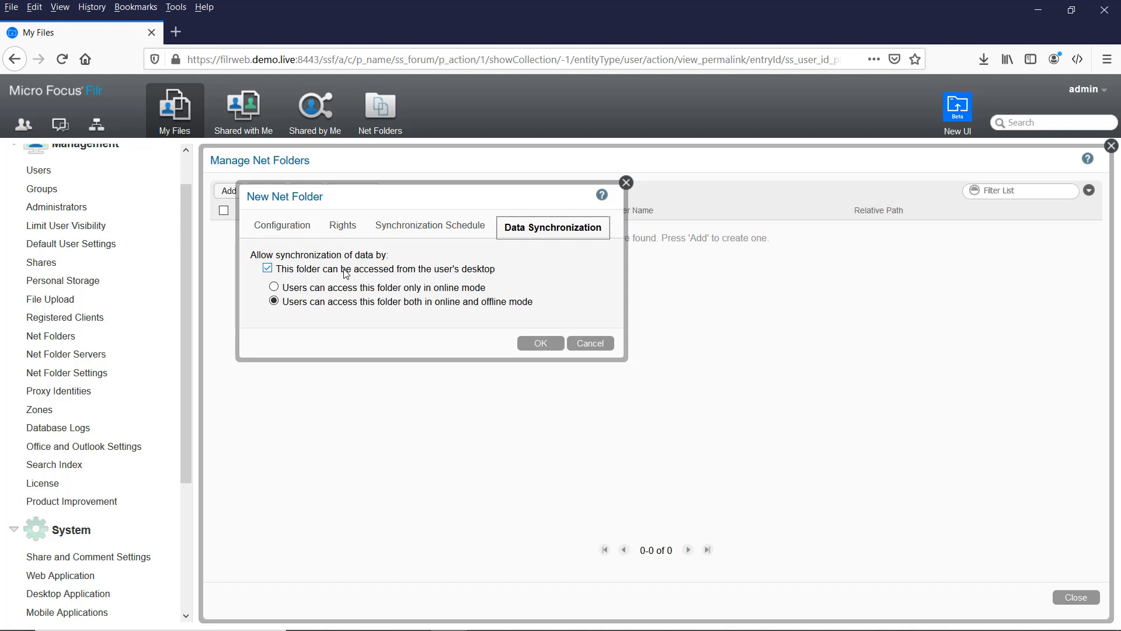
{"action": "left_click", "coordinate": [535, 343]}
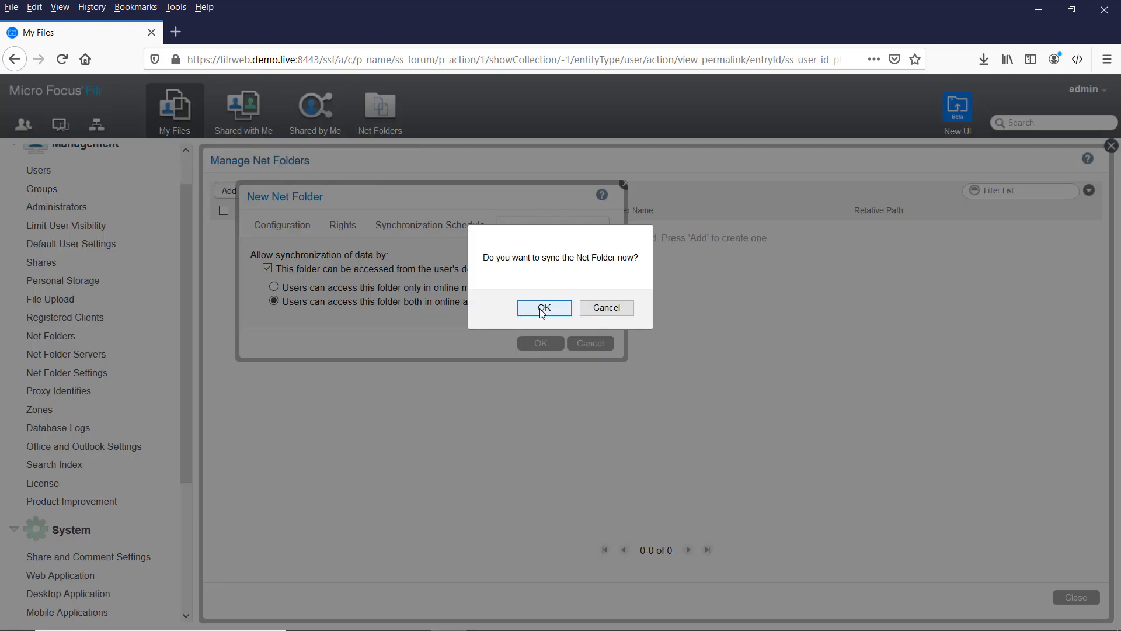
{"action": "left_click", "coordinate": [542, 311]}
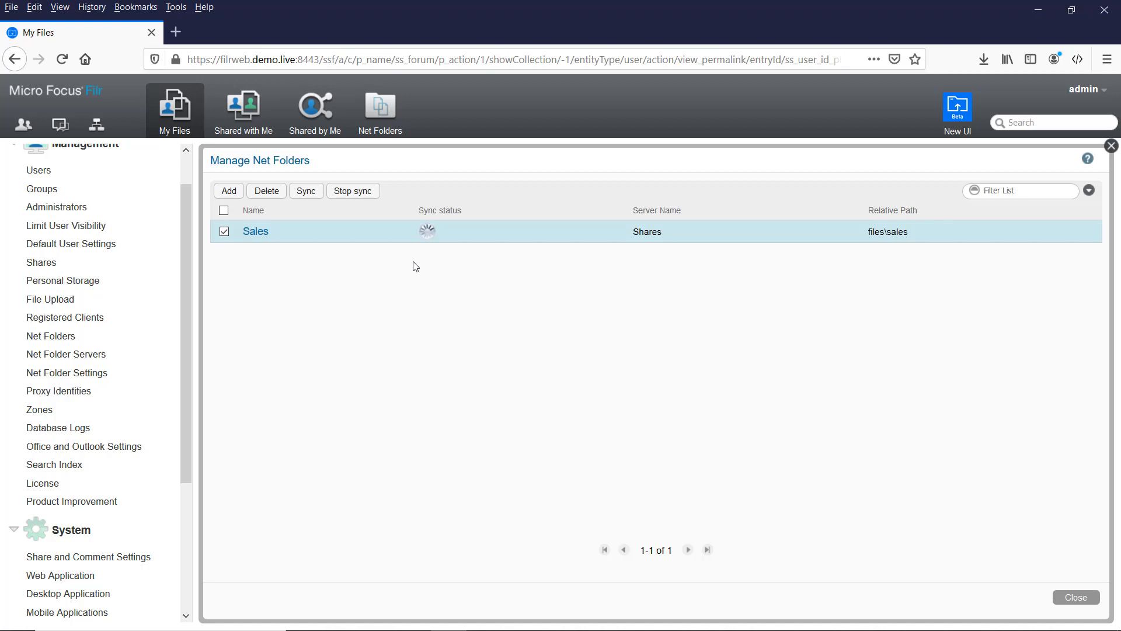
{"action": "left_click", "coordinate": [427, 234]}
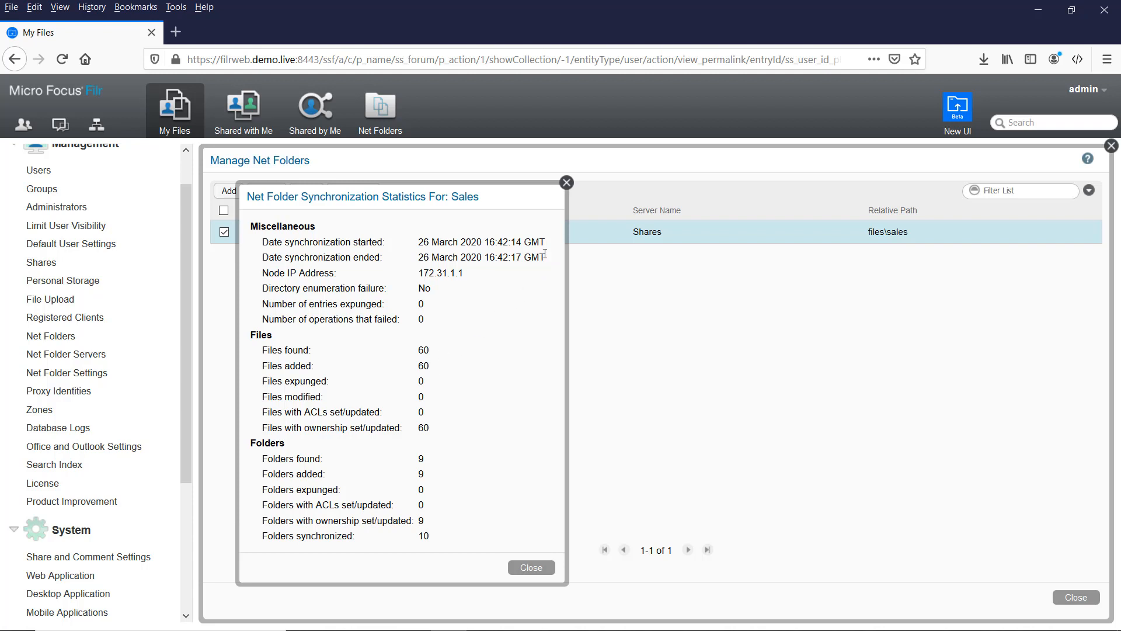
Step: Check the sync start and end dates in the Sales statistics, then close them
{"action": "left_click_drag", "start_coordinate": [542, 255], "coordinate": [504, 242]}
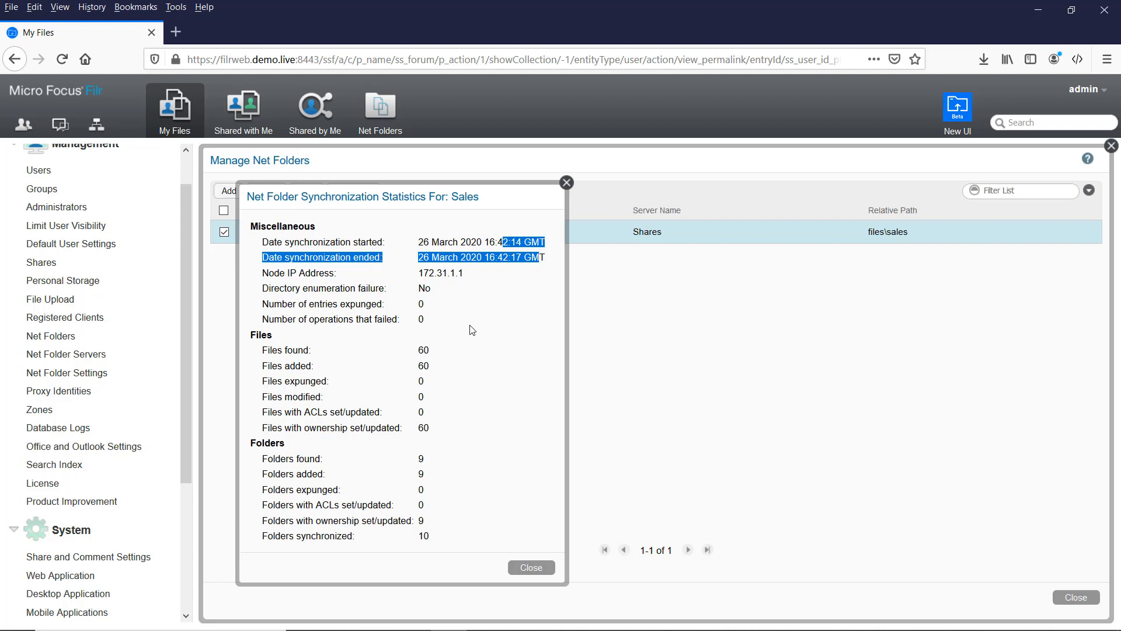
{"action": "left_click_drag", "start_coordinate": [418, 242], "coordinate": [417, 257]}
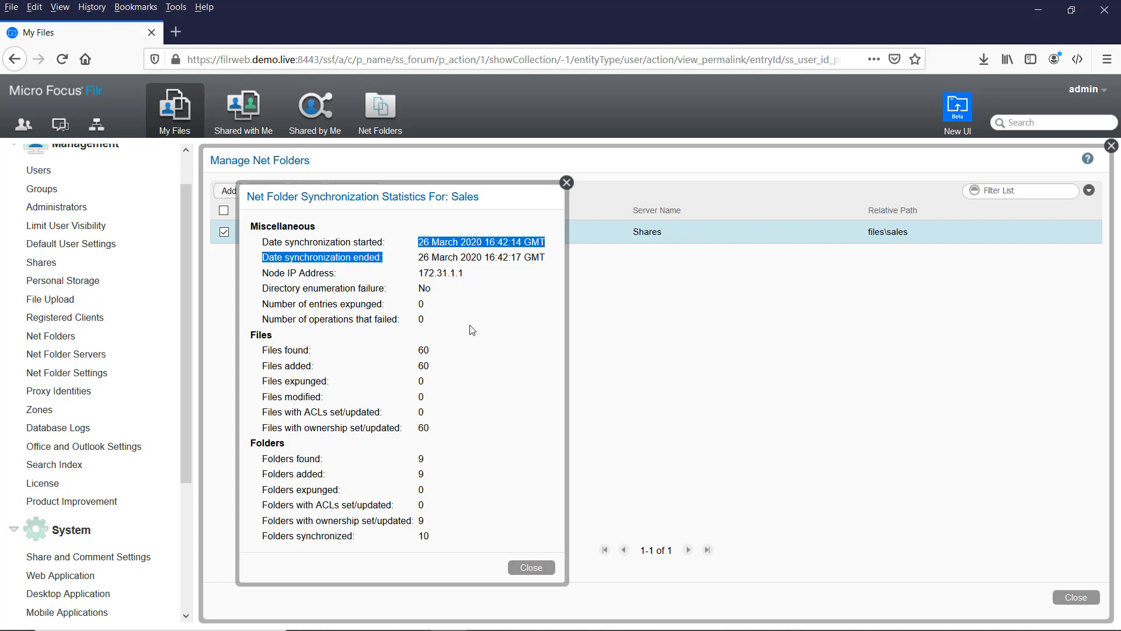
{"action": "left_click", "coordinate": [529, 567]}
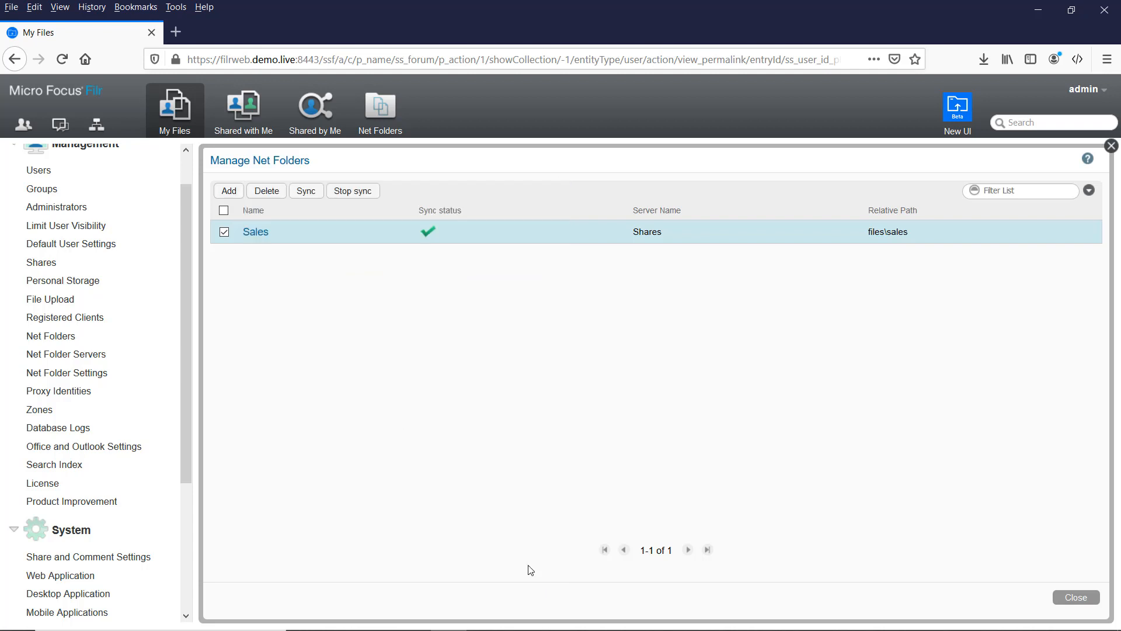
Step: Define a net folder named Marketing on the Shares server at \files\marketing and test its connection
{"action": "left_click", "coordinate": [228, 191]}
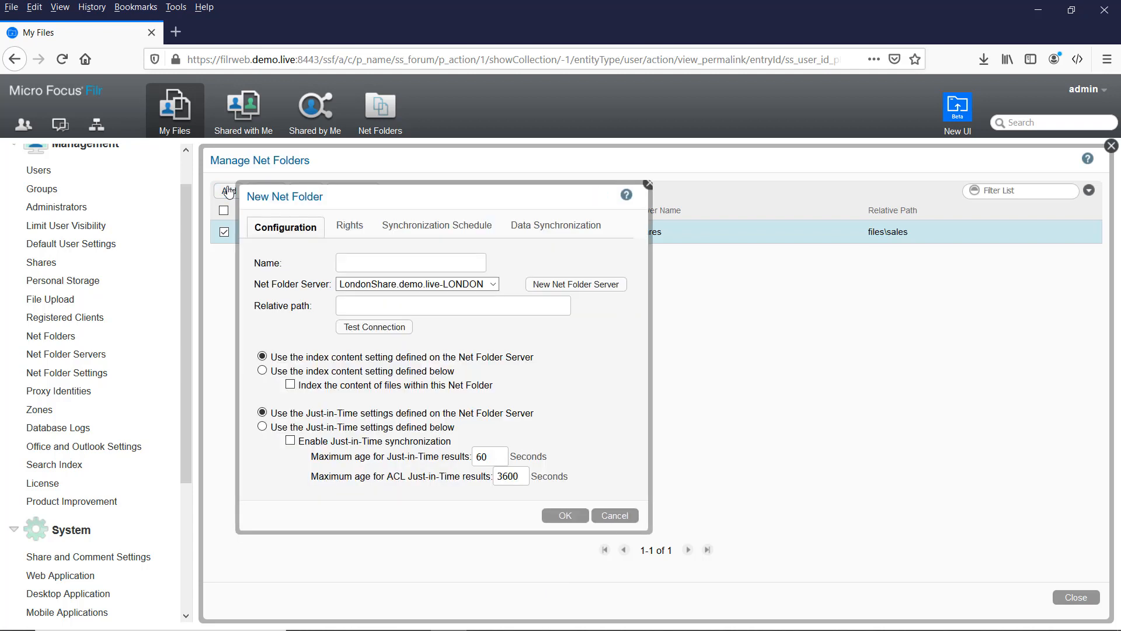
{"action": "left_click", "coordinate": [401, 267]}
{"action": "type", "text": "Marketing"}
{"action": "key", "text": "Tab"}
{"action": "key", "text": "Tab"}
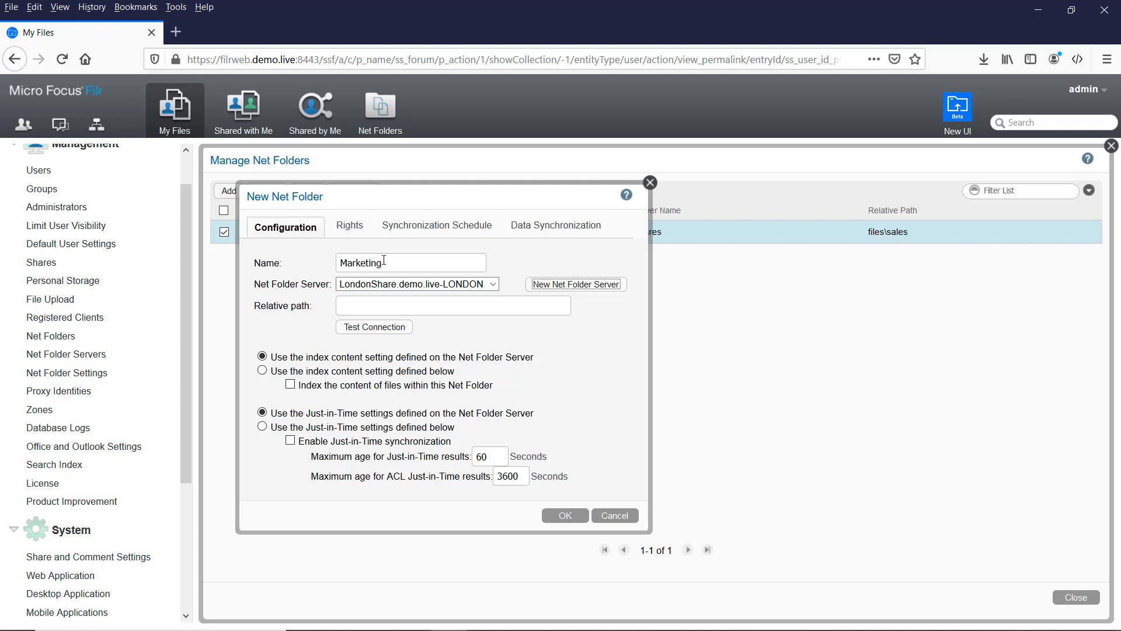
{"action": "left_click", "coordinate": [432, 284]}
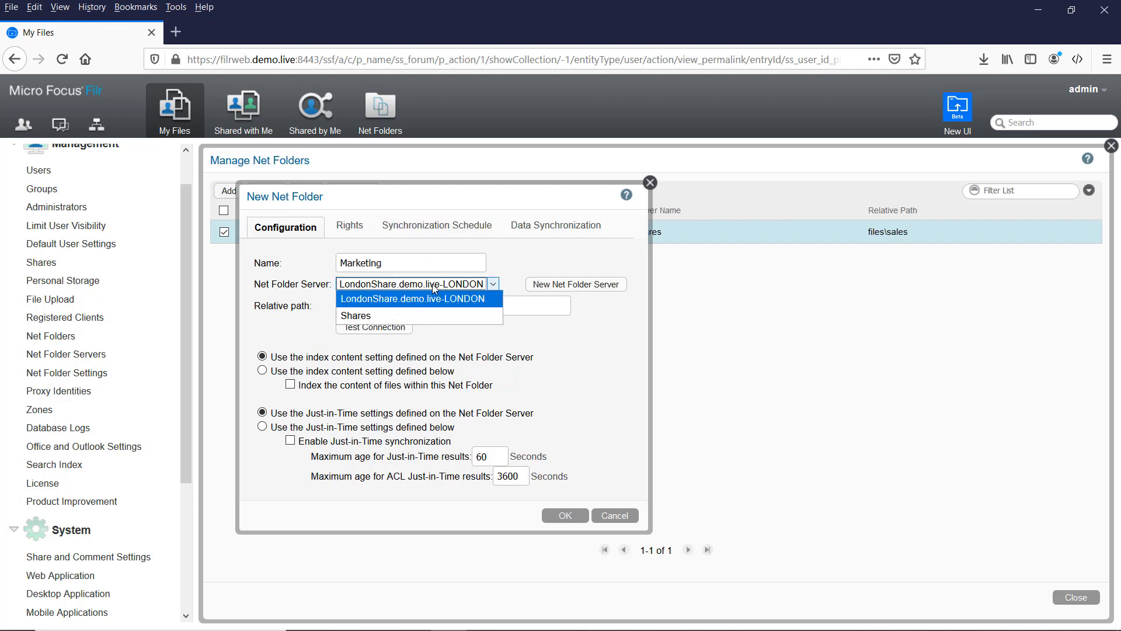
{"action": "left_click", "coordinate": [405, 315]}
{"action": "left_click", "coordinate": [411, 304]}
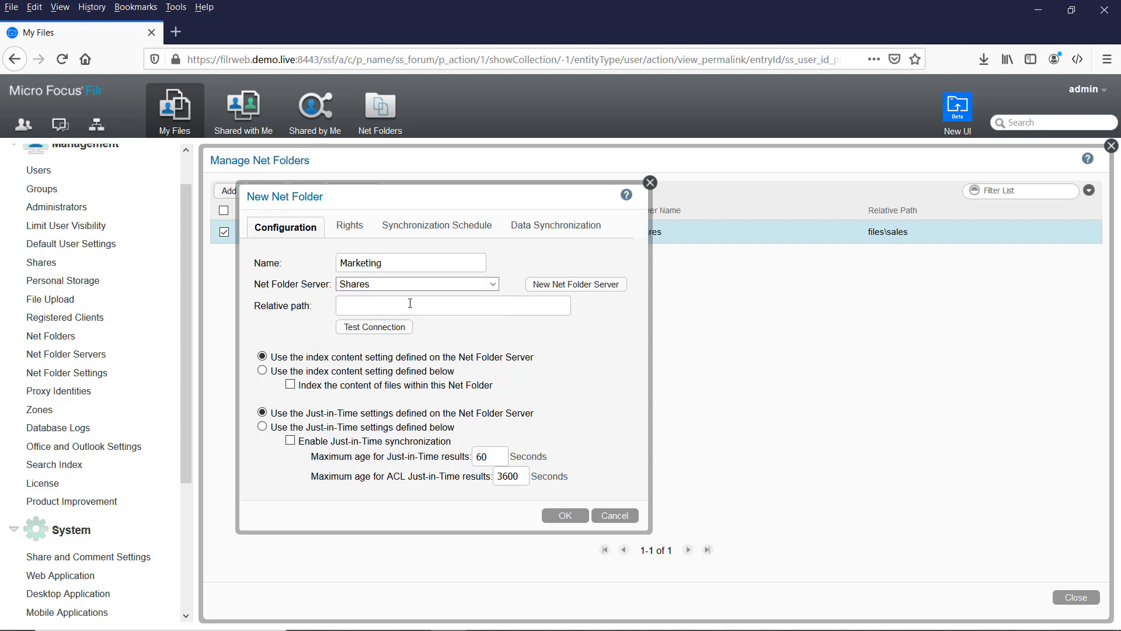
{"action": "type", "text": "\\files\\marketing"}
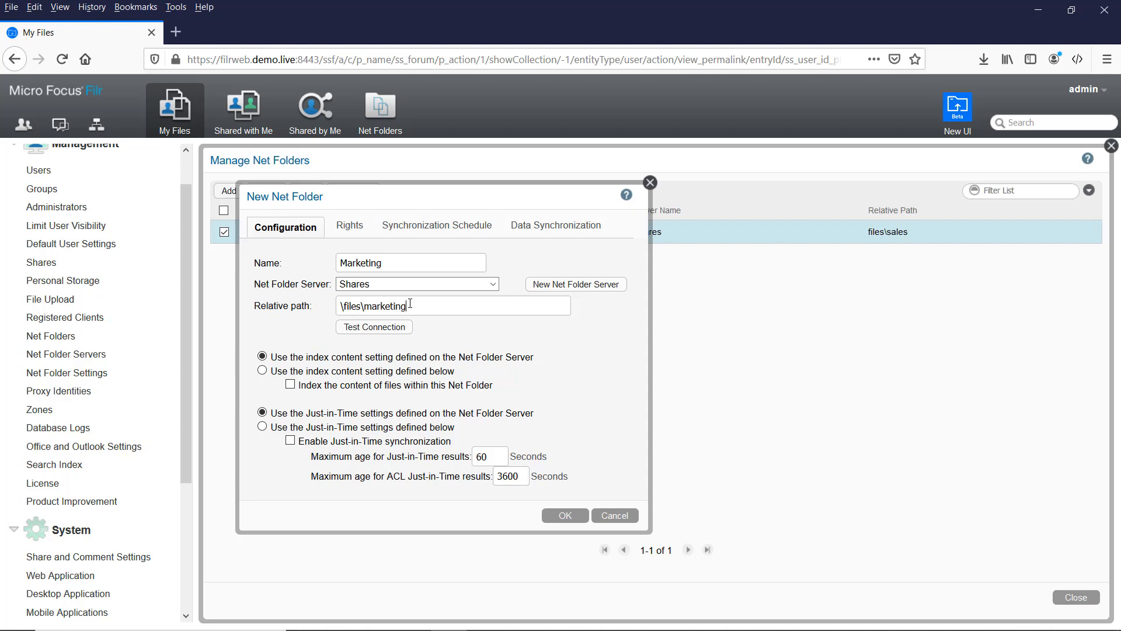
{"action": "left_click", "coordinate": [378, 327]}
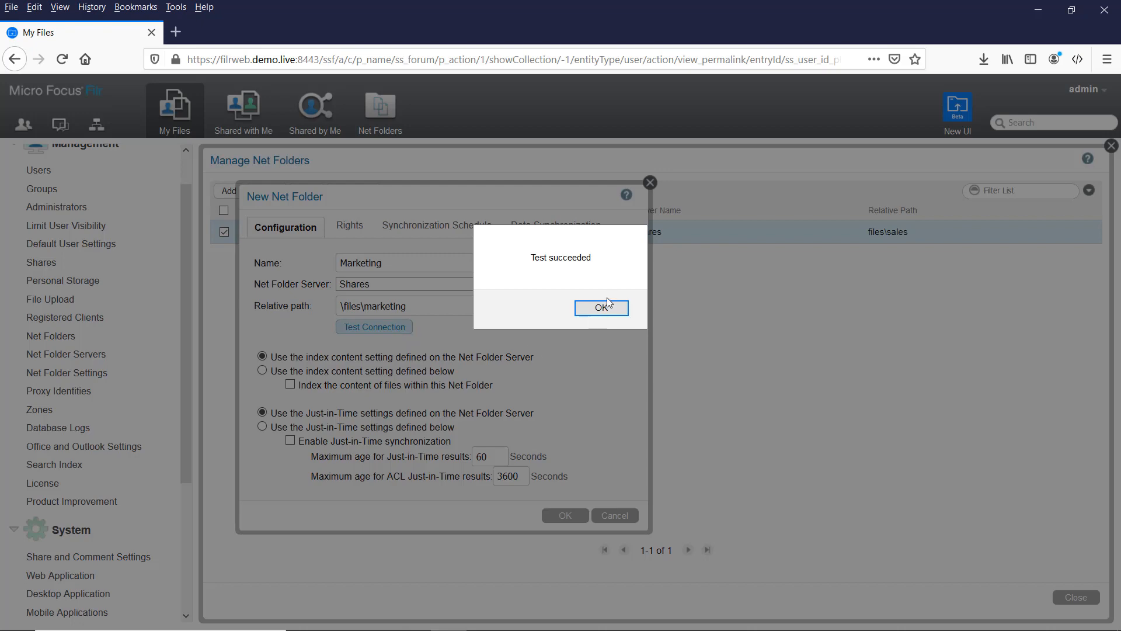
{"action": "left_click", "coordinate": [600, 307]}
Step: Grant All Internal Users access plus internal and external file sharing on the folder
{"action": "left_click", "coordinate": [344, 231]}
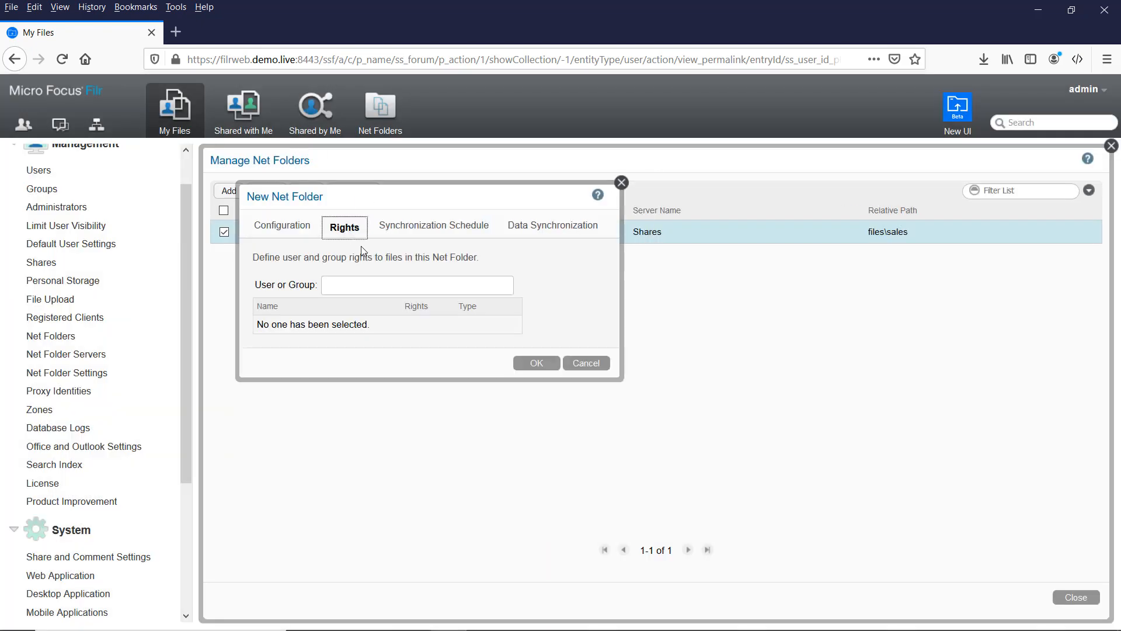
{"action": "left_click", "coordinate": [336, 288]}
{"action": "type", "text": "all"}
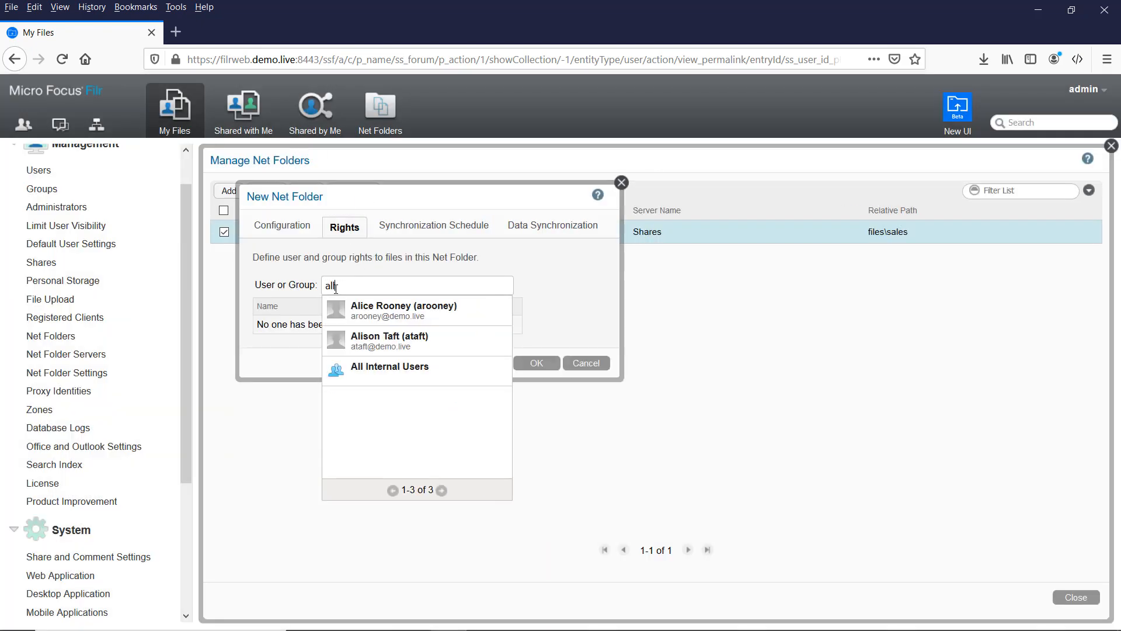
{"action": "left_click", "coordinate": [377, 308]}
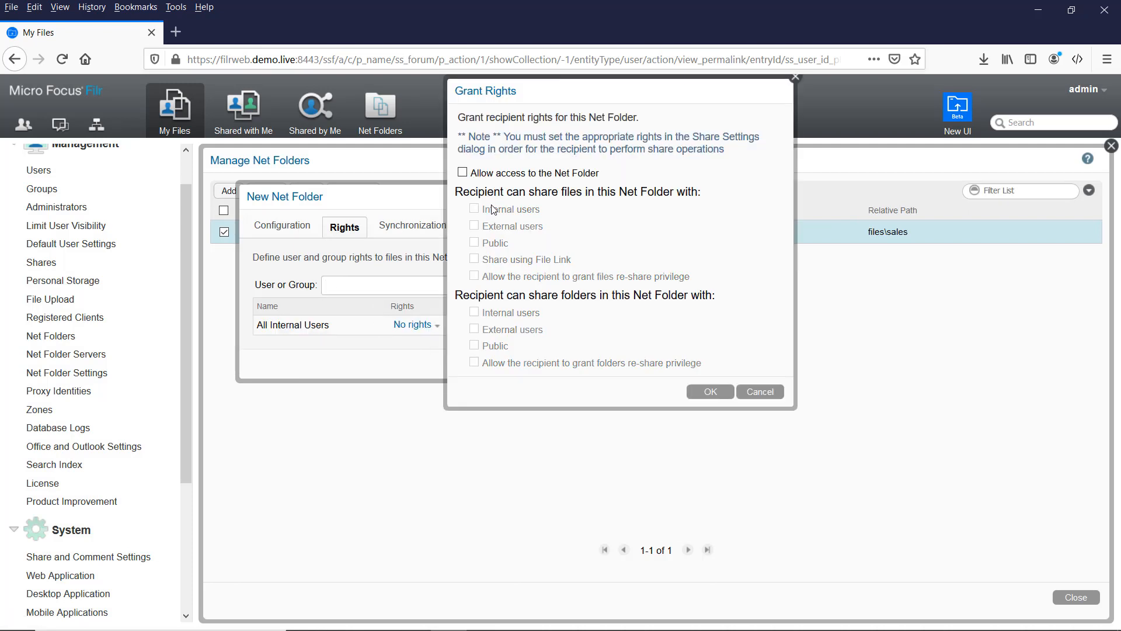
{"action": "left_click", "coordinate": [489, 174]}
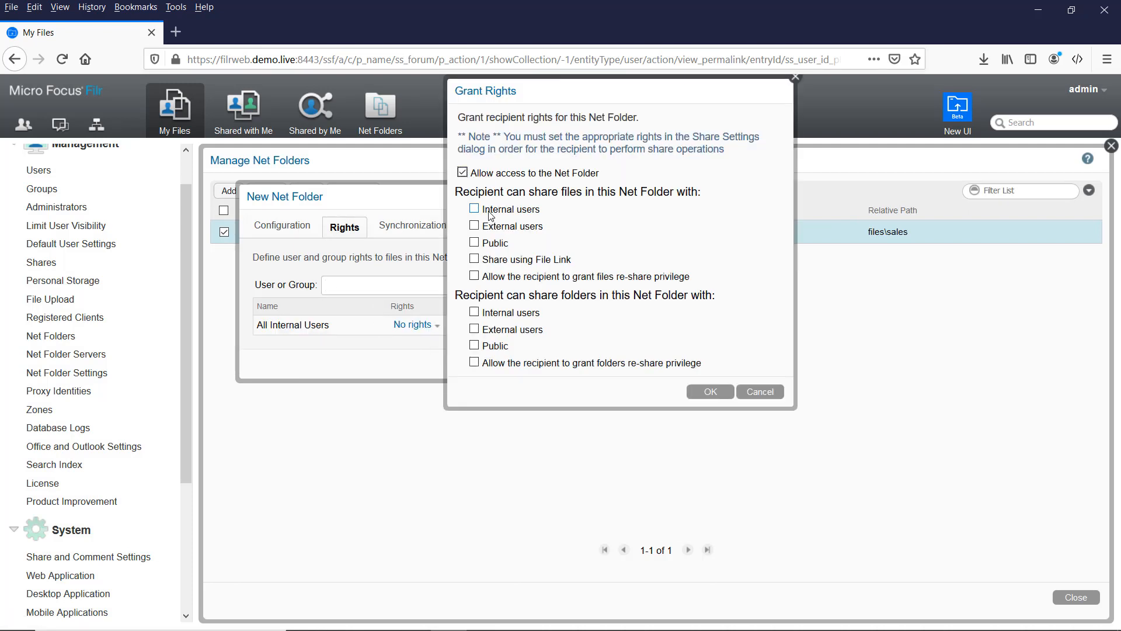
{"action": "left_click", "coordinate": [490, 210]}
{"action": "left_click", "coordinate": [491, 226]}
{"action": "left_click", "coordinate": [720, 396]}
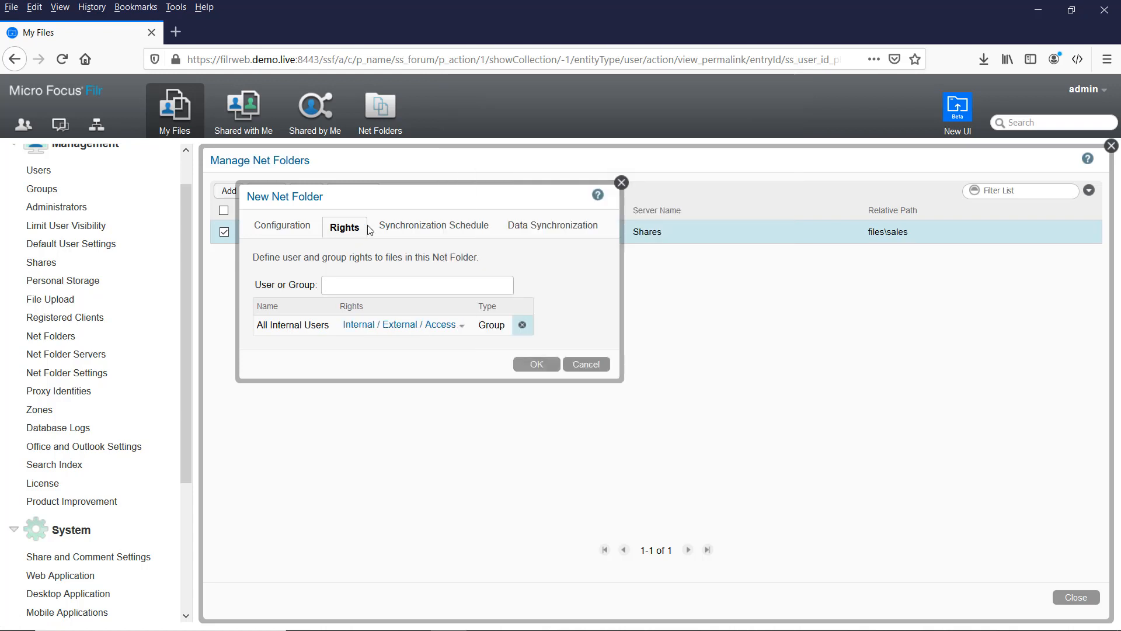
Step: Use the server's sync schedule, create the Marketing folder, and sync it now
{"action": "left_click", "coordinate": [413, 229]}
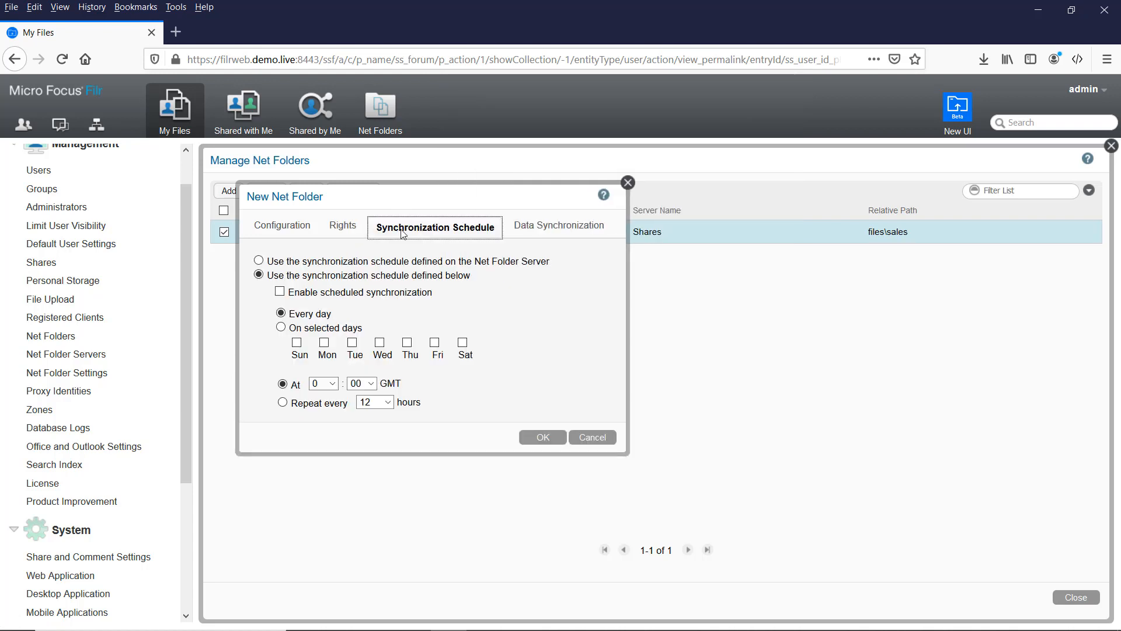
{"action": "left_click", "coordinate": [259, 260]}
{"action": "left_click", "coordinate": [552, 228]}
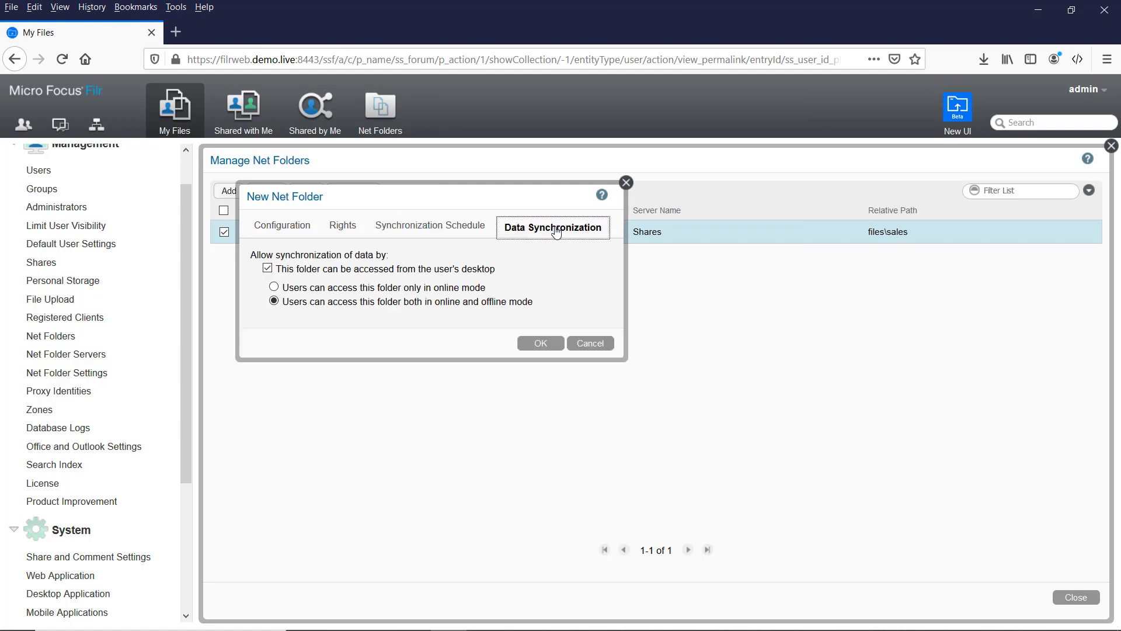
{"action": "left_click", "coordinate": [538, 345]}
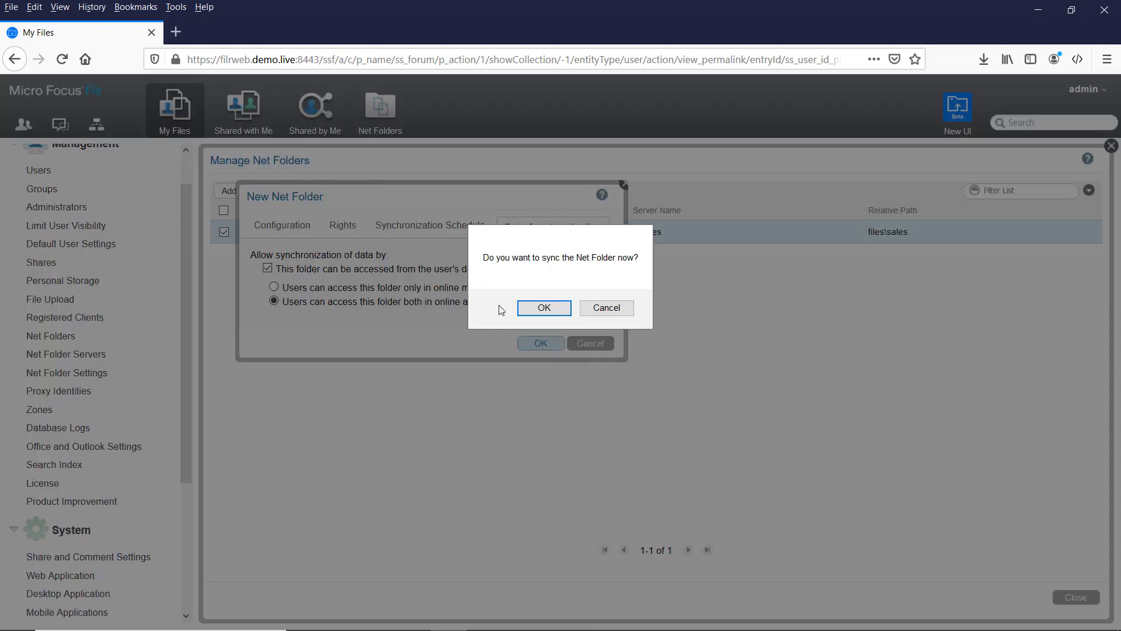
{"action": "left_click", "coordinate": [542, 309]}
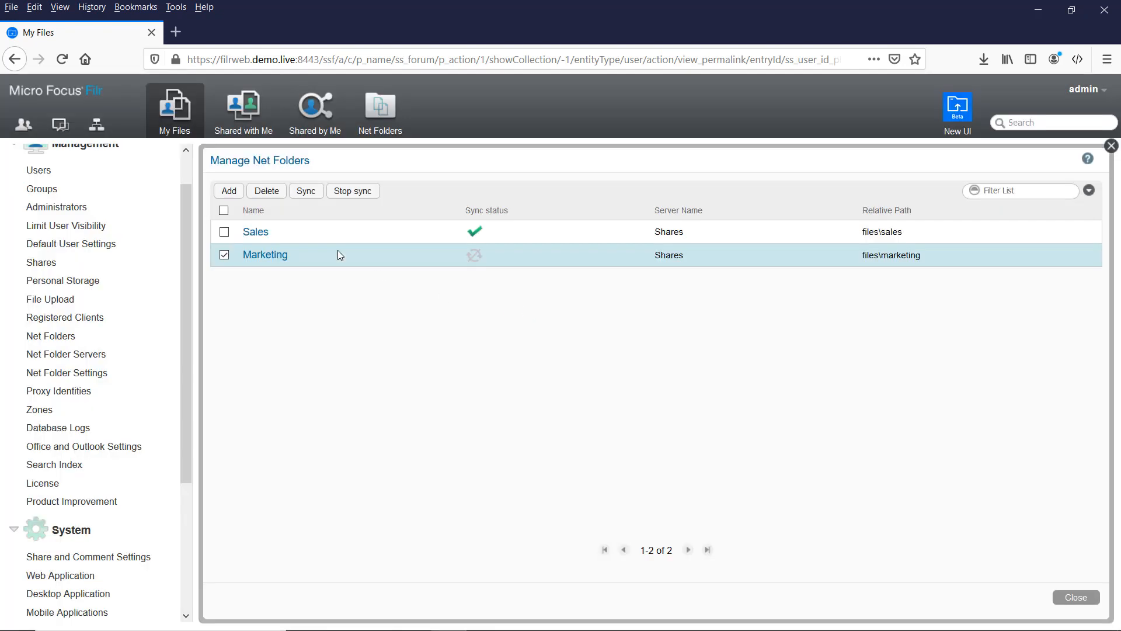
Step: Name the new net folder Finance on the Shares server, path \files\finance, and test the connection
{"action": "left_click", "coordinate": [229, 190]}
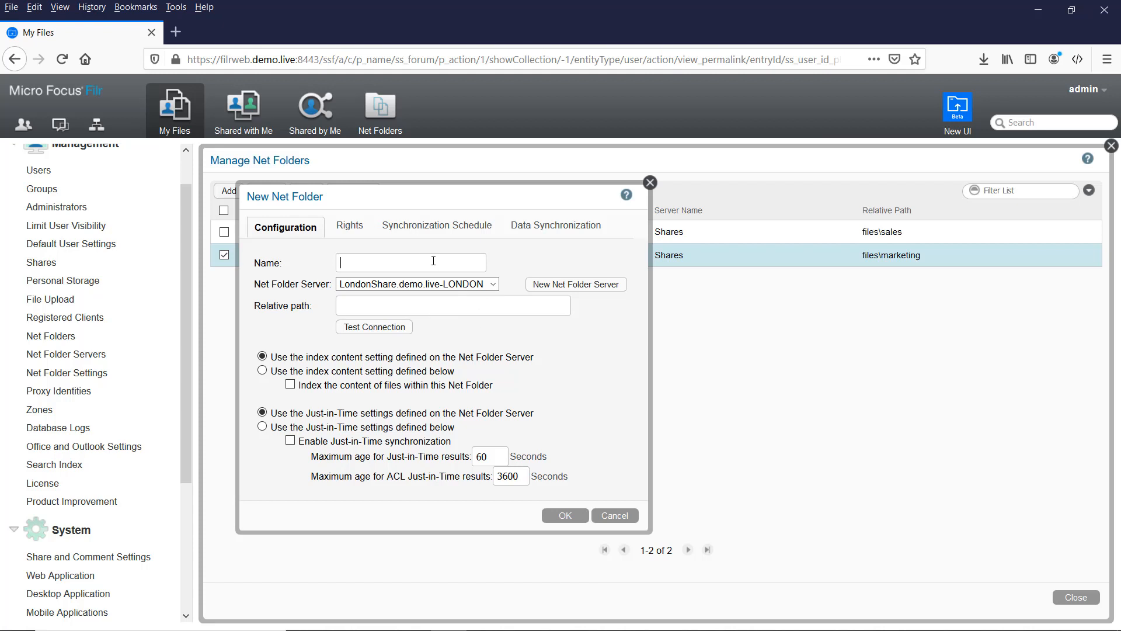
{"action": "type", "text": "Finance"}
{"action": "key", "text": "Tab"}
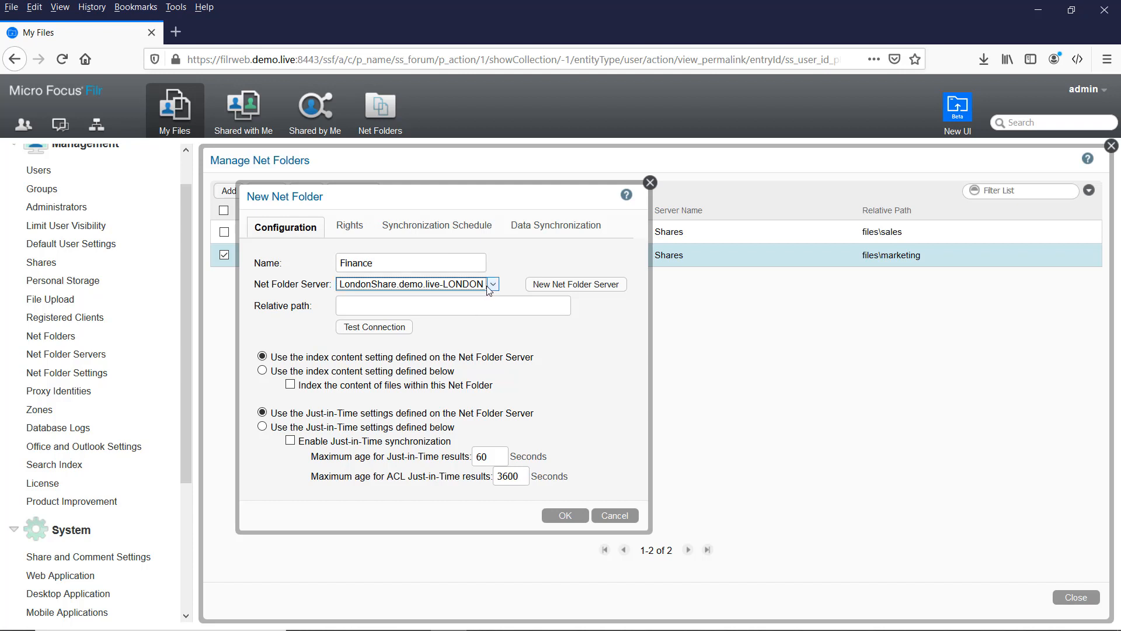
{"action": "left_click", "coordinate": [444, 284]}
{"action": "left_click", "coordinate": [437, 315]}
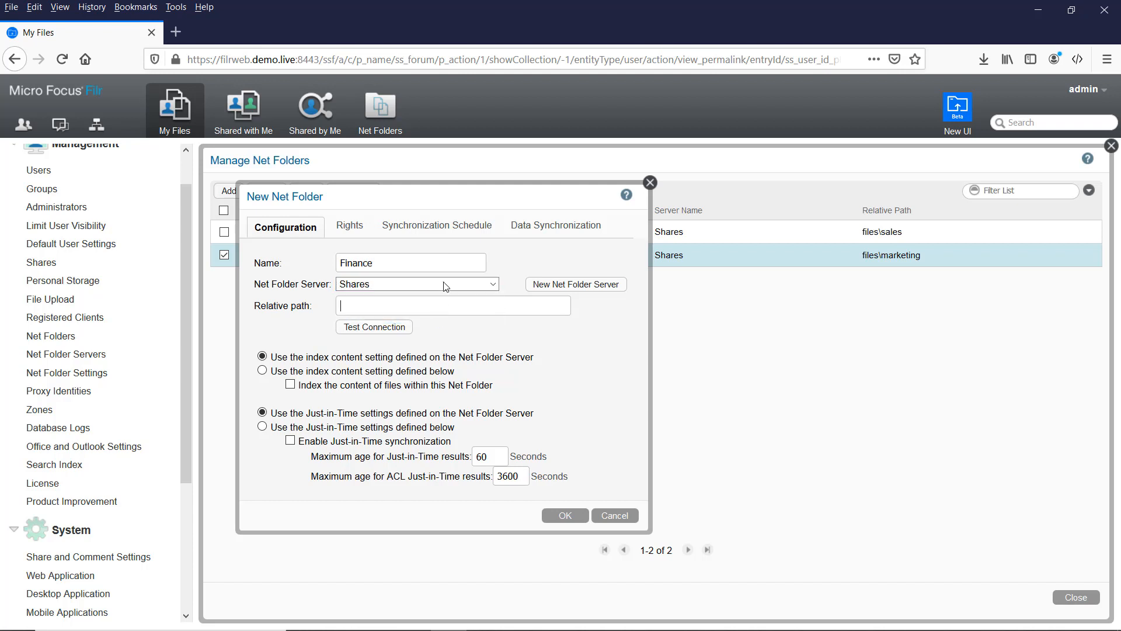
{"action": "key", "text": "Tab"}
{"action": "type", "text": "\\file"}
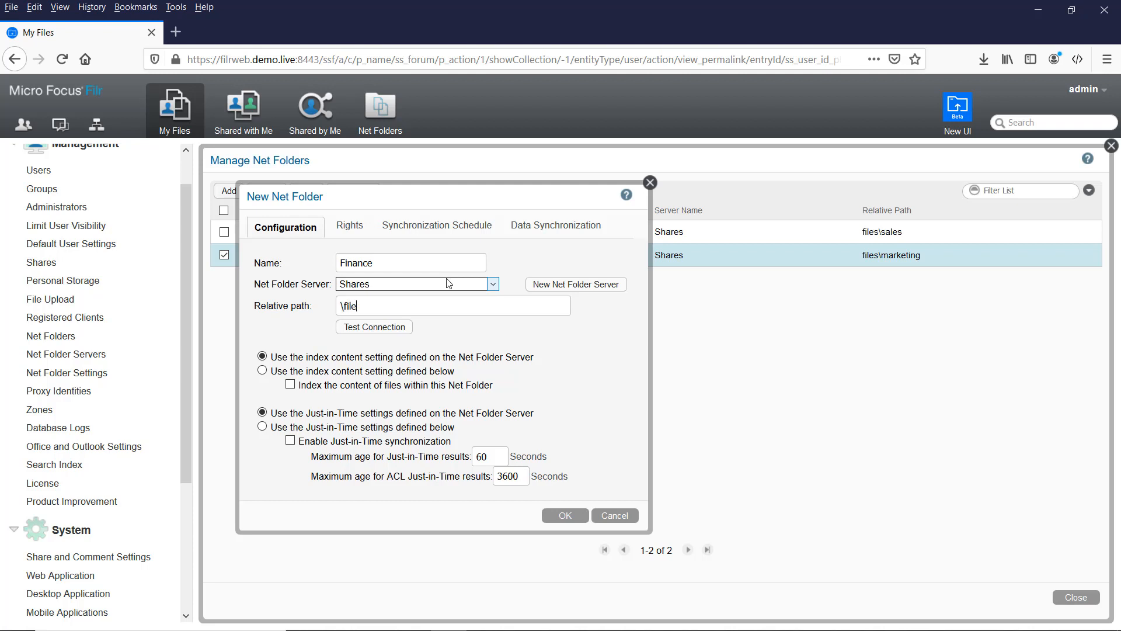
{"action": "type", "text": "s\\finance"}
{"action": "left_click", "coordinate": [362, 333]}
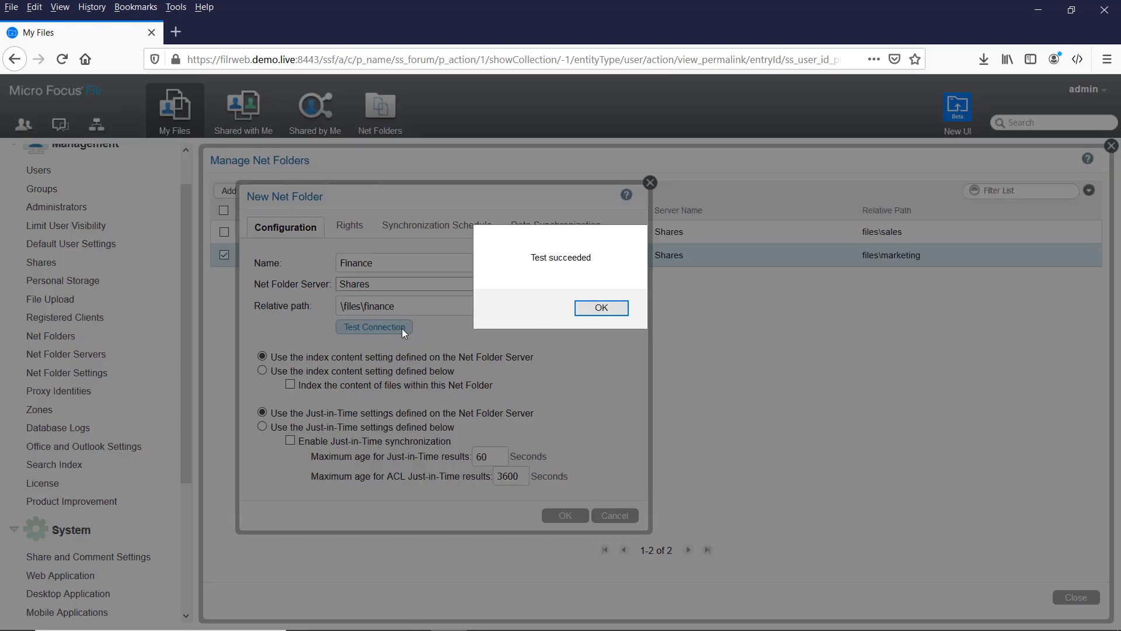
Step: Grant All Internal Users access to the Finance net folder
{"action": "left_click", "coordinate": [599, 309]}
{"action": "left_click", "coordinate": [363, 226]}
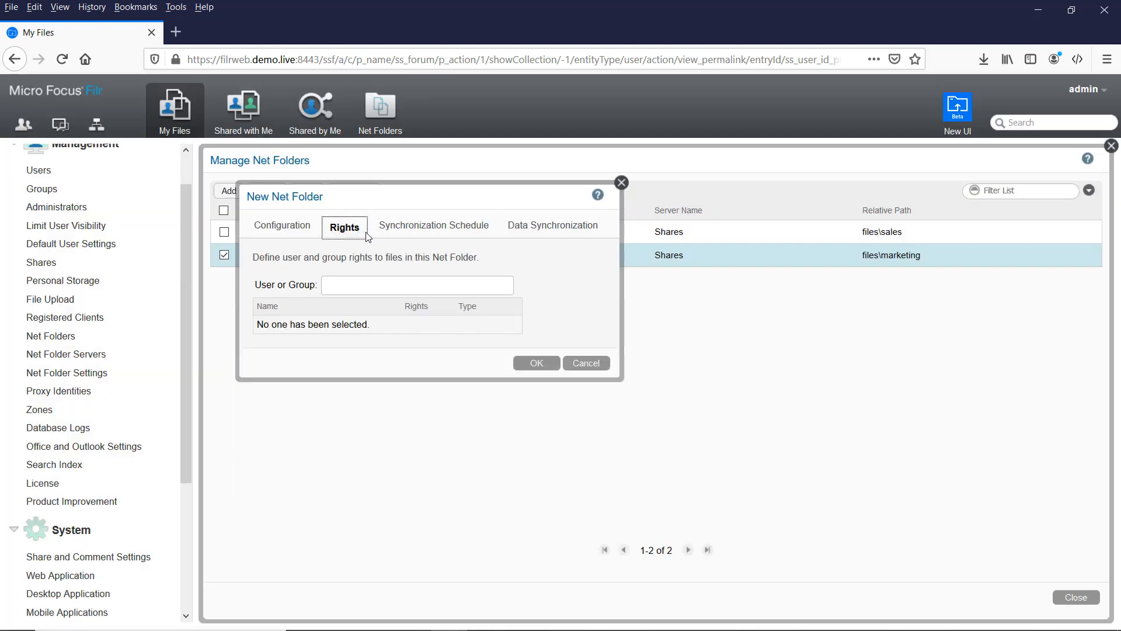
{"action": "left_click", "coordinate": [376, 283]}
{"action": "type", "text": "all"}
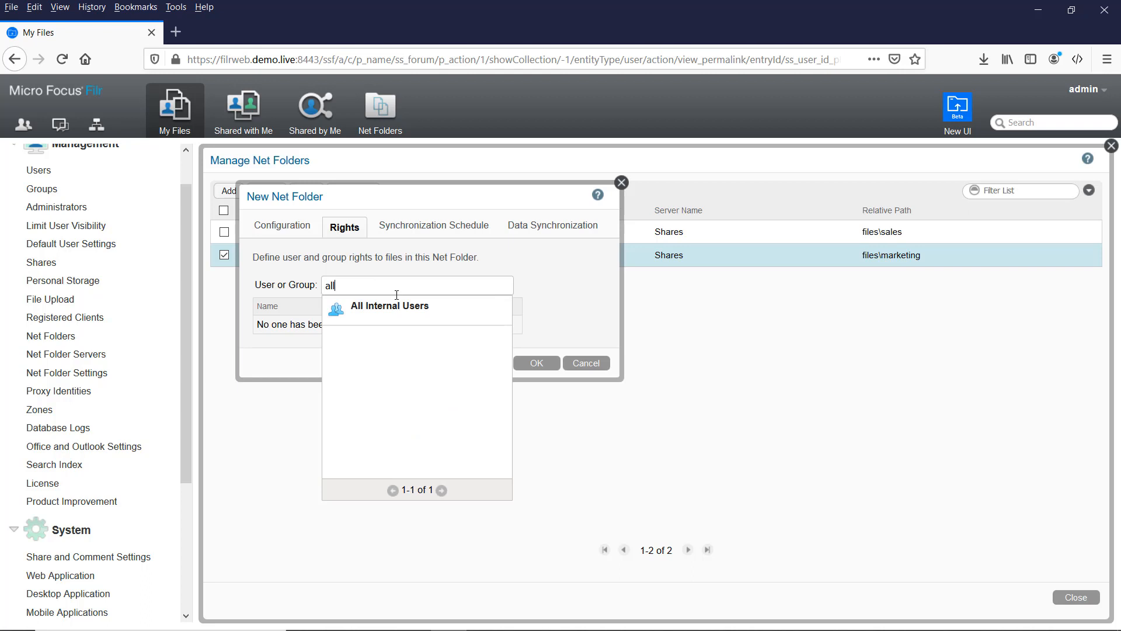
{"action": "left_click", "coordinate": [433, 309]}
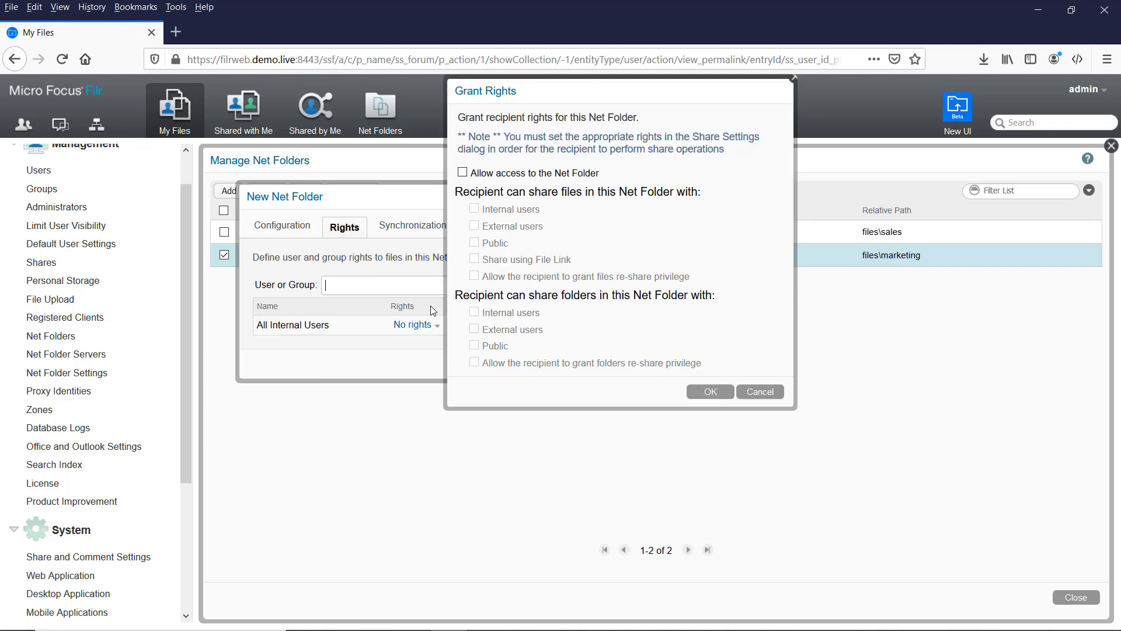
{"action": "left_click", "coordinate": [493, 174]}
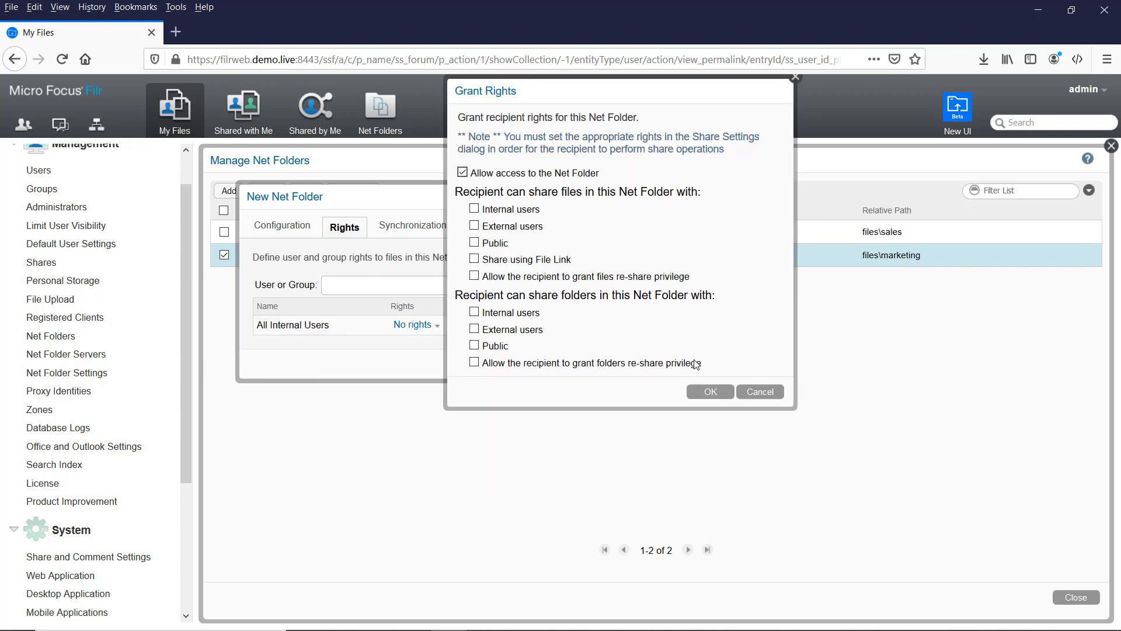
{"action": "left_click", "coordinate": [709, 391]}
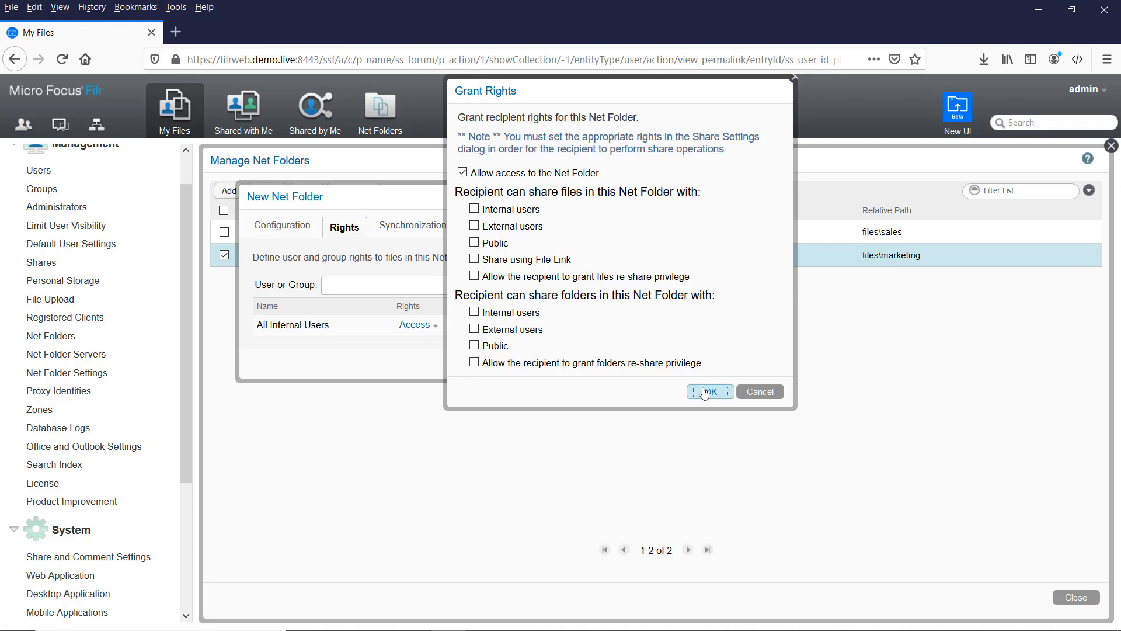
Step: Use the server's sync schedule, turn off desktop access, then create and sync Finance
{"action": "left_click", "coordinate": [419, 231]}
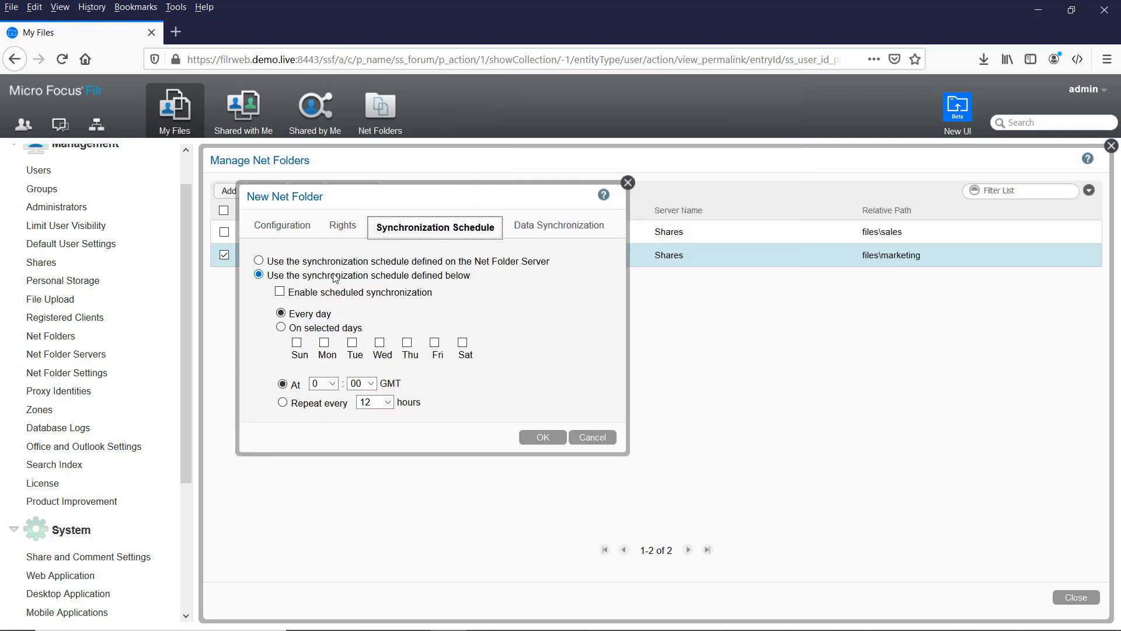
{"action": "left_click", "coordinate": [259, 261]}
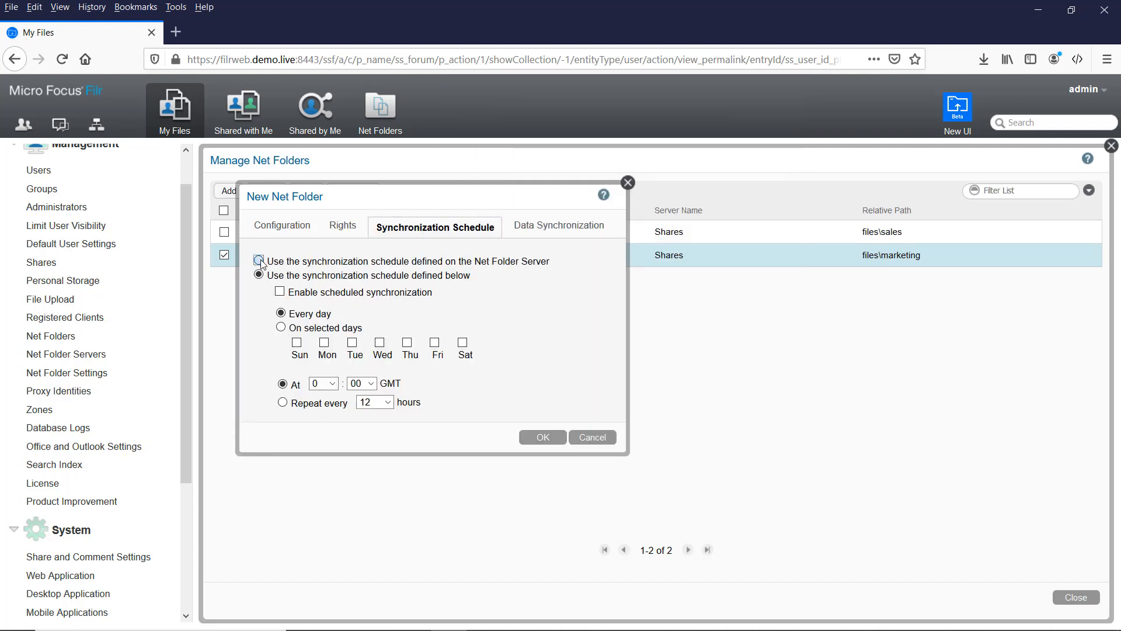
{"action": "left_click", "coordinate": [567, 234]}
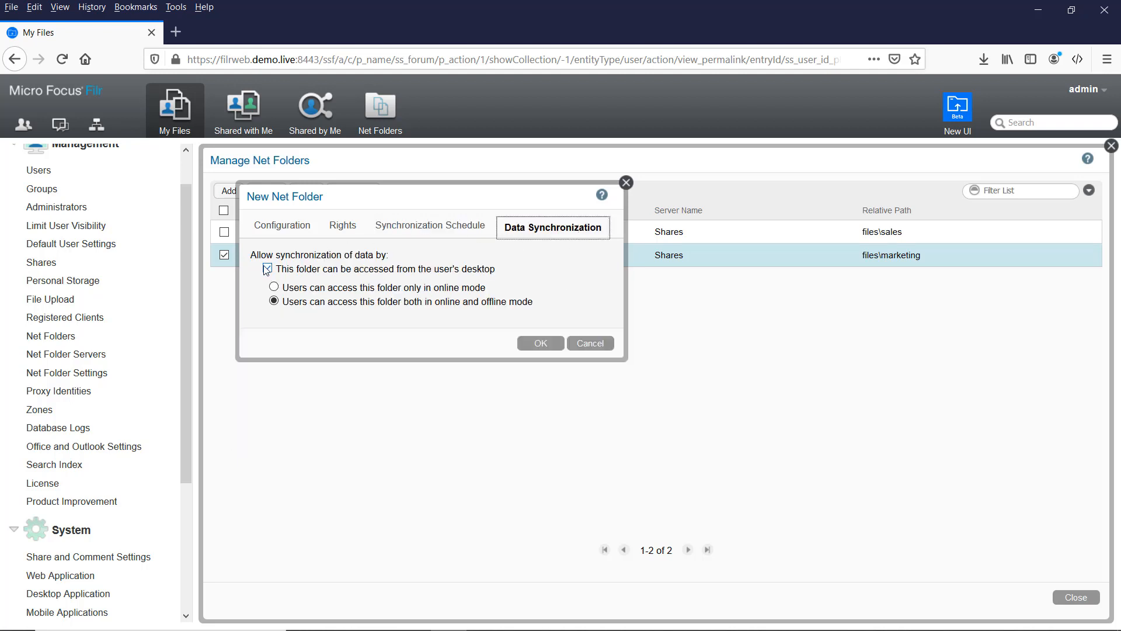
{"action": "left_click", "coordinate": [271, 270]}
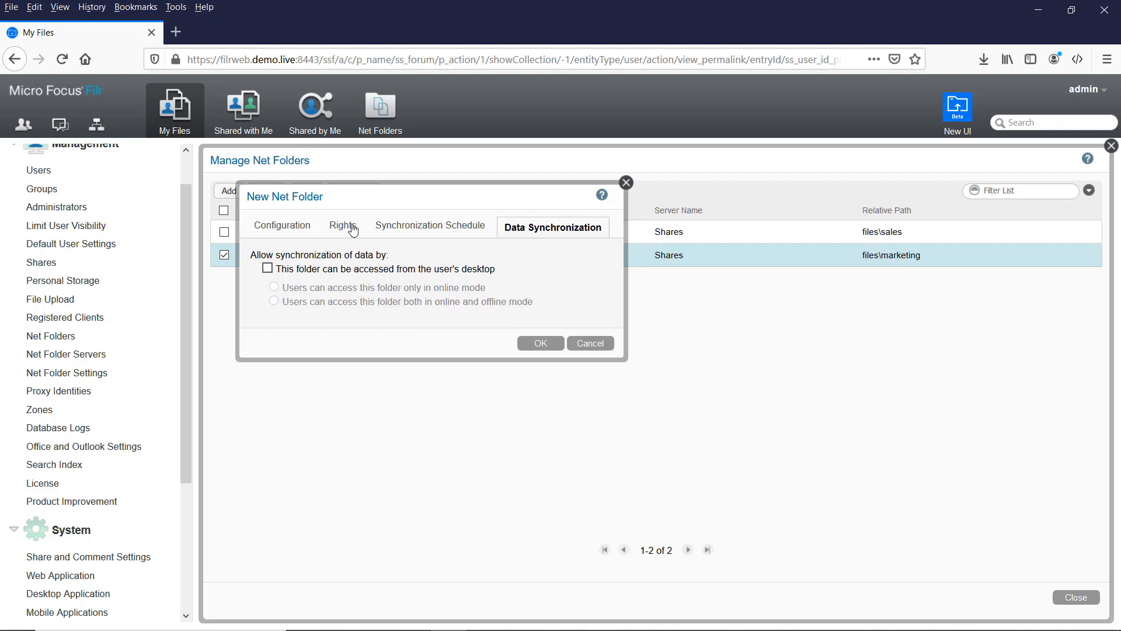
{"action": "left_click", "coordinate": [535, 344]}
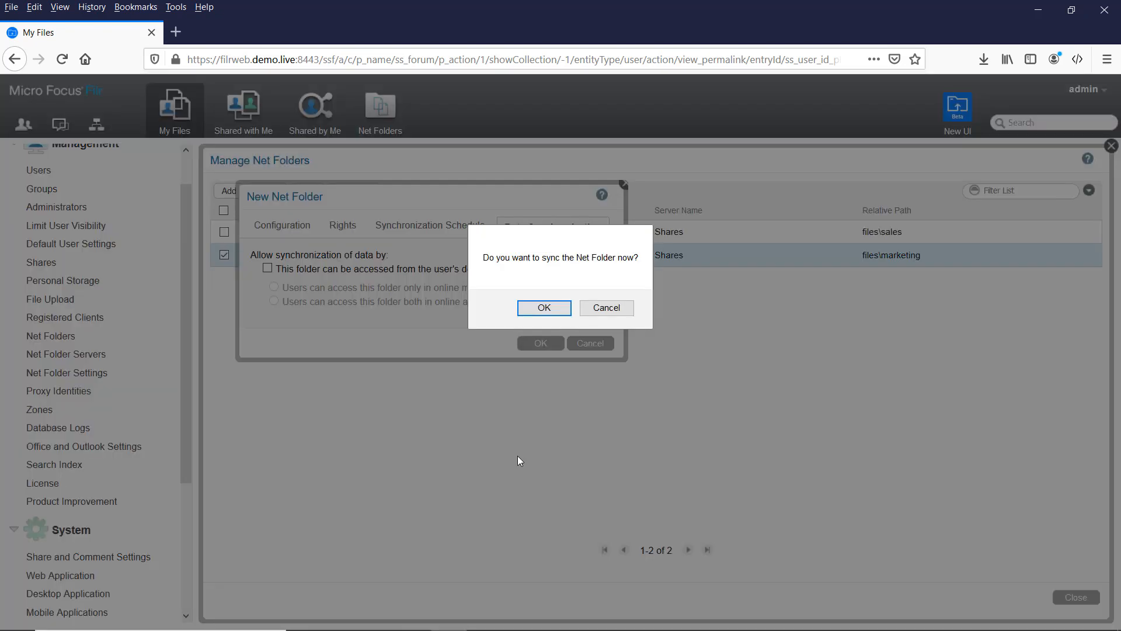
{"action": "left_click", "coordinate": [543, 308]}
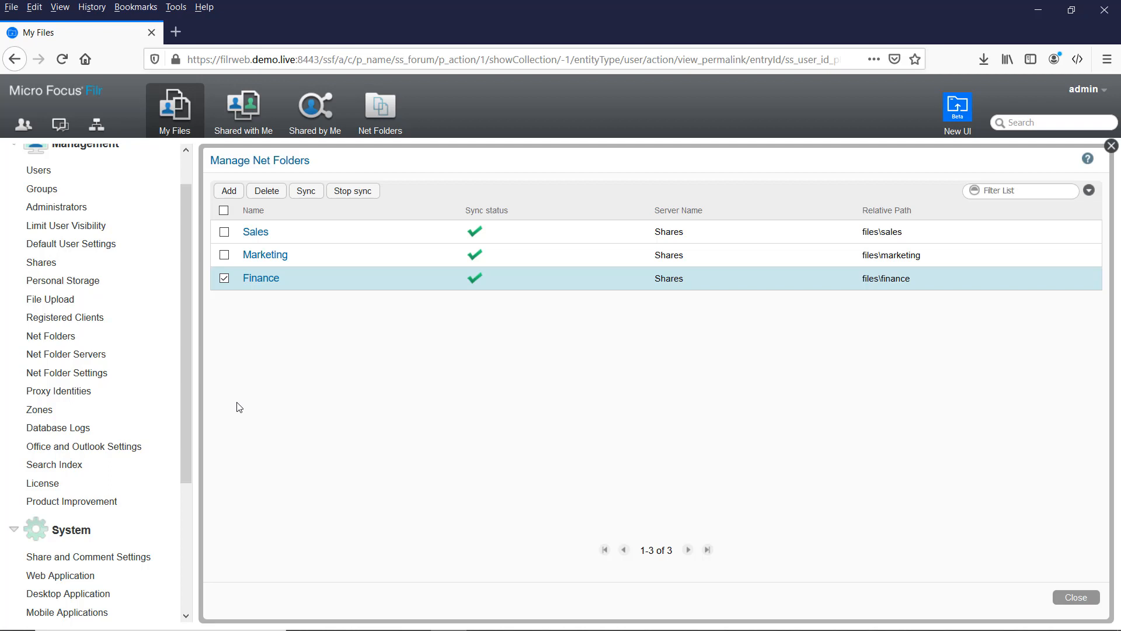
Step: Open the Share and Comment Settings under System
{"action": "left_click_drag", "start_coordinate": [188, 238], "coordinate": [185, 370]}
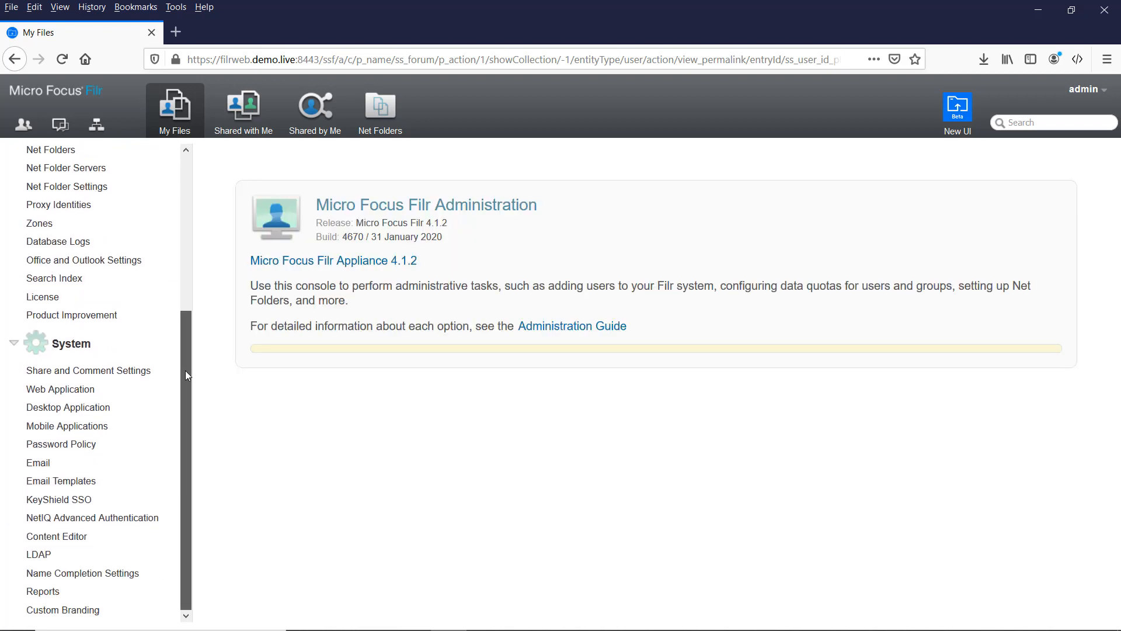
{"action": "left_click", "coordinate": [89, 374]}
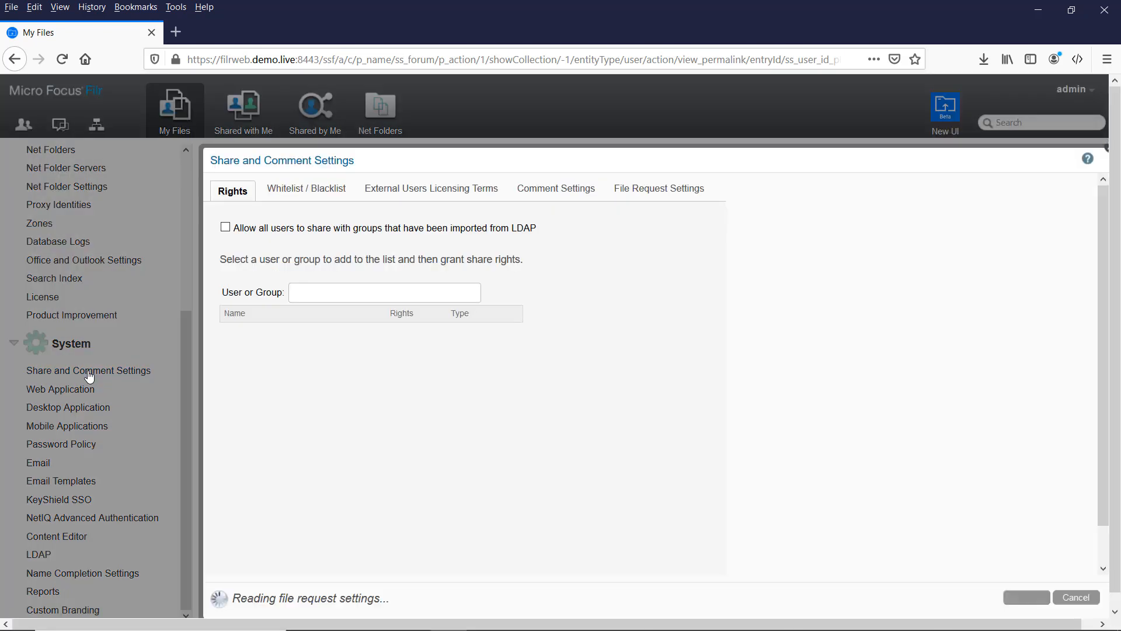
Step: Add All Internal Users to share rights with Share with Internal users enabled
{"action": "left_click", "coordinate": [325, 297]}
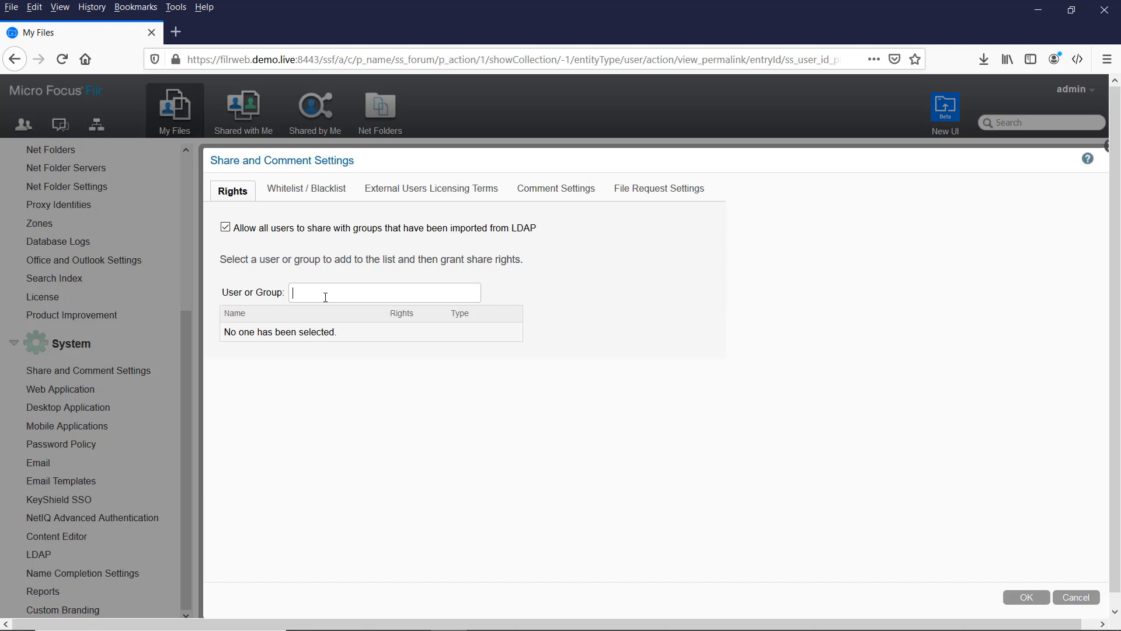
{"action": "left_click", "coordinate": [325, 298]}
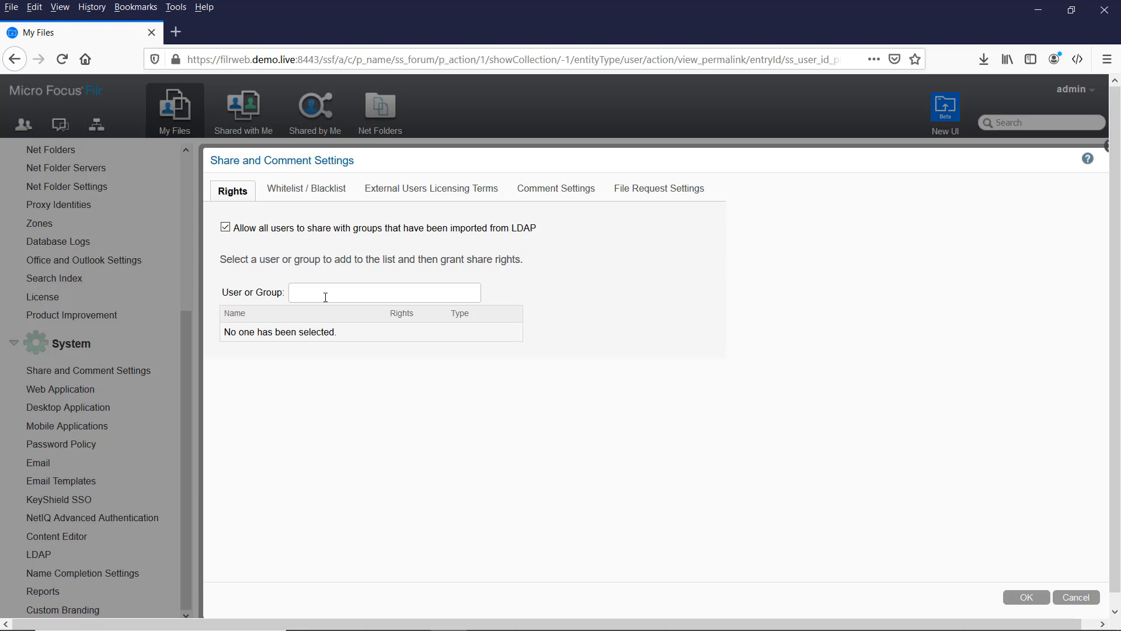
{"action": "type", "text": "all"}
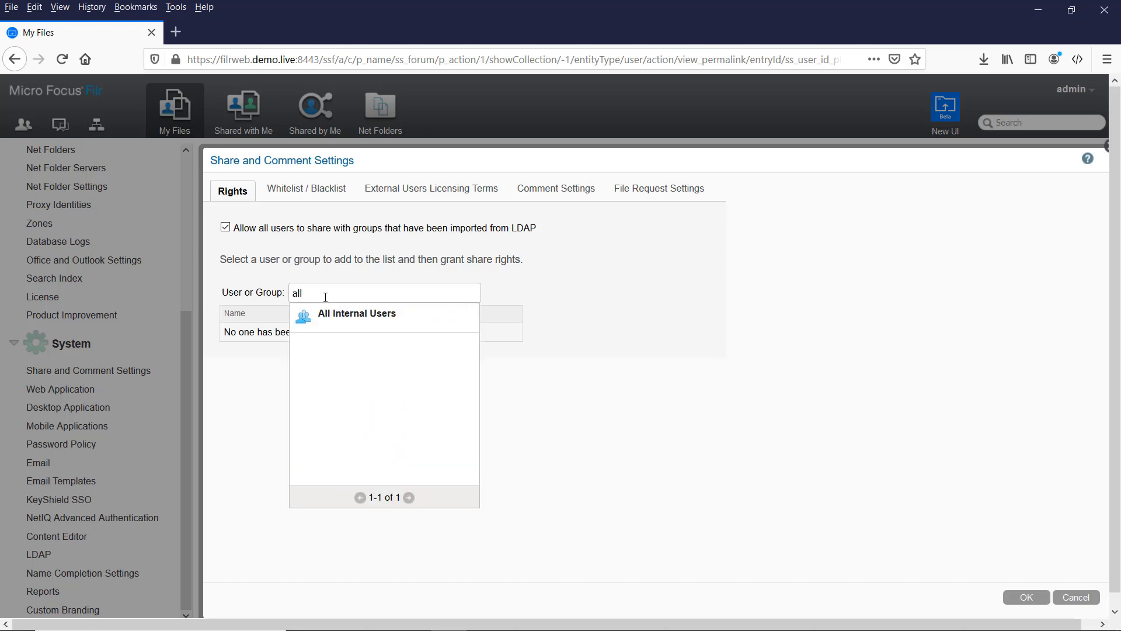
{"action": "left_click", "coordinate": [360, 318]}
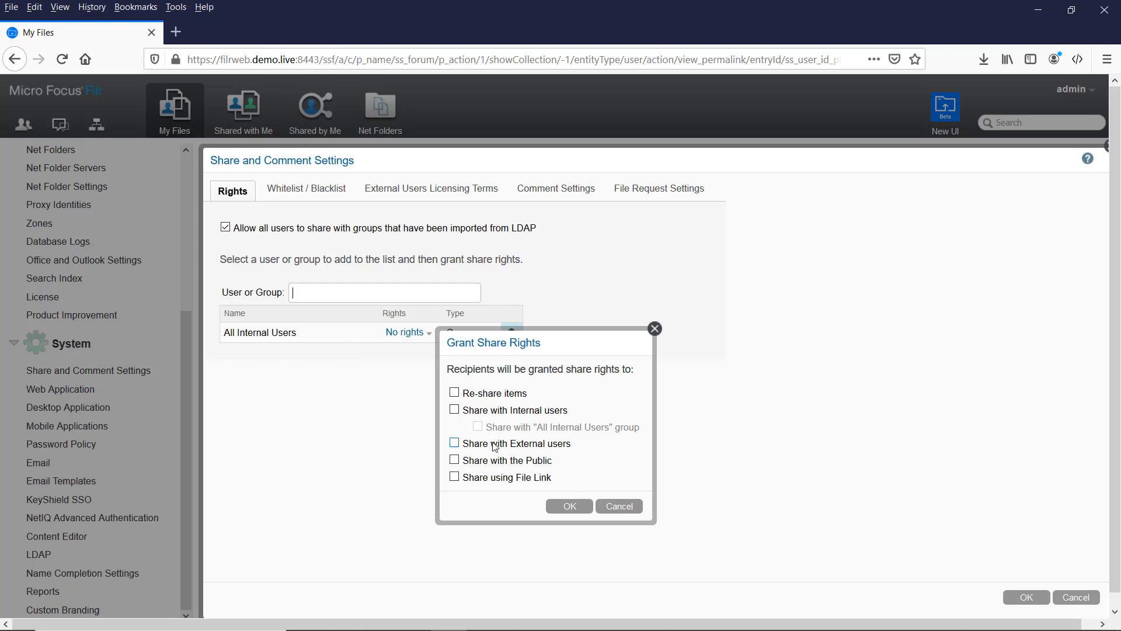
{"action": "left_click", "coordinate": [455, 410]}
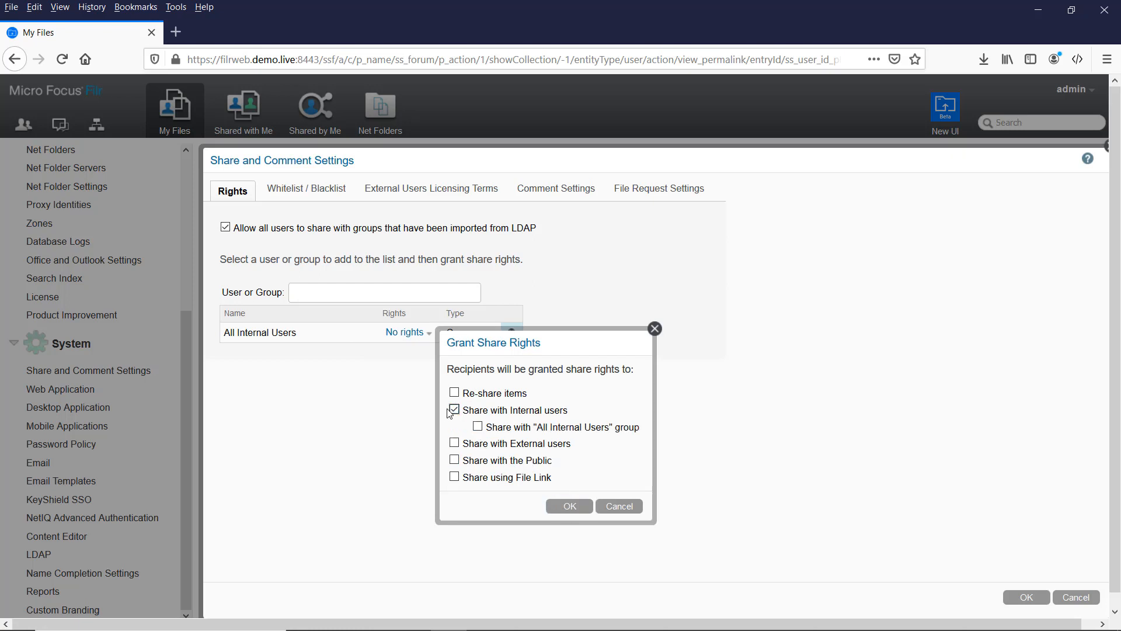
{"action": "left_click", "coordinate": [567, 507]}
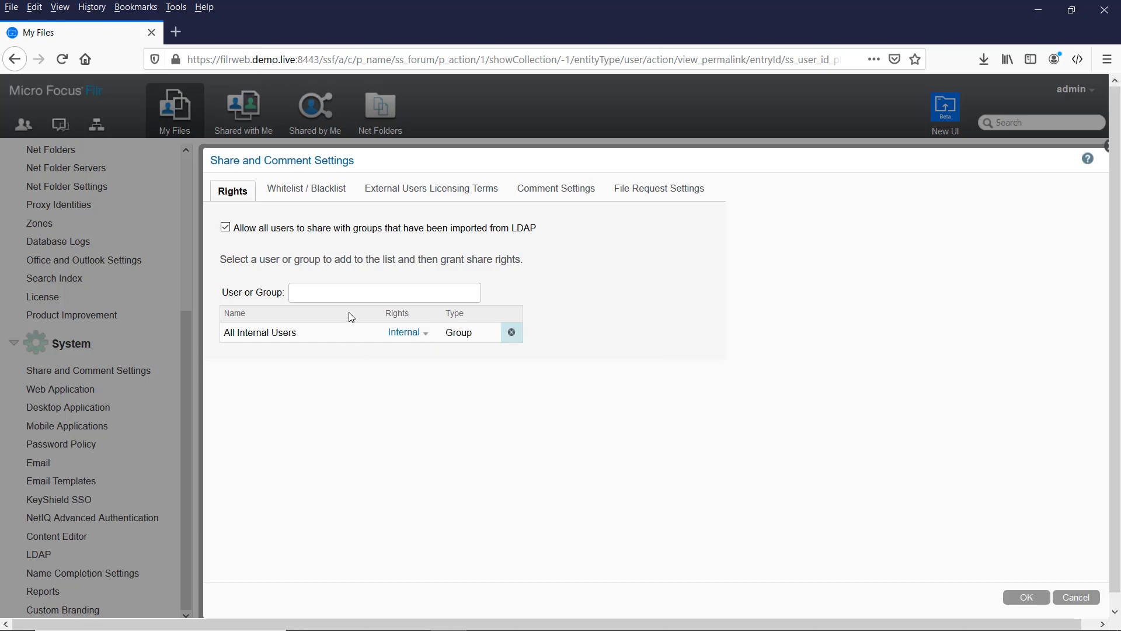
Step: Grant the user found by searching 'ad' internal and external share rights
{"action": "left_click", "coordinate": [348, 293]}
{"action": "type", "text": "a"}
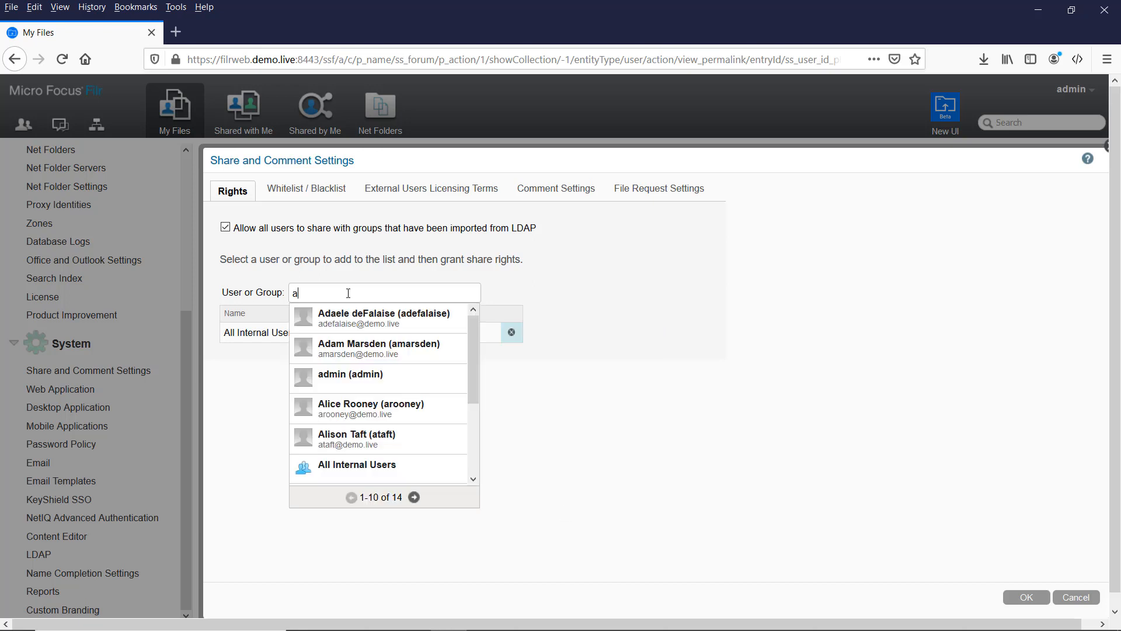
{"action": "type", "text": "d"}
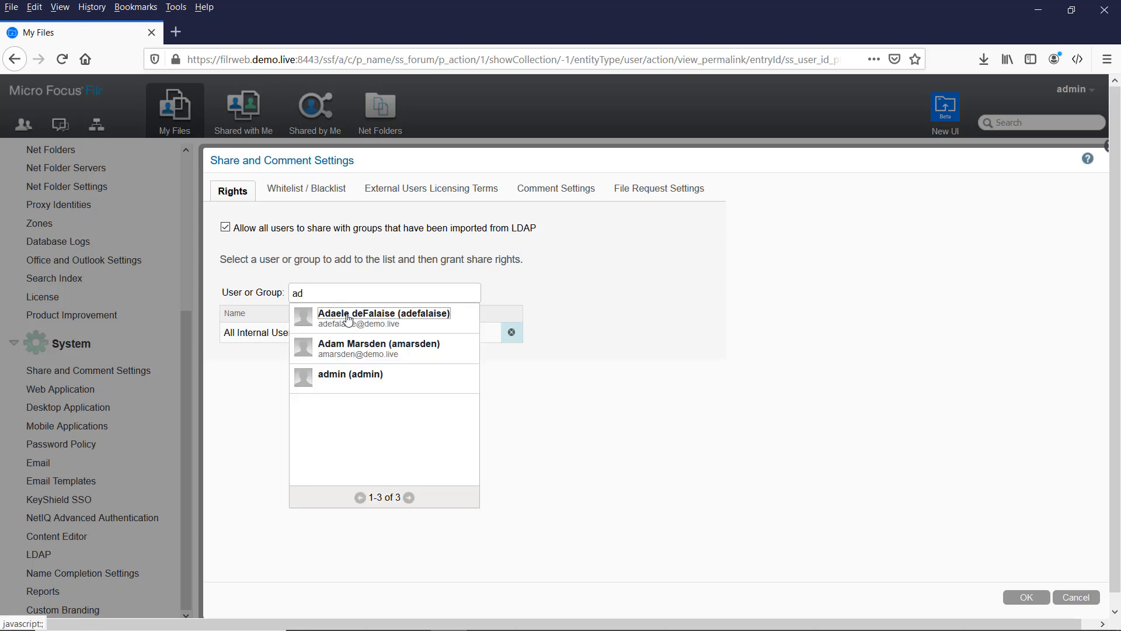
{"action": "left_click", "coordinate": [346, 317]}
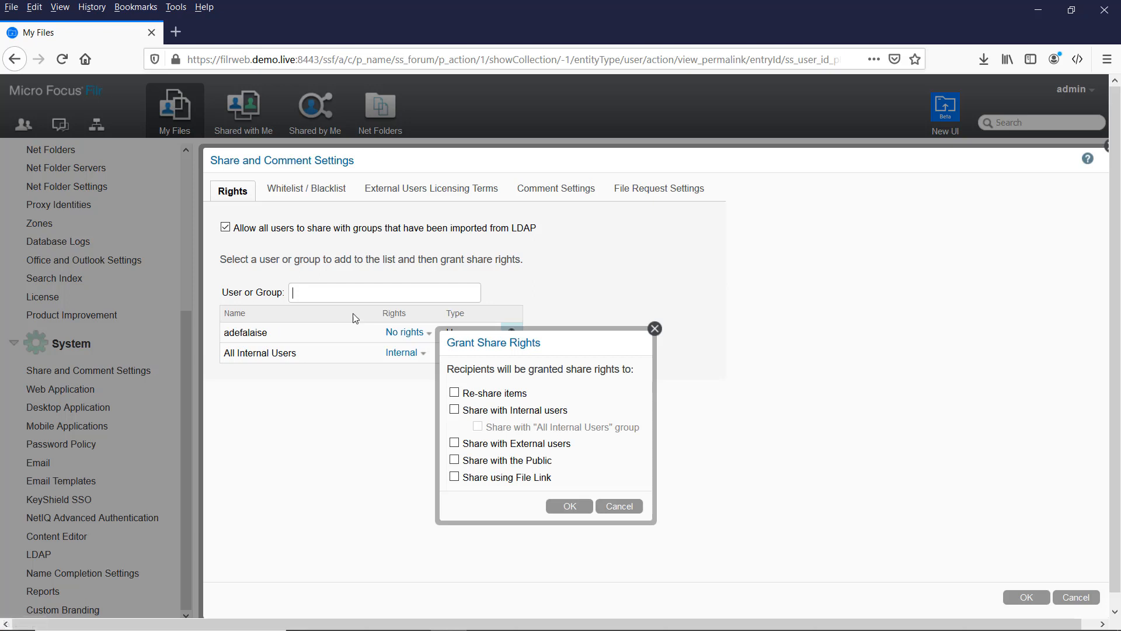
{"action": "left_click", "coordinate": [455, 443]}
{"action": "left_click", "coordinate": [466, 414]}
{"action": "left_click", "coordinate": [570, 505]}
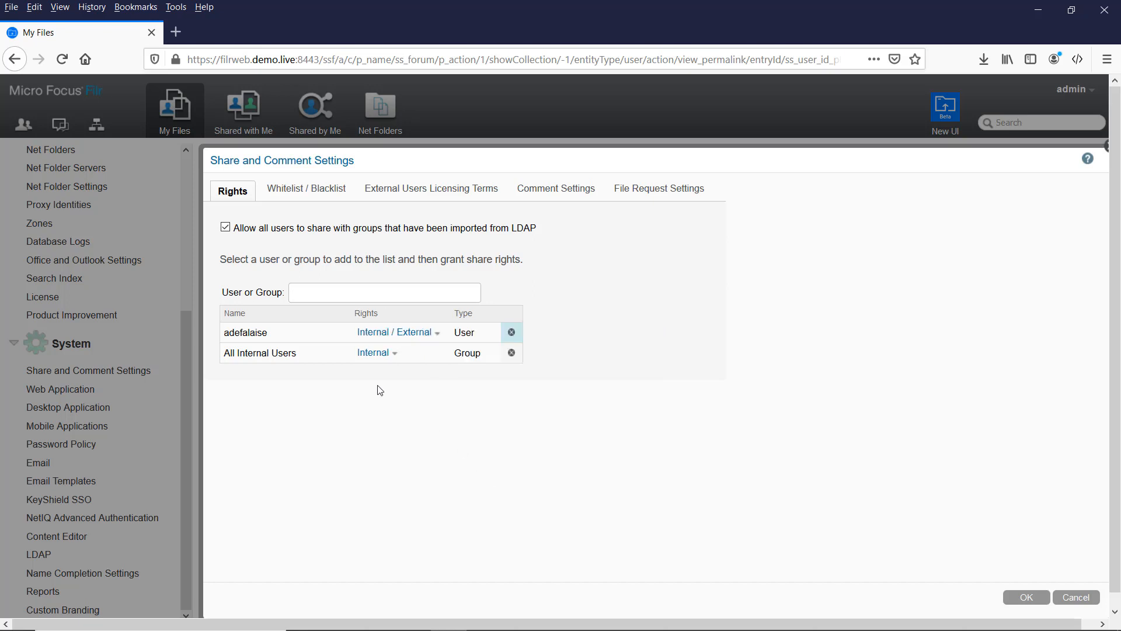
Step: Grant the user found by 'rr' internal and external share rights, then save the settings
{"action": "left_click", "coordinate": [352, 287]}
{"action": "type", "text": "rr"}
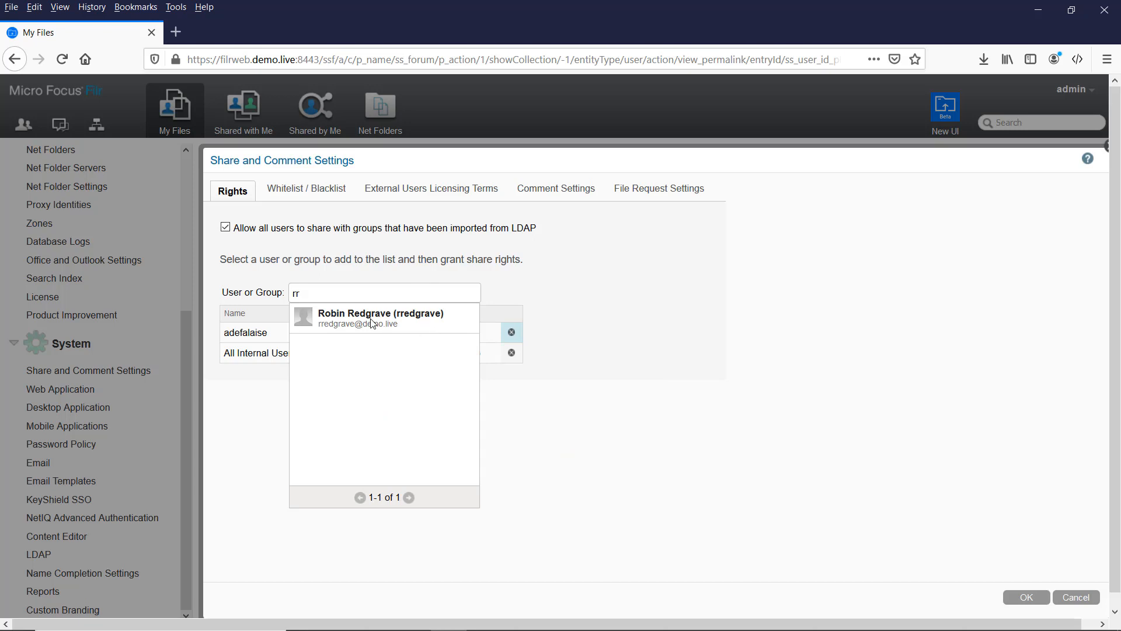
{"action": "left_click", "coordinate": [381, 319]}
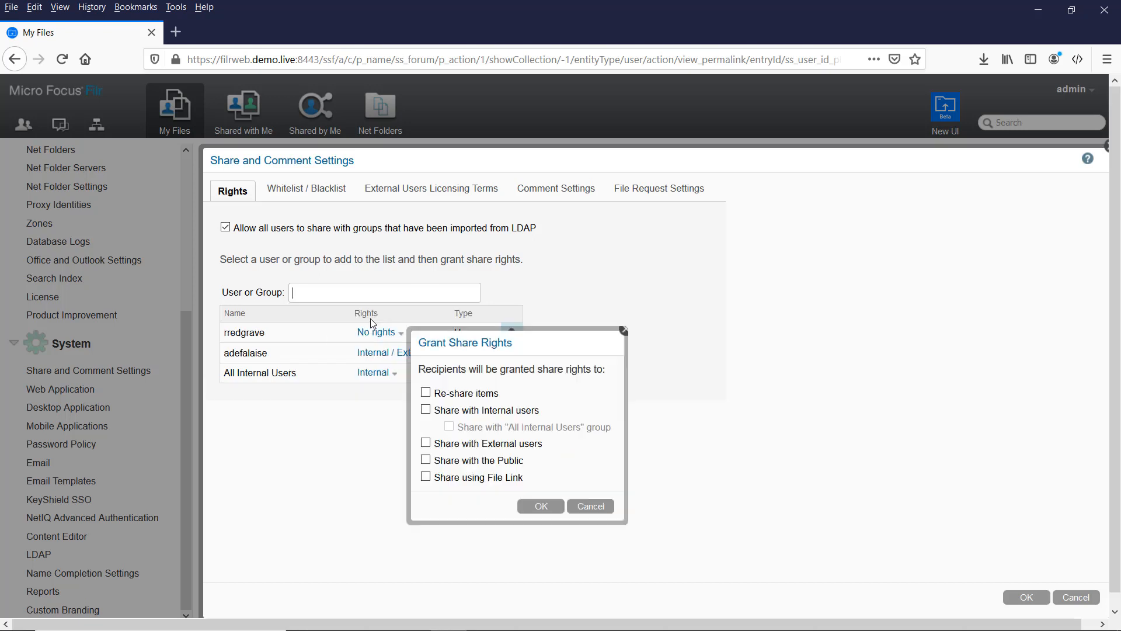
{"action": "left_click", "coordinate": [426, 410]}
{"action": "left_click", "coordinate": [425, 443]}
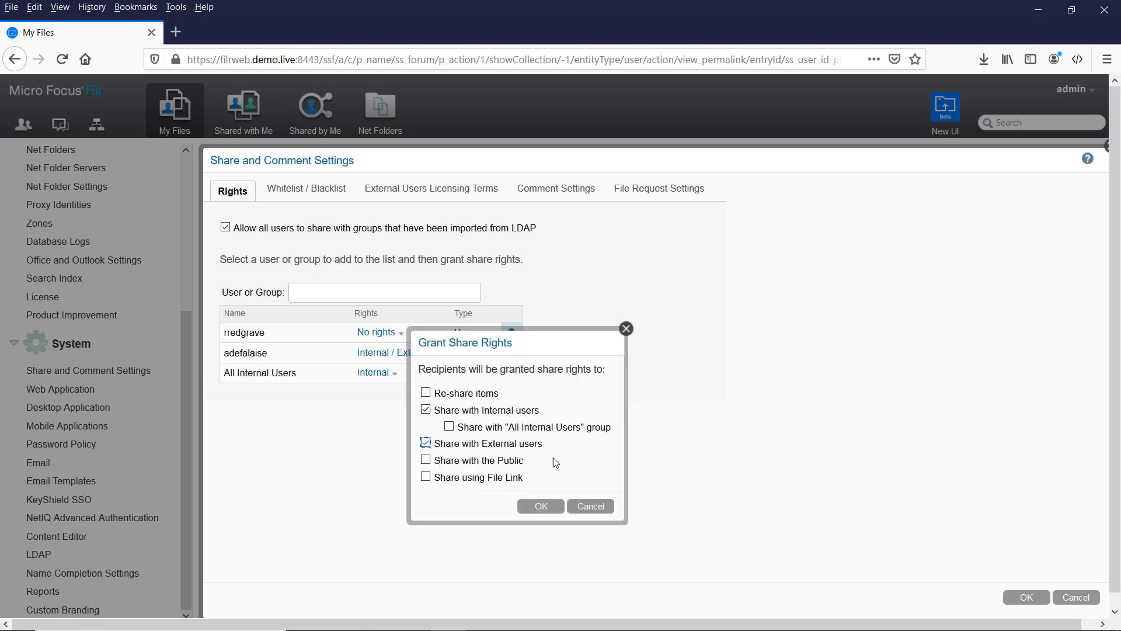
{"action": "left_click", "coordinate": [547, 505]}
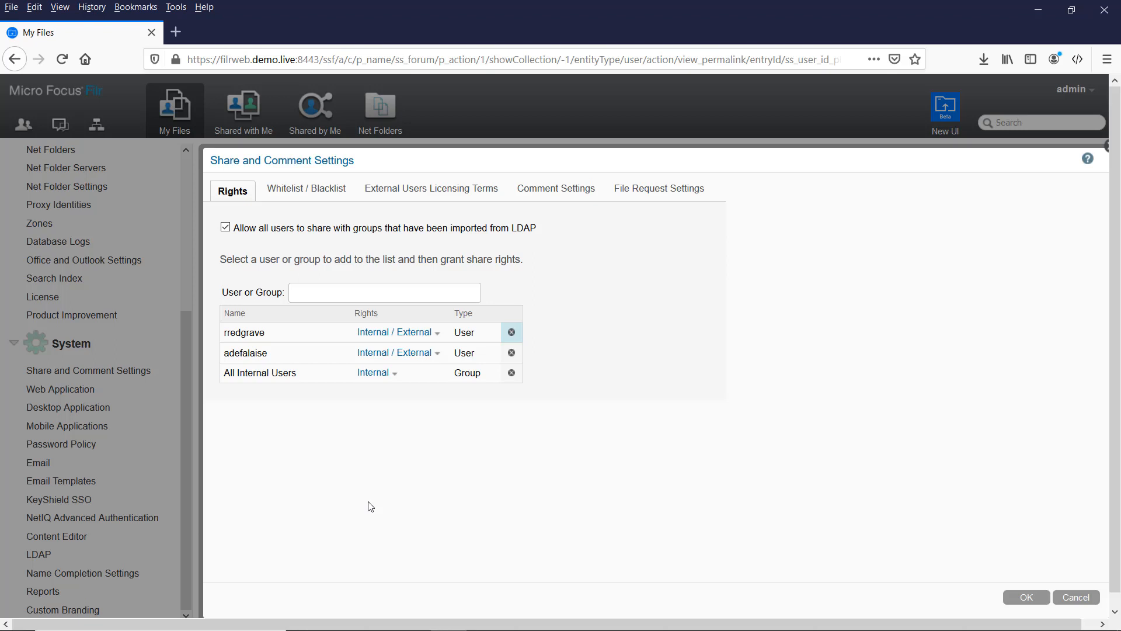
{"action": "left_click", "coordinate": [1029, 597]}
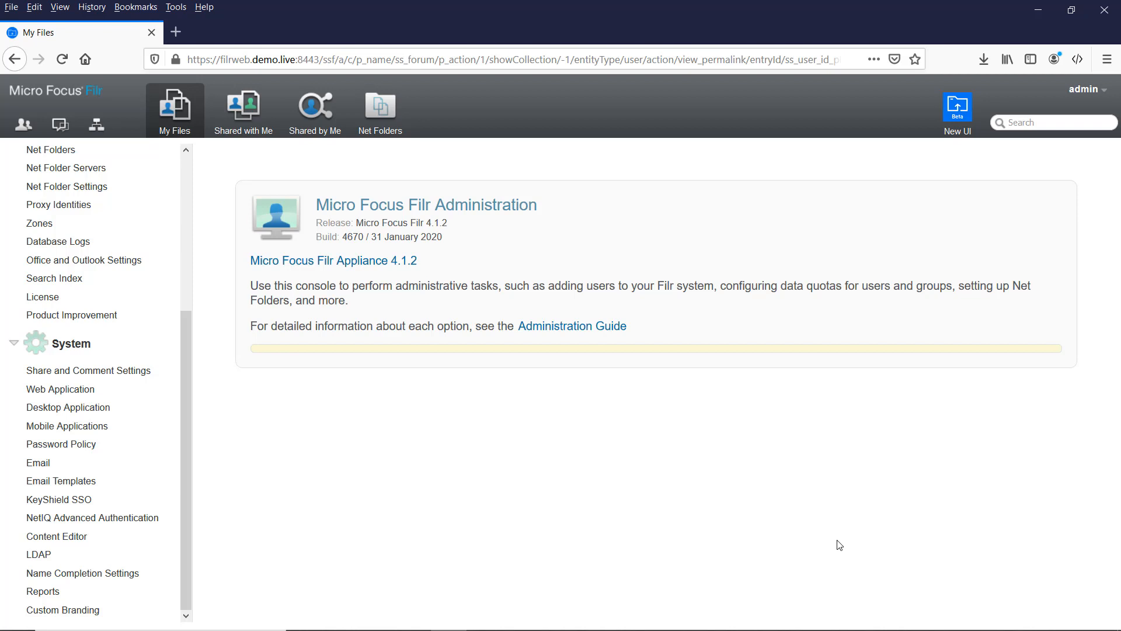
Step: Sign out as administrator and log in with the entitled user's ID and password
{"action": "left_click", "coordinate": [1084, 90]}
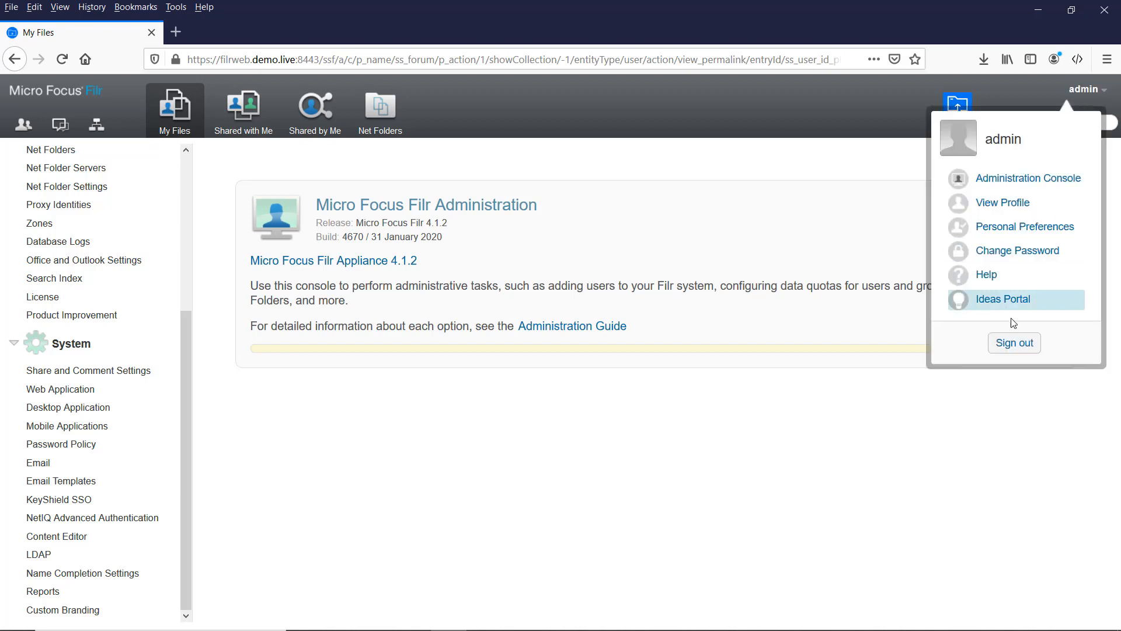
{"action": "left_click", "coordinate": [1014, 344]}
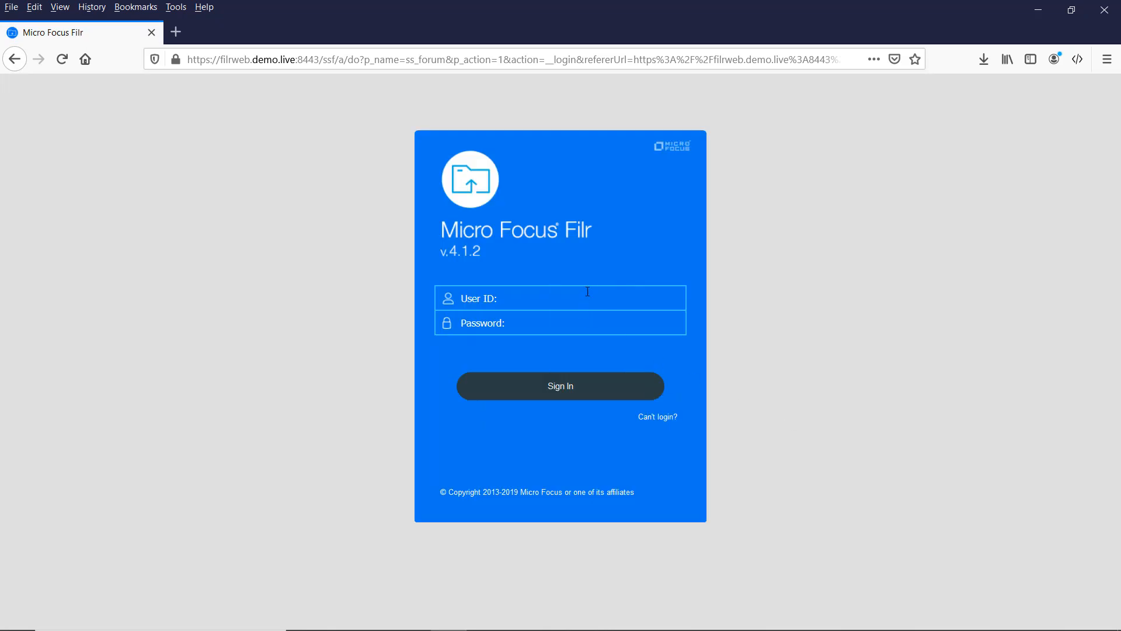
{"action": "key", "text": "Tab"}
{"action": "type", "text": "•"}
{"action": "key", "text": "Return"}
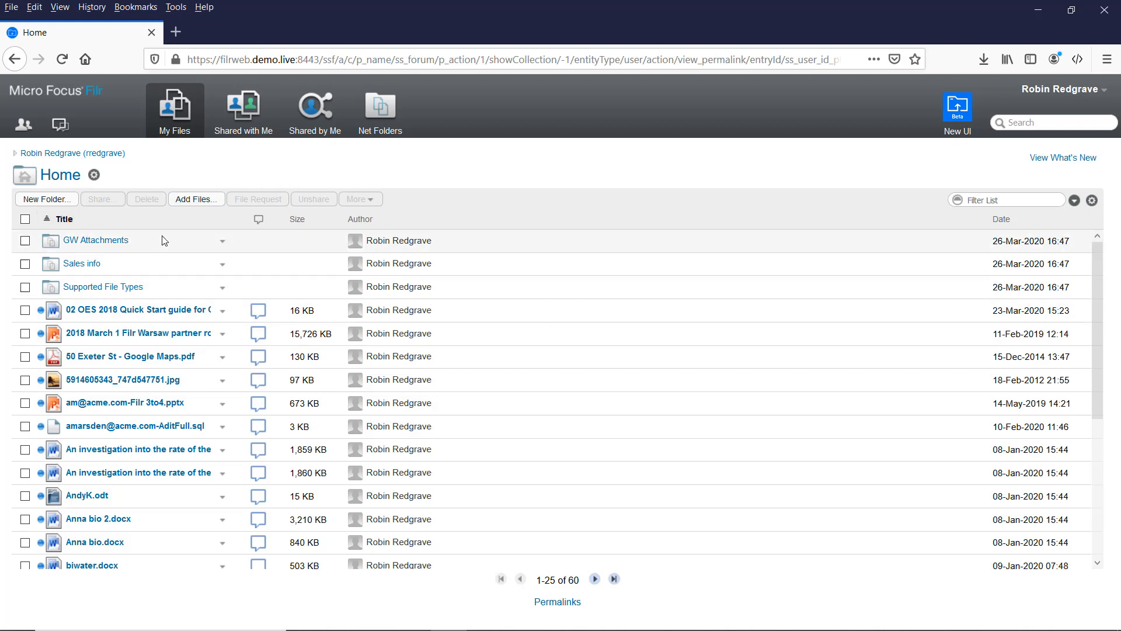
Step: Check sharing options for Filr Demo.docx in Marketing, then launch the new UI in a new tab
{"action": "left_click", "coordinate": [370, 114]}
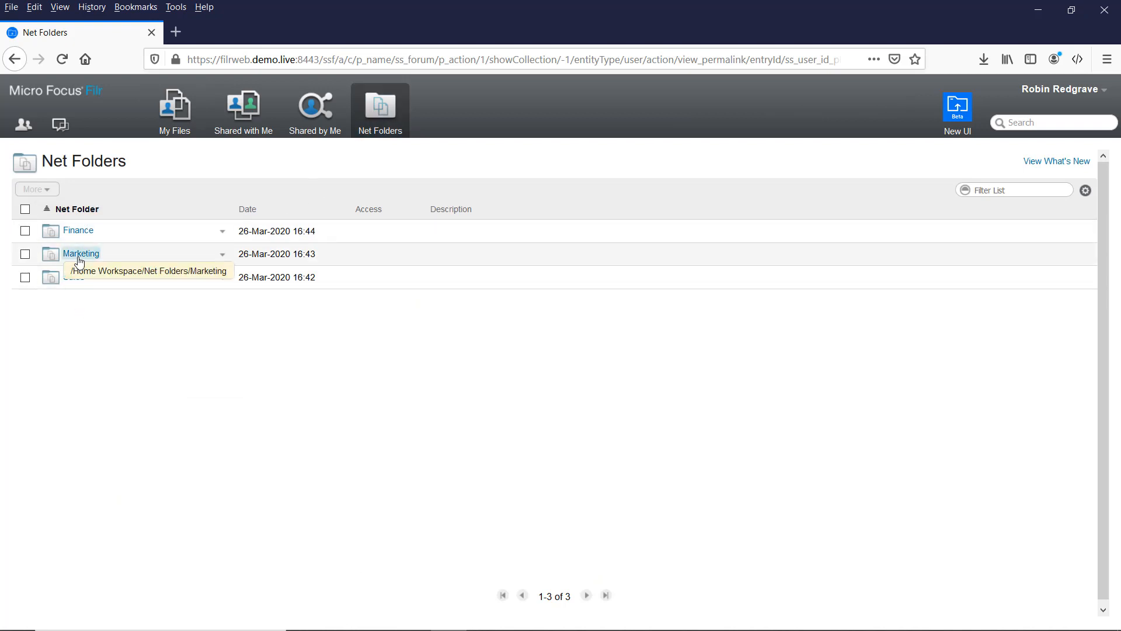
{"action": "left_click", "coordinate": [79, 257]}
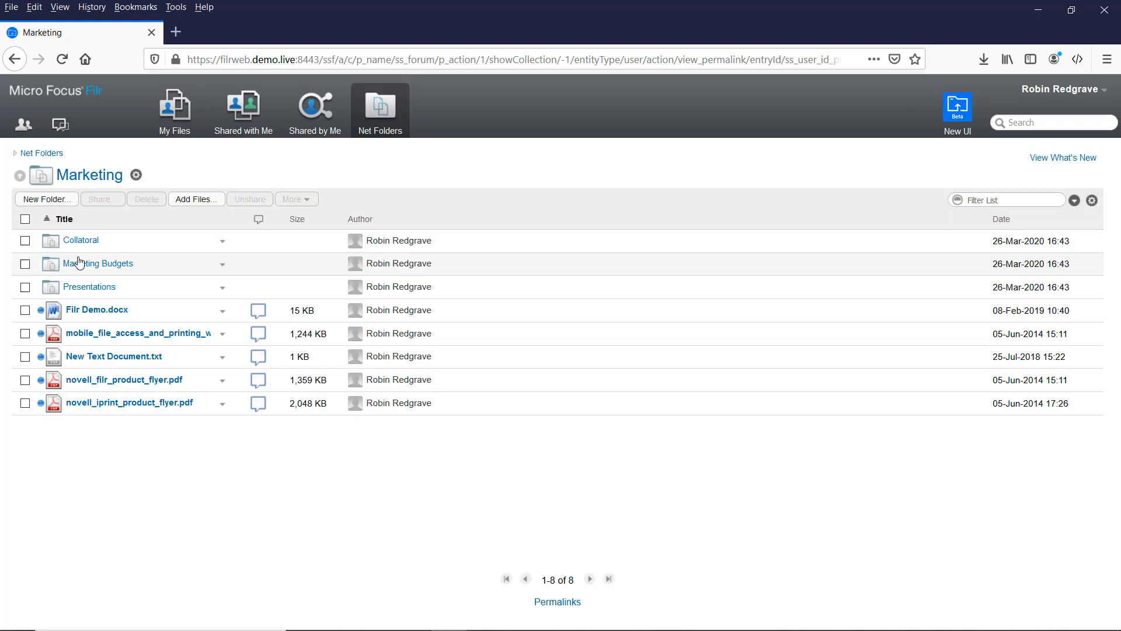
{"action": "left_click", "coordinate": [222, 312]}
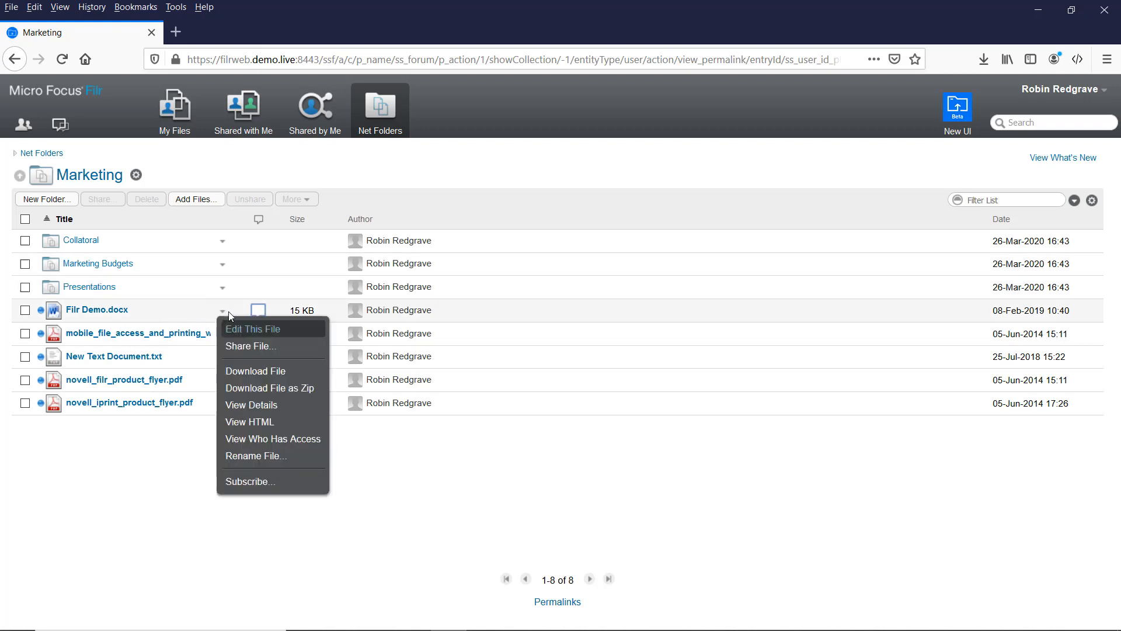
{"action": "left_click", "coordinate": [236, 346]}
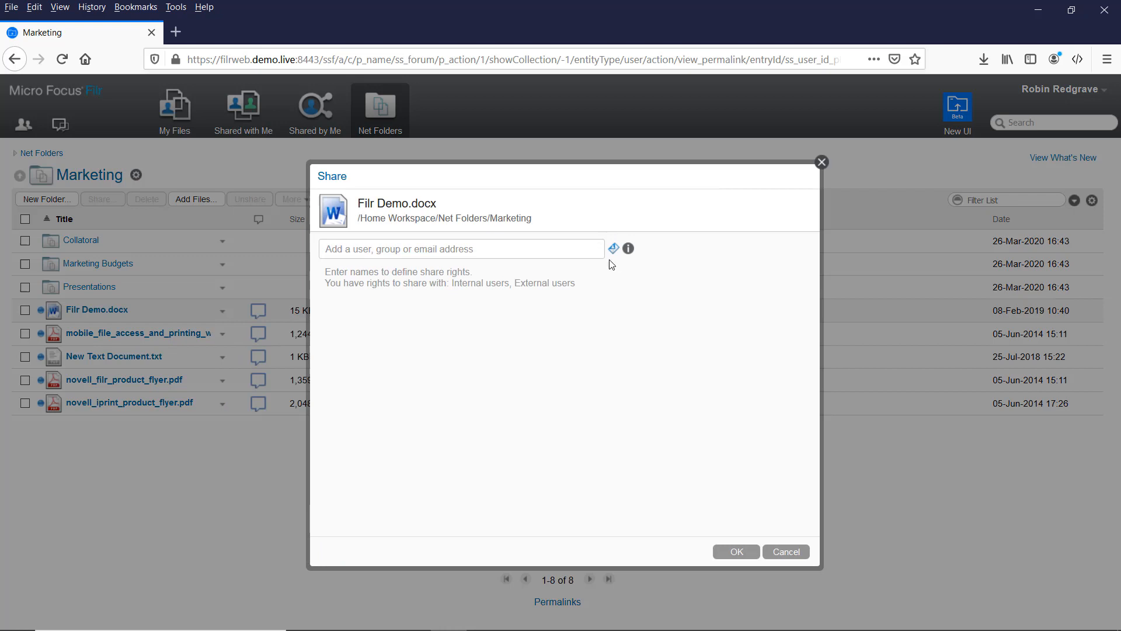
{"action": "left_click", "coordinate": [785, 553]}
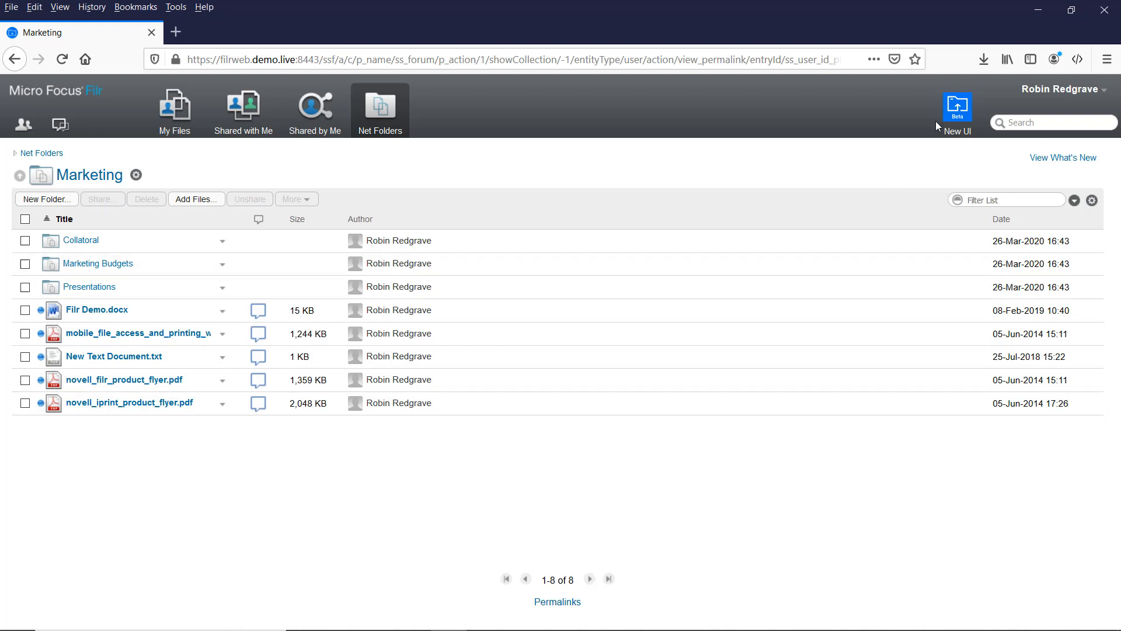
{"action": "left_click", "coordinate": [958, 106]}
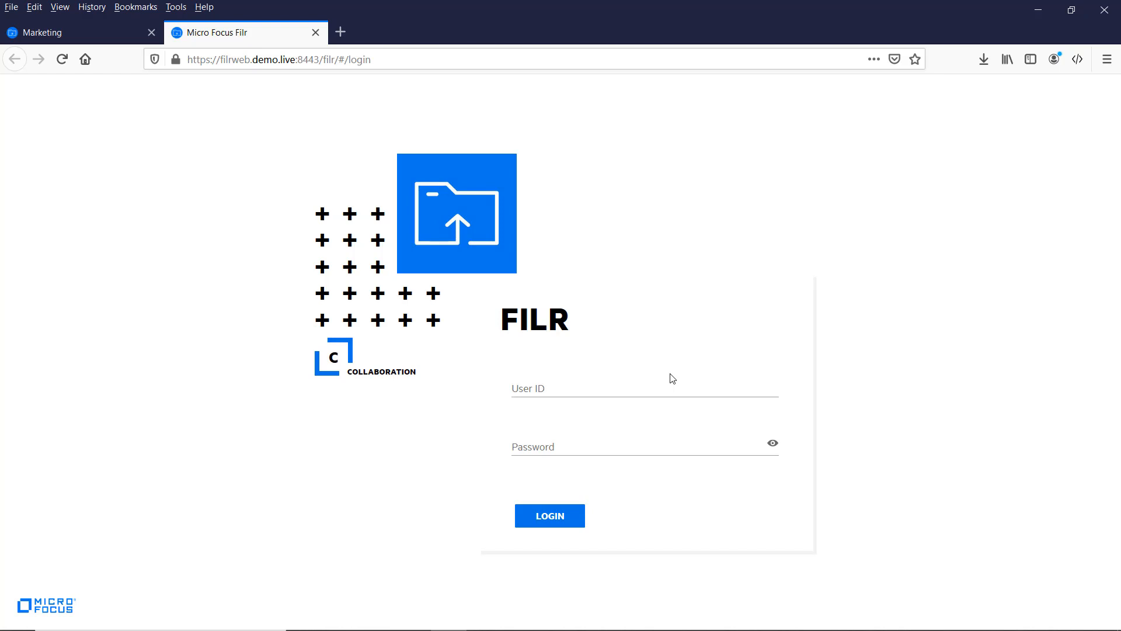
Step: Sign in to the new UI with the user's ID and password and open My Files
{"action": "left_click", "coordinate": [605, 382]}
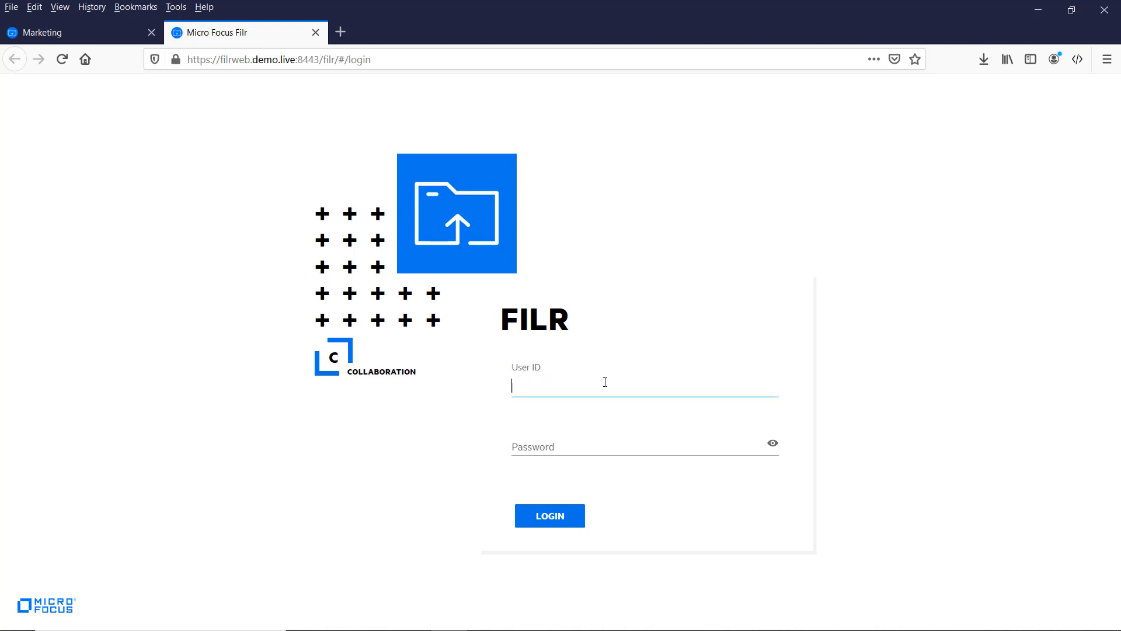
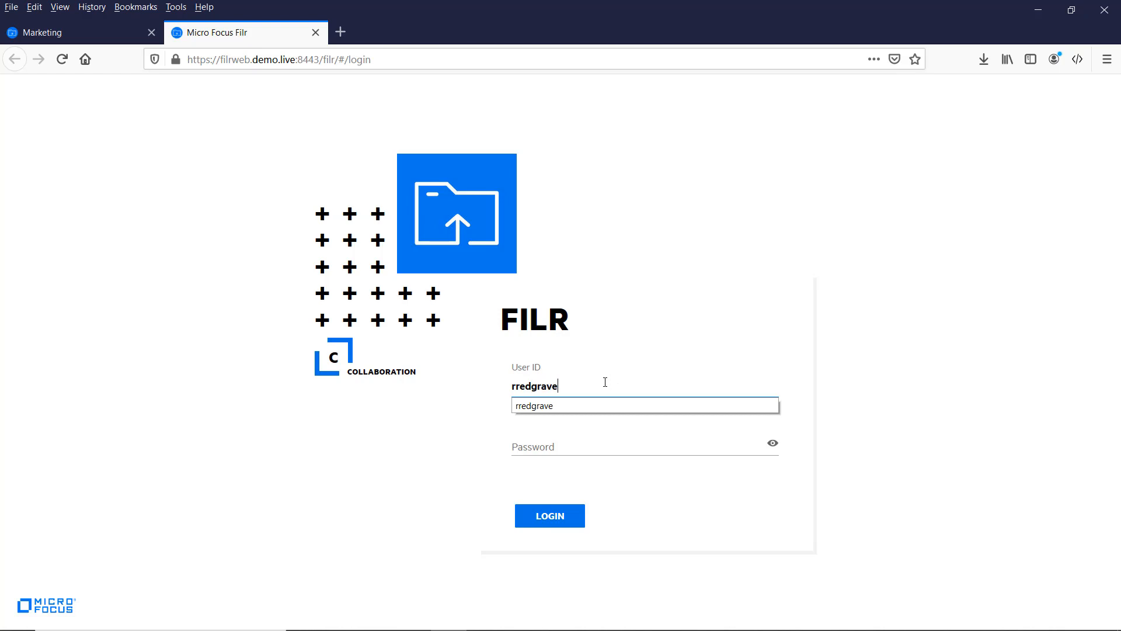
{"action": "key", "text": "Tab"}
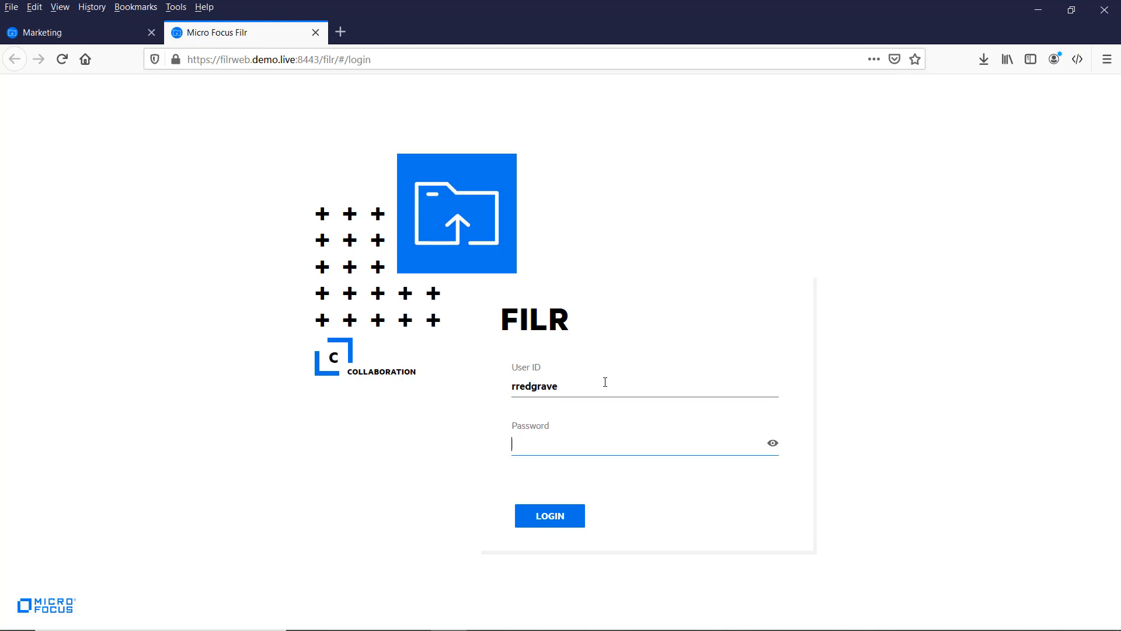
{"action": "type", "text": "••••••"}
{"action": "key", "text": "Return"}
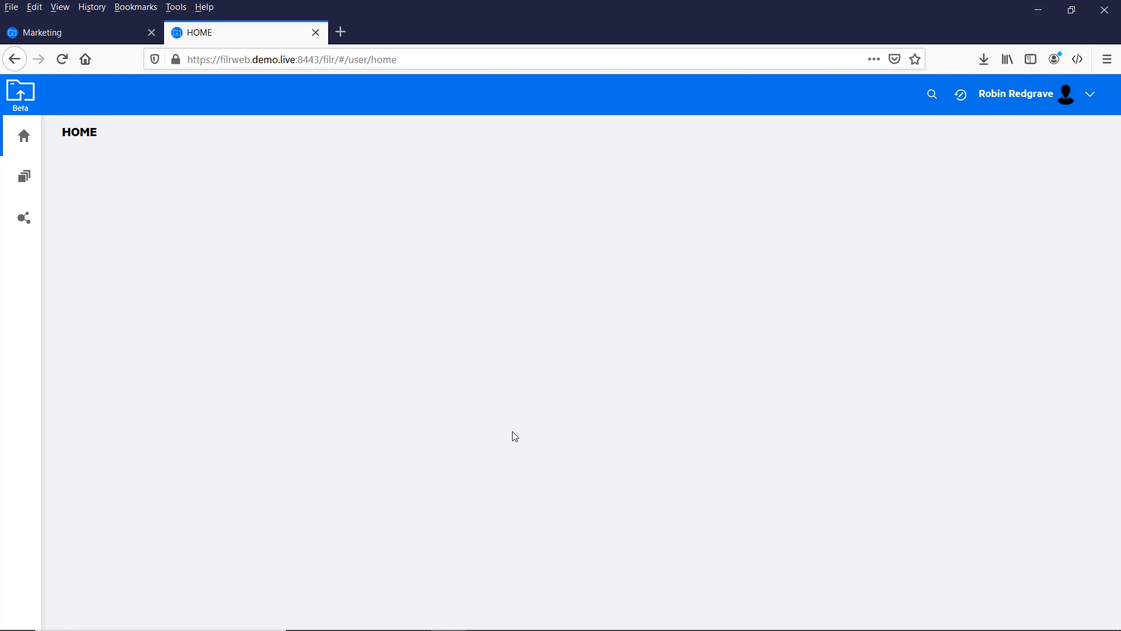
{"action": "left_click", "coordinate": [24, 190]}
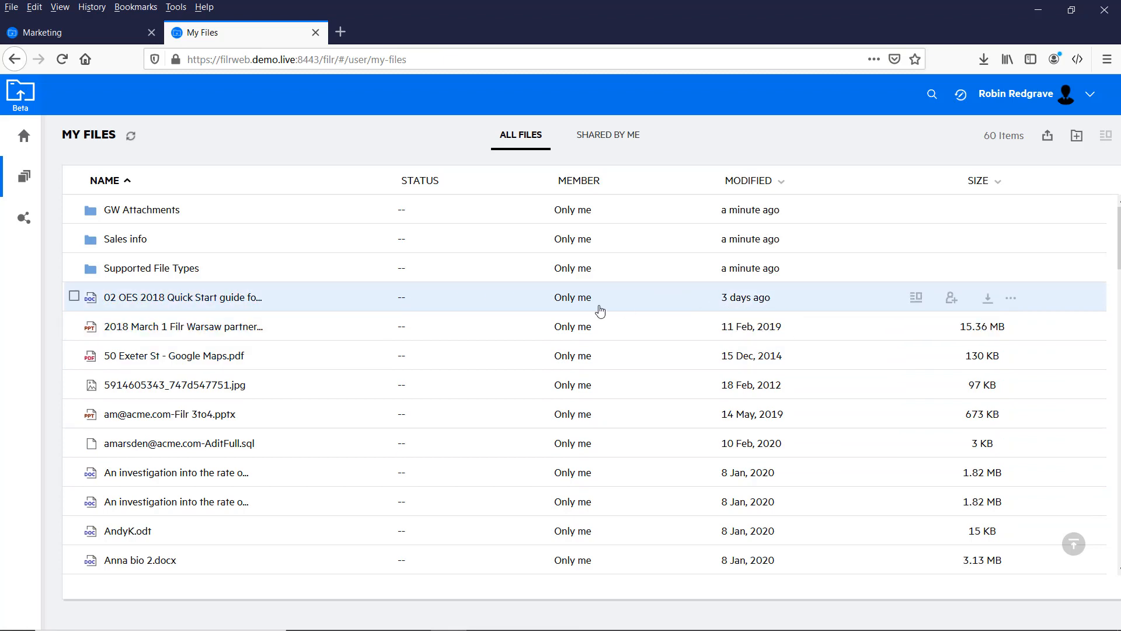
Step: Check the OES 2018 Quick Start guide's Share dialog, cancel it, and view the partner file's actions
{"action": "left_click", "coordinate": [574, 300]}
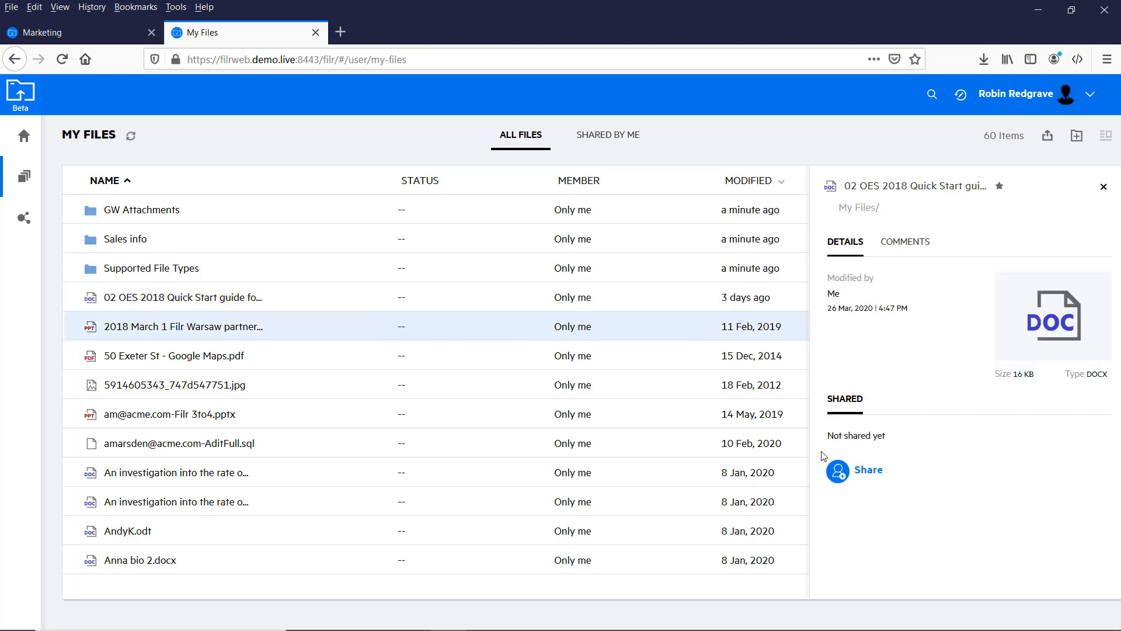
{"action": "left_click", "coordinate": [842, 480]}
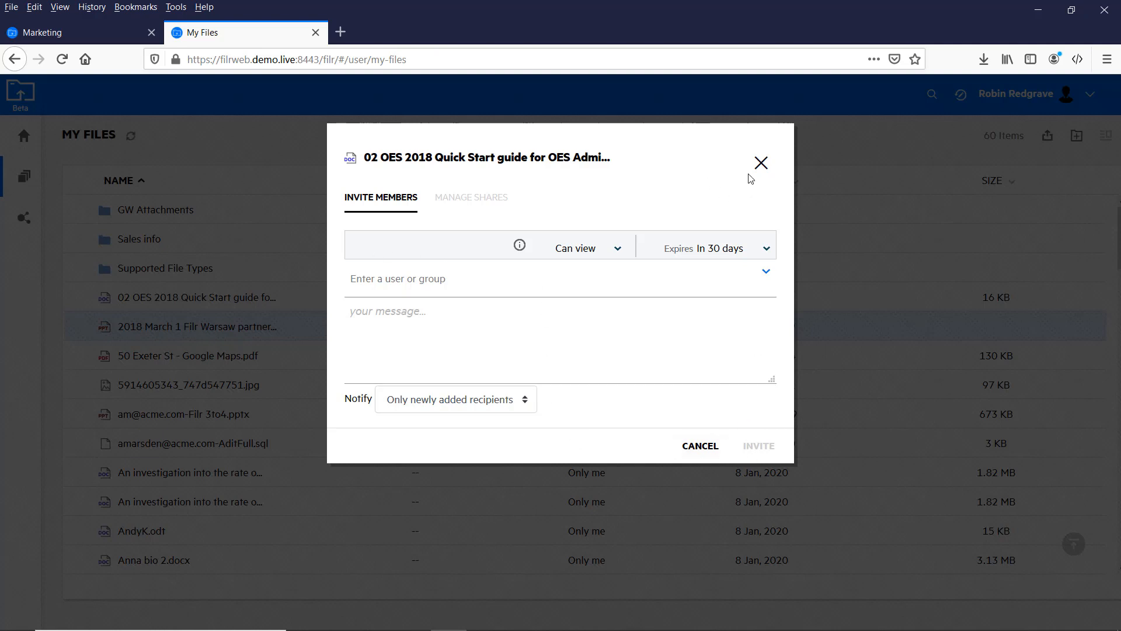
{"action": "left_click", "coordinate": [759, 163]}
{"action": "right_click", "coordinate": [186, 332]}
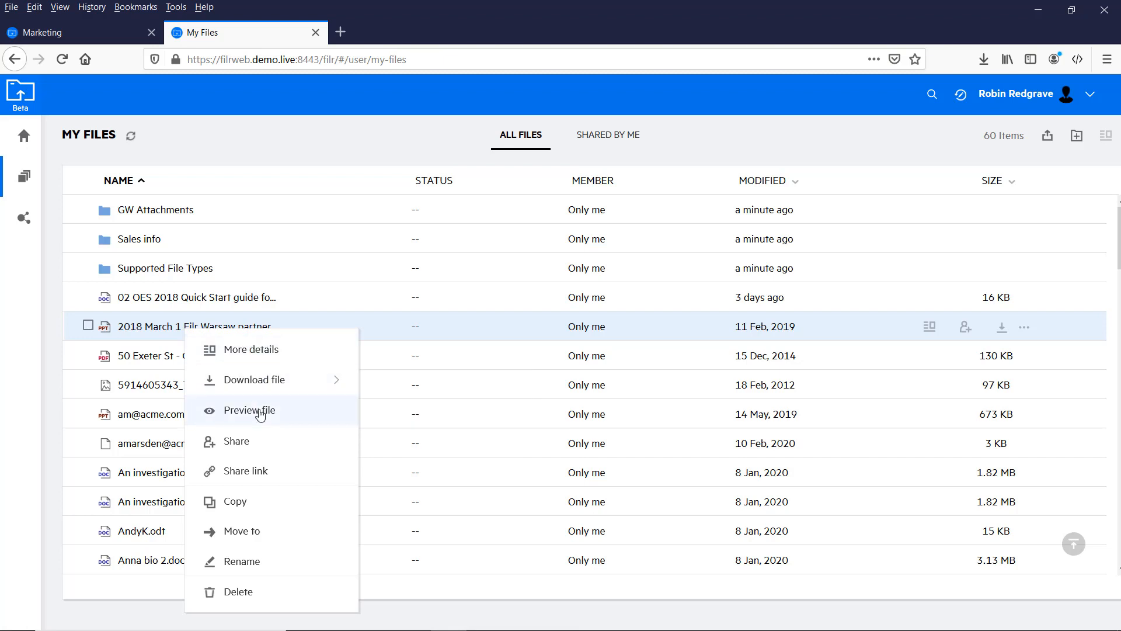
{"action": "left_click", "coordinate": [279, 335]}
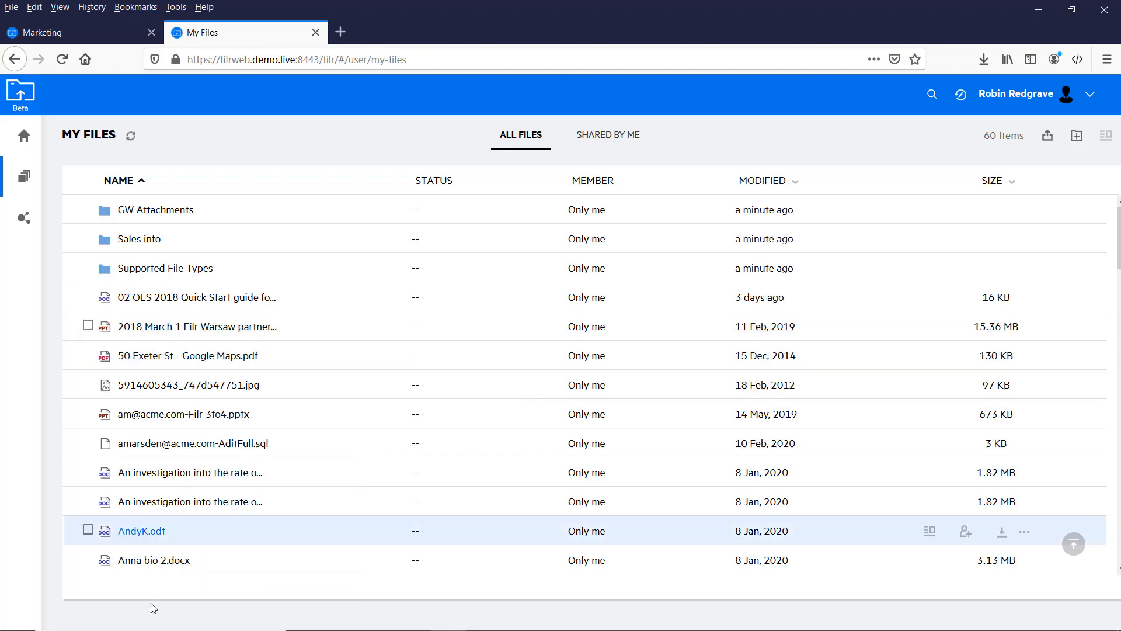